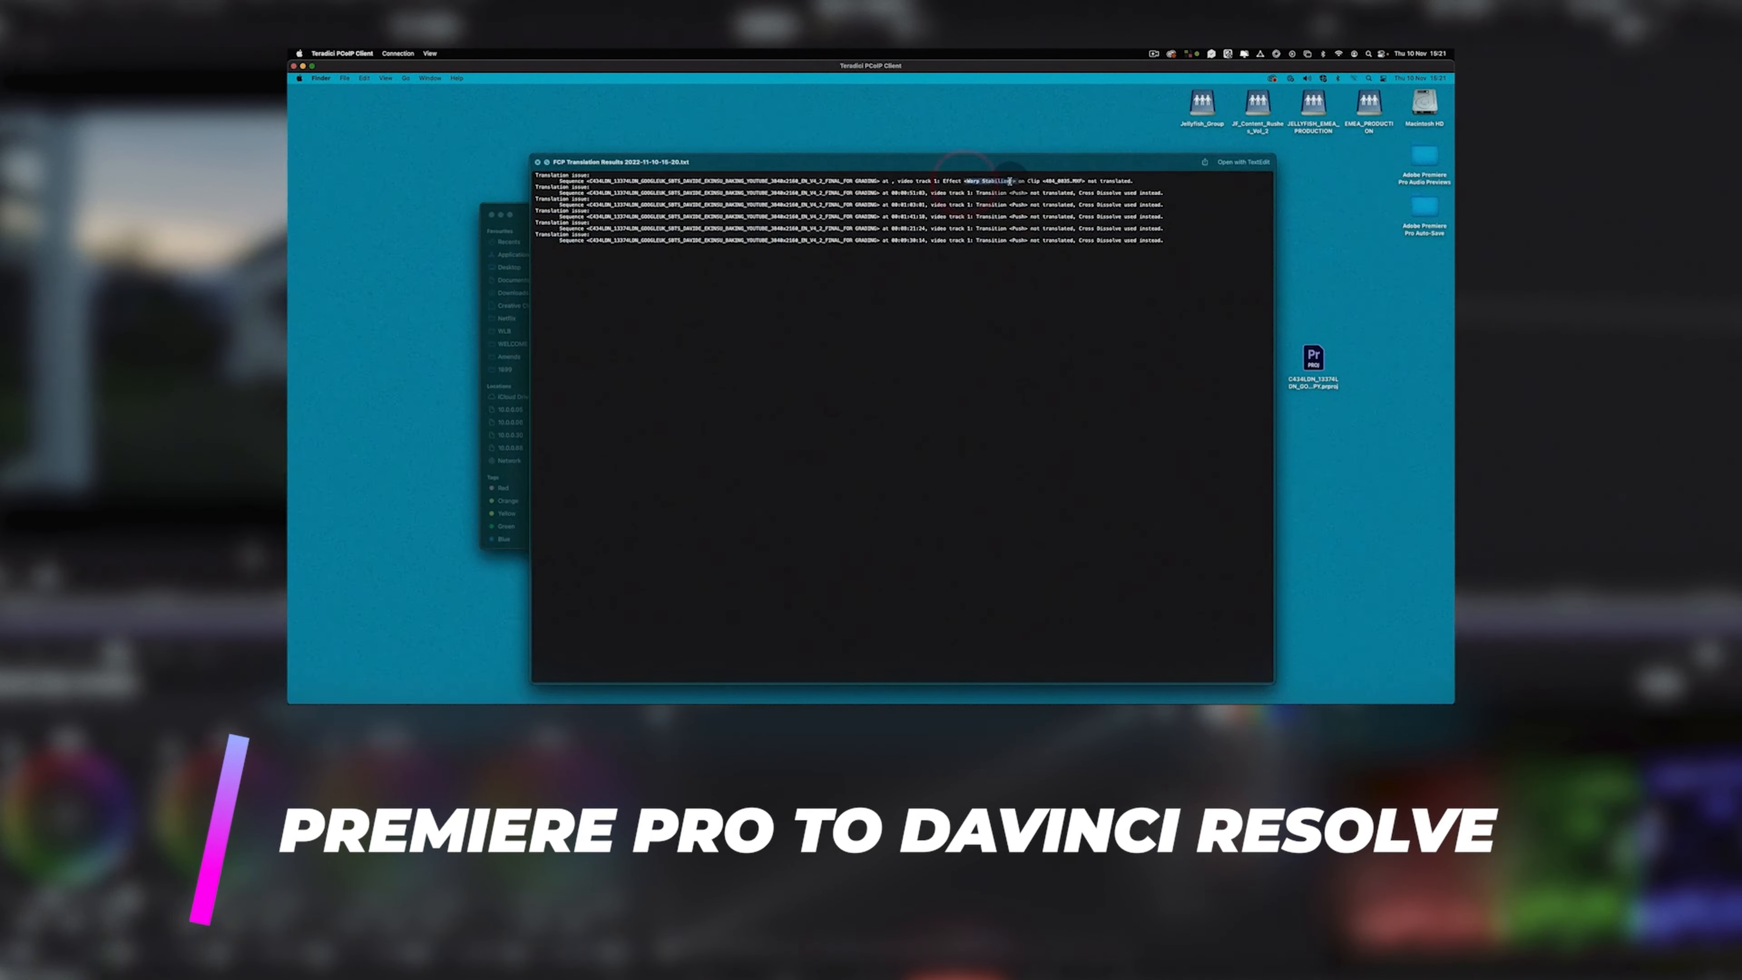
{"action": "left_click", "coordinate": [539, 163]}
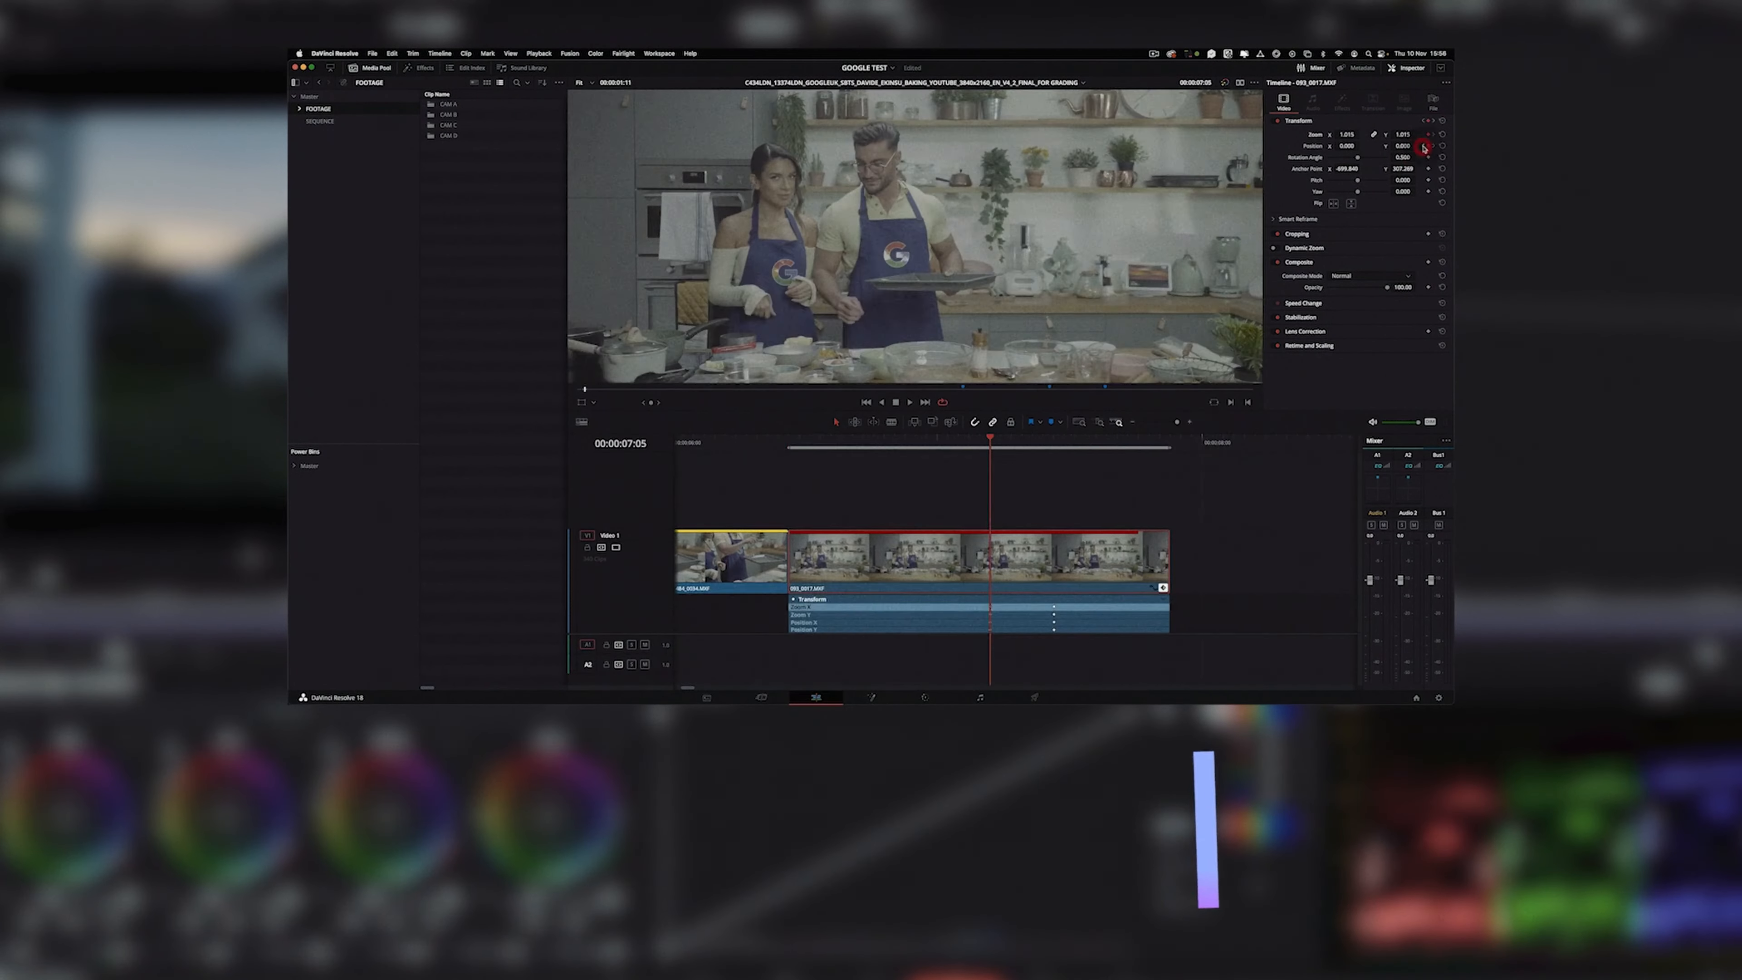
{"action": "left_click", "coordinate": [1187, 483]}
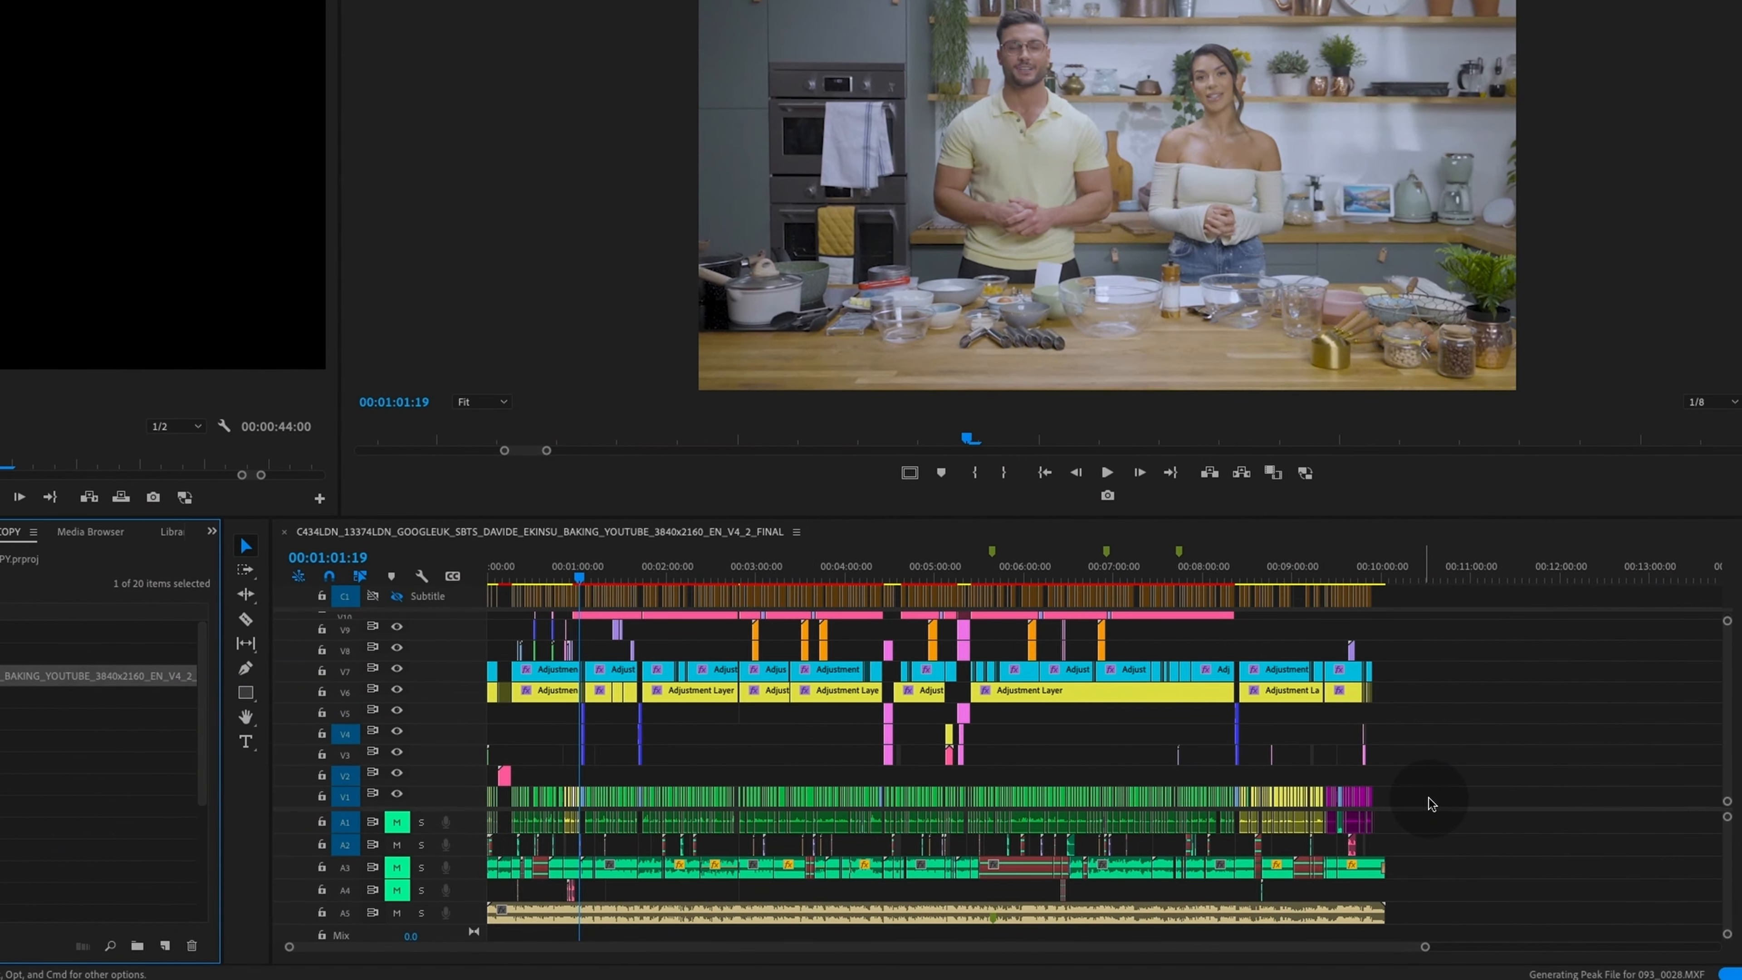
Turn off the visibility of the adjustment layer tracks V6 and V7.
{"action": "key", "text": "backslash"}
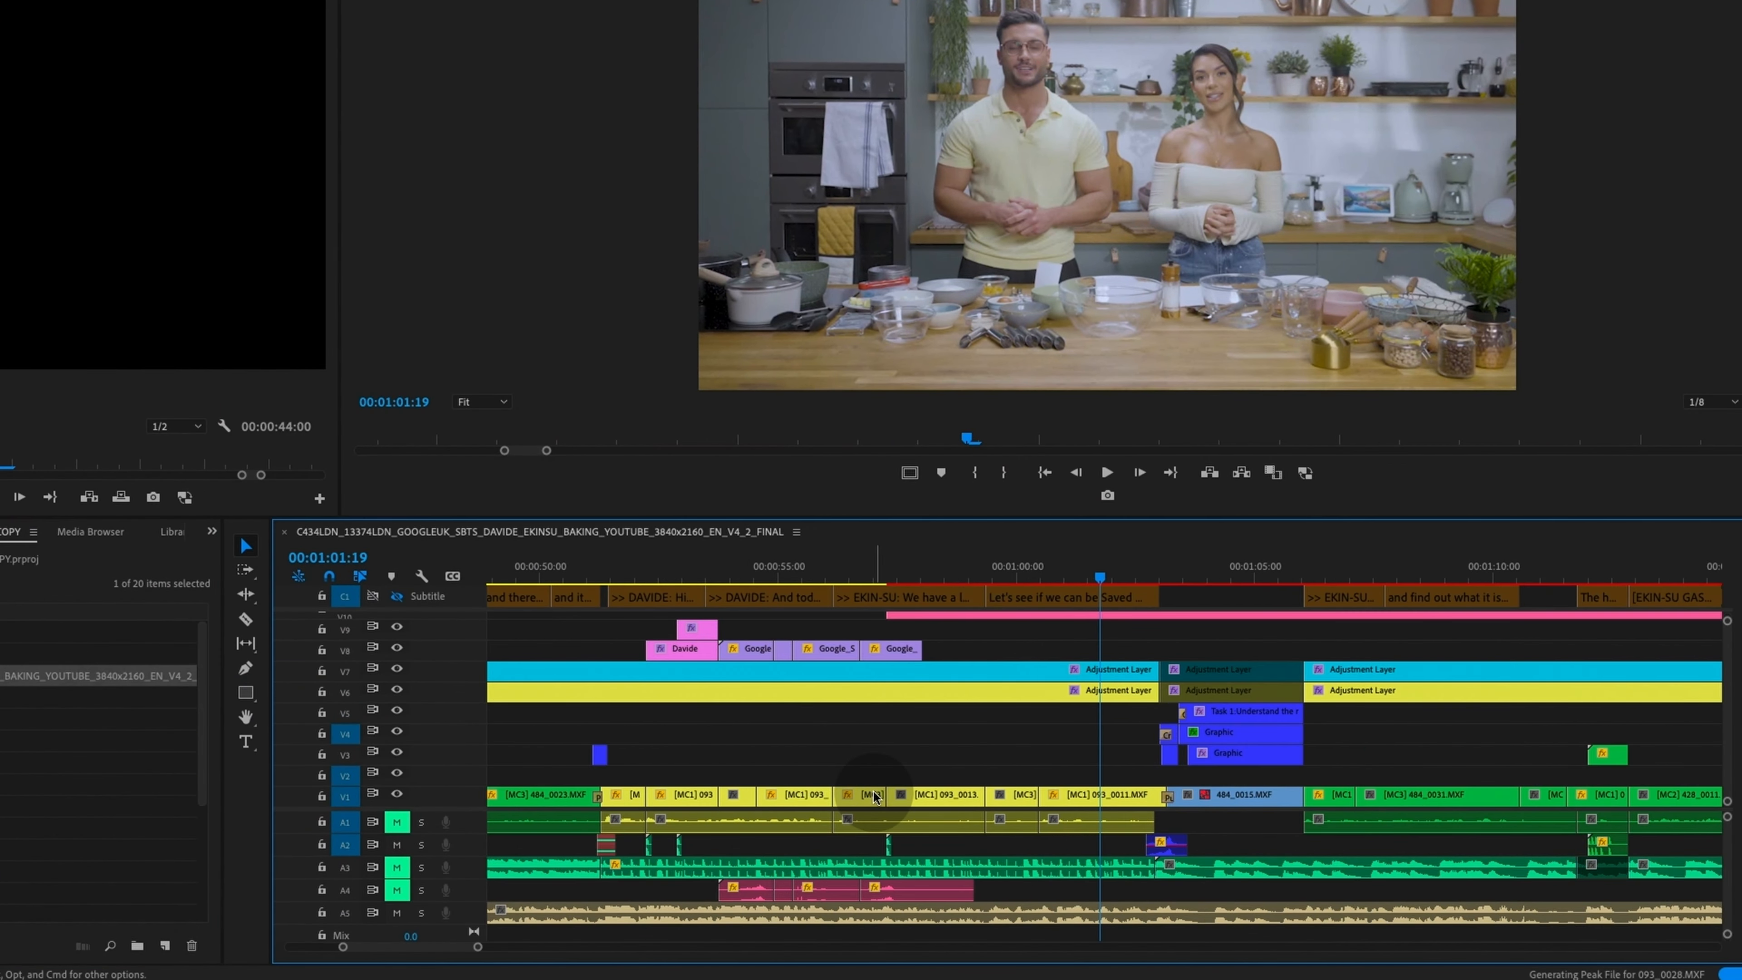
{"action": "key", "text": "equal"}
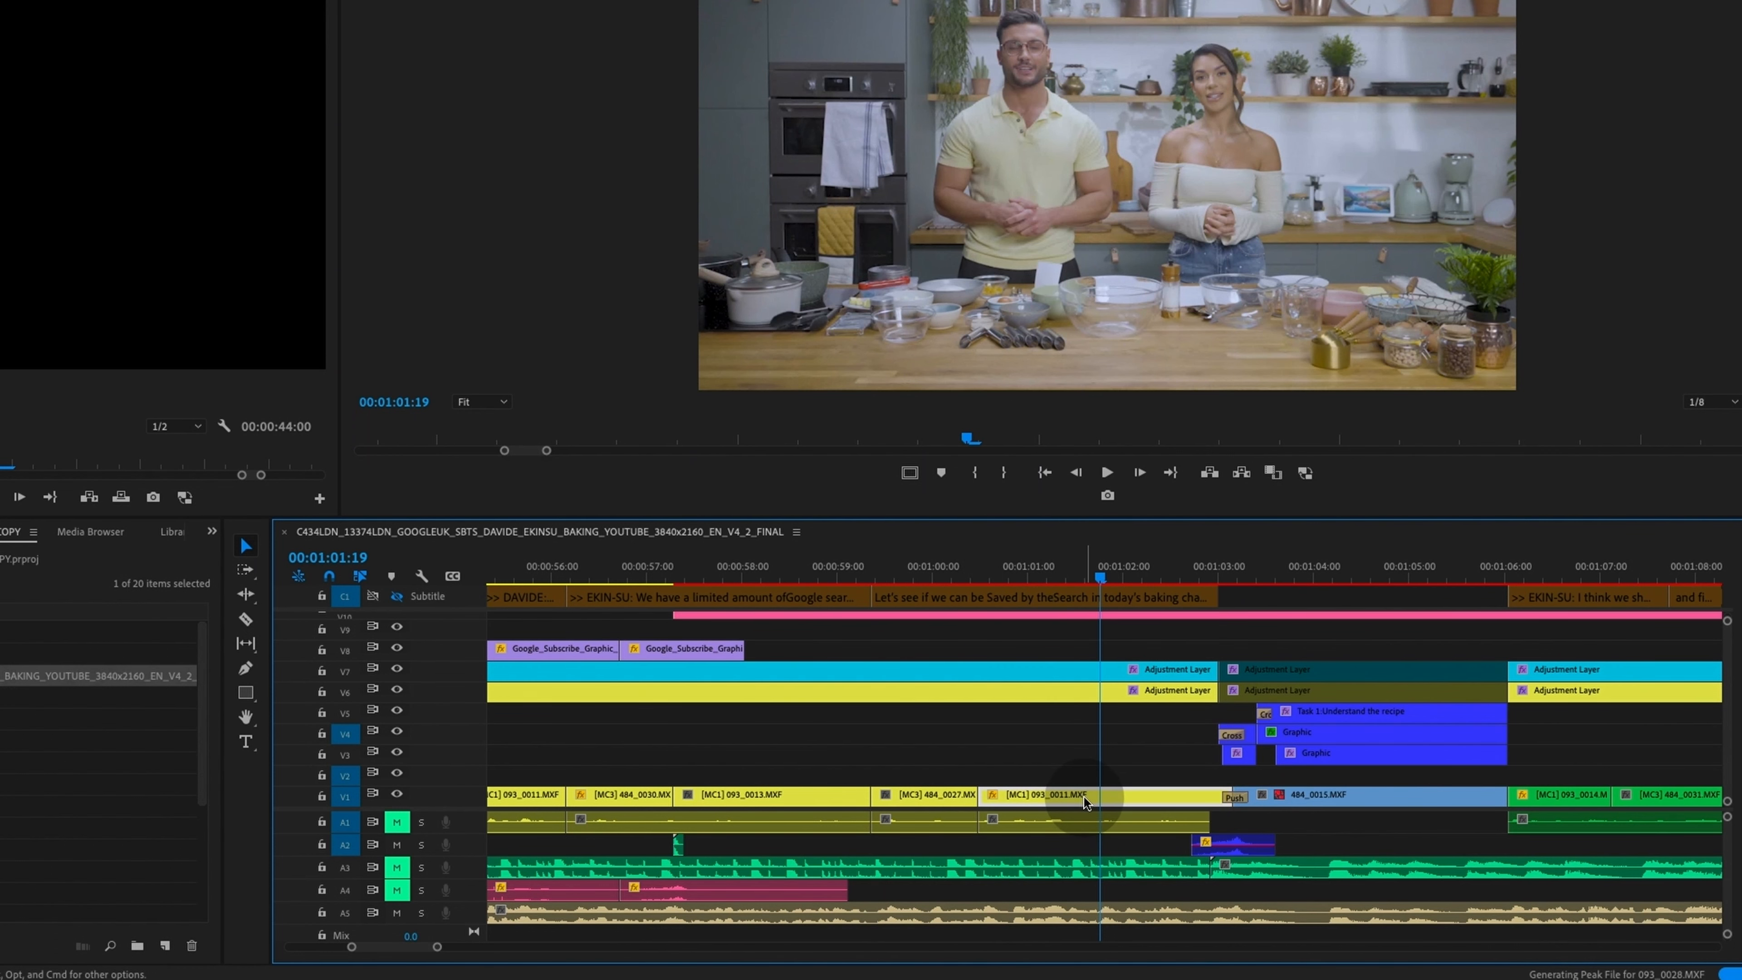
{"action": "key", "text": "minus"}
{"action": "key", "text": "minus"}
{"action": "key", "text": "minus"}
{"action": "scroll", "coordinate": [939, 764], "scroll_direction": "down", "scroll_amount": 1}
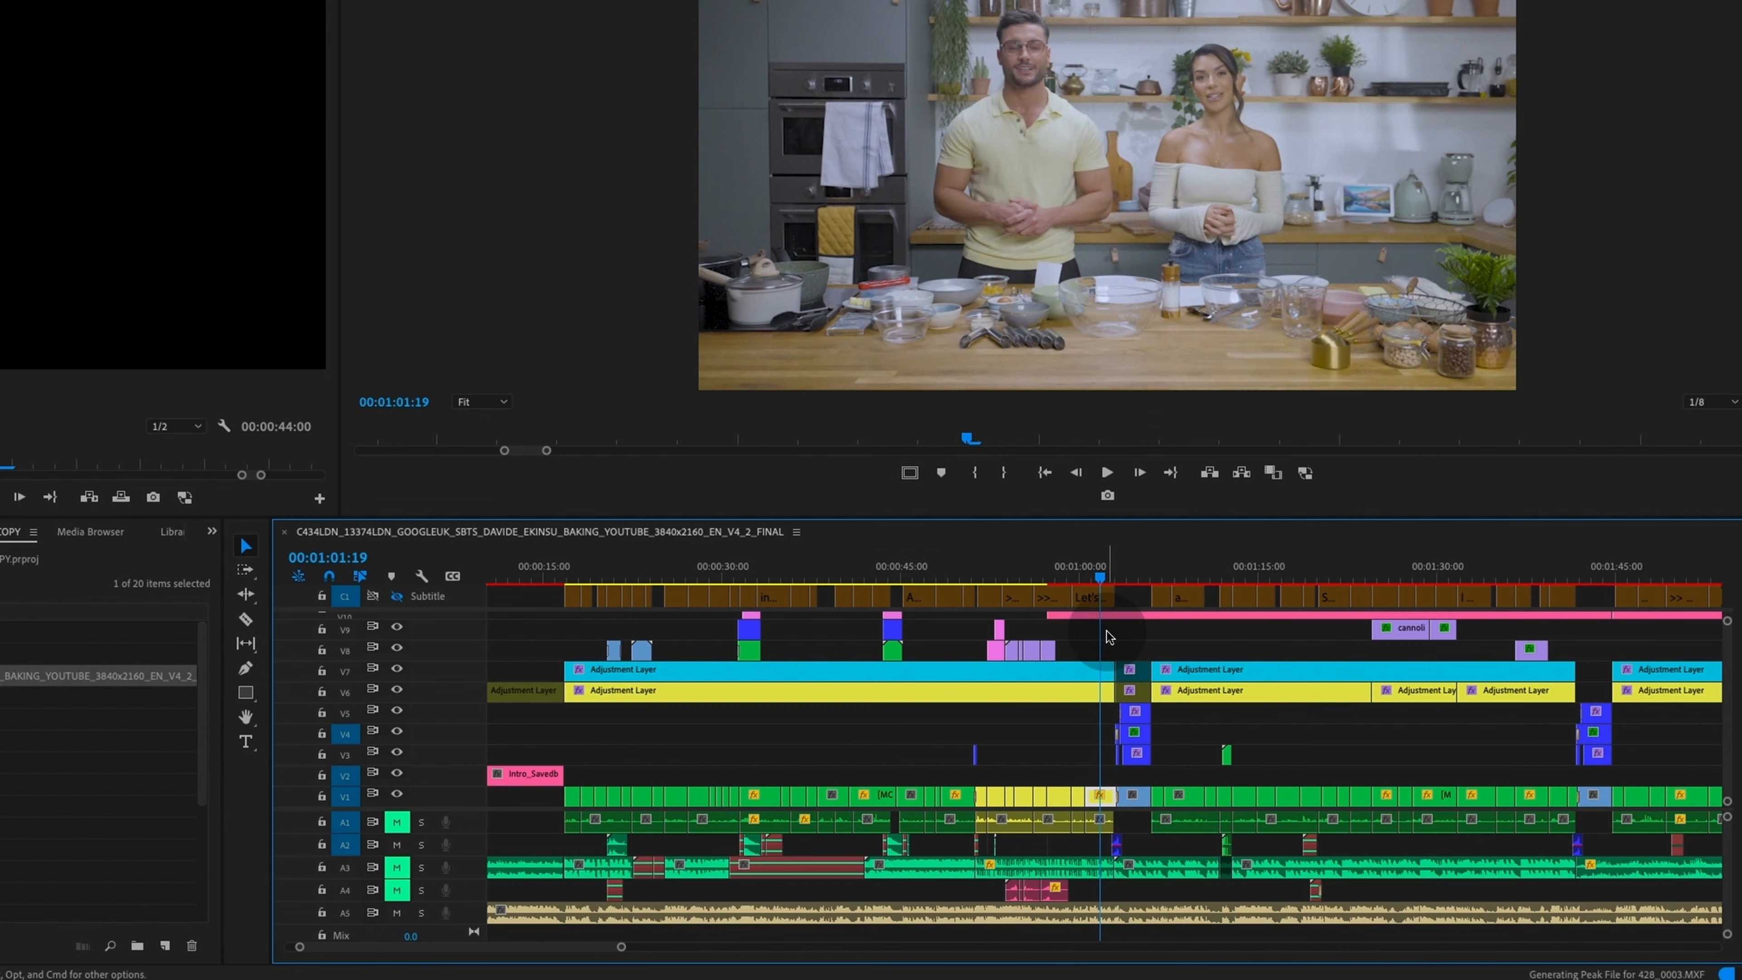
{"action": "left_click", "coordinate": [397, 690]}
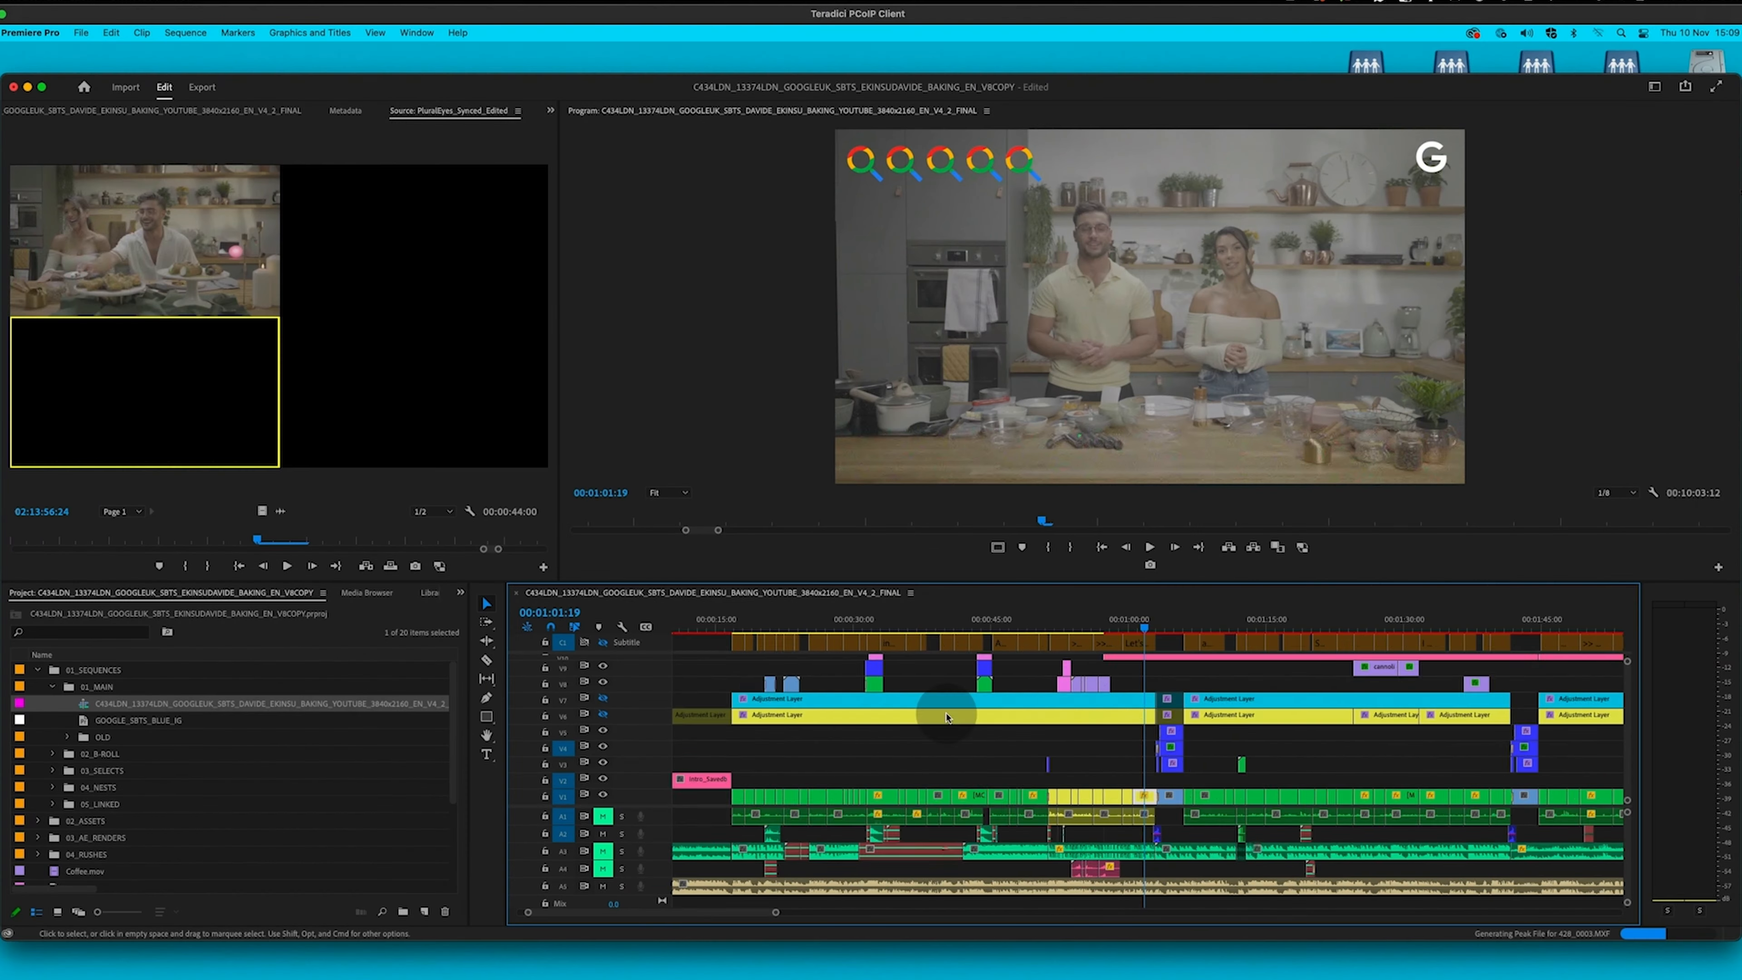
Examine how the clips, graphics and adjustment layers are stacked across all video tracks of the sequence.
{"action": "key", "text": "="}
{"action": "key", "text": "="}
{"action": "key", "text": "="}
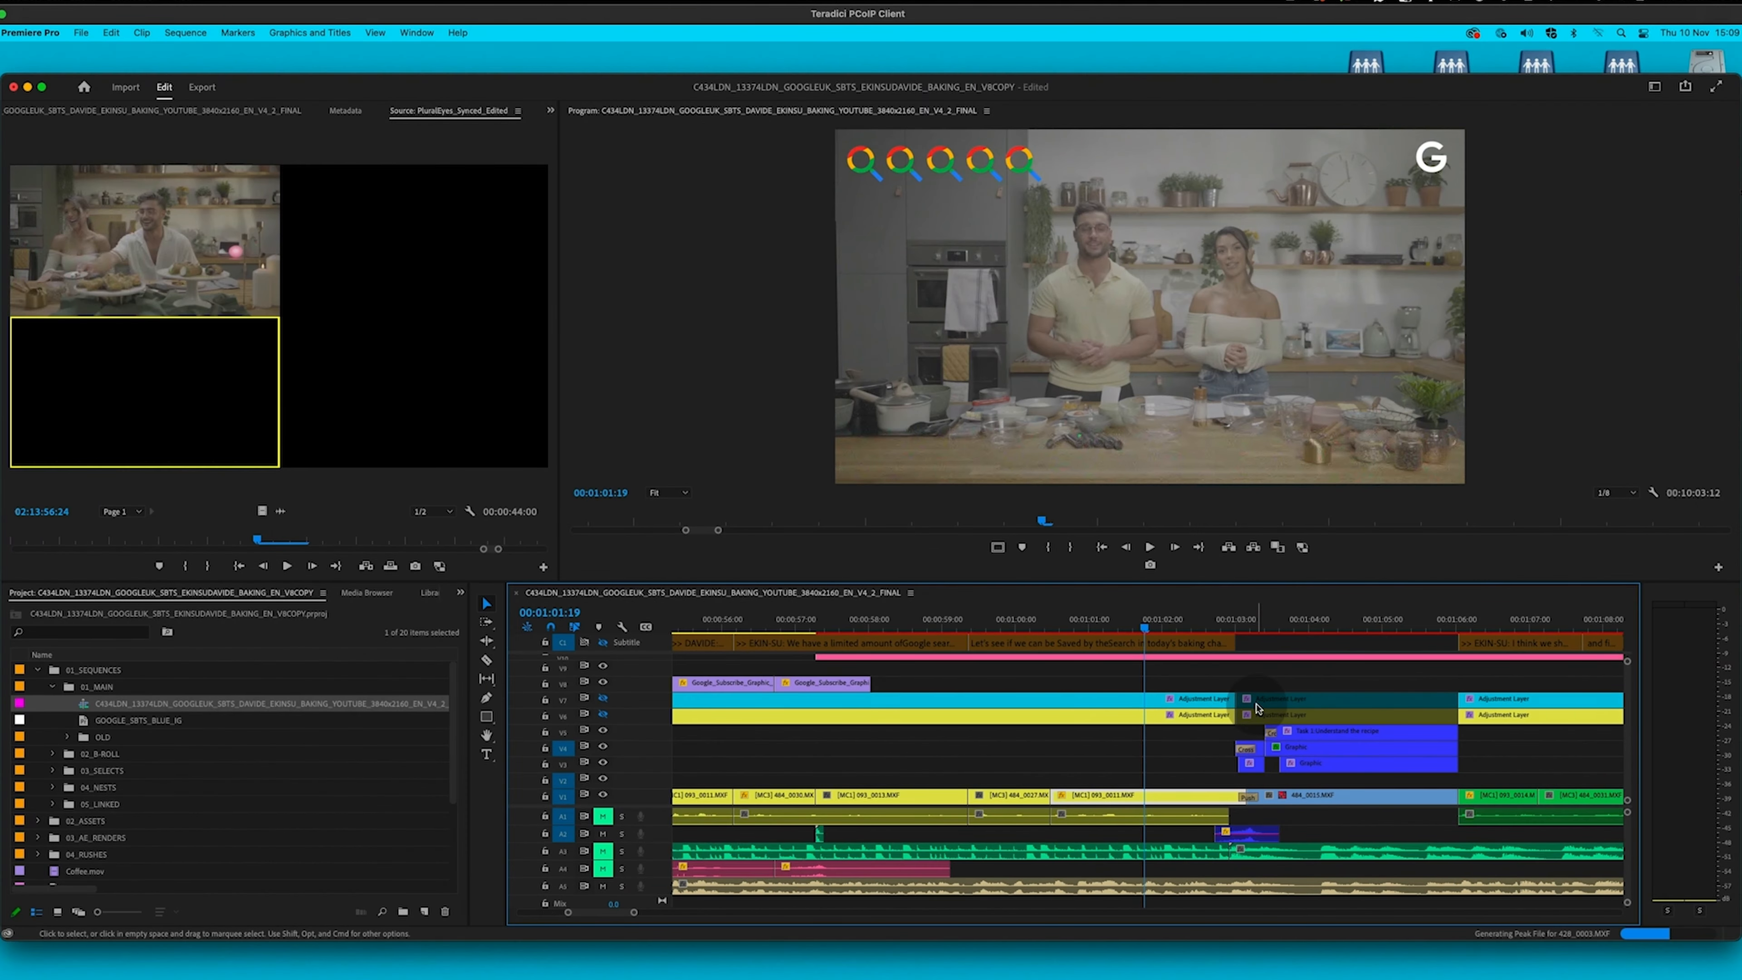
{"action": "key", "text": "minus"}
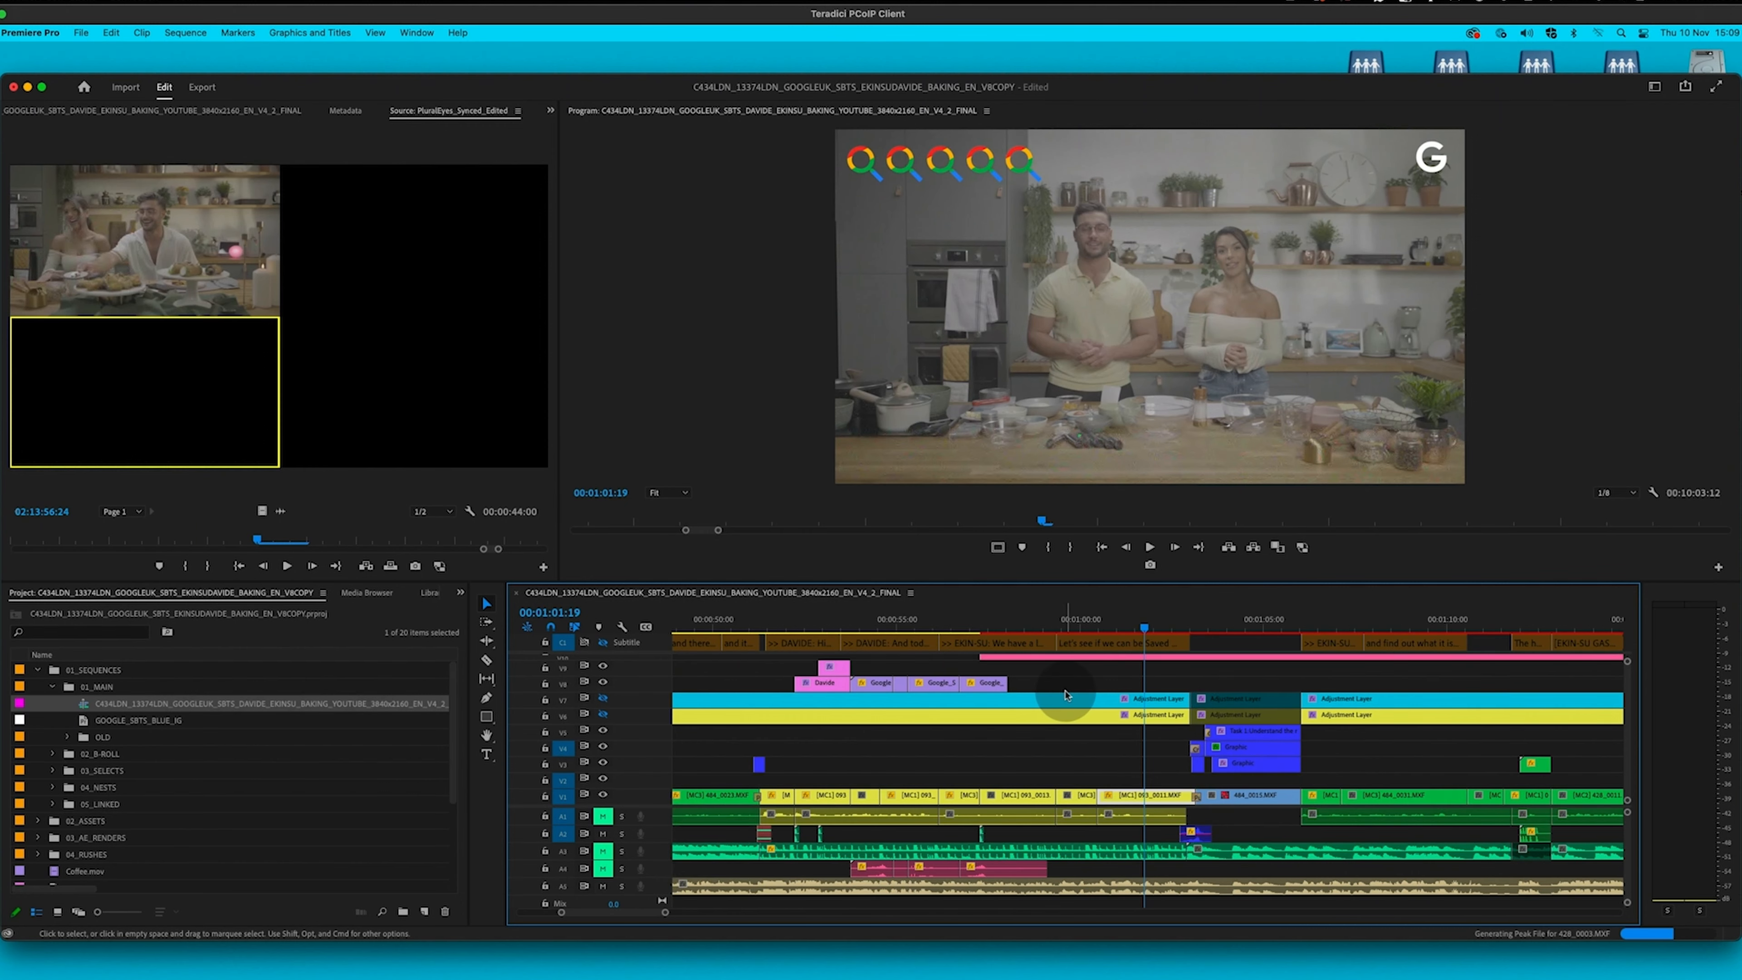
{"action": "scroll", "coordinate": [1065, 695], "scroll_direction": "up", "scroll_amount": 3}
{"action": "key", "text": "backslash"}
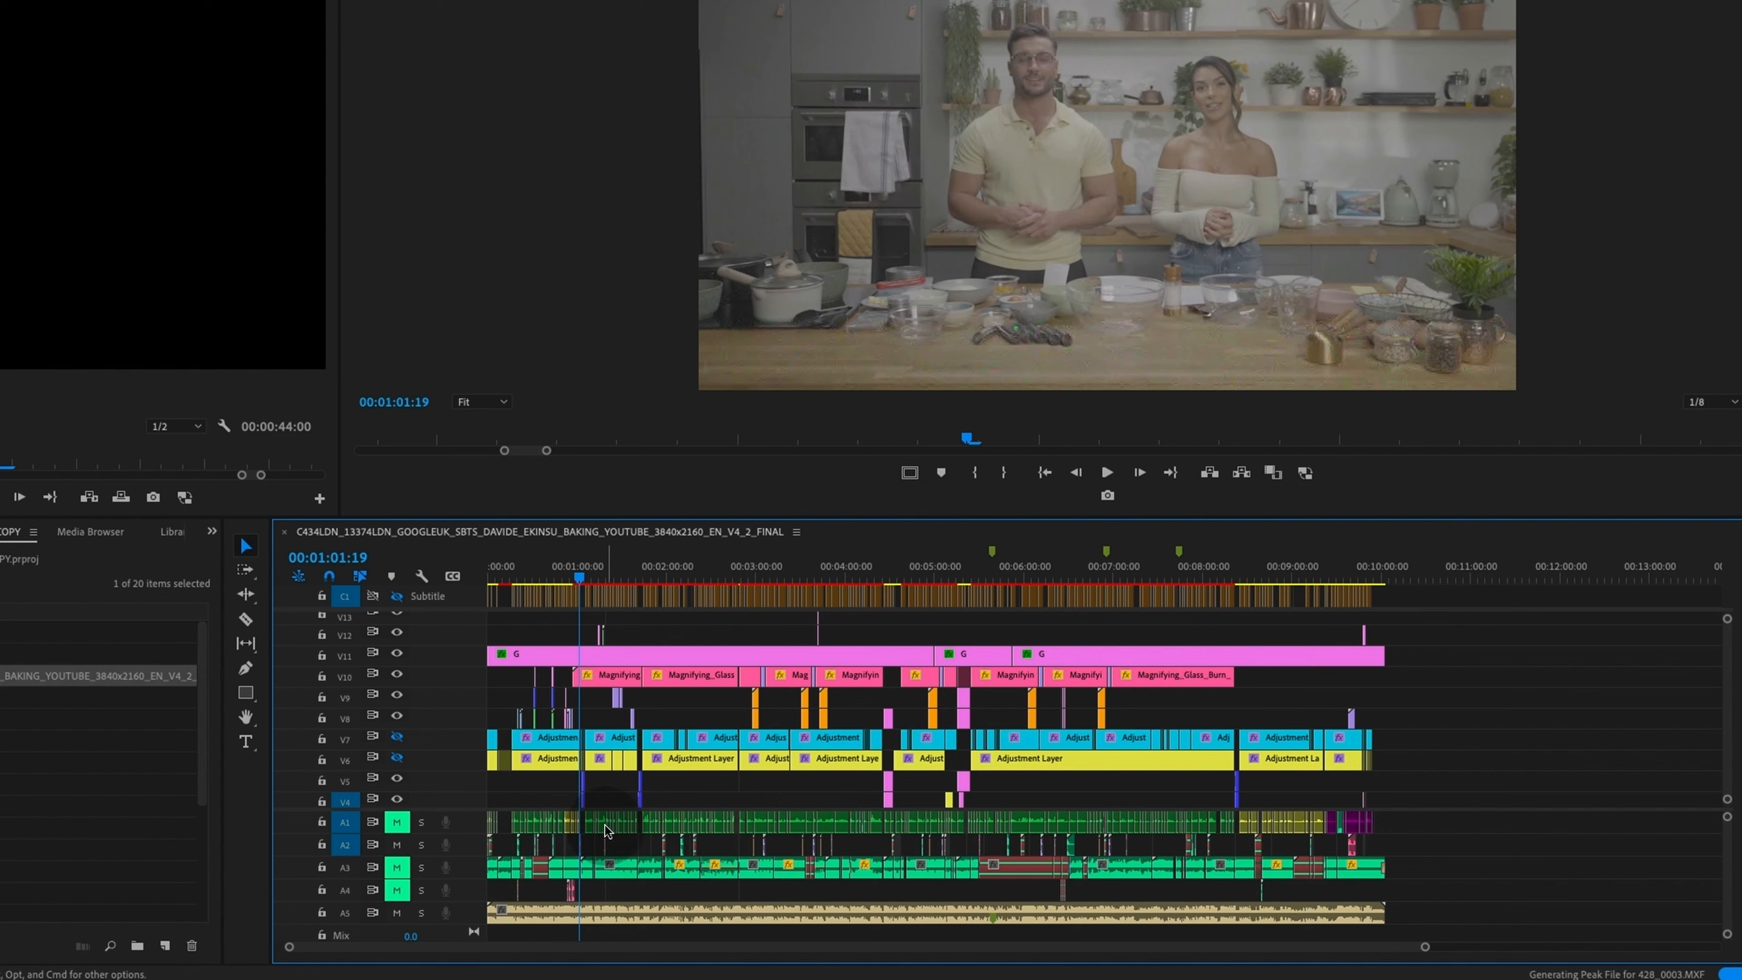
{"action": "scroll", "coordinate": [611, 776], "scroll_direction": "down", "scroll_amount": 3}
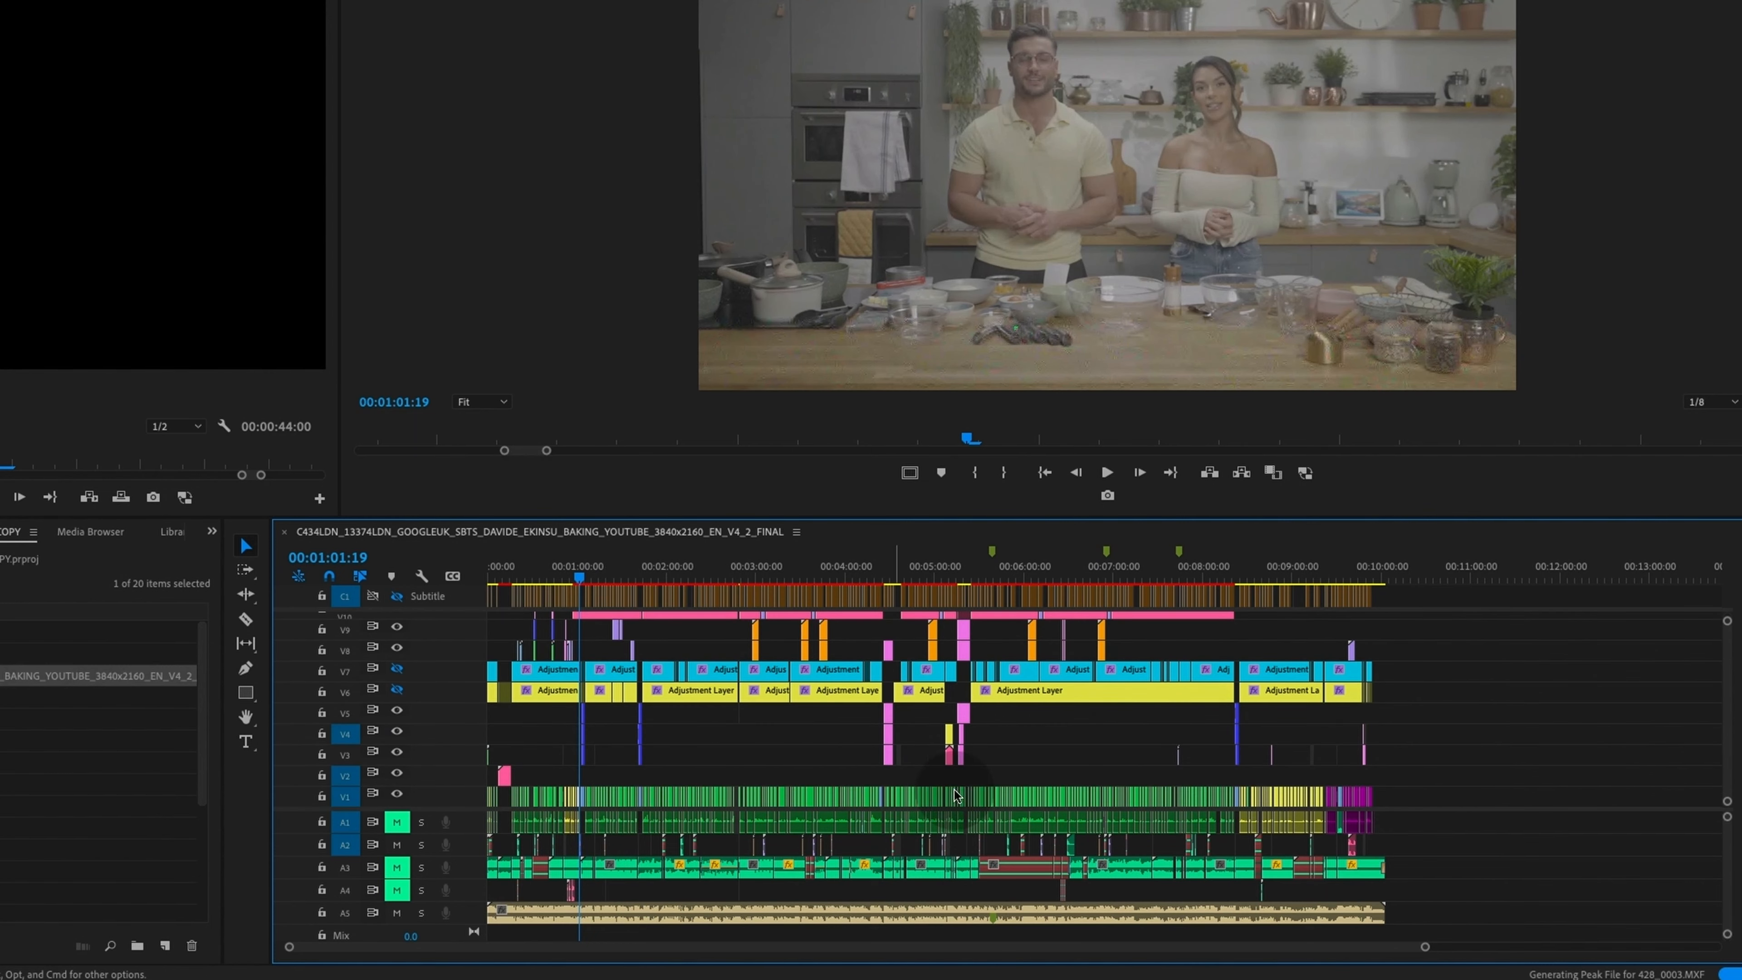
{"action": "scroll", "coordinate": [1108, 796], "scroll_direction": "up", "scroll_amount": 10}
{"action": "scroll", "coordinate": [1109, 798], "scroll_direction": "down", "scroll_amount": 10}
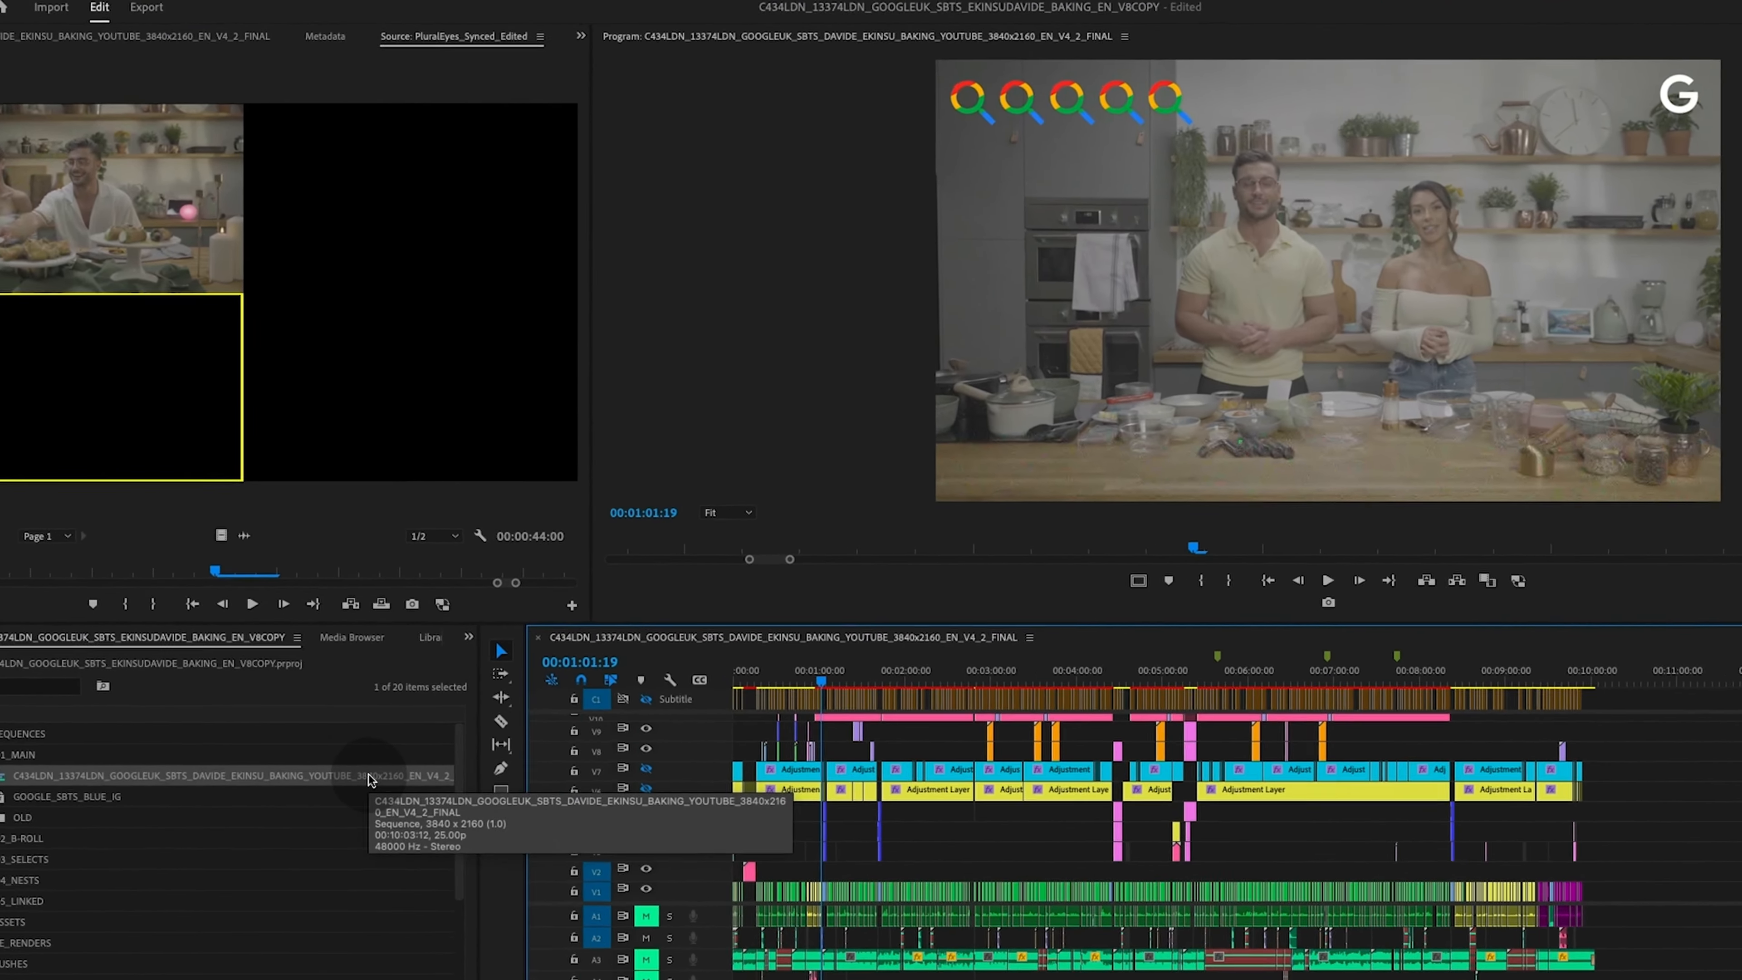
Duplicate the main V4_2_FINAL sequence and add "_FOR GRADING" to the end of the copy's name.
{"action": "right_click", "coordinate": [378, 707]}
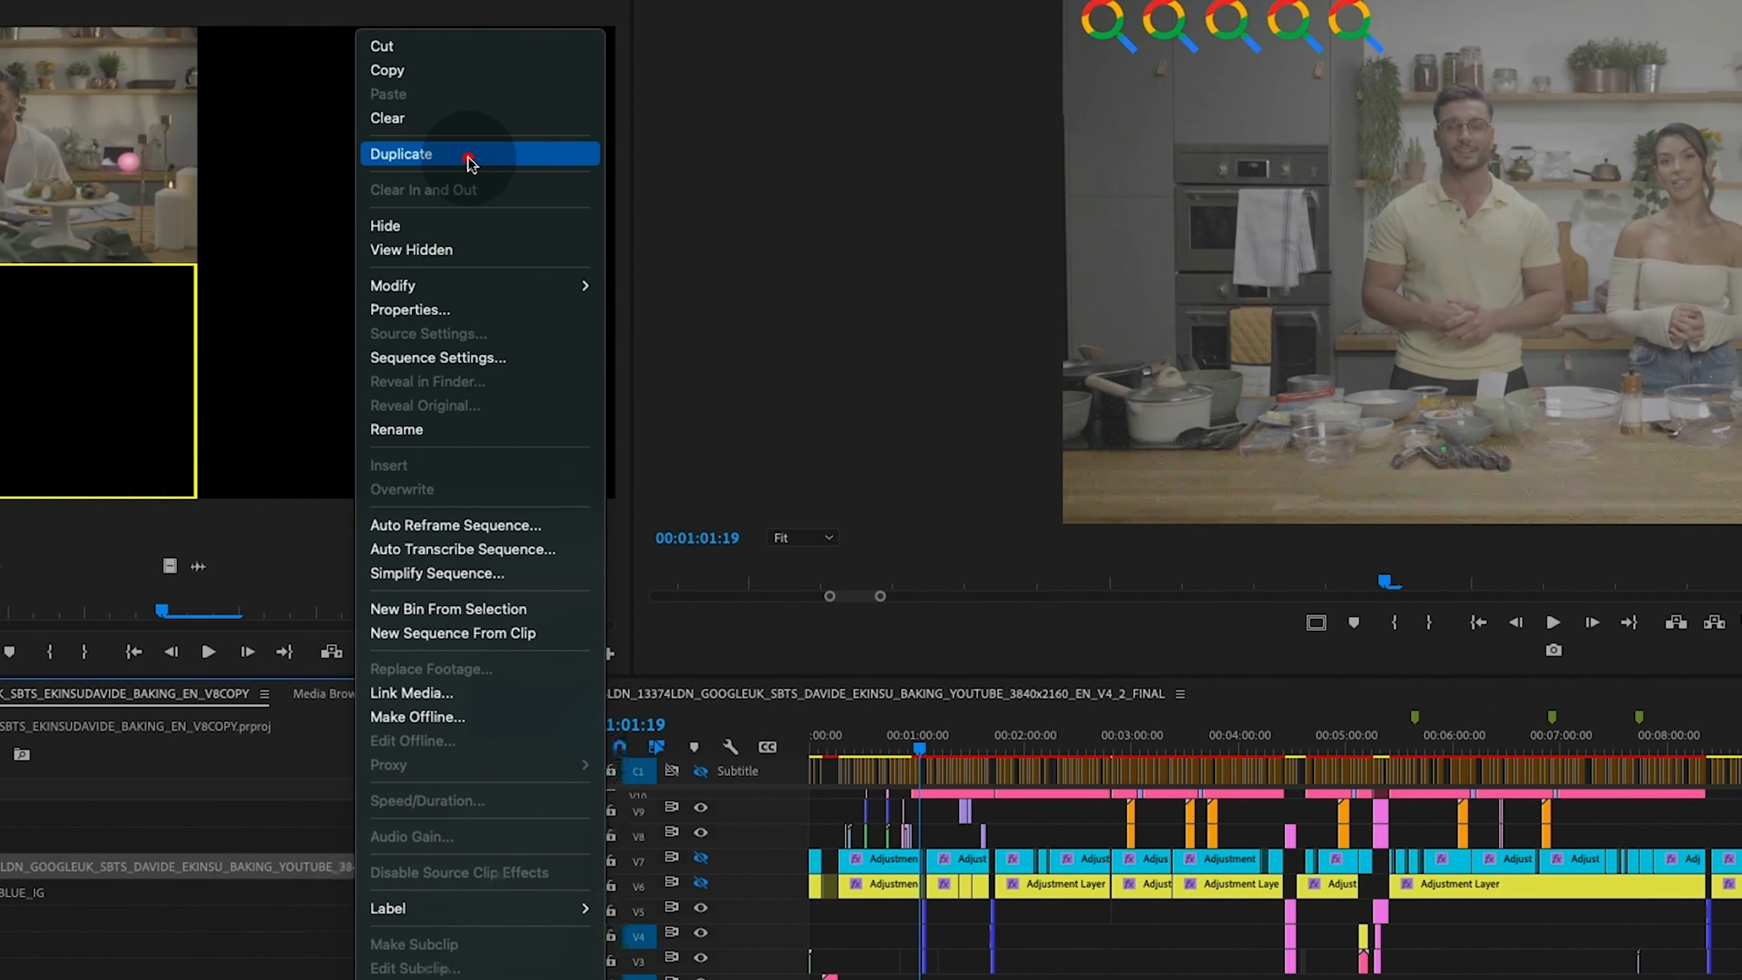
{"action": "left_click", "coordinate": [469, 157]}
{"action": "left_click", "coordinate": [492, 893]}
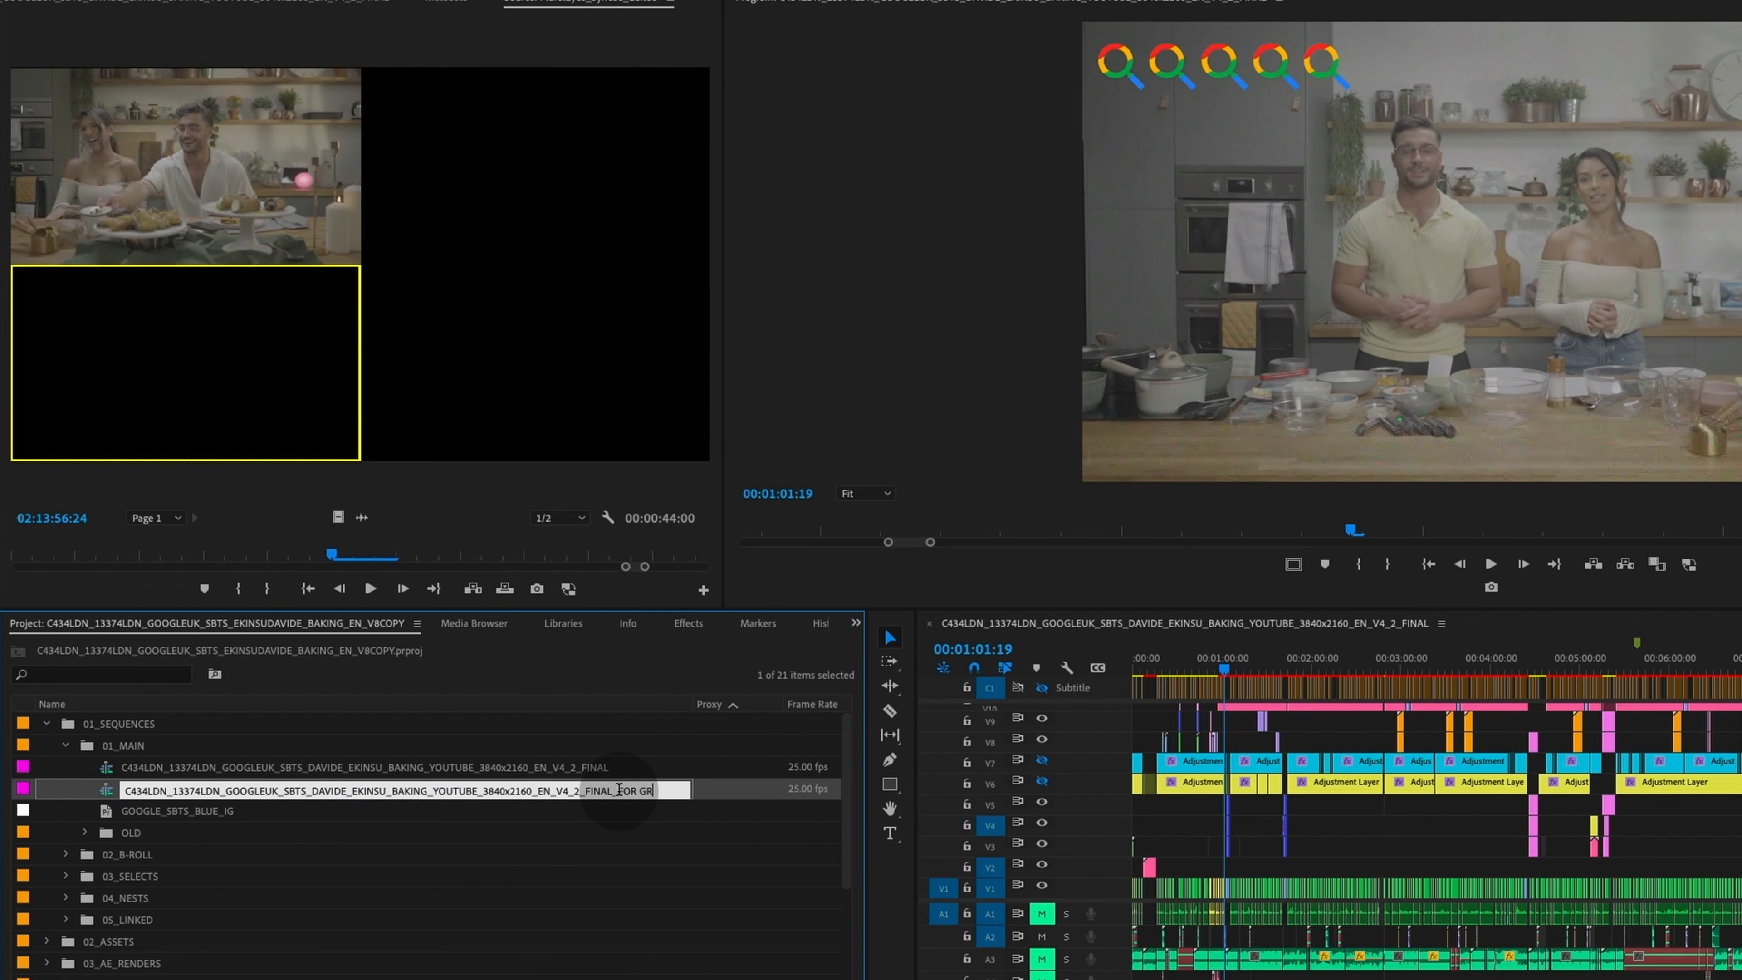
Open the FOR GRADING sequence, close the original sequence and widen the timeline area.
{"action": "double_click", "coordinate": [103, 789]}
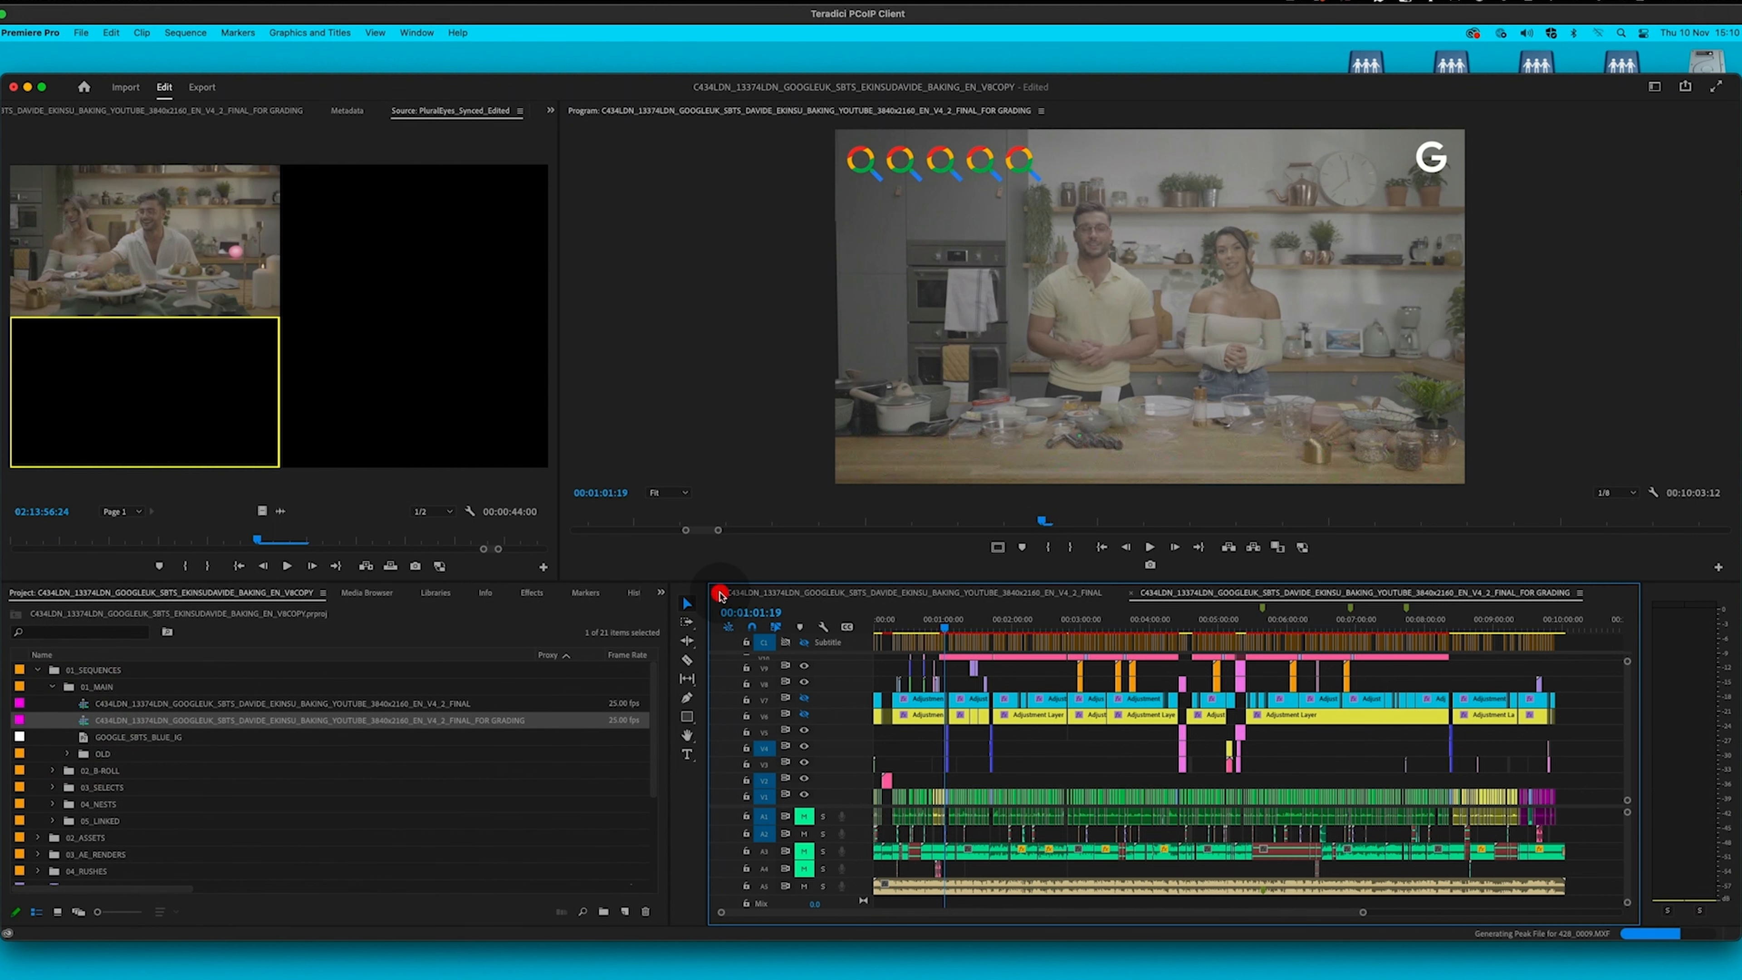
{"action": "left_click", "coordinate": [720, 593]}
{"action": "left_click_drag", "start_coordinate": [706, 733], "coordinate": [381, 717]}
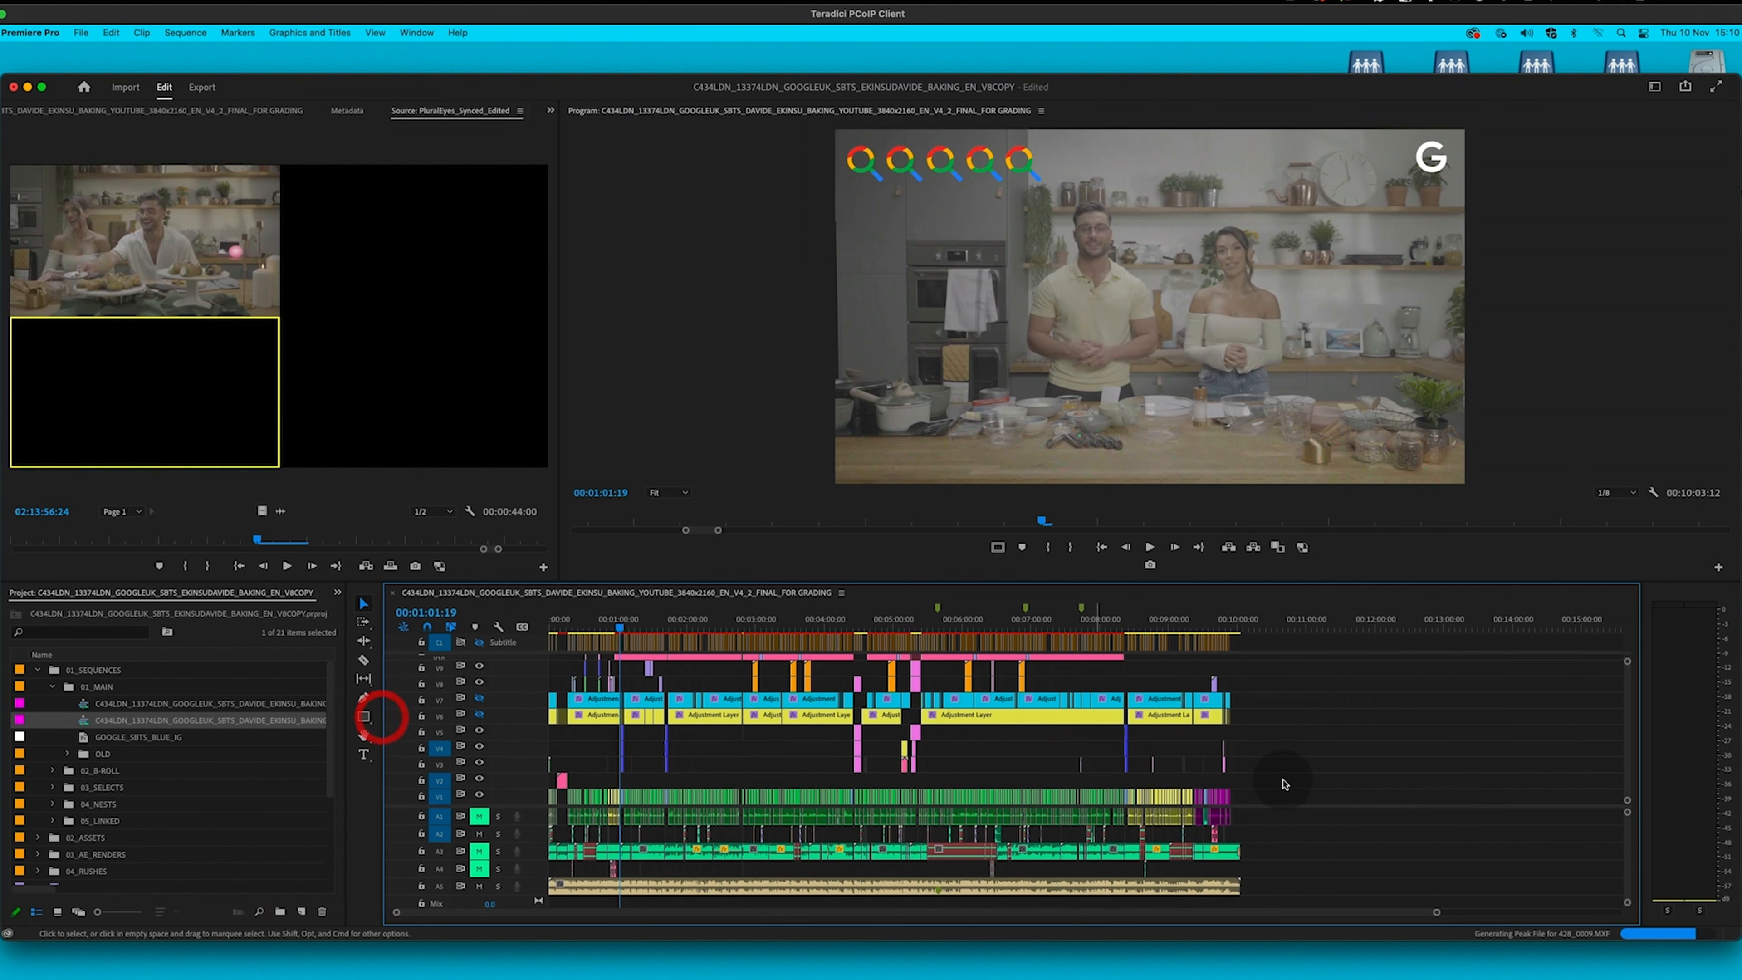
Delete every clip, graphic and adjustment layer on the video tracks above V1.
{"action": "left_click_drag", "start_coordinate": [1306, 782], "coordinate": [501, 651]}
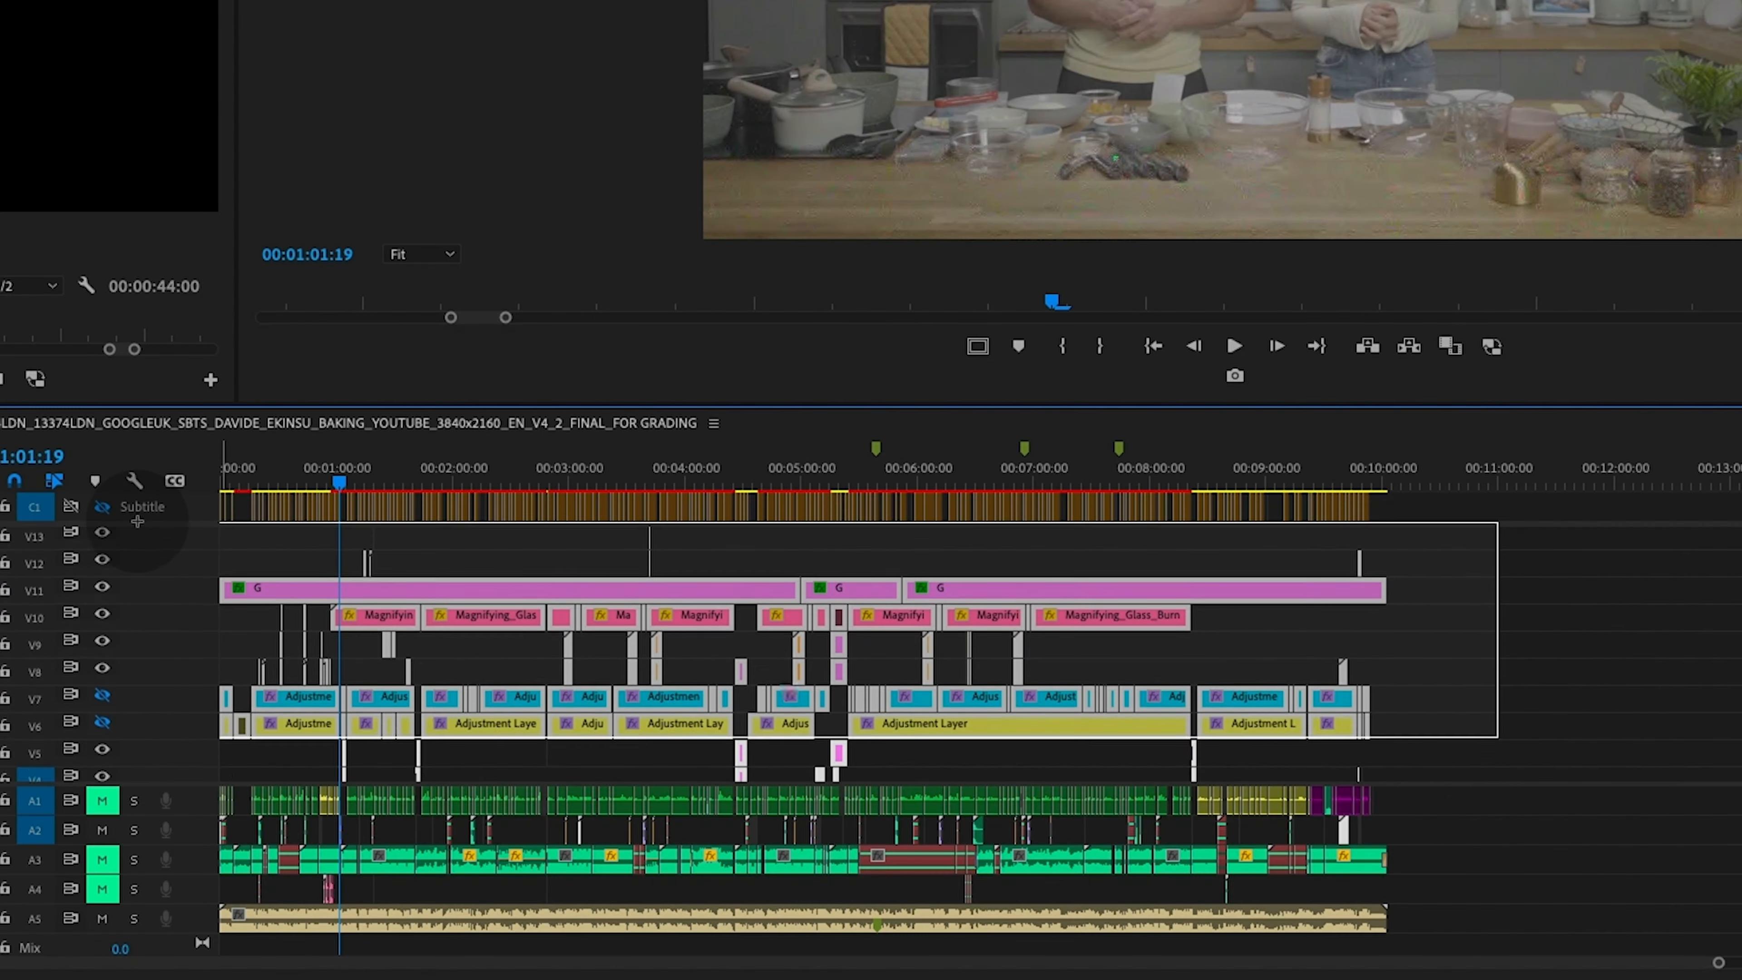
{"action": "left_click_drag", "start_coordinate": [137, 522], "coordinate": [138, 549]}
{"action": "key", "text": "Delete"}
{"action": "scroll", "coordinate": [660, 664], "scroll_direction": "down", "scroll_amount": 3}
{"action": "scroll", "coordinate": [659, 665], "scroll_direction": "down", "scroll_amount": 2}
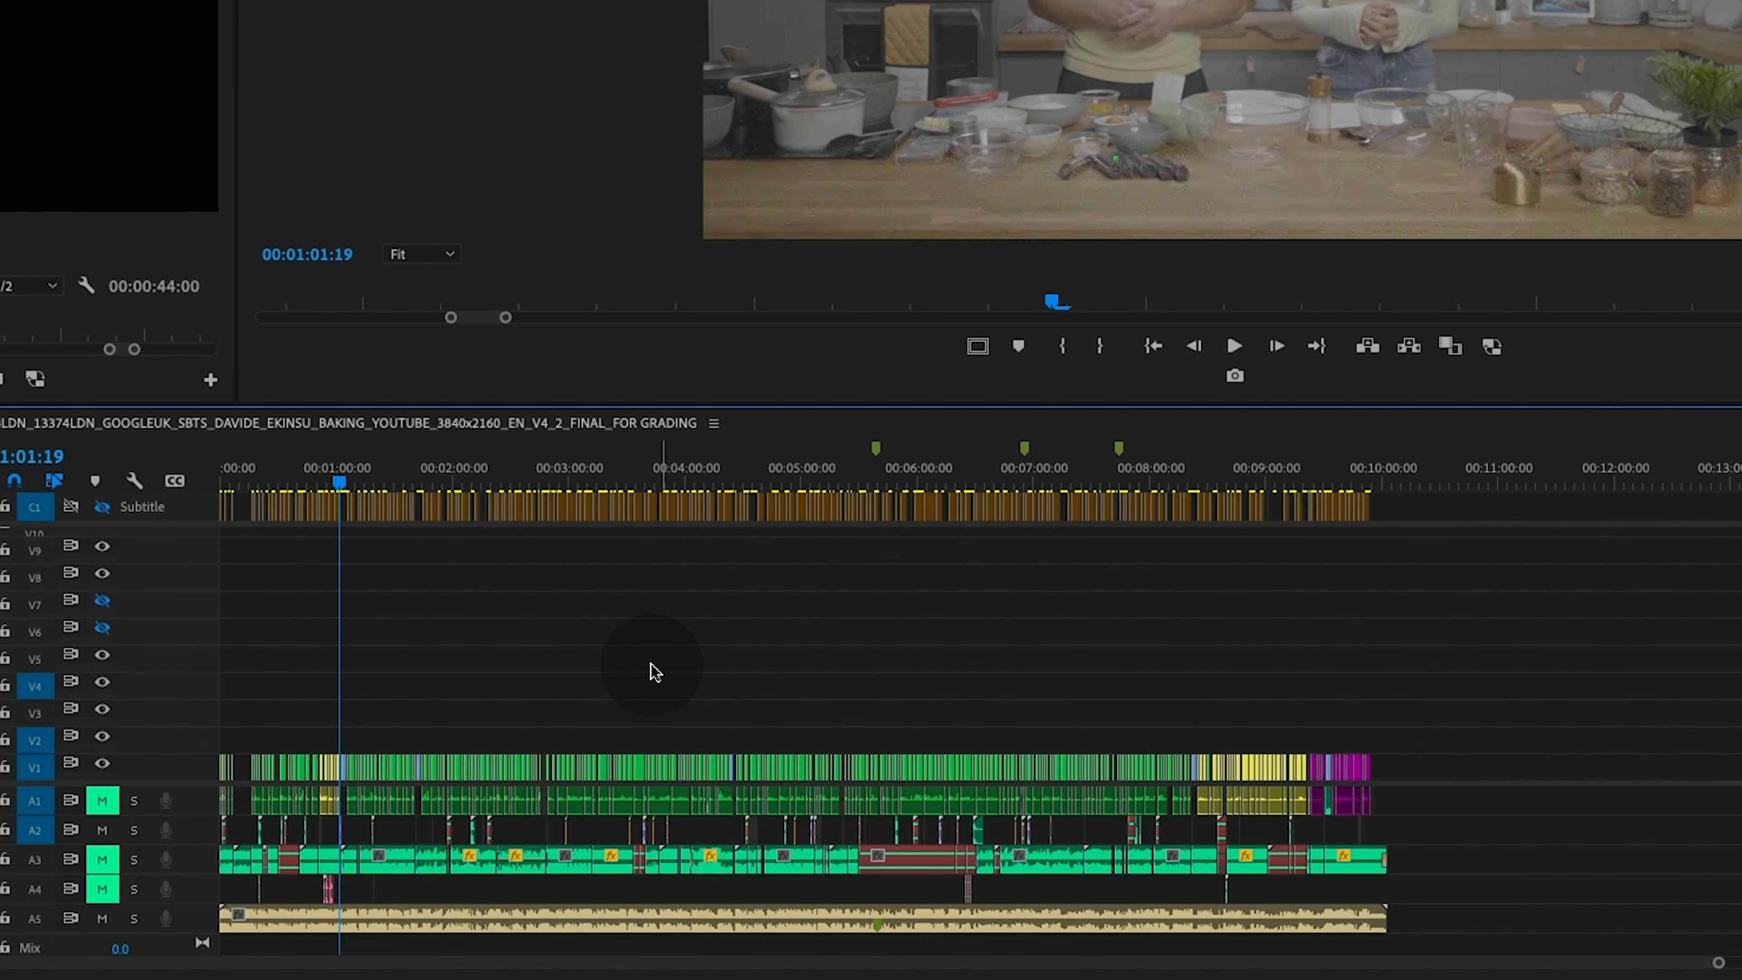
Inspect the remaining V1 clips up close and remove all captions from the Subtitle track.
{"action": "key", "text": "="}
{"action": "key", "text": "="}
{"action": "key", "text": "="}
{"action": "key", "text": "="}
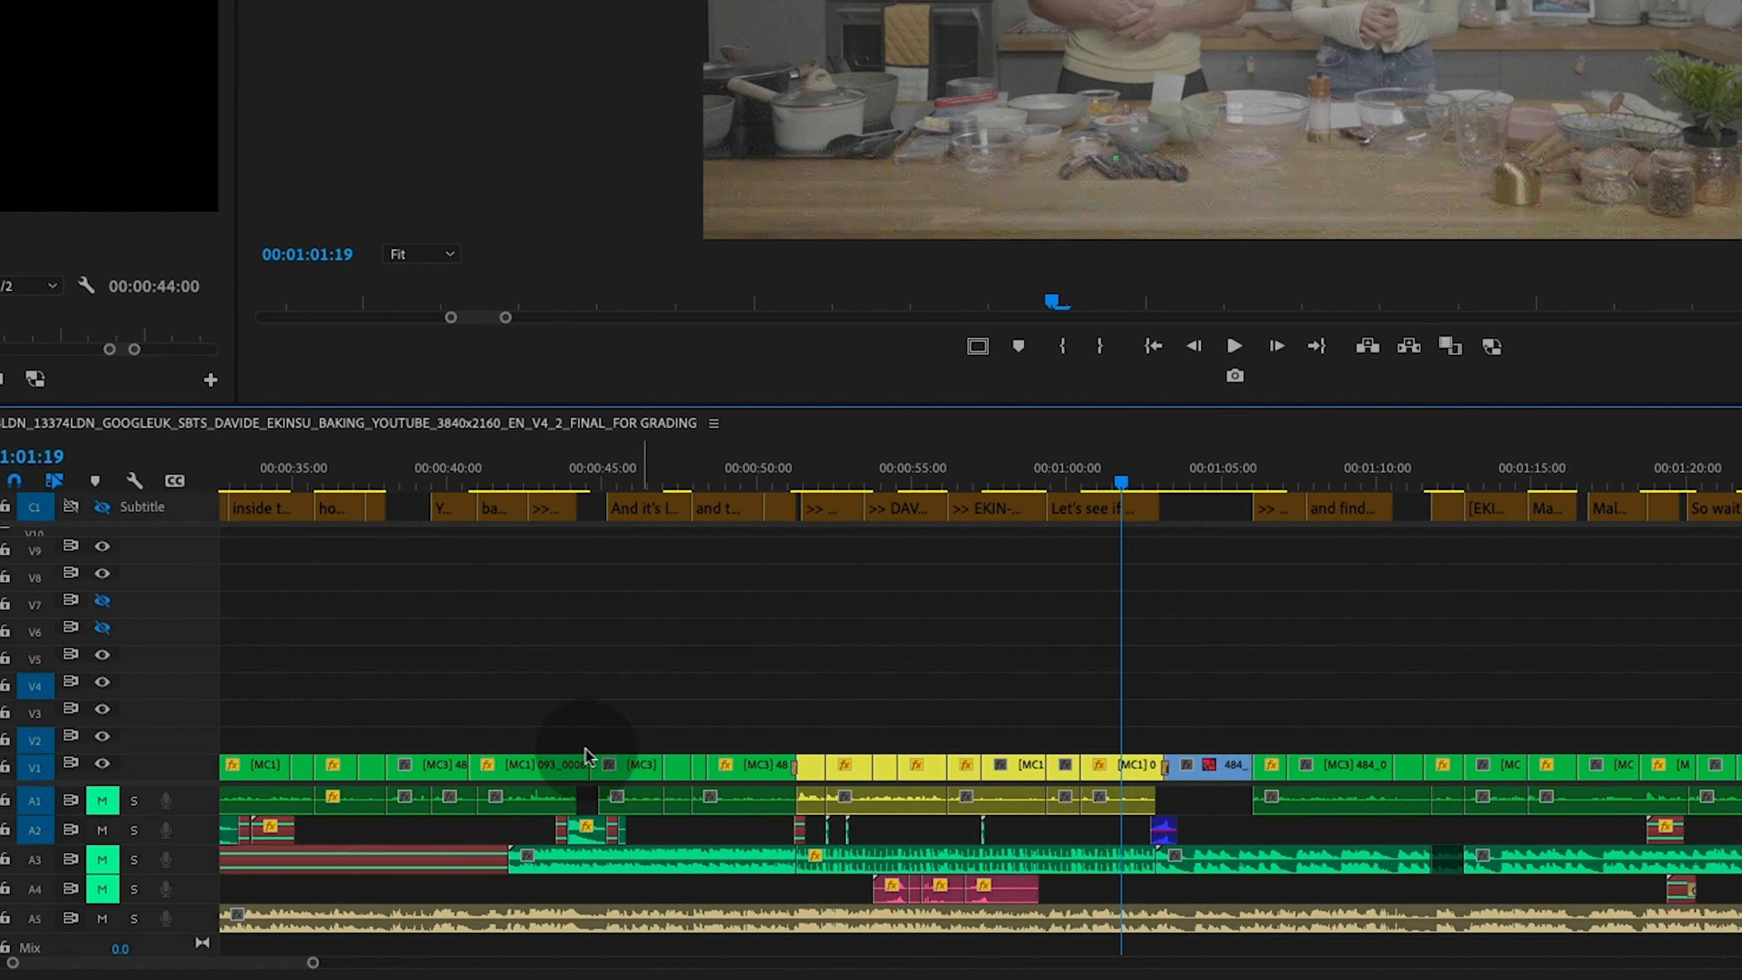
{"action": "key", "text": "-"}
{"action": "key", "text": "-"}
{"action": "key", "text": "-"}
{"action": "key", "text": "-"}
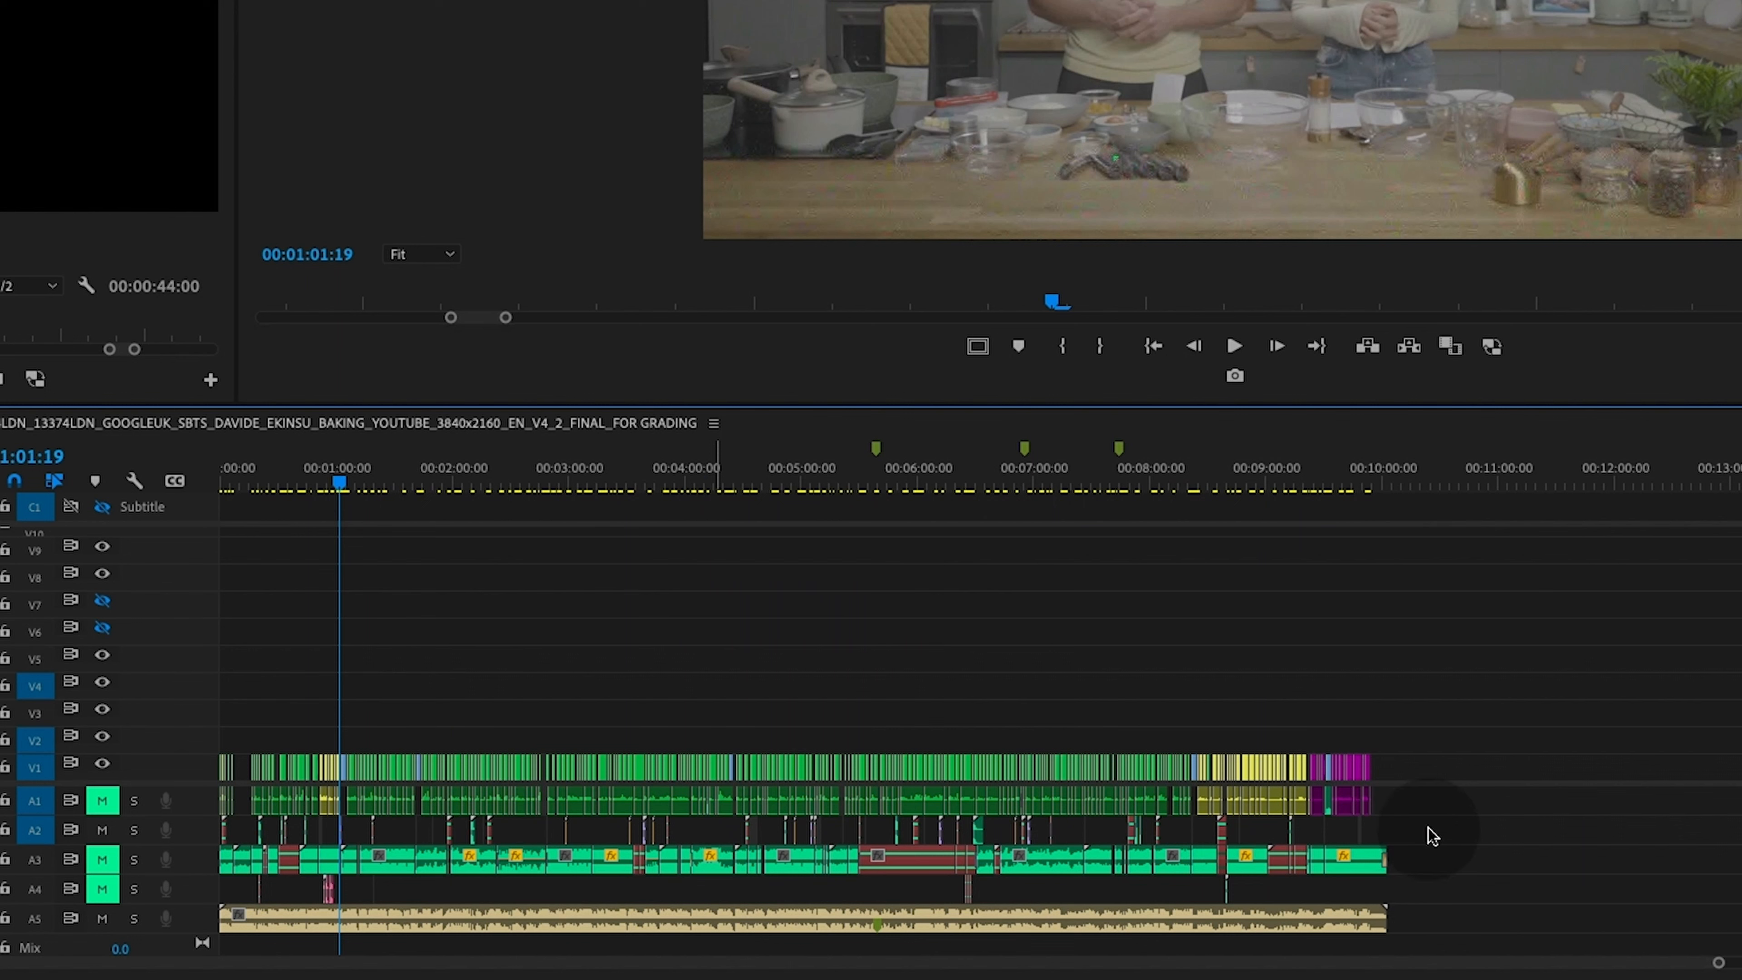
Delete all audio clips on tracks A2 to A5, keeping only the camera audio on A1.
{"action": "left_click_drag", "start_coordinate": [1521, 829], "coordinate": [384, 915]}
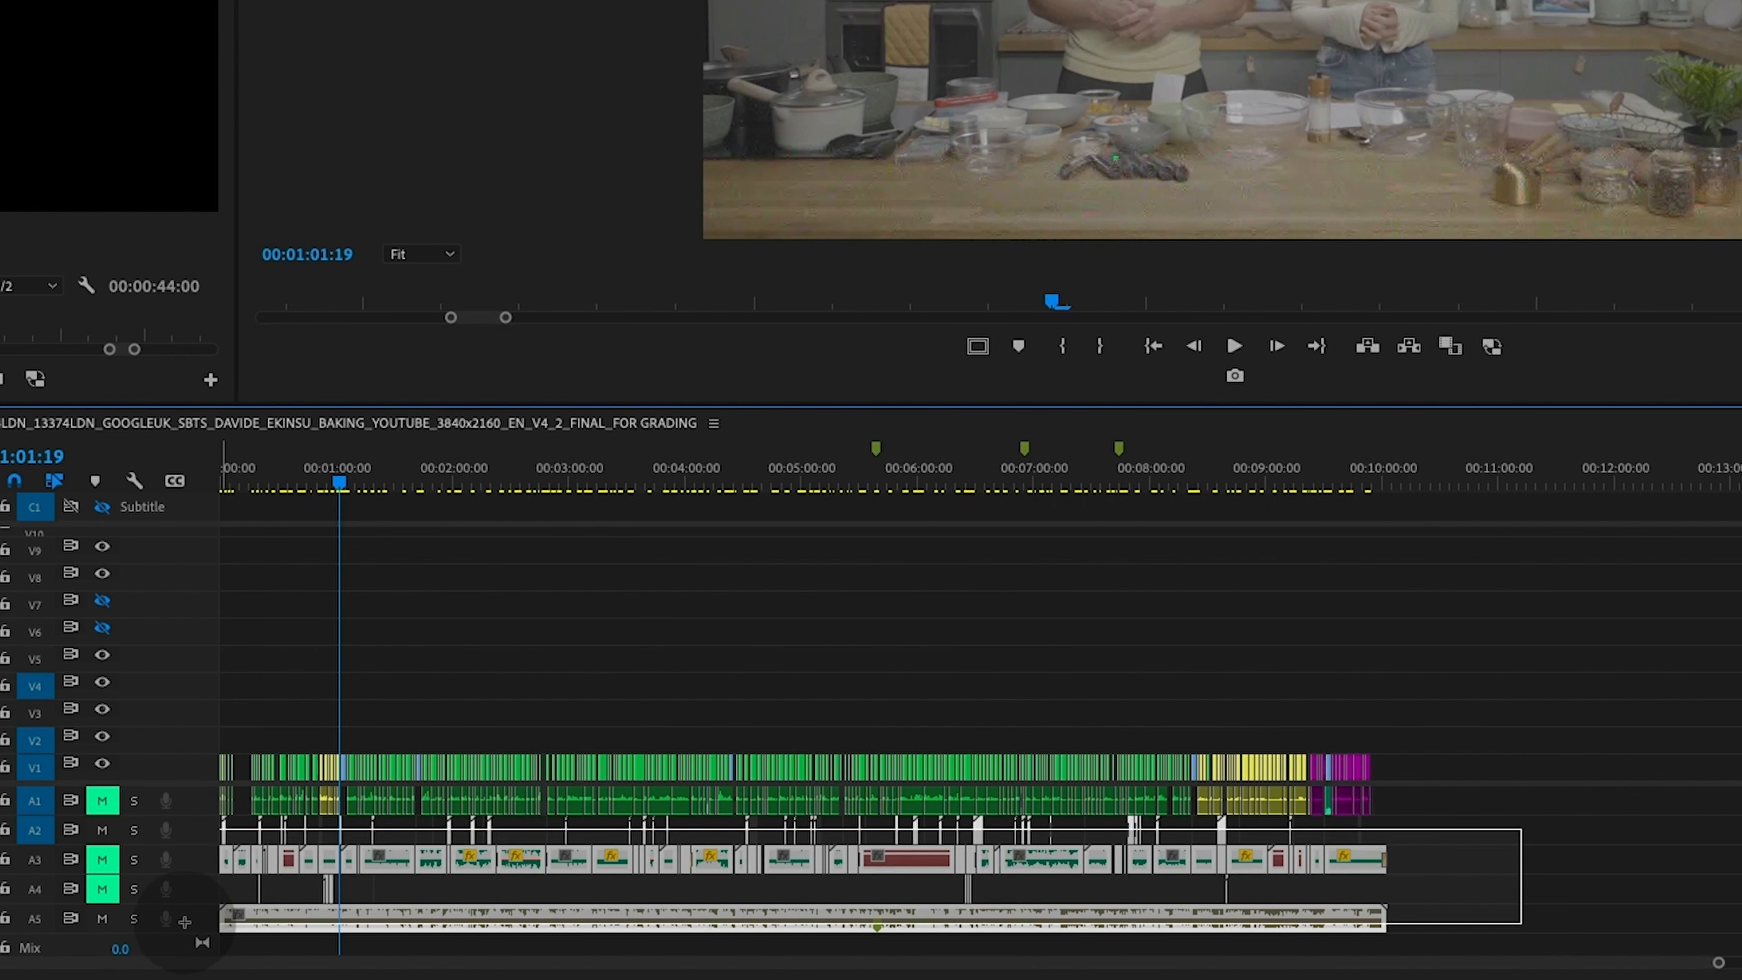
{"action": "key", "text": "Delete"}
{"action": "key", "text": "="}
{"action": "key", "text": "="}
{"action": "key", "text": "="}
{"action": "left_click", "coordinate": [646, 486]}
{"action": "key", "text": "-"}
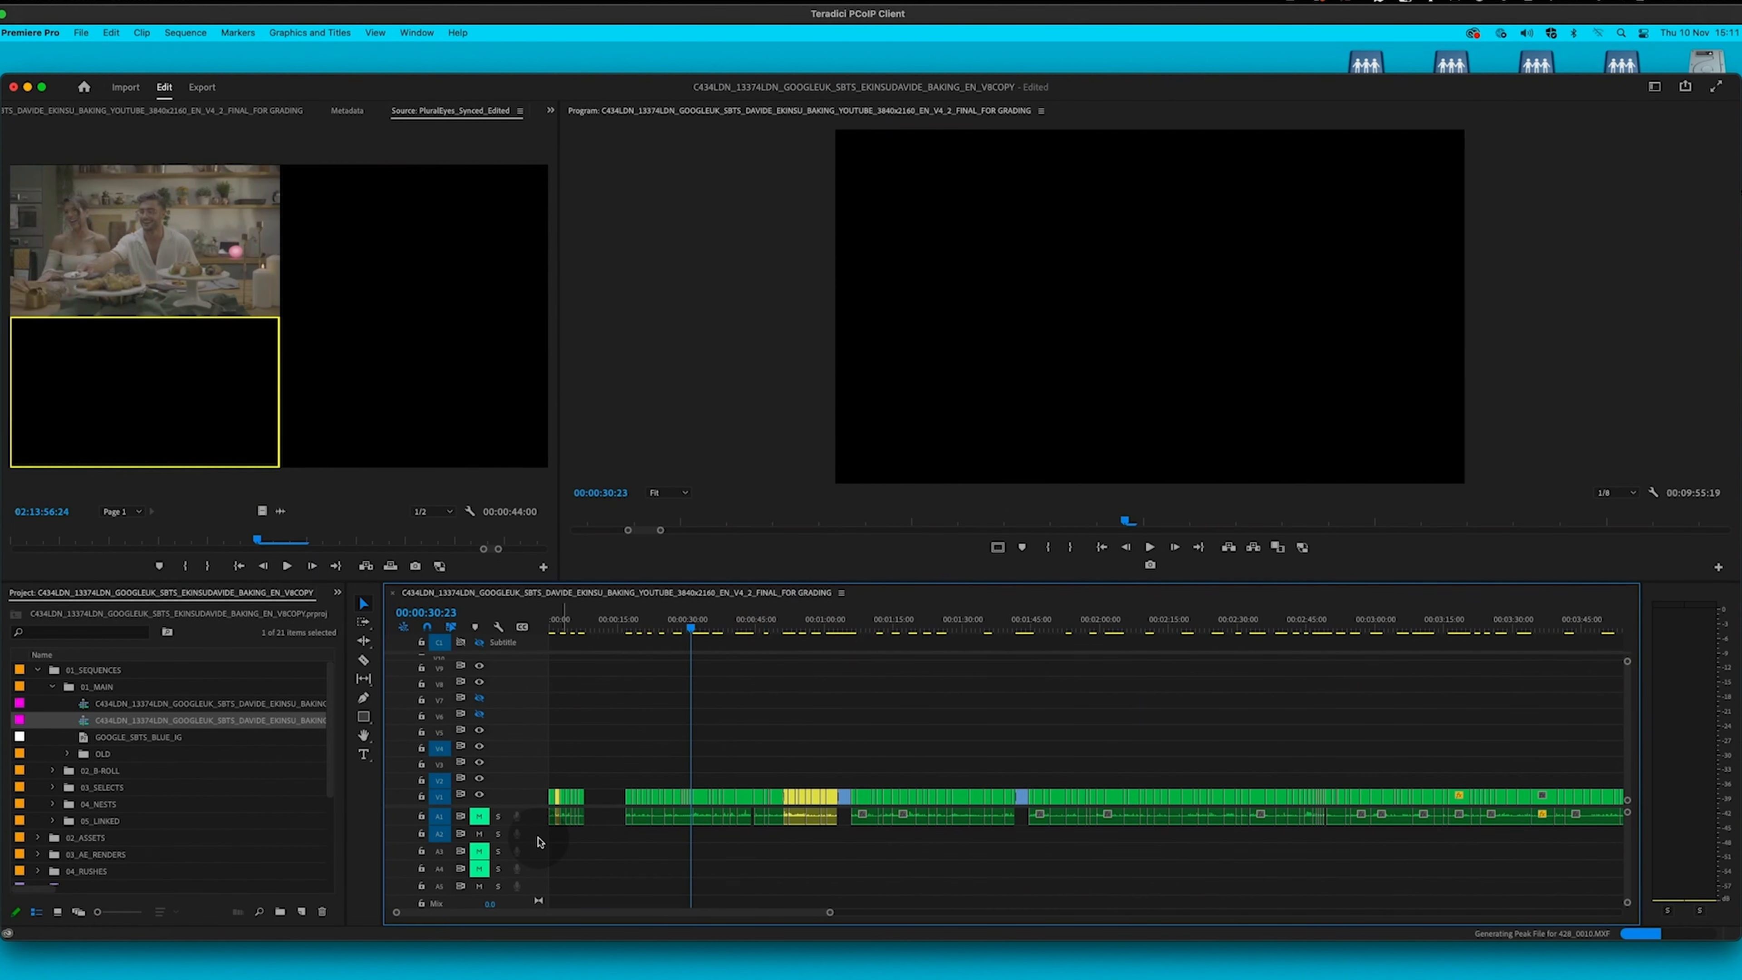
Delete all empty video tracks and all empty audio tracks from the sequence.
{"action": "key", "text": "-"}
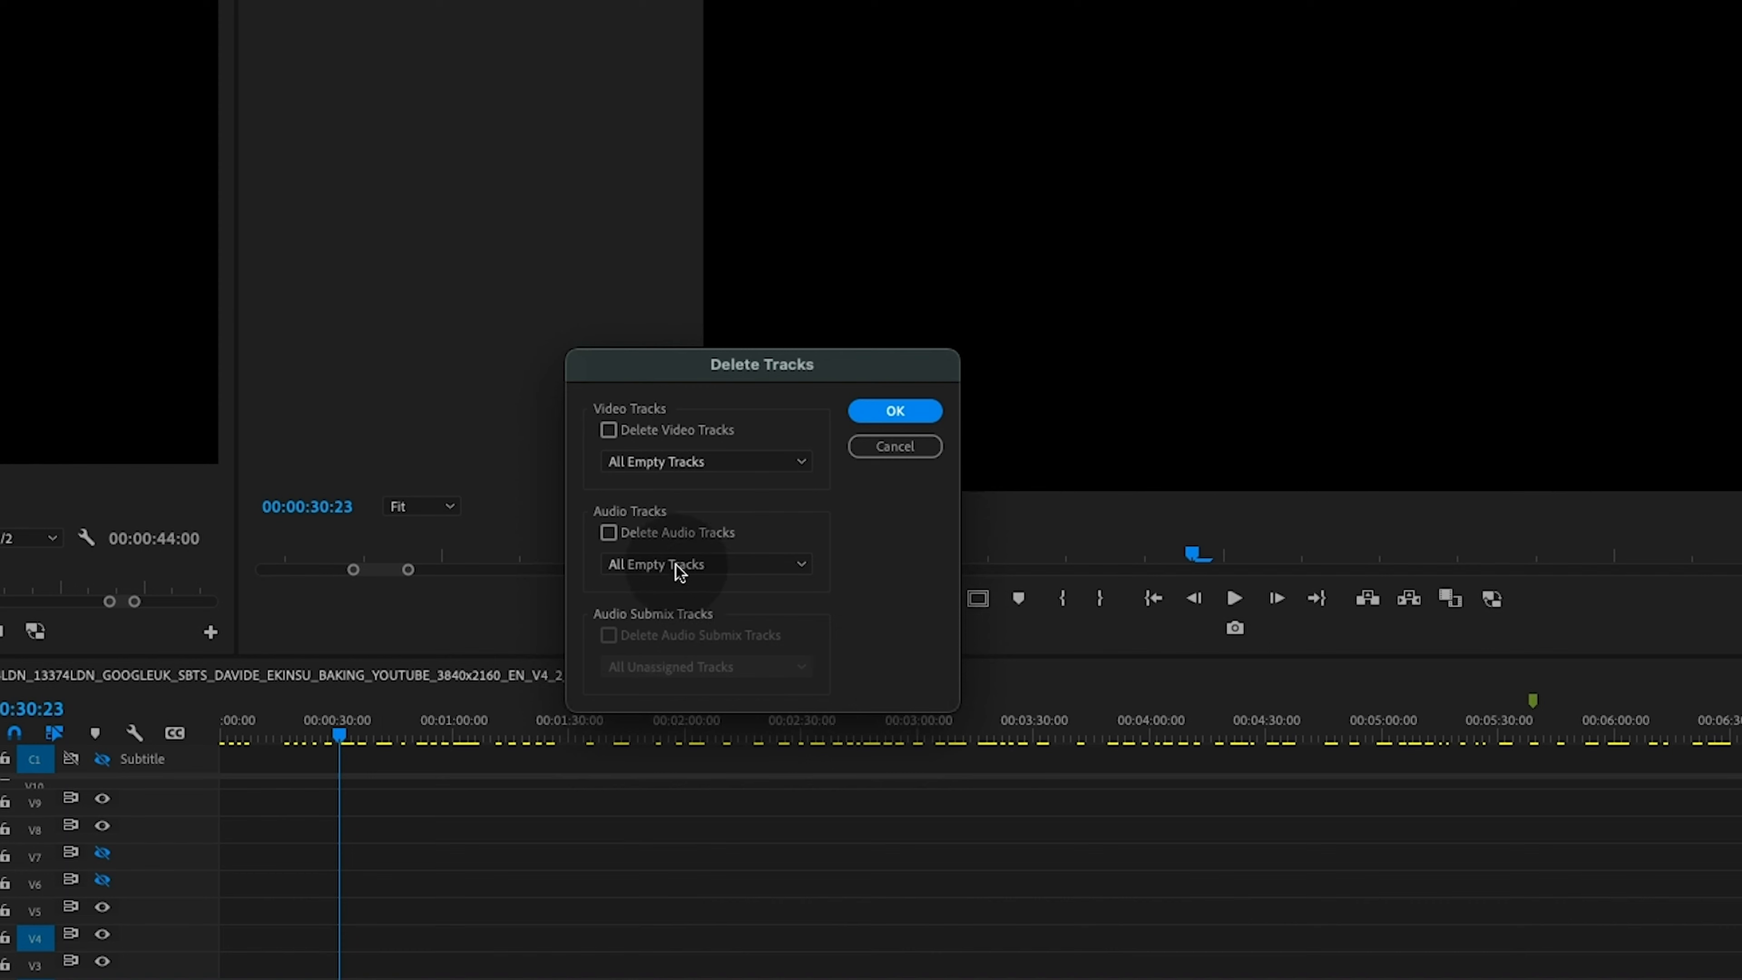
{"action": "left_click", "coordinate": [681, 533]}
{"action": "left_click", "coordinate": [658, 429]}
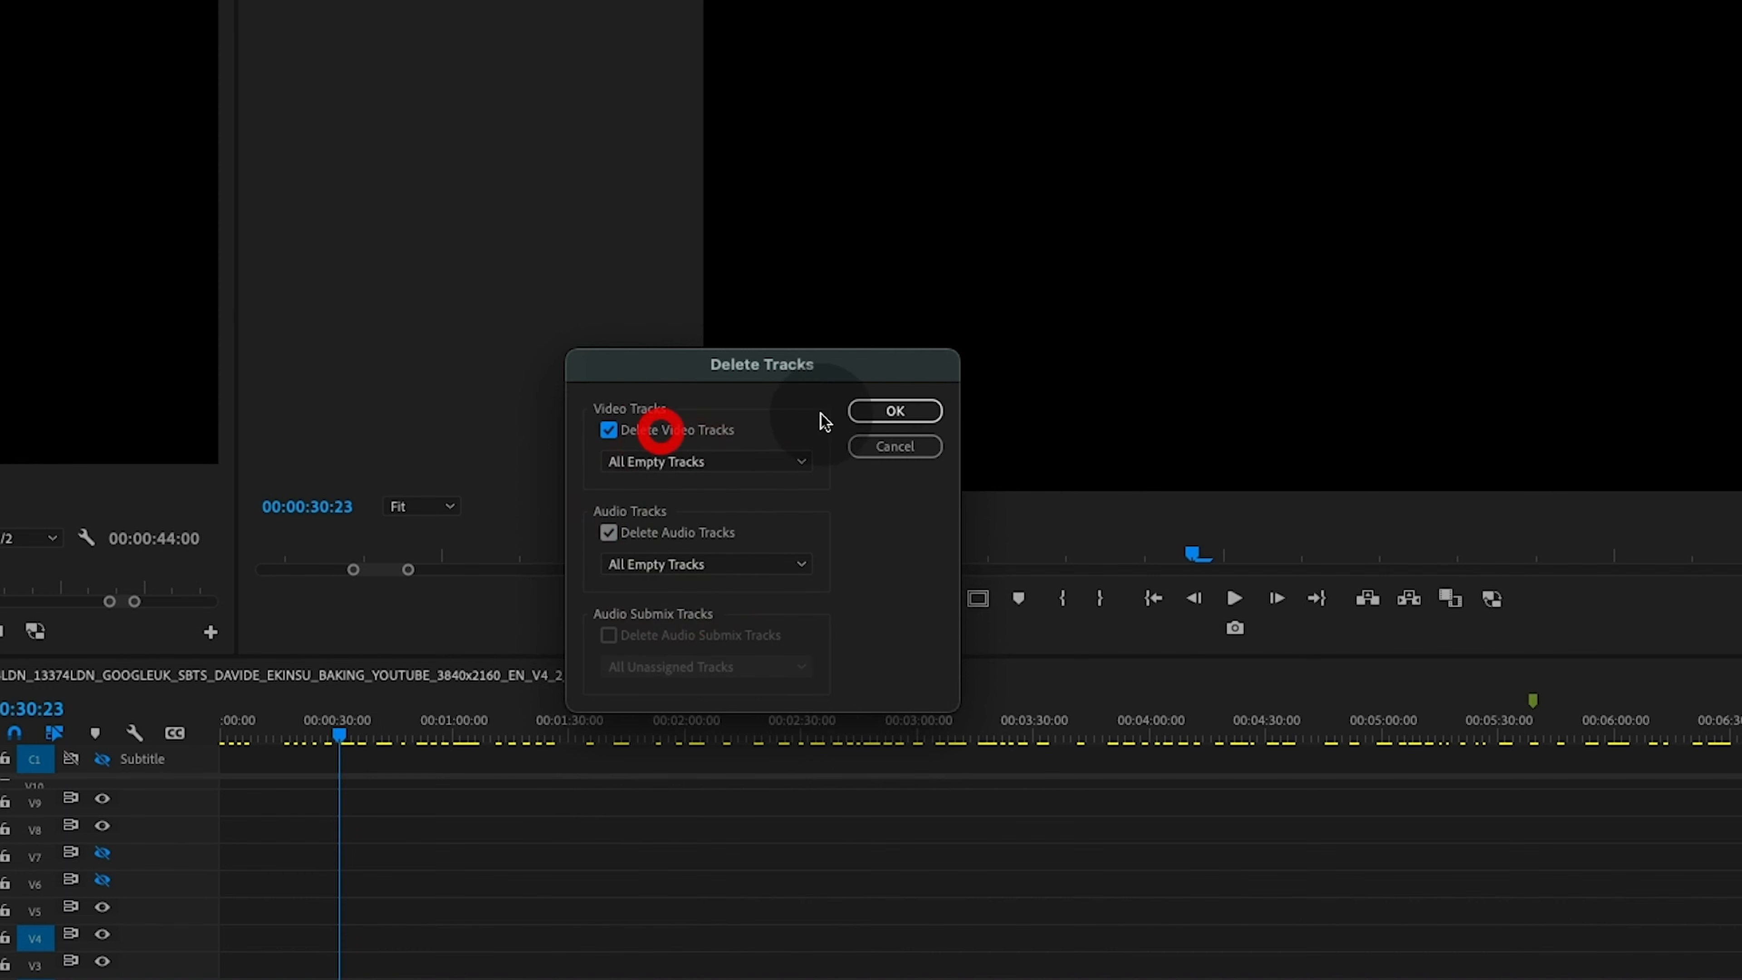
{"action": "left_click", "coordinate": [880, 414]}
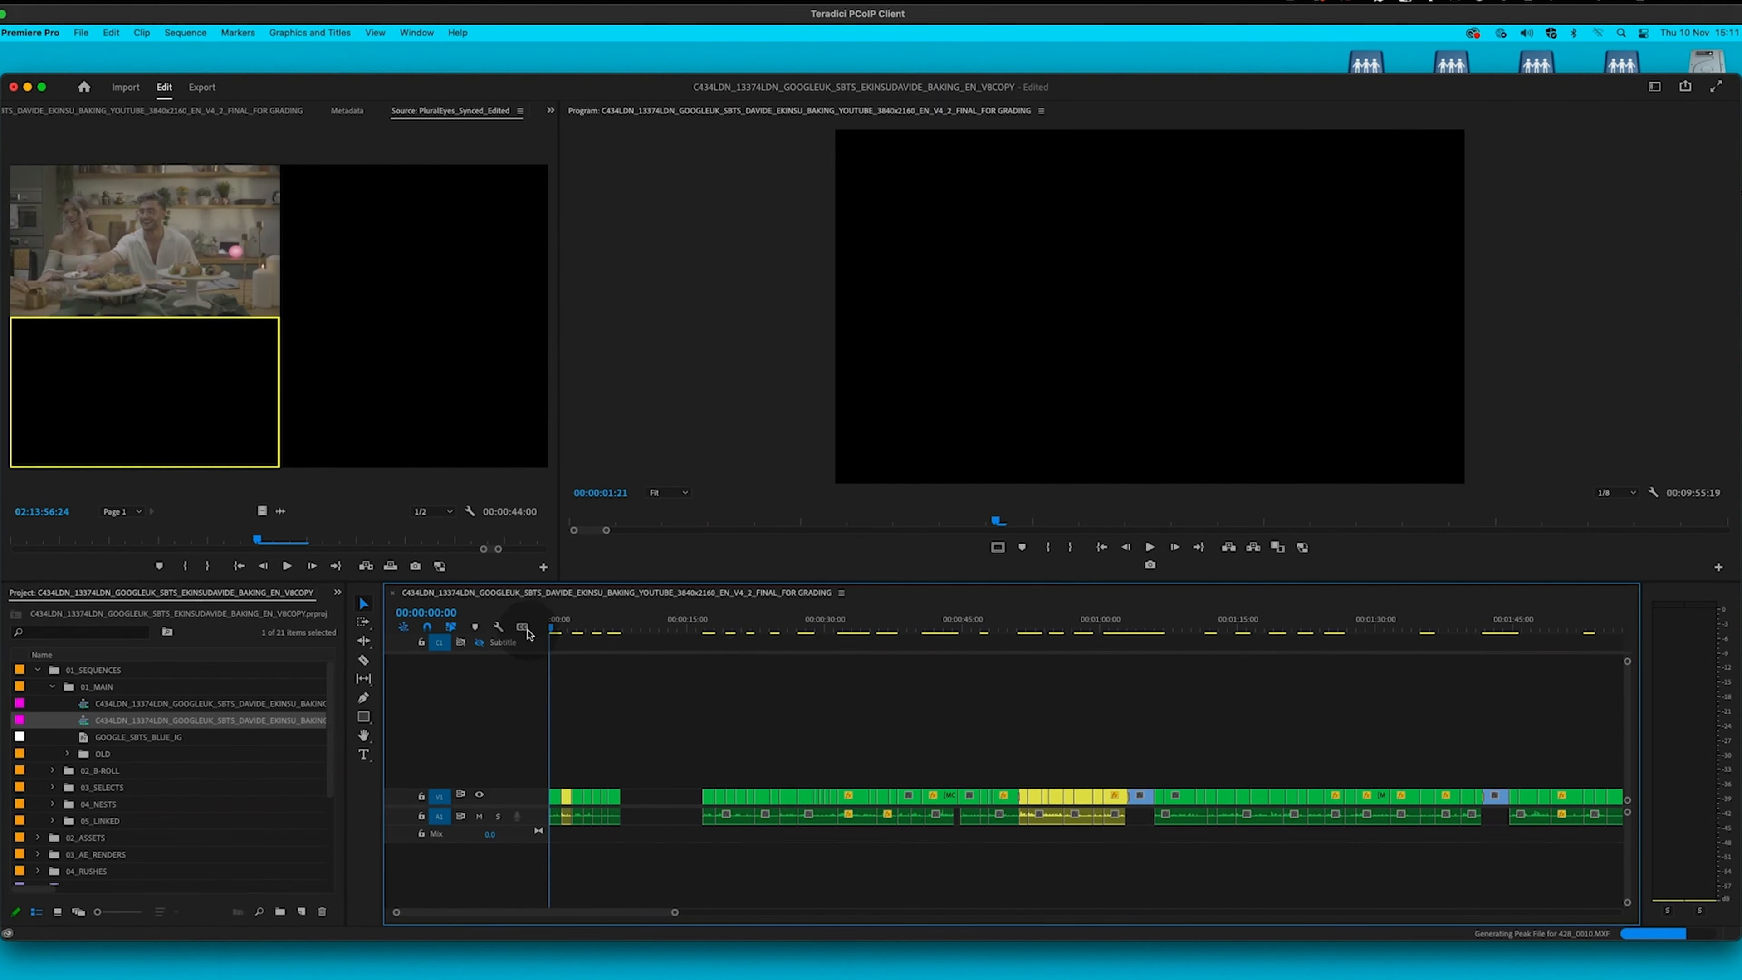
Play the opening of the sequence and review the first clip's Scale keyframes in Effect Controls.
{"action": "left_click", "coordinate": [525, 630]}
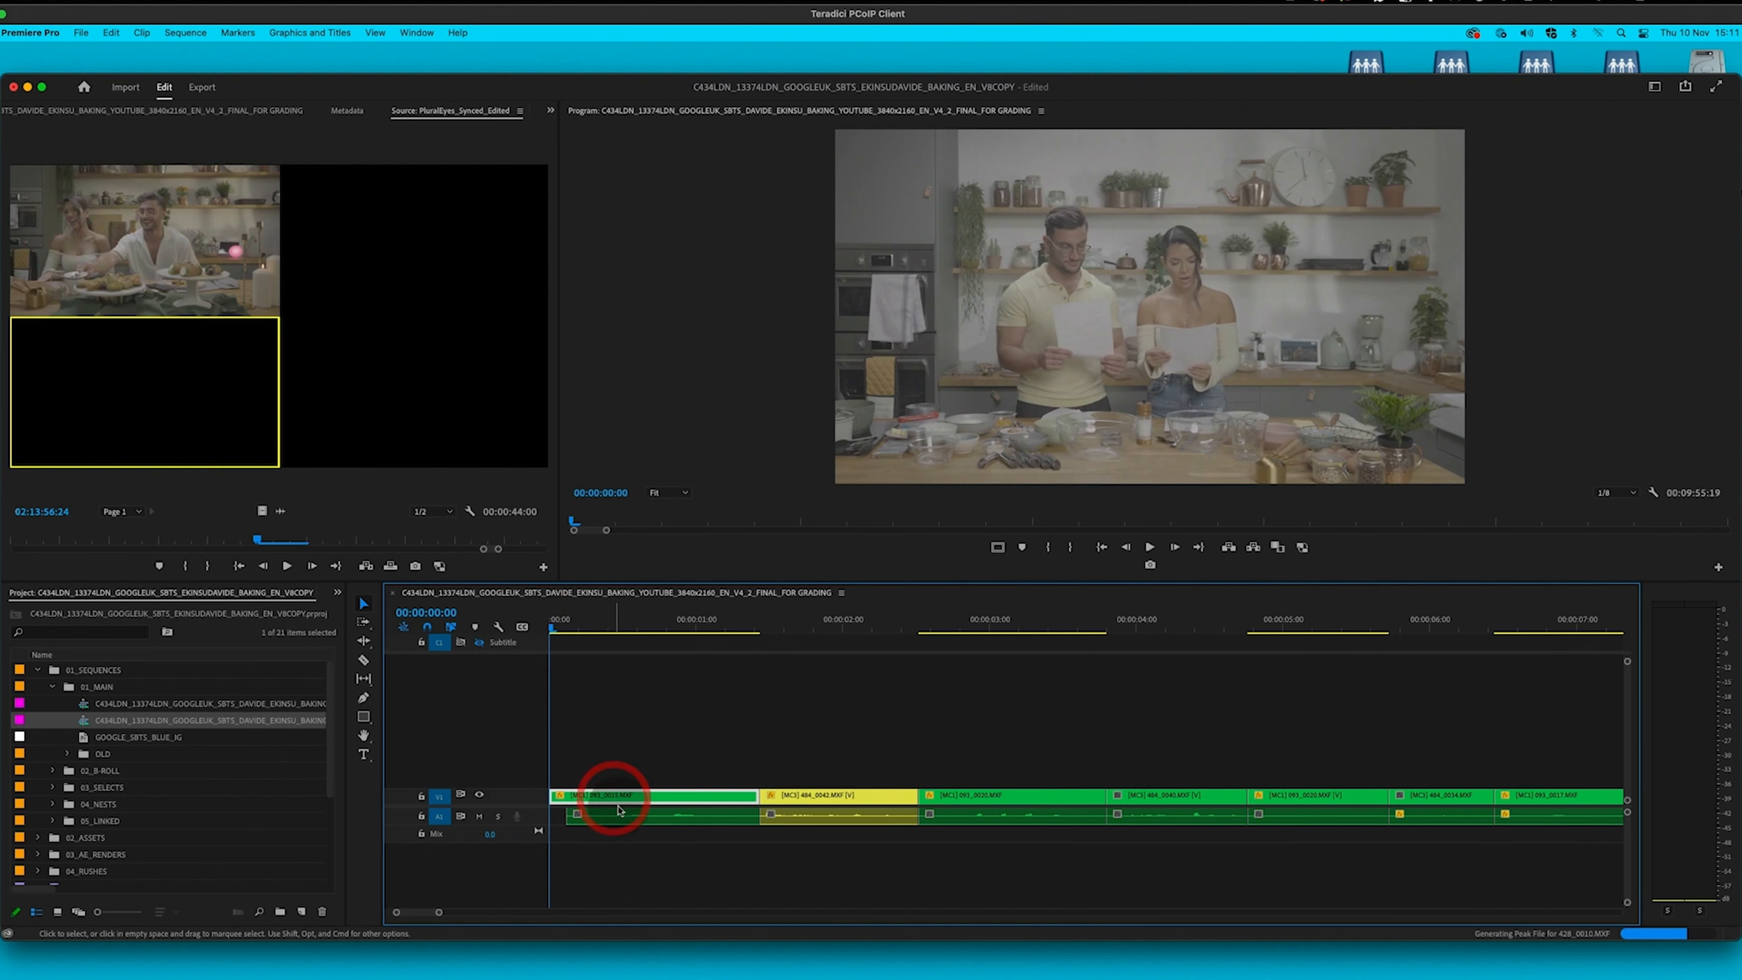
{"action": "key", "text": "space"}
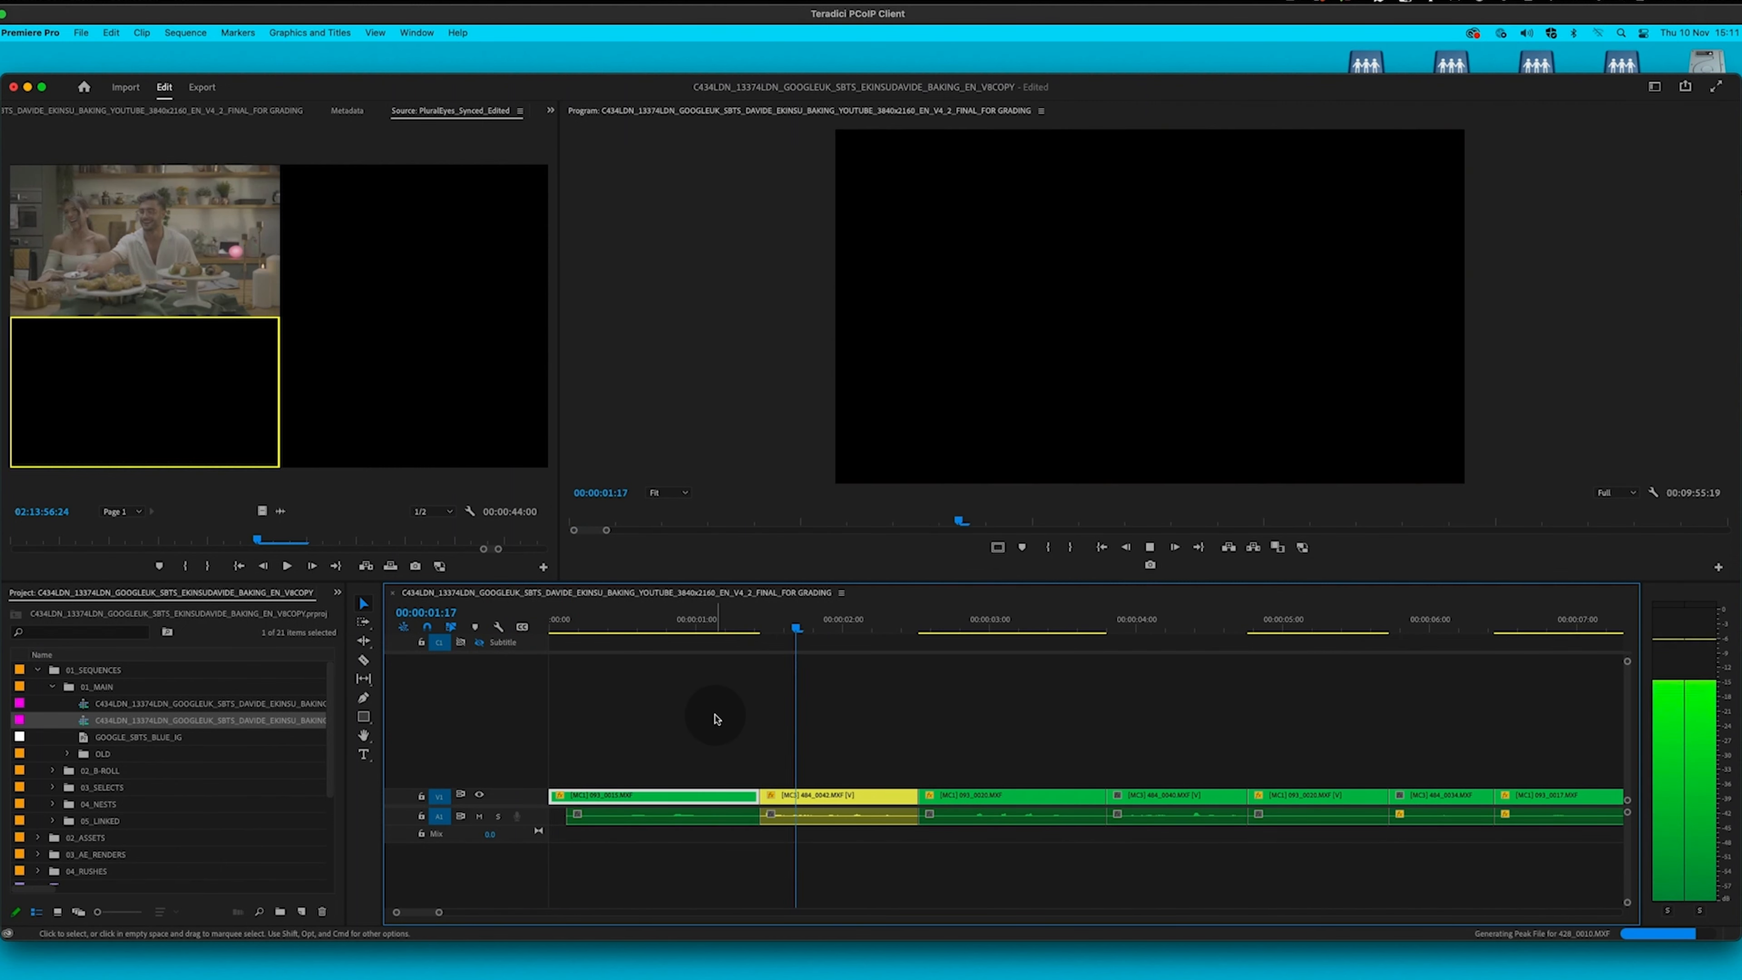
{"action": "left_click", "coordinate": [689, 796]}
{"action": "left_click", "coordinate": [656, 629]}
{"action": "left_click", "coordinate": [690, 795]}
{"action": "key", "text": "shift+5"}
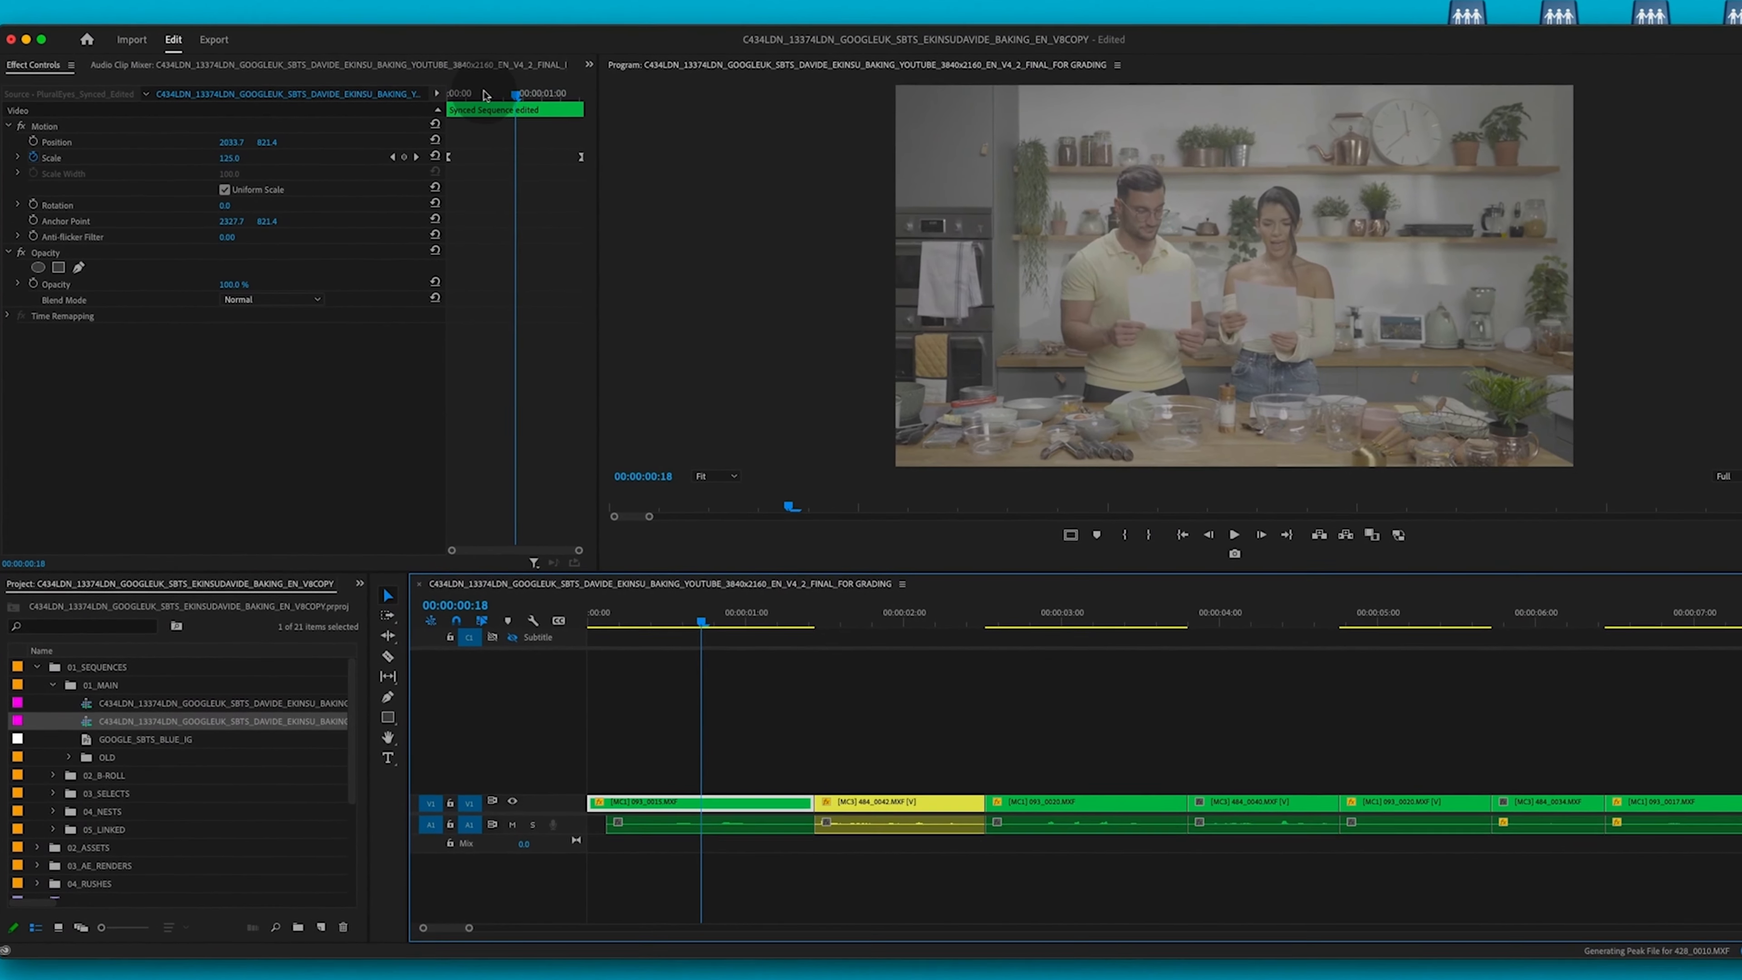
{"action": "left_click_drag", "start_coordinate": [483, 94], "coordinate": [638, 104]}
Review the stripped-down timeline at its three green markers and return the playhead to the sequence start.
{"action": "left_click", "coordinate": [1018, 746]}
{"action": "key", "text": "minus"}
{"action": "key", "text": "minus"}
{"action": "key", "text": "minus"}
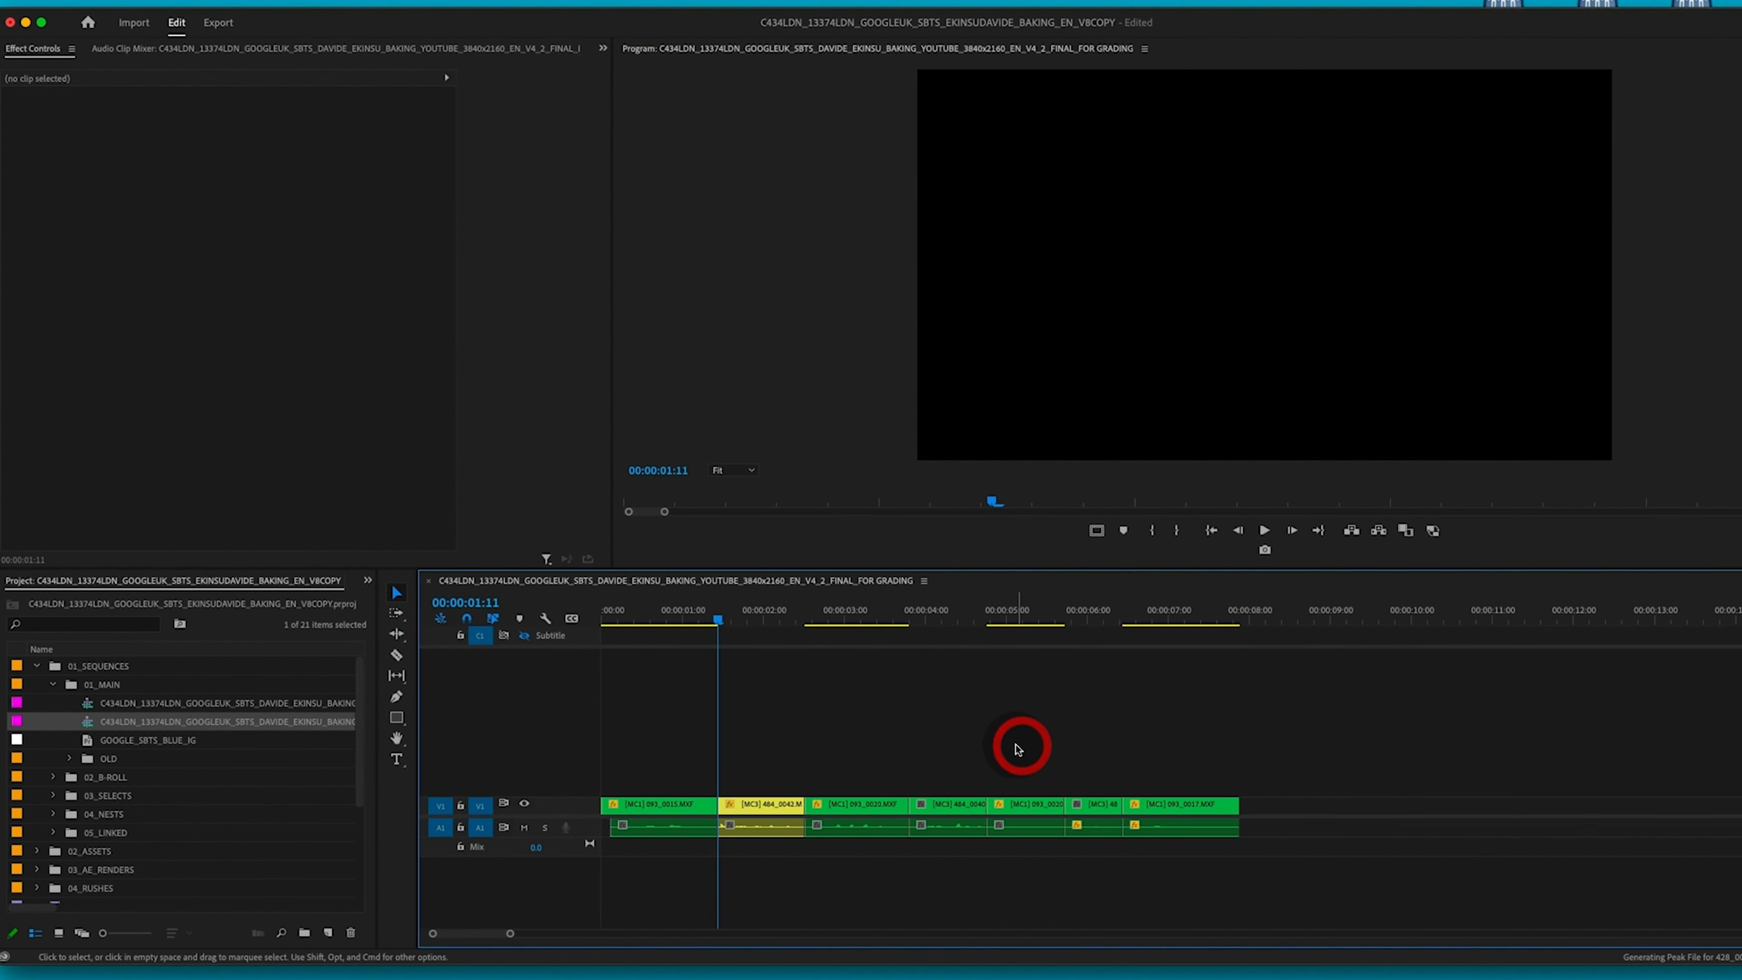
{"action": "key", "text": "minus"}
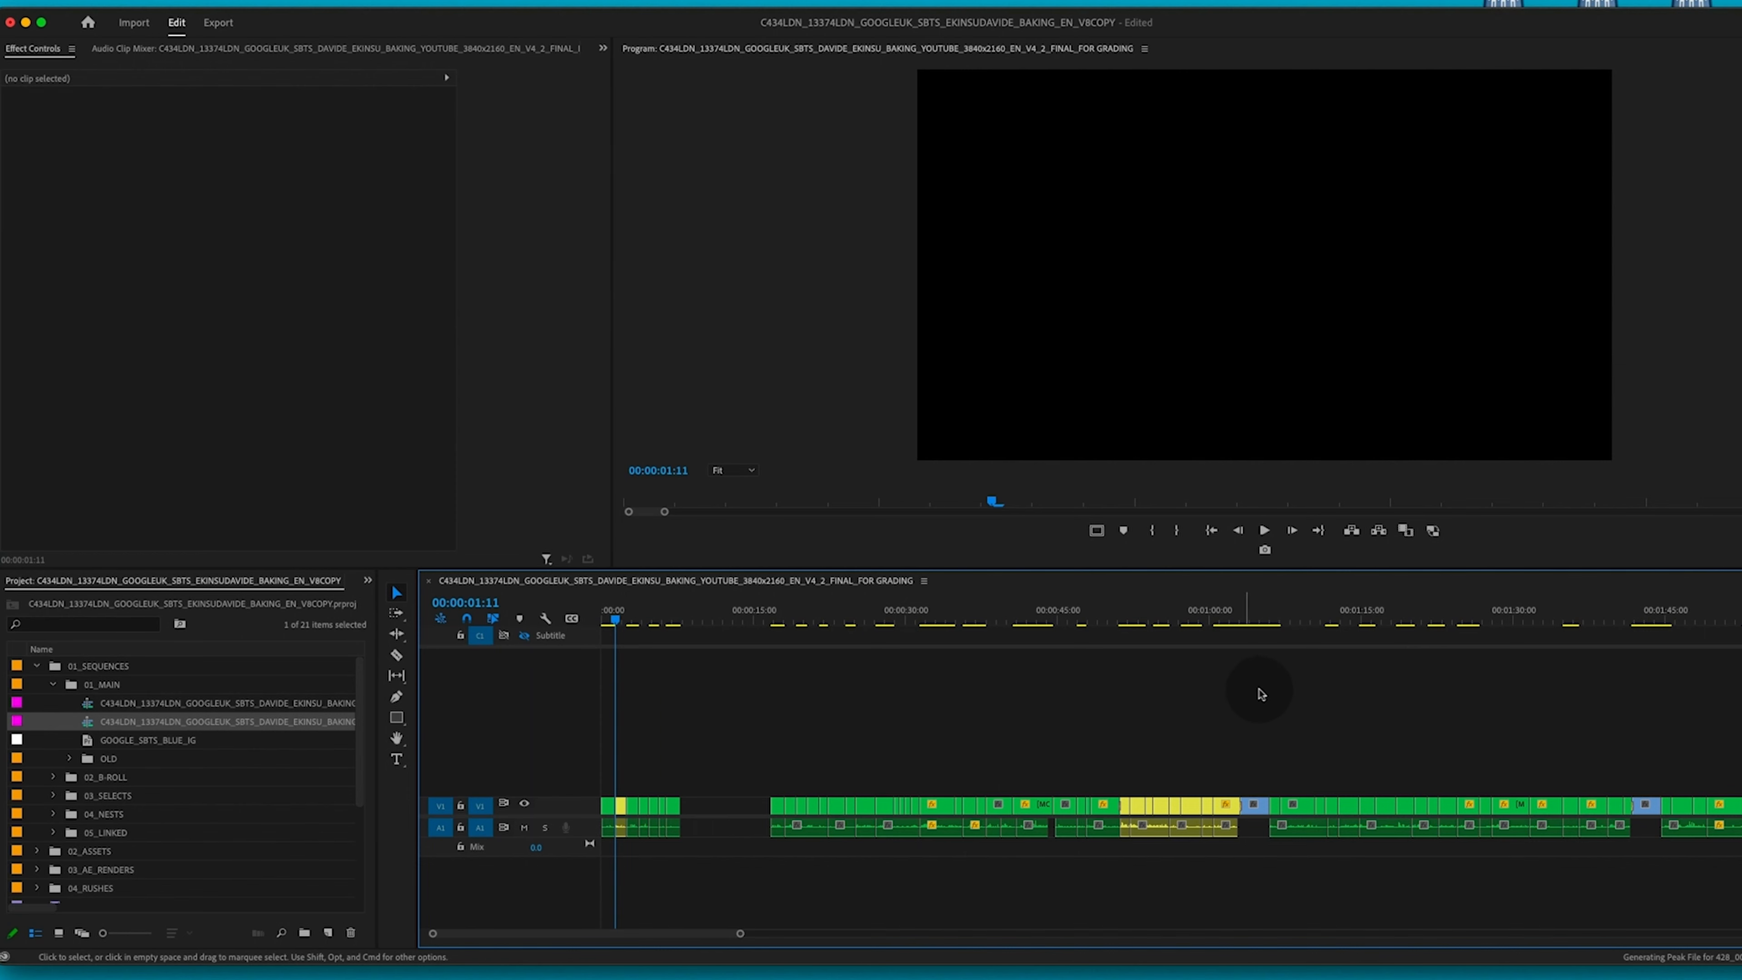
{"action": "left_click", "coordinate": [1127, 618]}
{"action": "key", "text": "equal"}
{"action": "left_click_drag", "start_coordinate": [1127, 620], "coordinate": [1109, 603]}
{"action": "key", "text": "minus"}
{"action": "key", "text": "minus"}
{"action": "key", "text": "minus"}
{"action": "key", "text": "minus"}
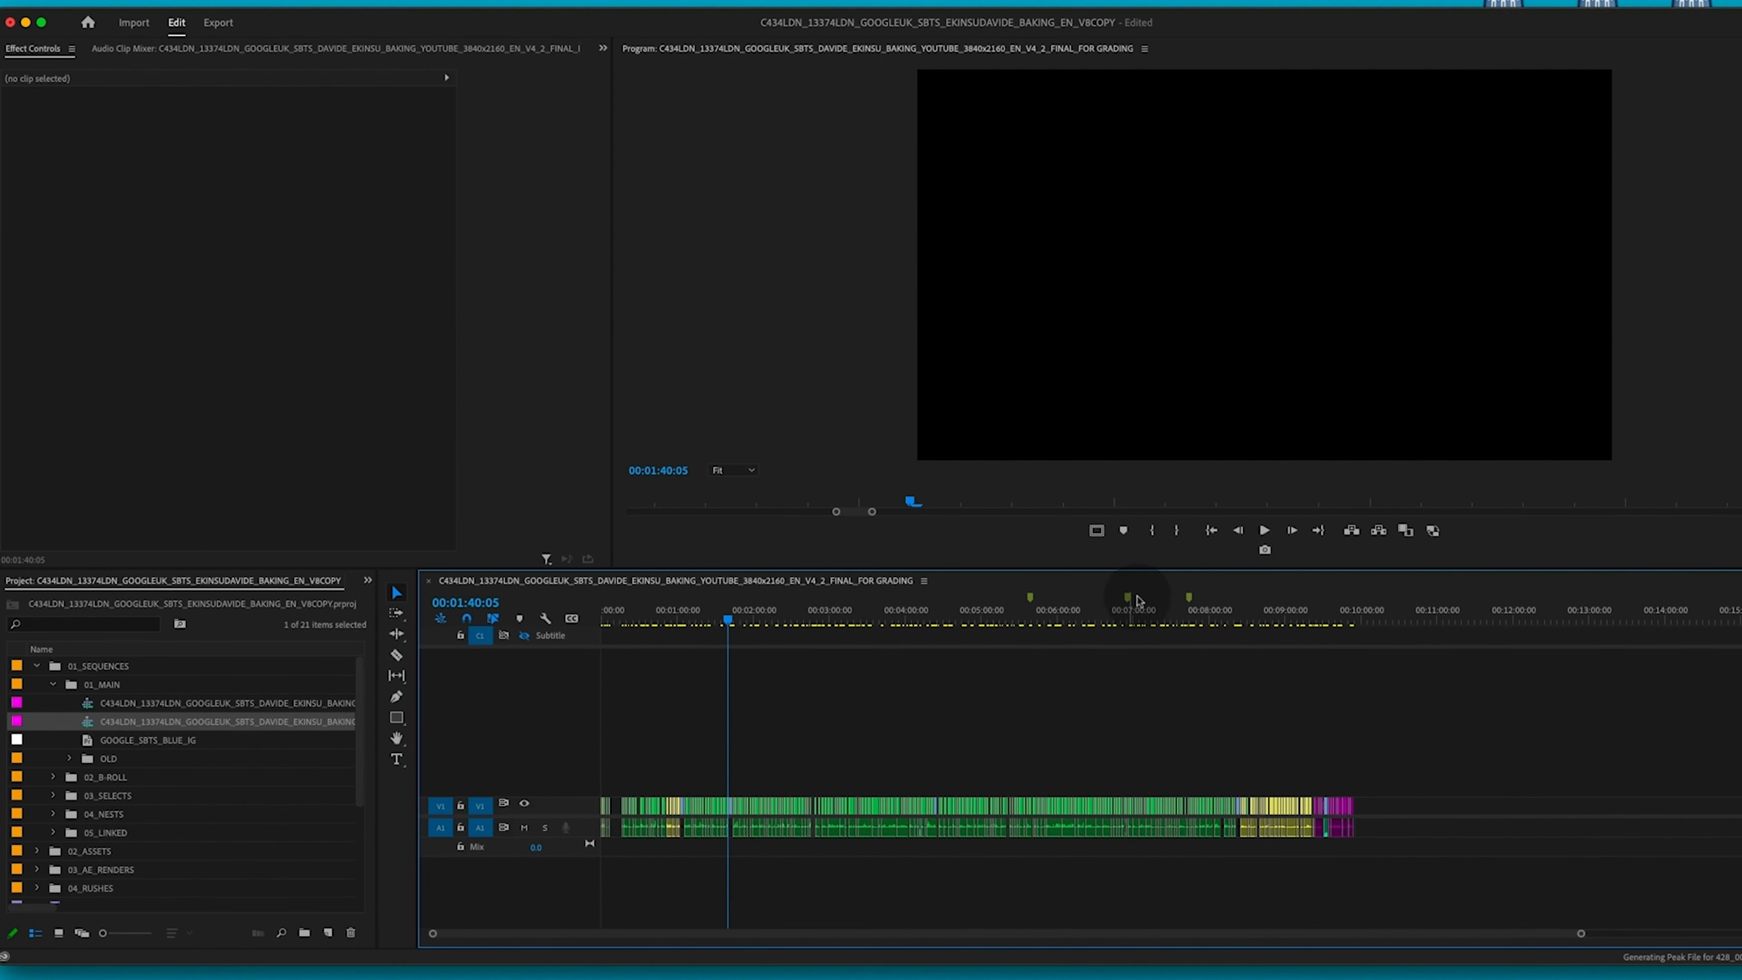
{"action": "left_click", "coordinate": [1034, 600]}
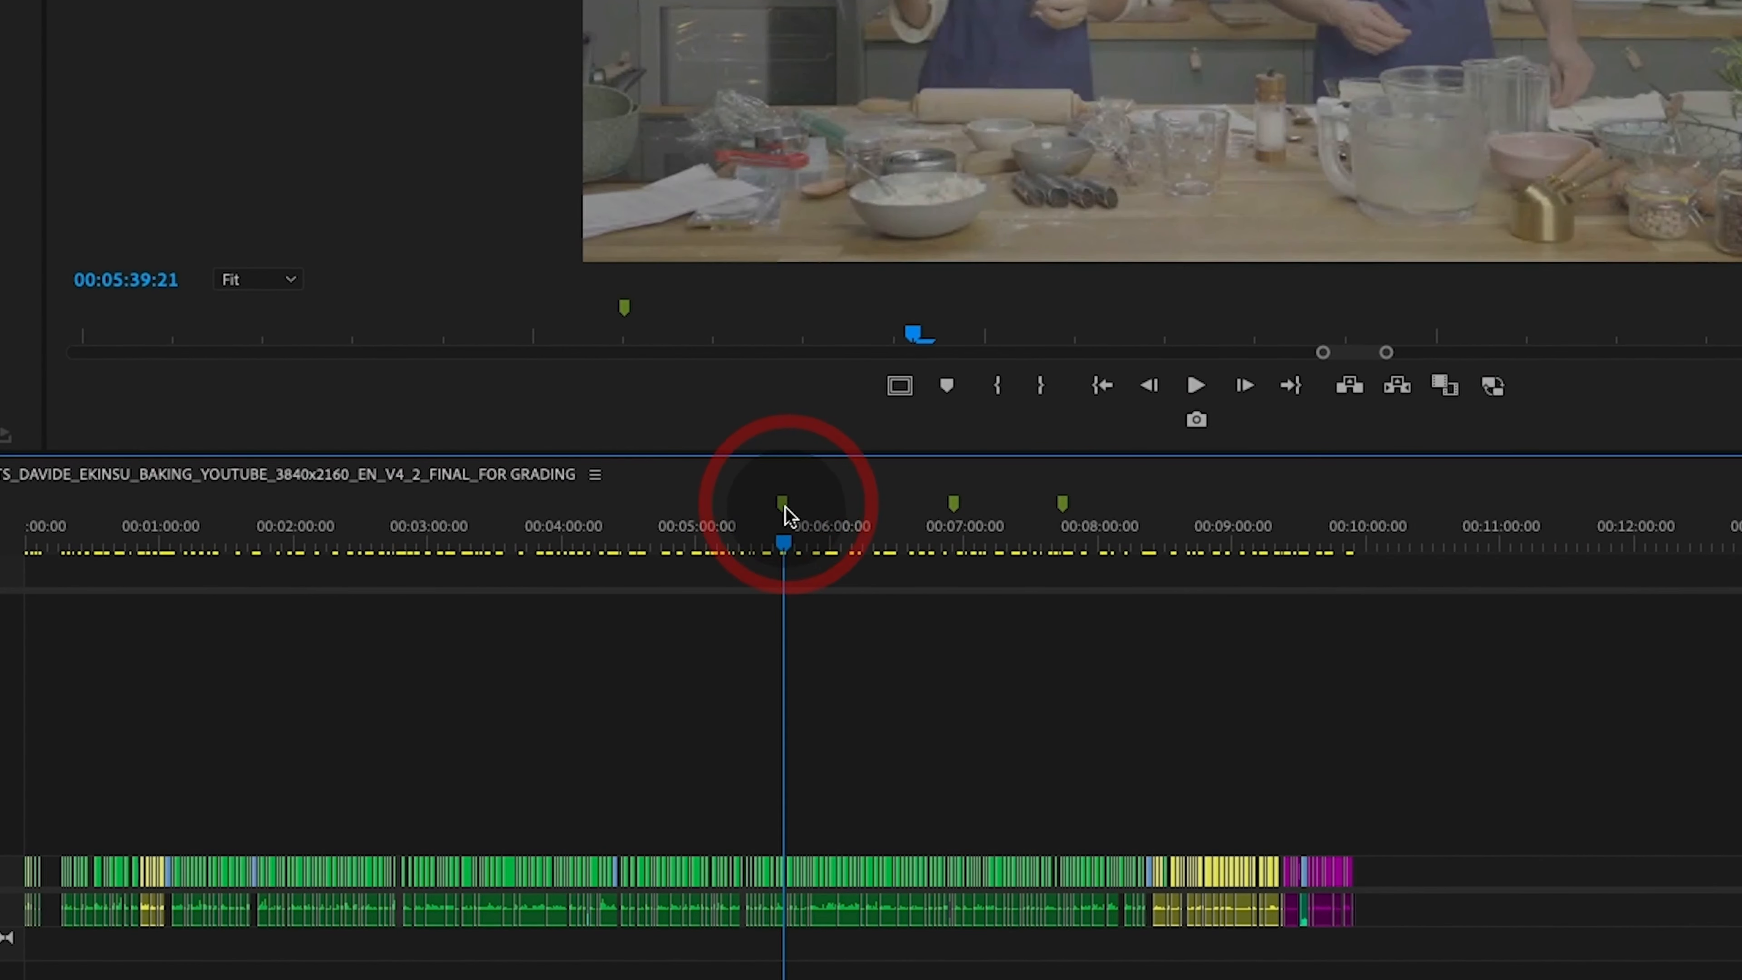
{"action": "left_click", "coordinate": [957, 513]}
{"action": "left_click", "coordinate": [1062, 510]}
{"action": "left_click", "coordinate": [30, 521]}
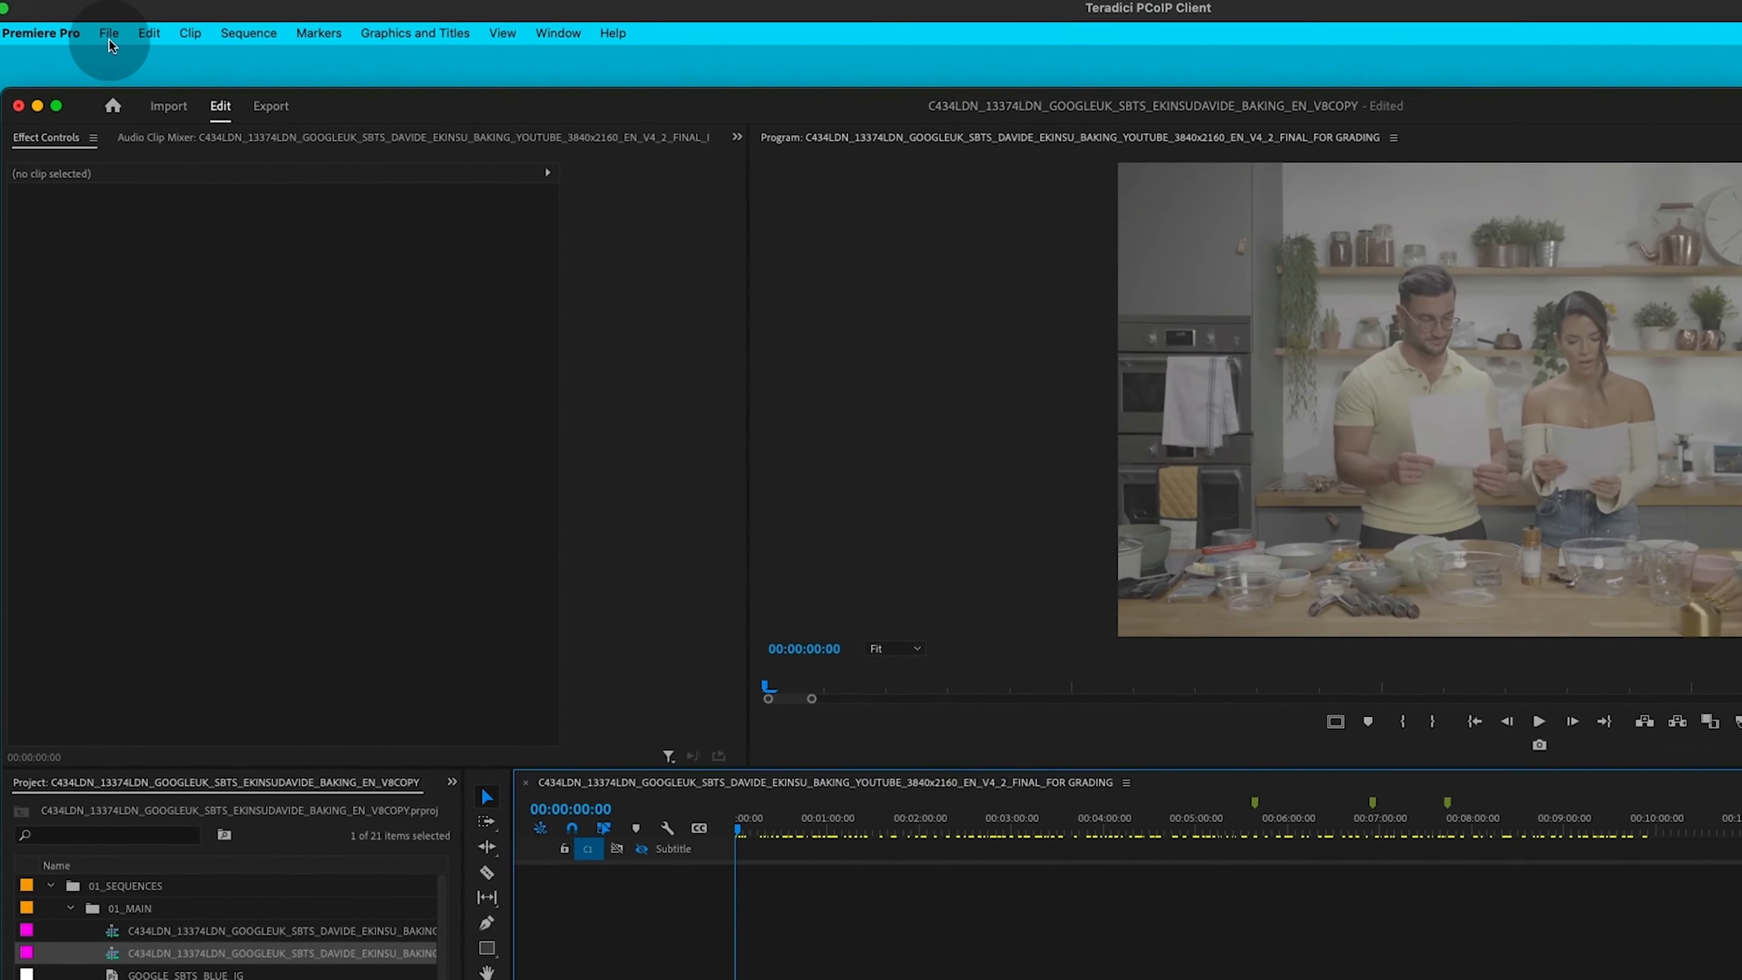
Export the FOR GRADING sequence as Final Cut Pro XML into the Project_Files/XMLs folder and acknowledge the translation report.
{"action": "left_click", "coordinate": [109, 36]}
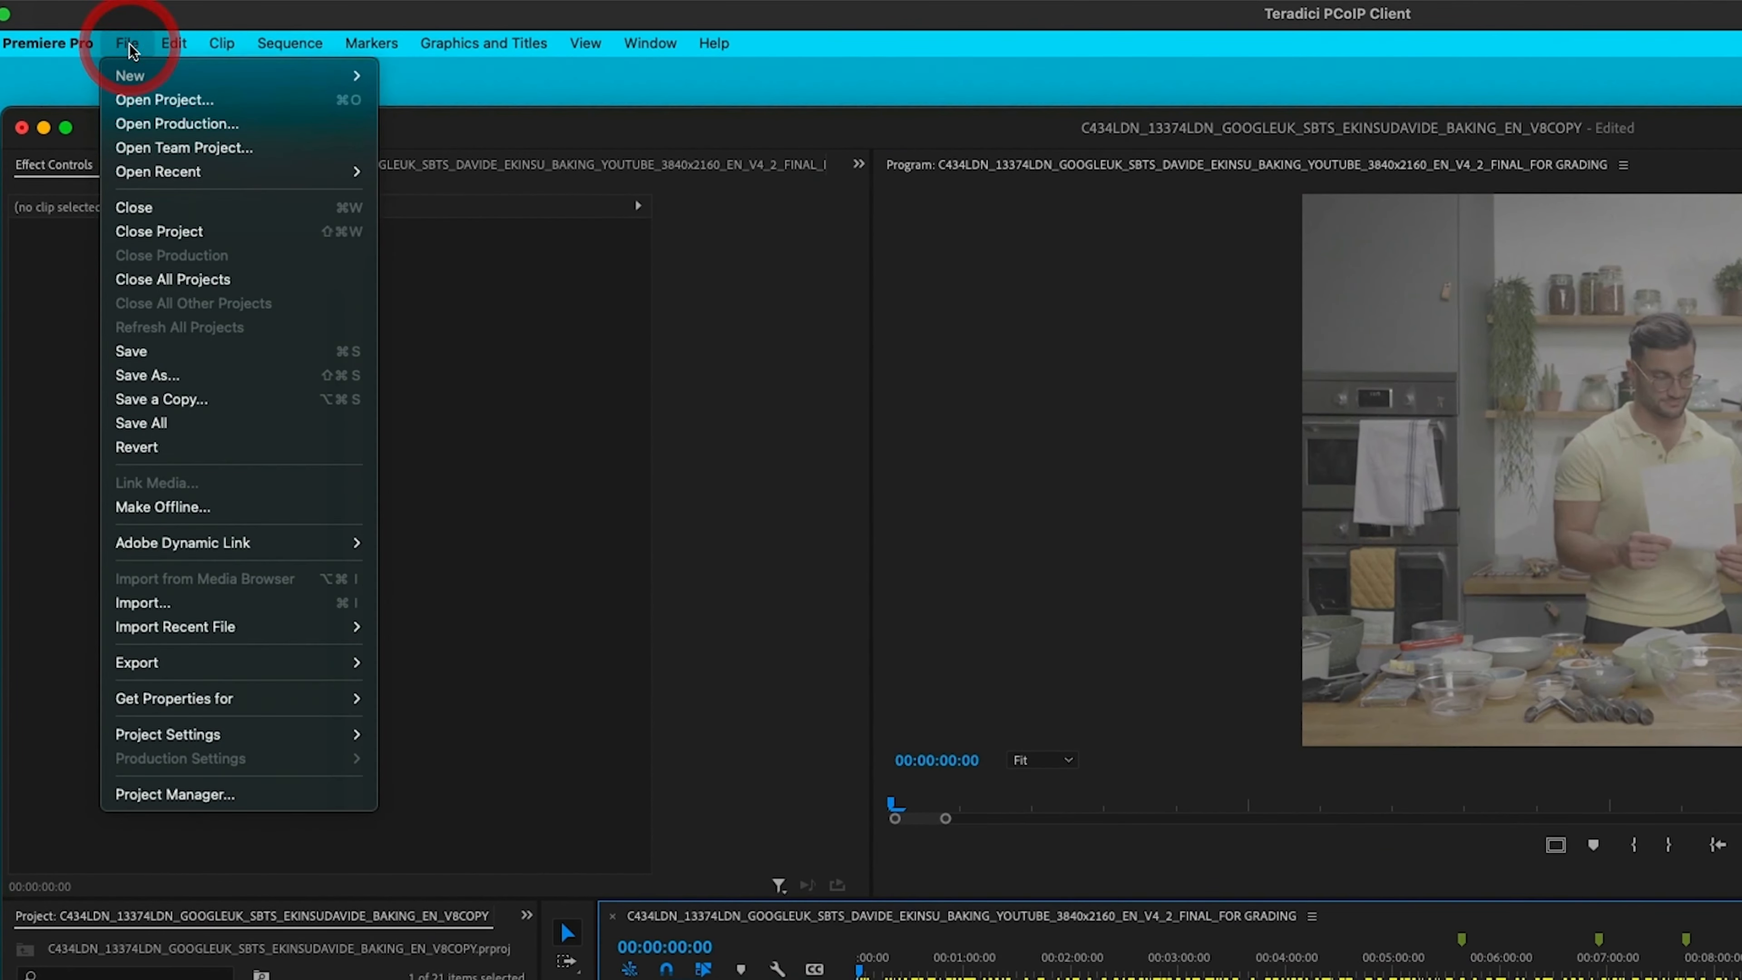
{"action": "mouse_move", "coordinate": [238, 662]}
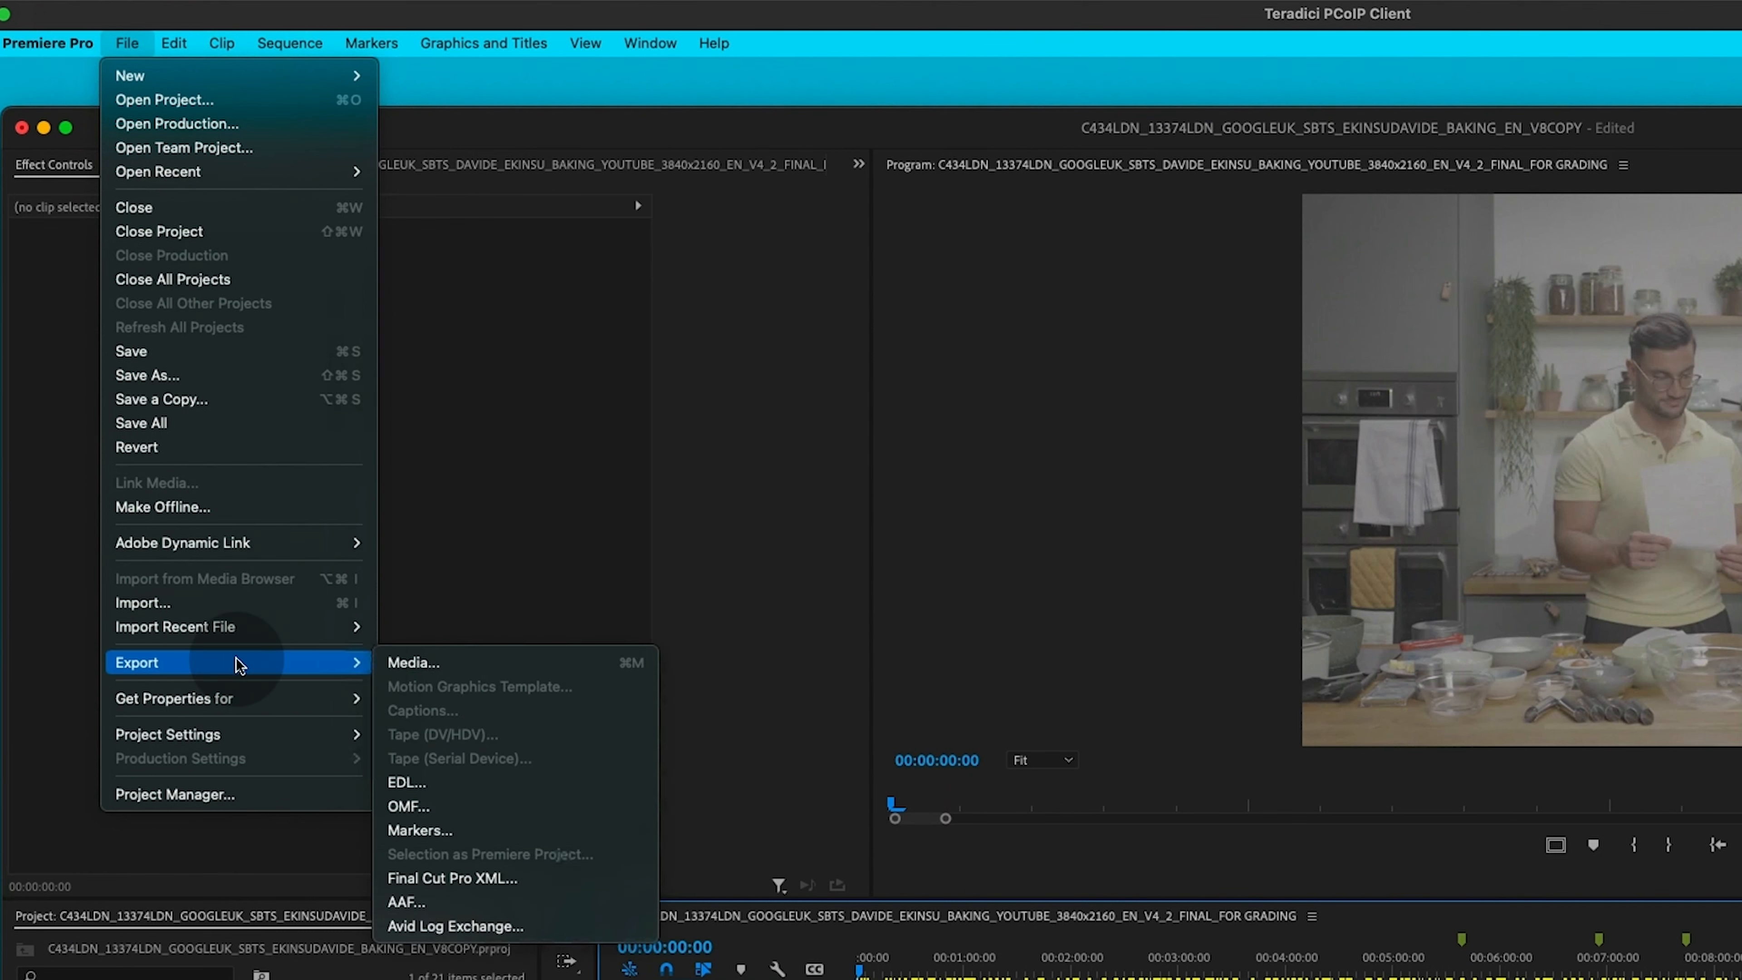
{"action": "left_click", "coordinate": [535, 883]}
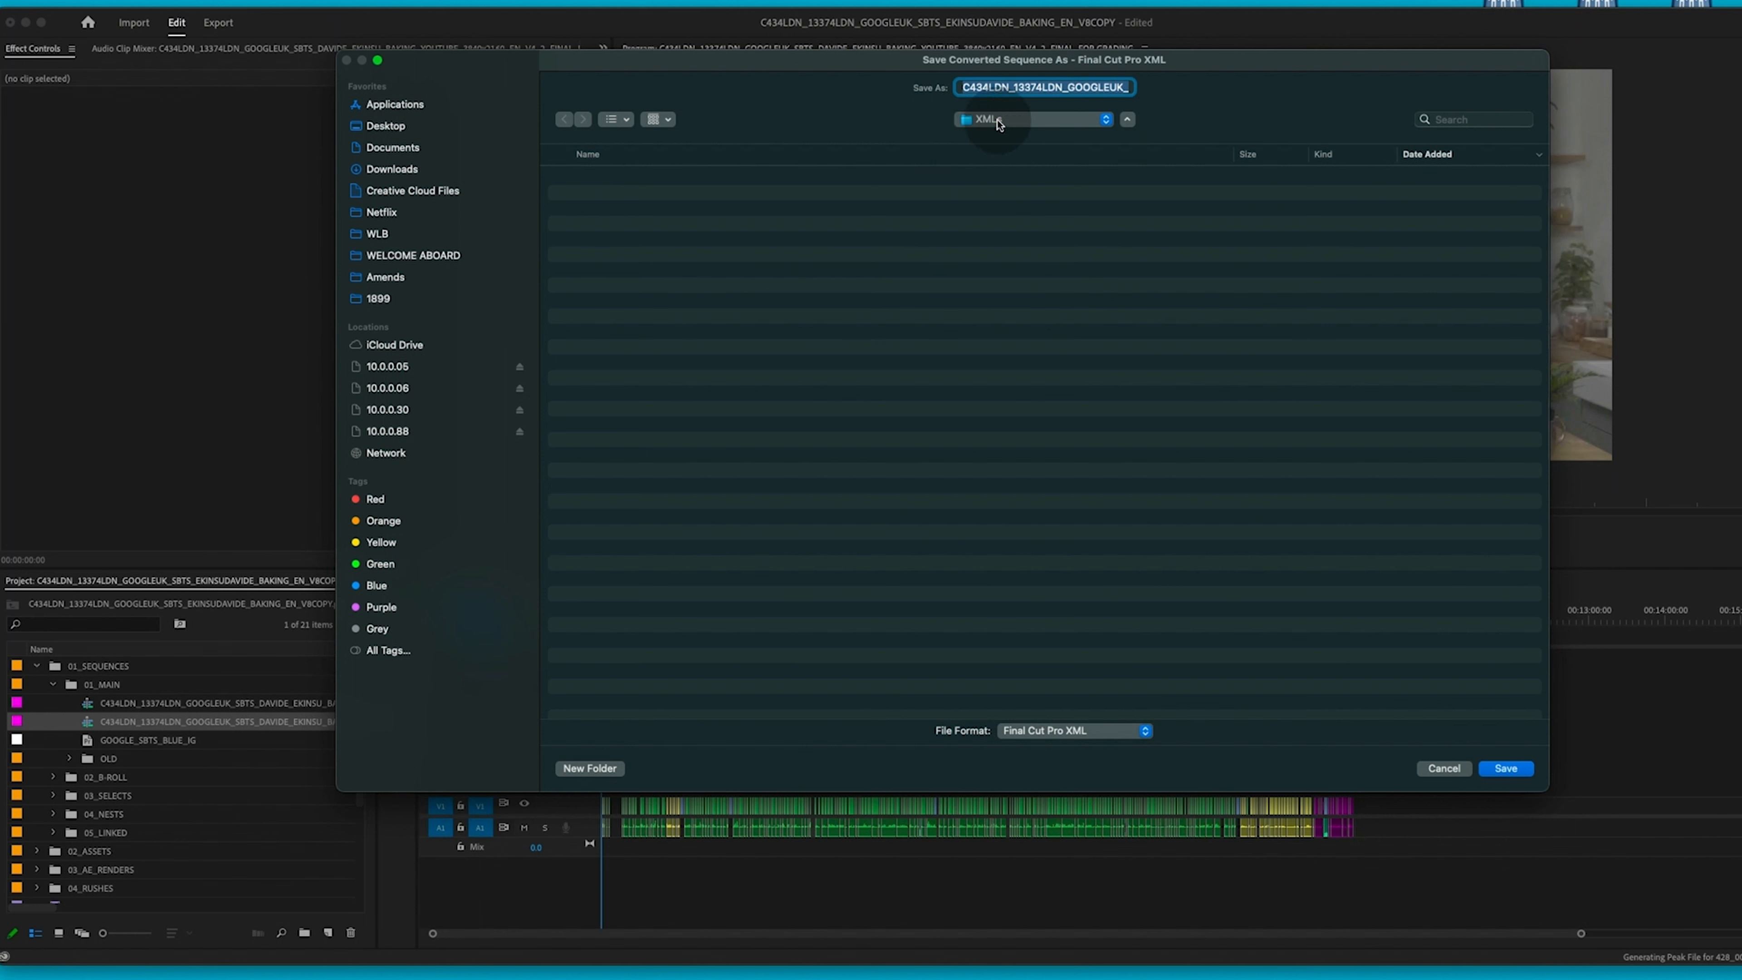
{"action": "left_click", "coordinate": [998, 124]}
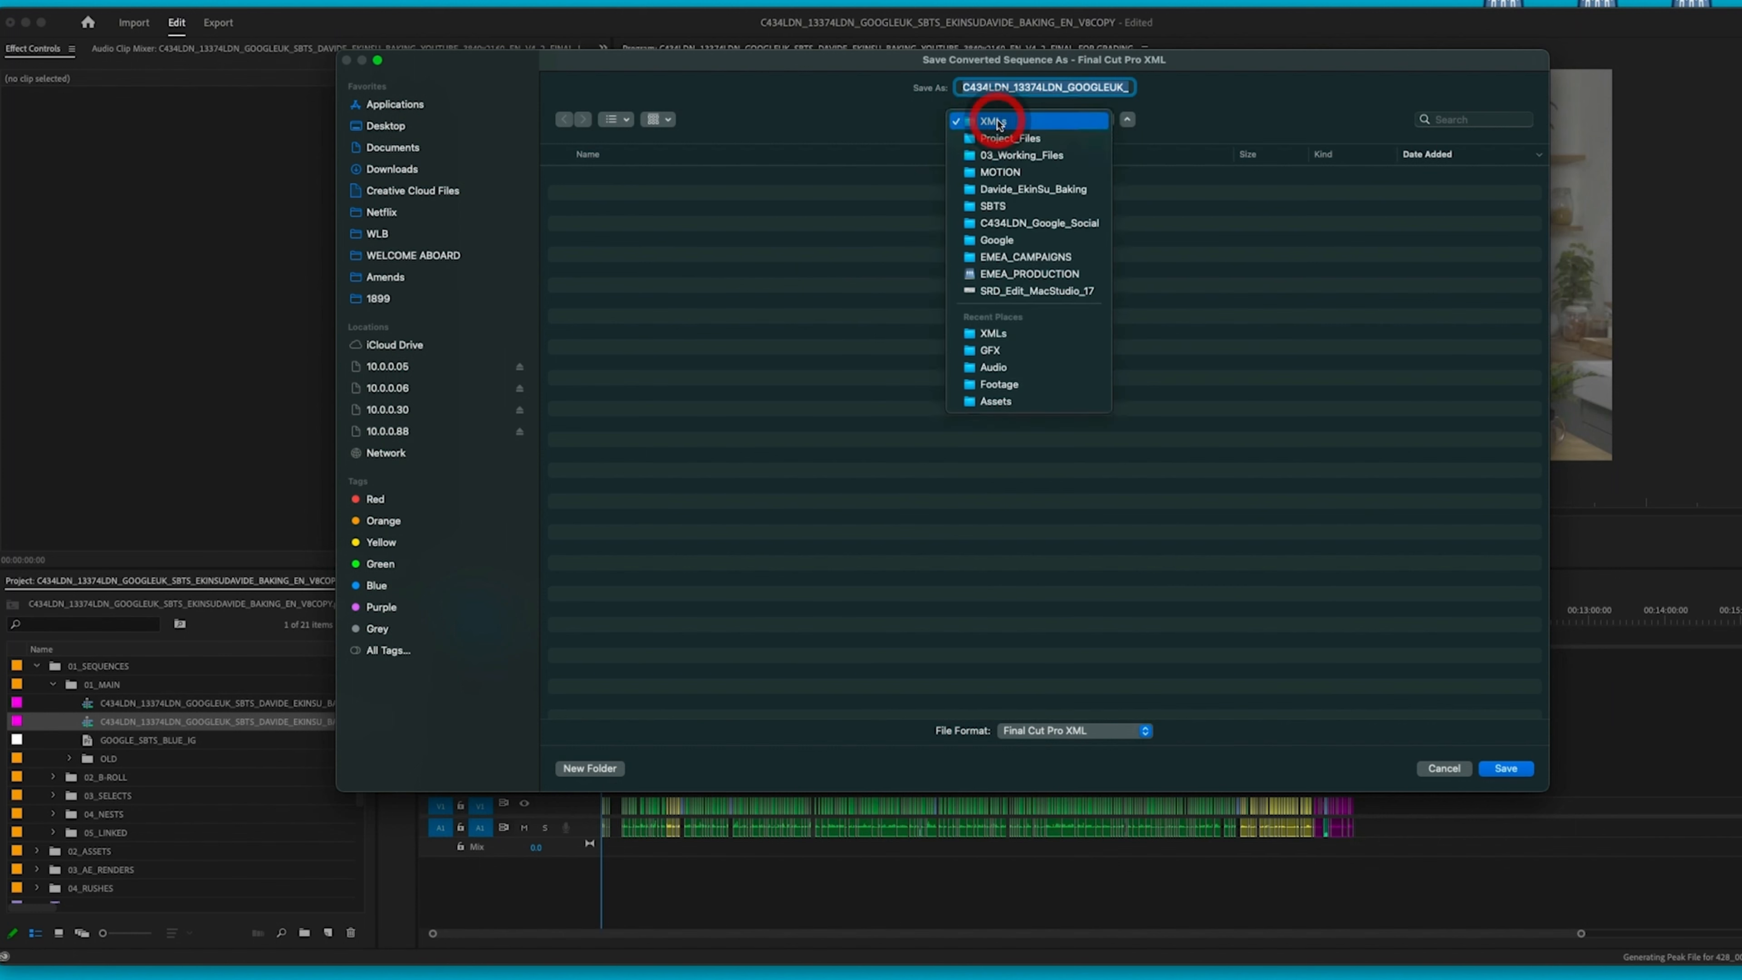
{"action": "left_click", "coordinate": [1033, 143]}
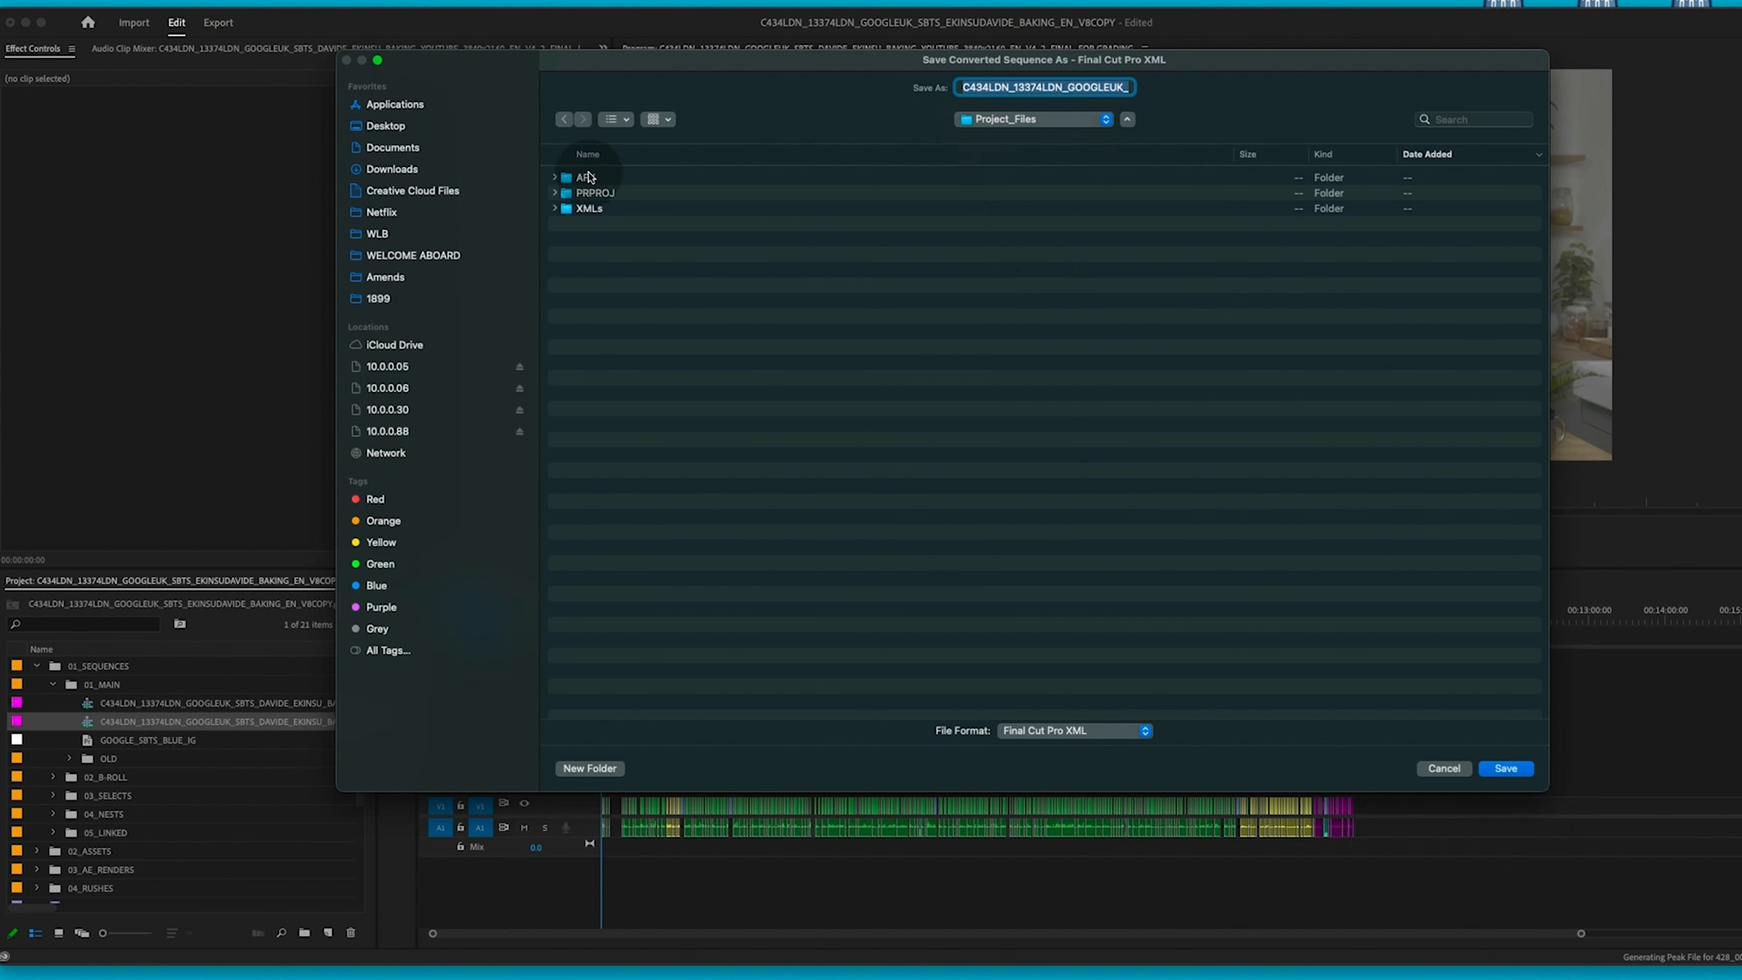
{"action": "double_click", "coordinate": [589, 209]}
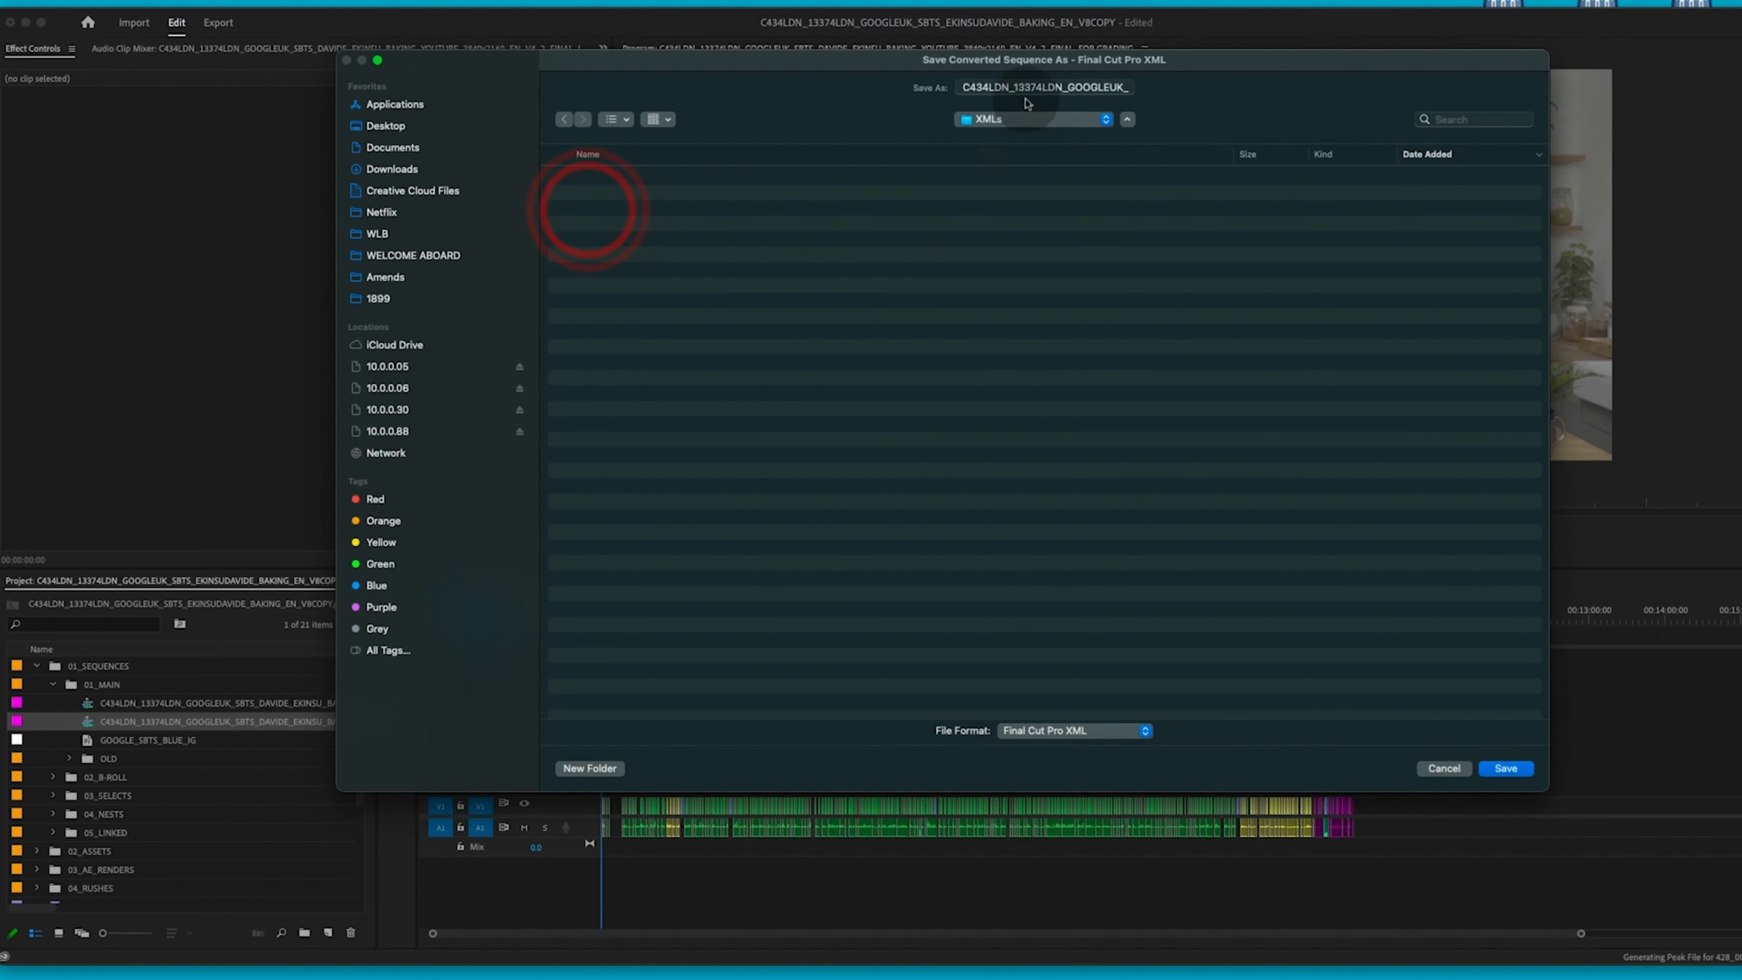
{"action": "left_click", "coordinate": [1505, 768]}
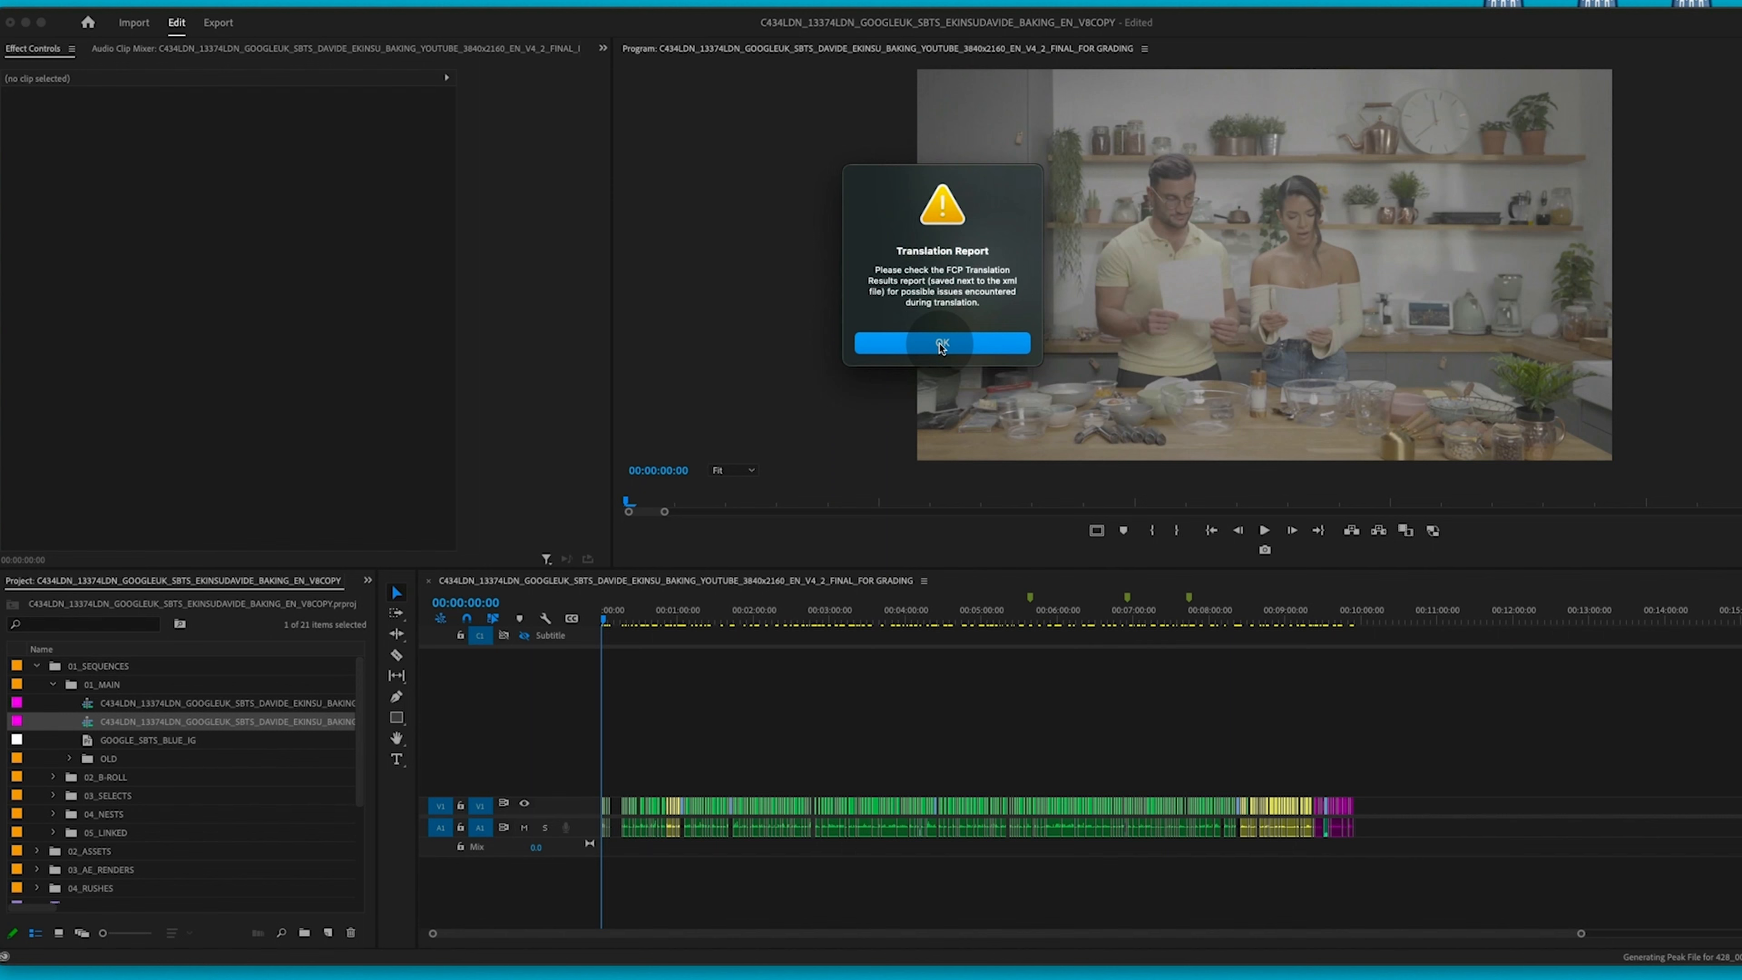
{"action": "left_click", "coordinate": [941, 343]}
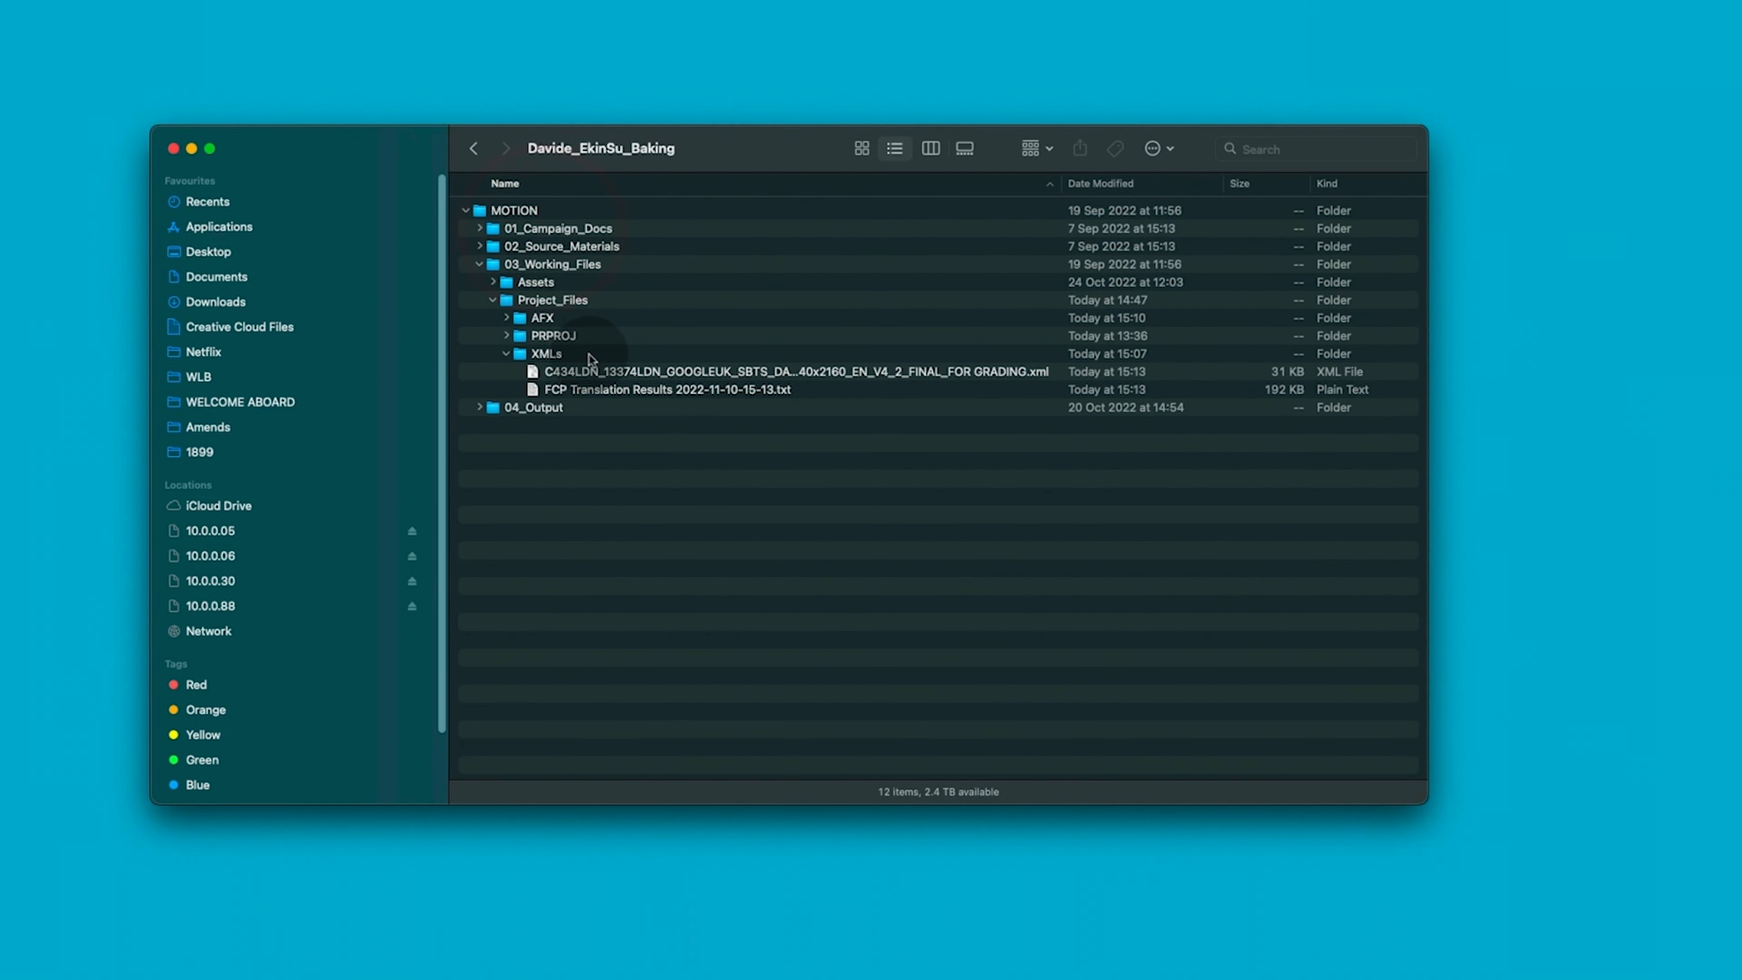
Preview the FCP Translation Results text file in the XMLs folder and read through its translation issues.
{"action": "left_click", "coordinate": [557, 356]}
{"action": "left_click", "coordinate": [679, 389]}
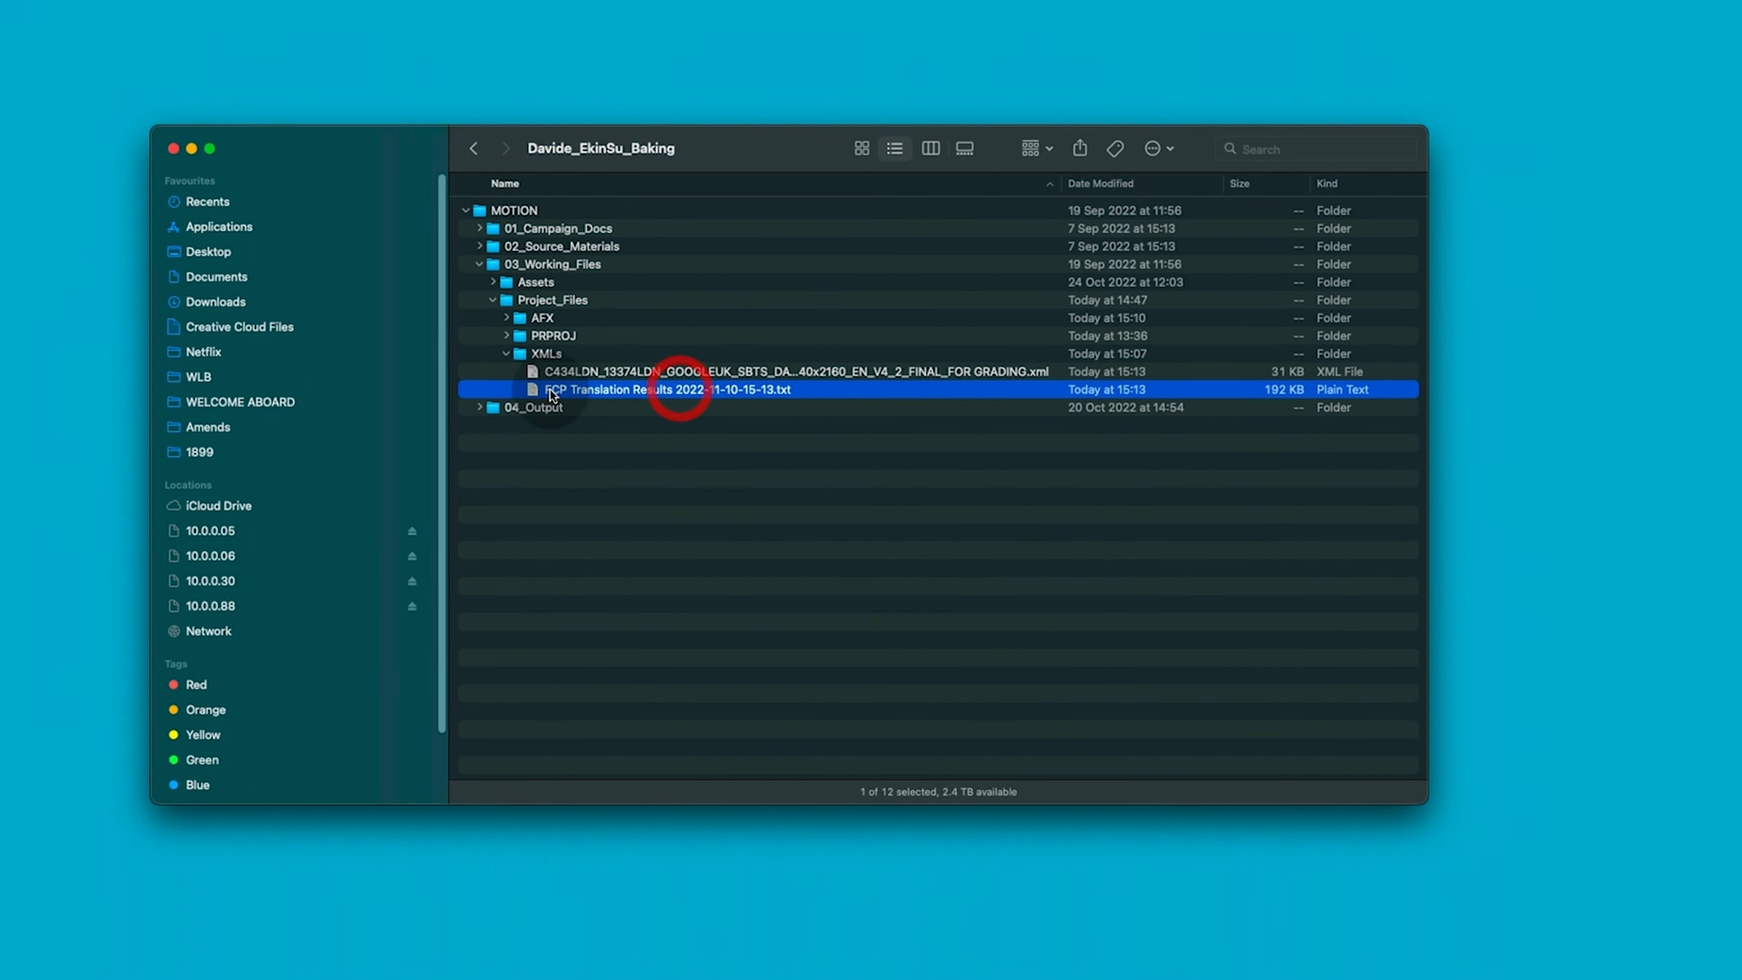
{"action": "key", "text": "space"}
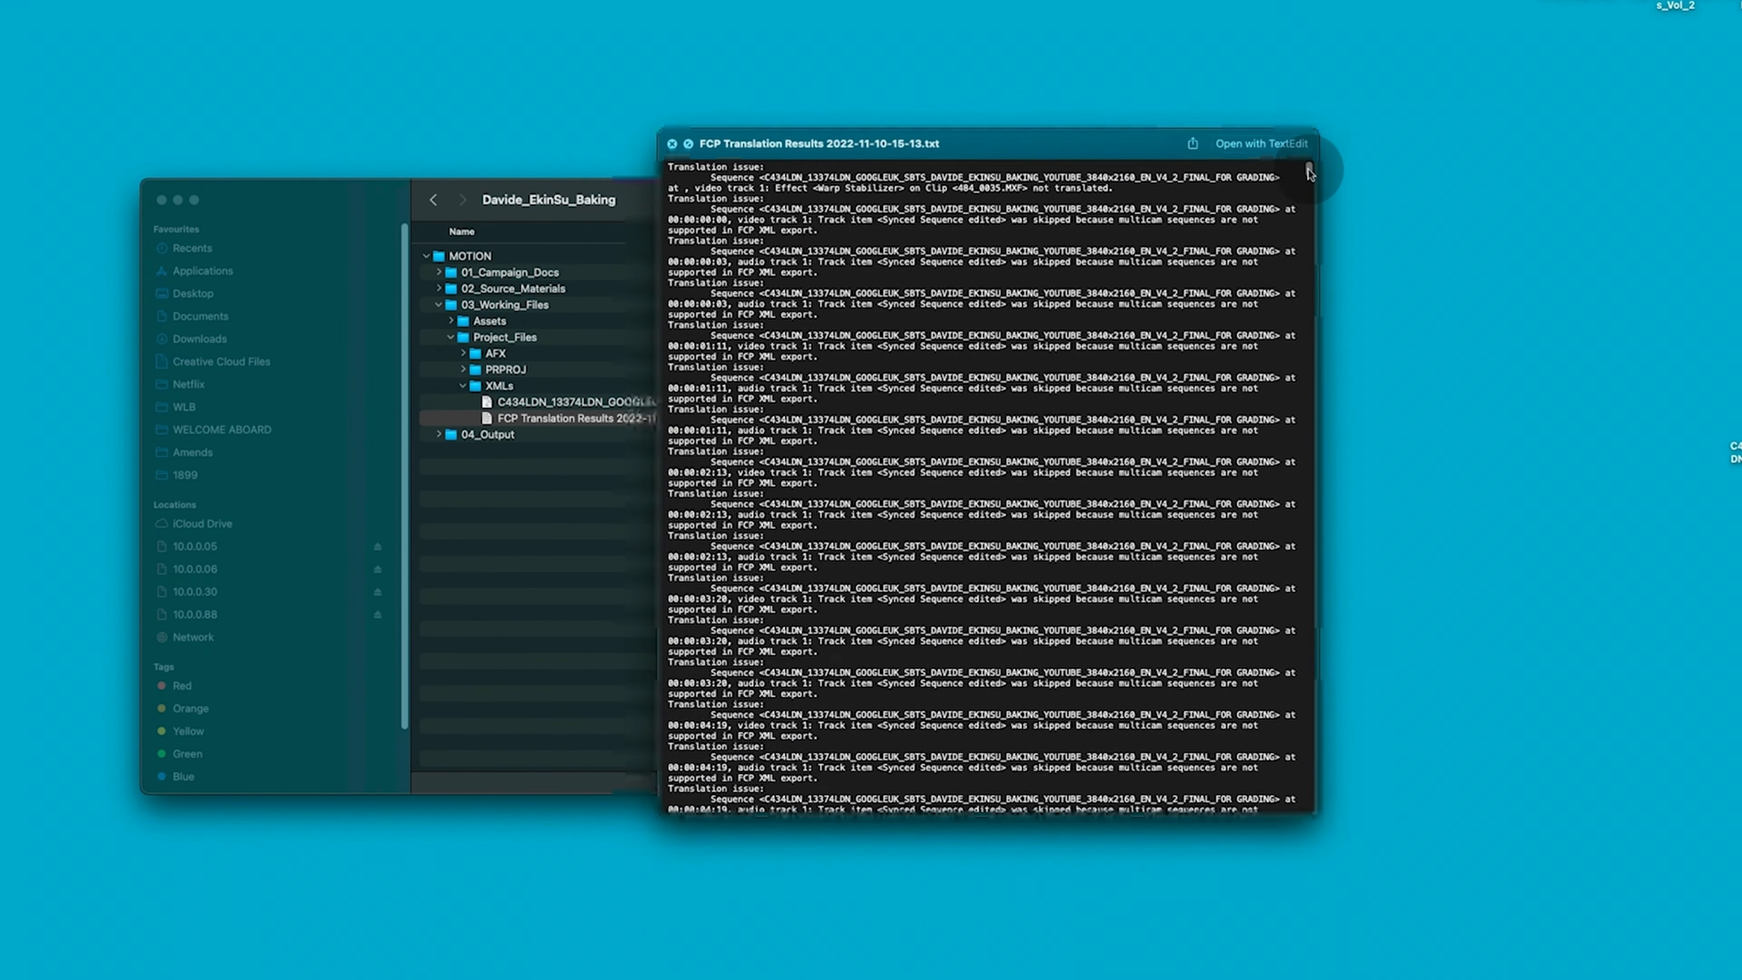
{"action": "left_click_drag", "start_coordinate": [1309, 170], "coordinate": [1297, 777]}
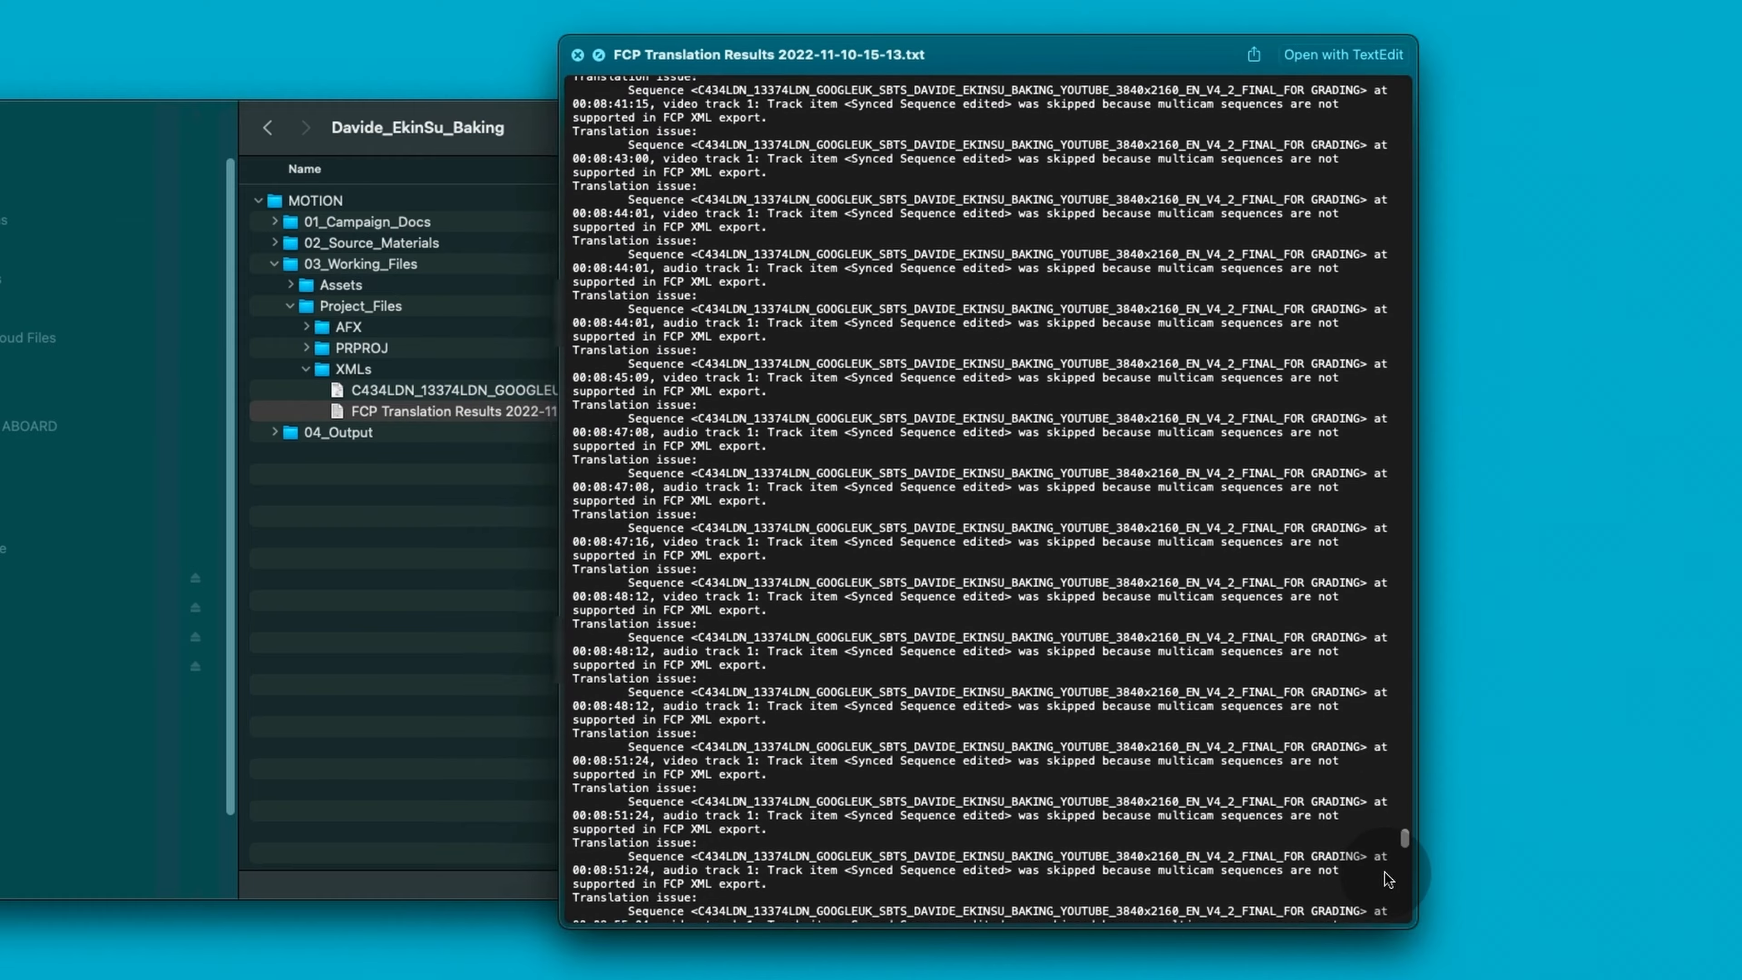
{"action": "left_click_drag", "start_coordinate": [1384, 871], "coordinate": [1387, 89]}
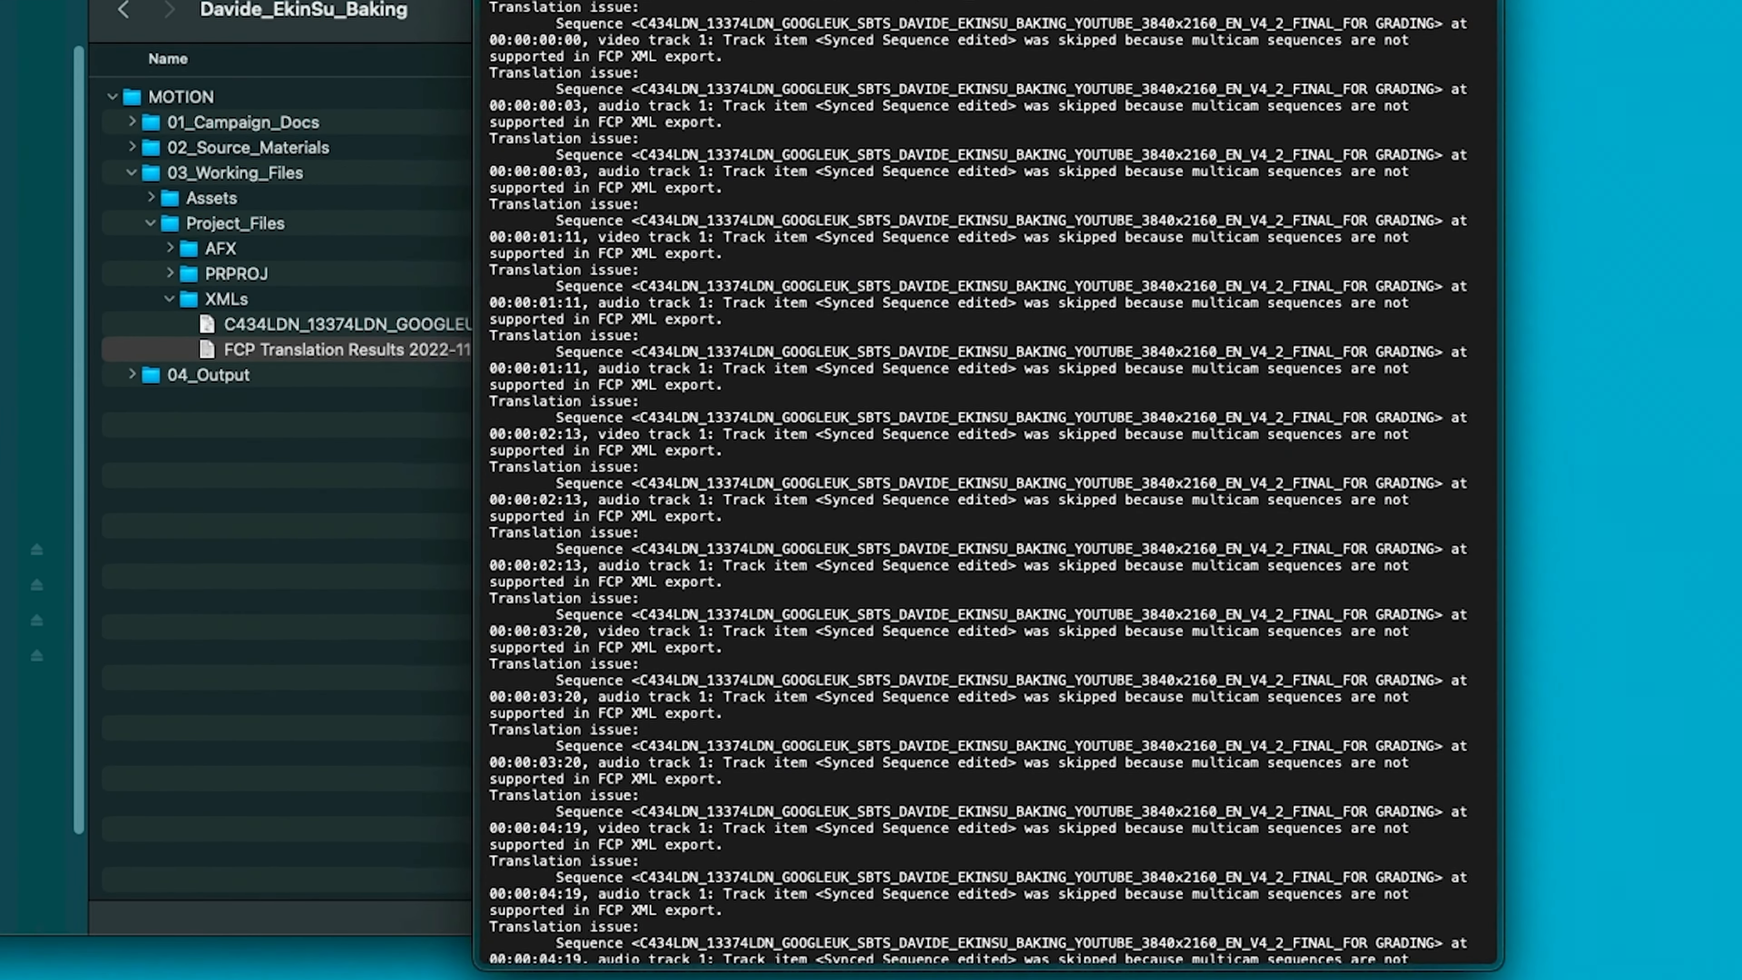
{"action": "key", "text": "space"}
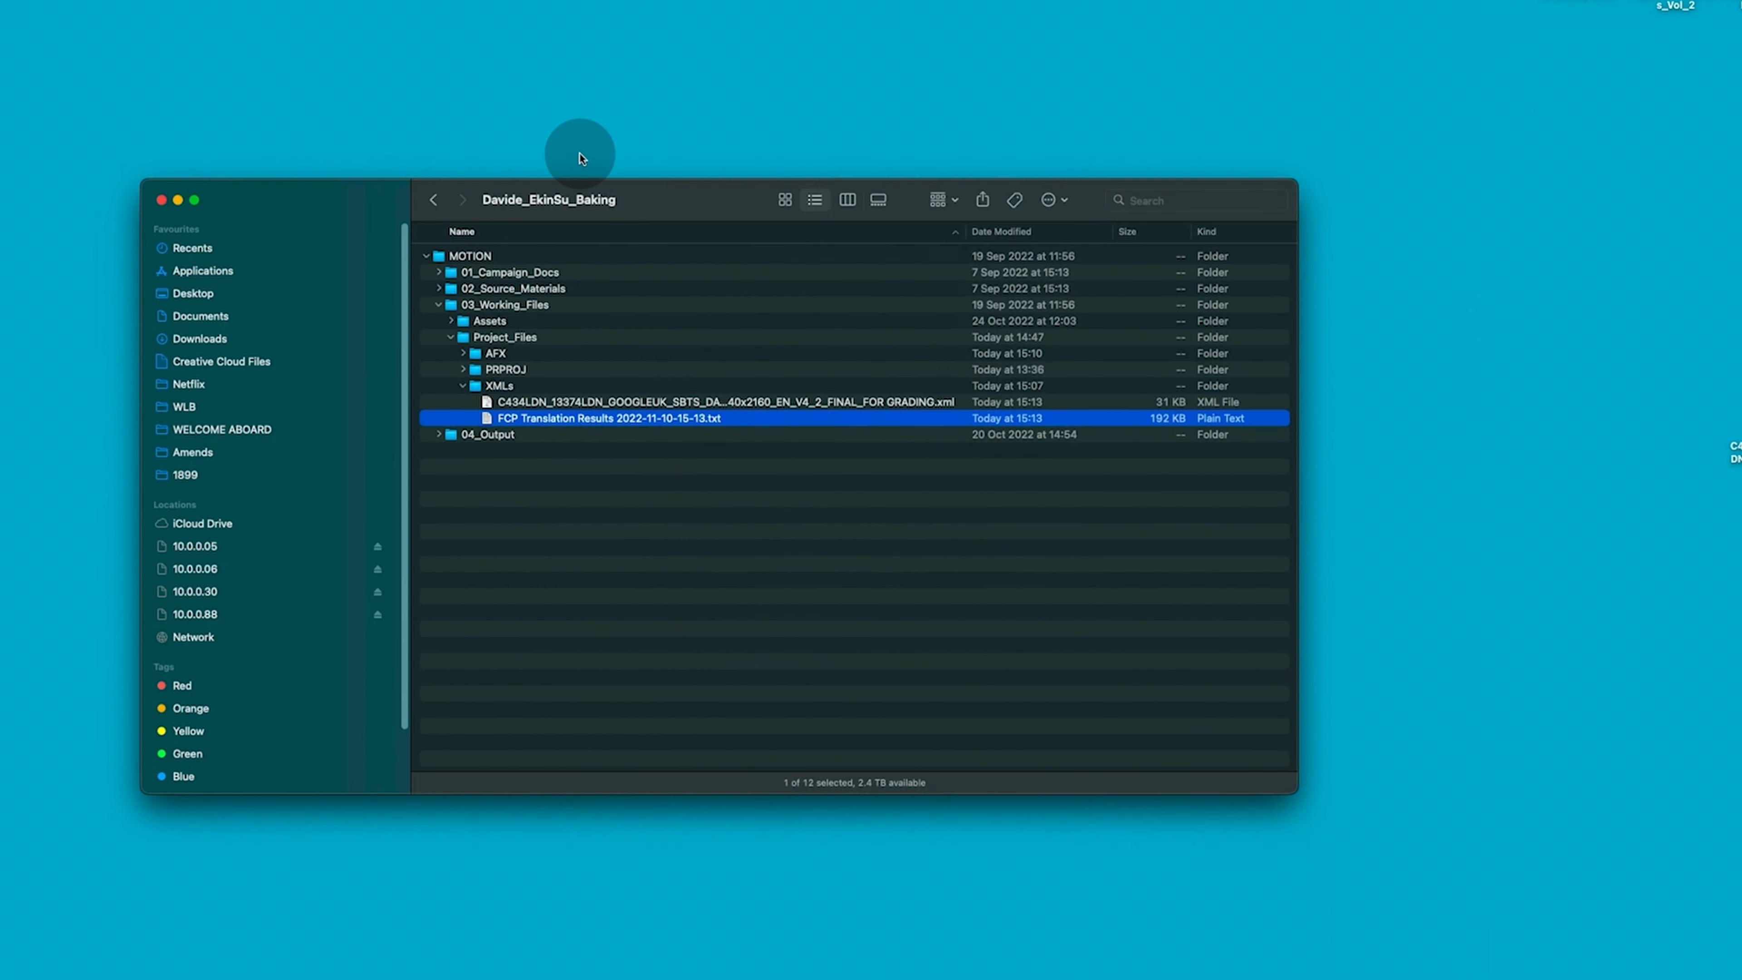
{"action": "left_click", "coordinate": [731, 171]}
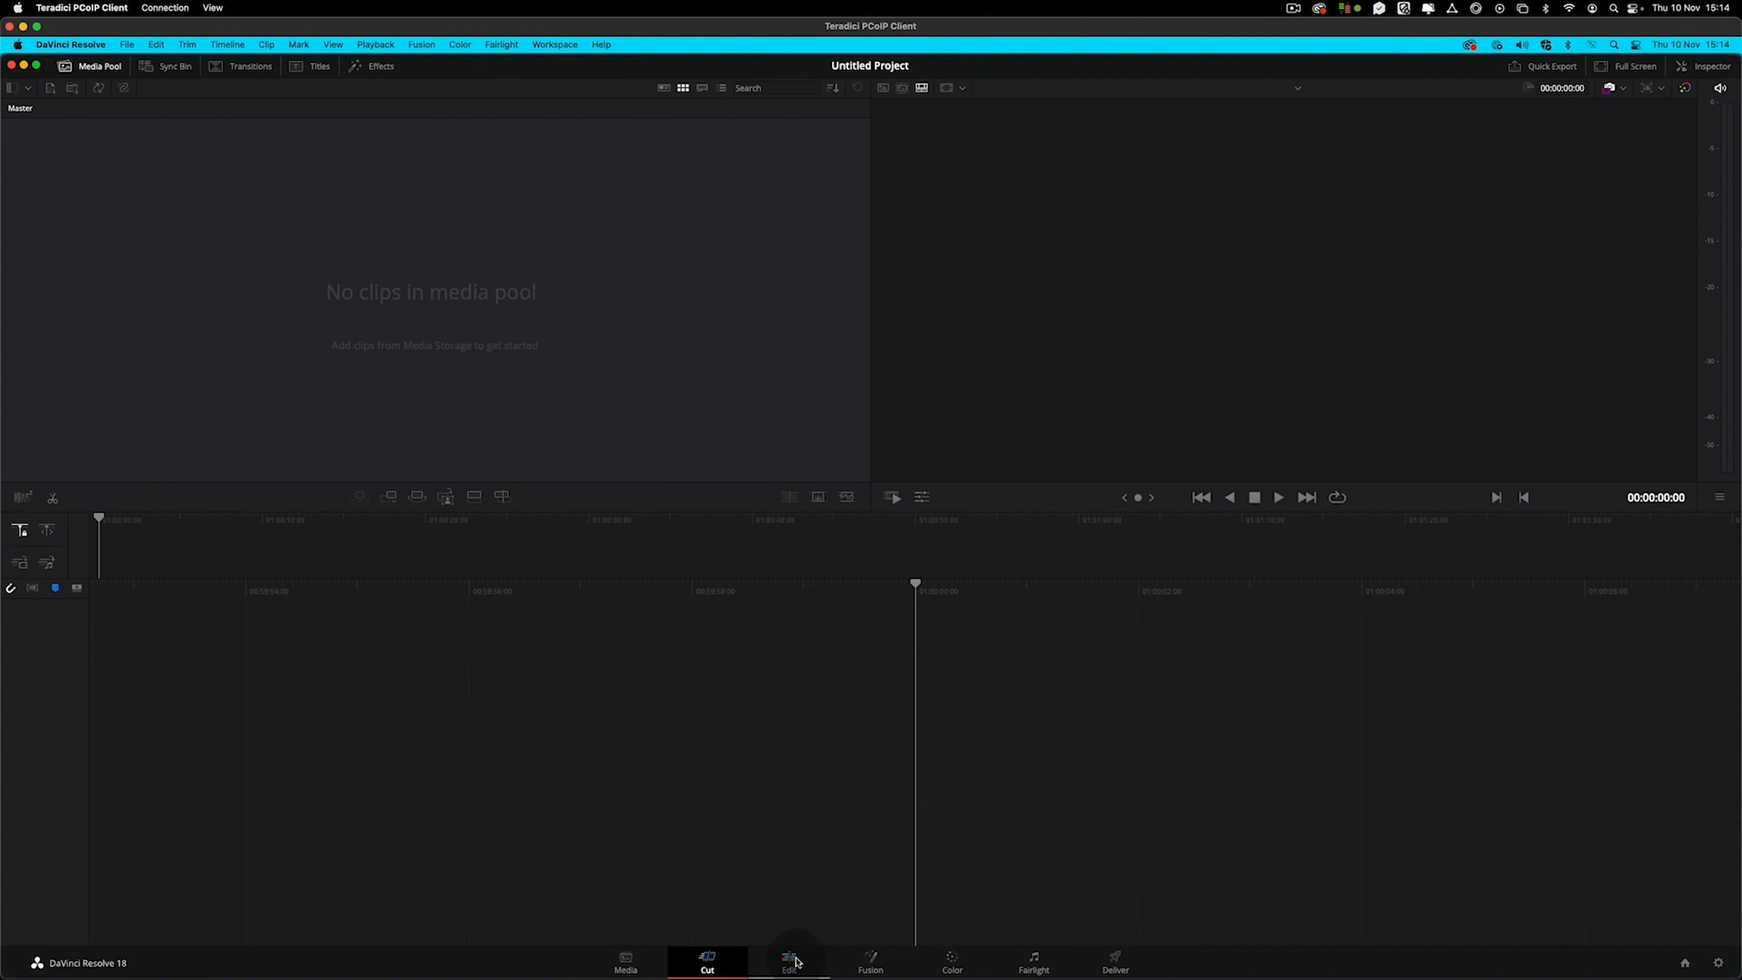
Look through DaVinci Resolve's Media, Cut, Edit, Fusion, Color, Fairlight and Deliver pages, ending on the Edit page.
{"action": "left_click", "coordinate": [789, 961]}
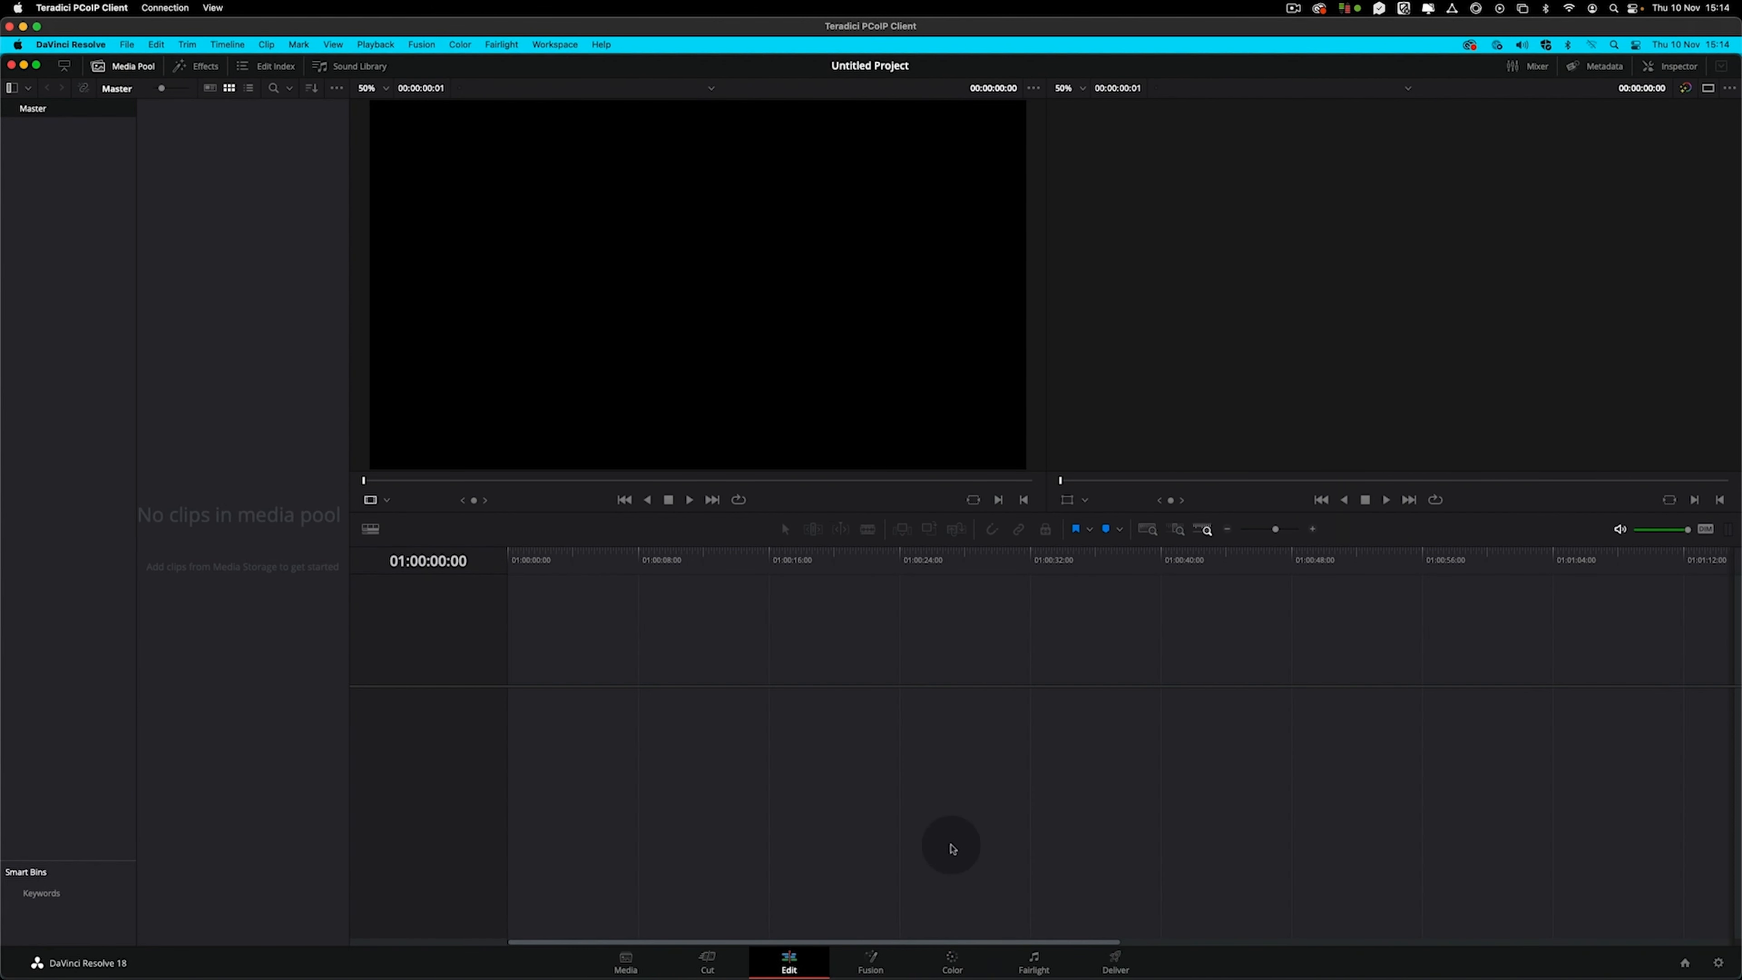
{"action": "left_click", "coordinate": [626, 961]}
{"action": "left_click", "coordinate": [707, 961]}
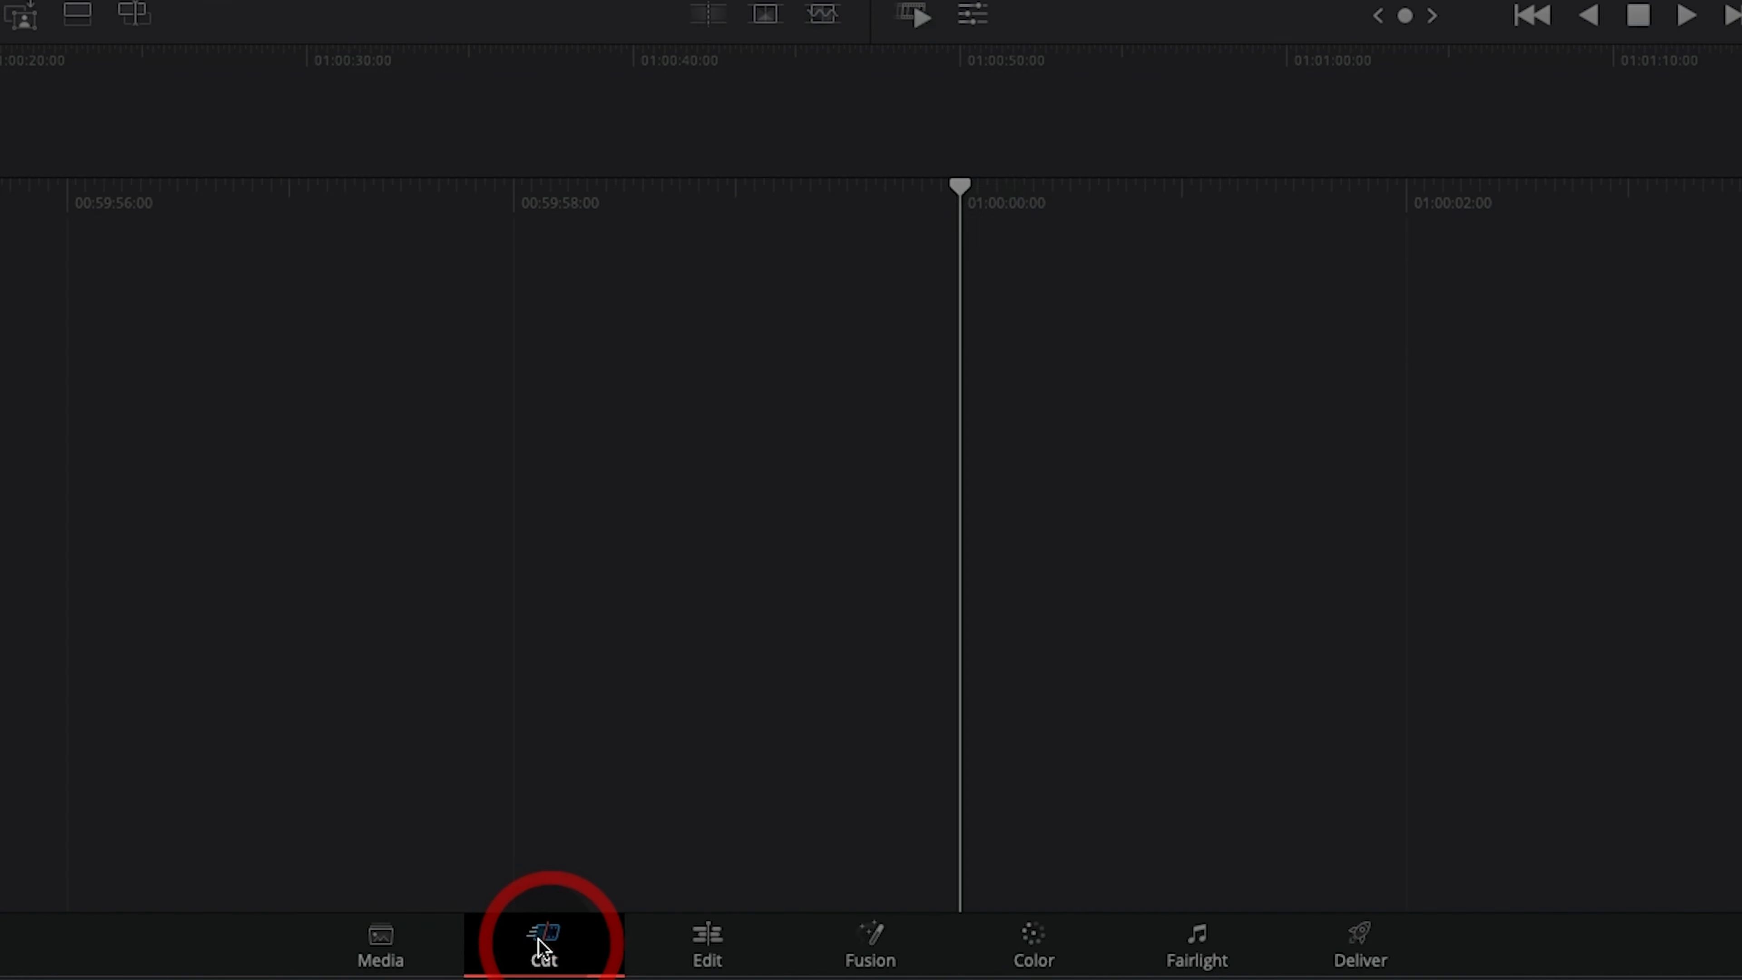
{"action": "left_click", "coordinate": [707, 954]}
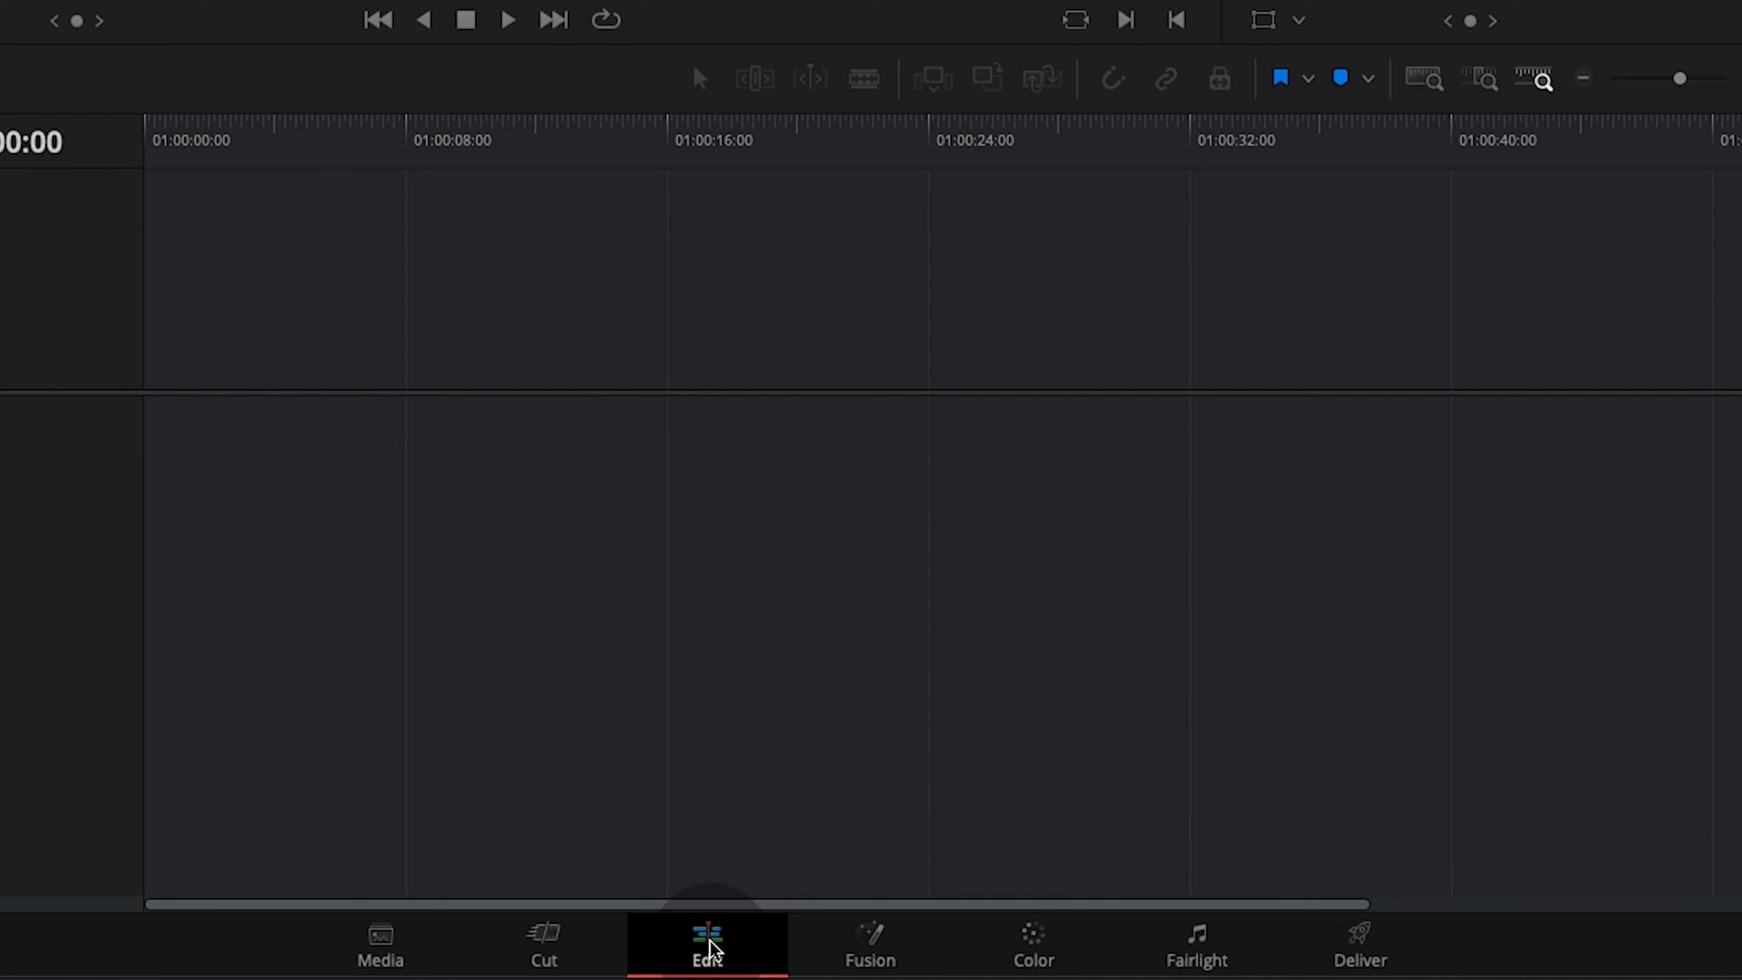
{"action": "left_click", "coordinate": [875, 947]}
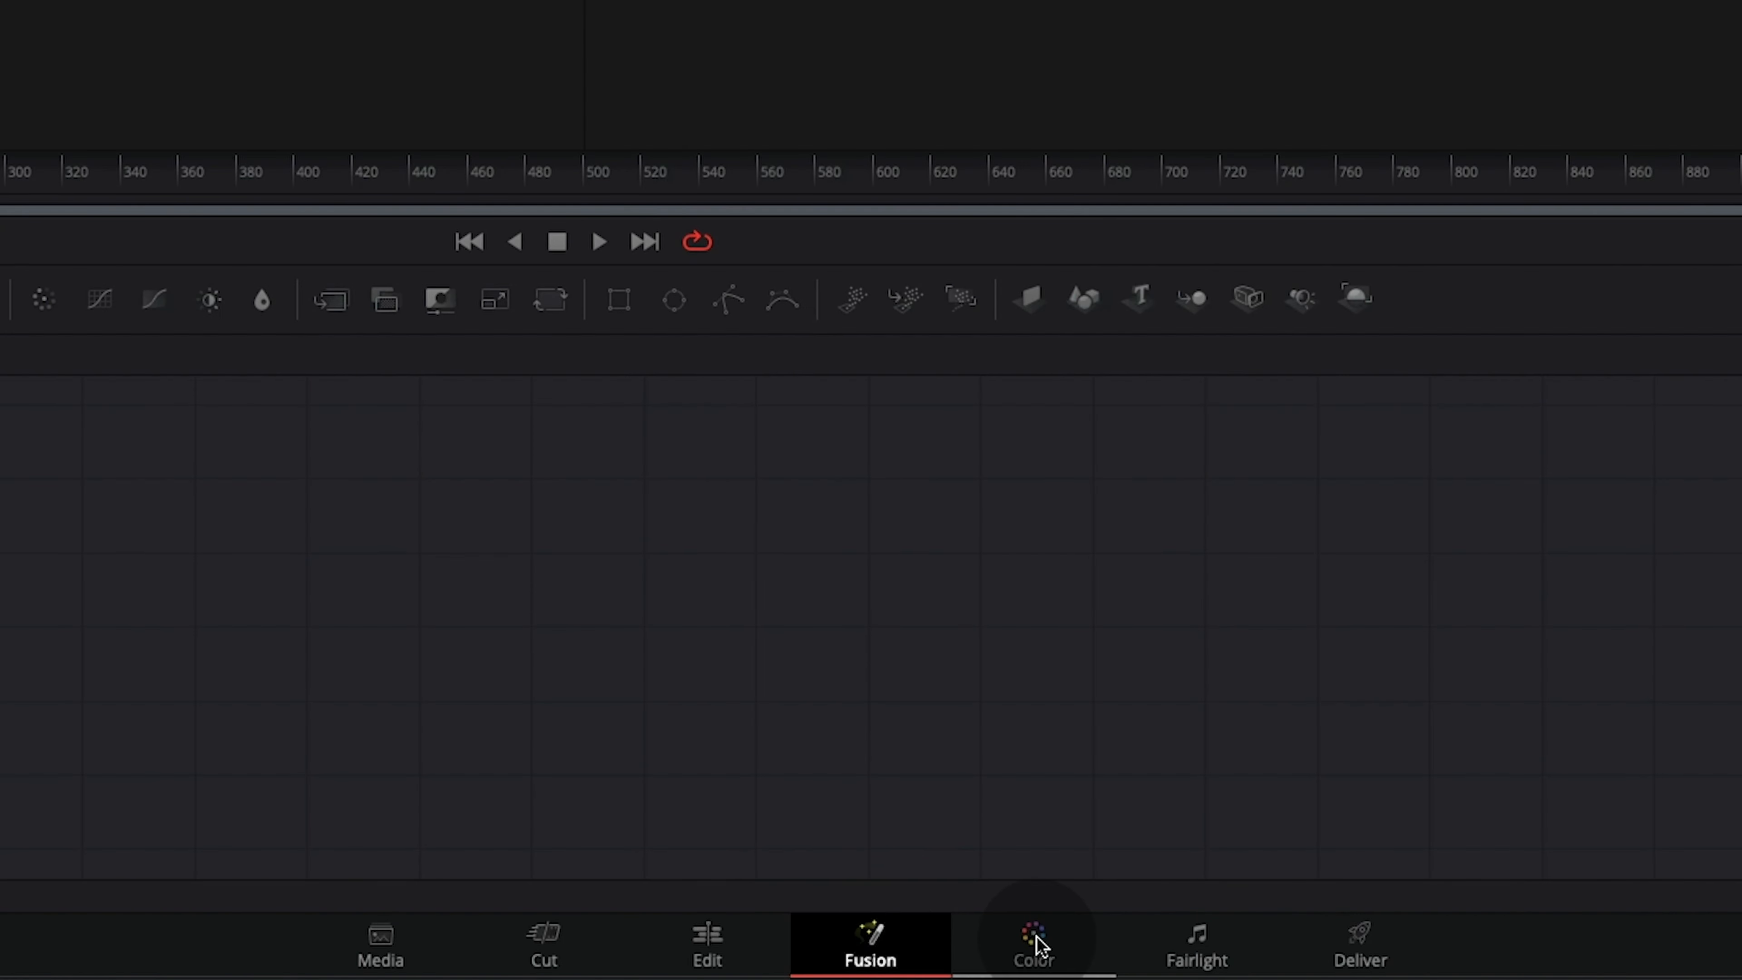
{"action": "left_click", "coordinate": [1040, 951]}
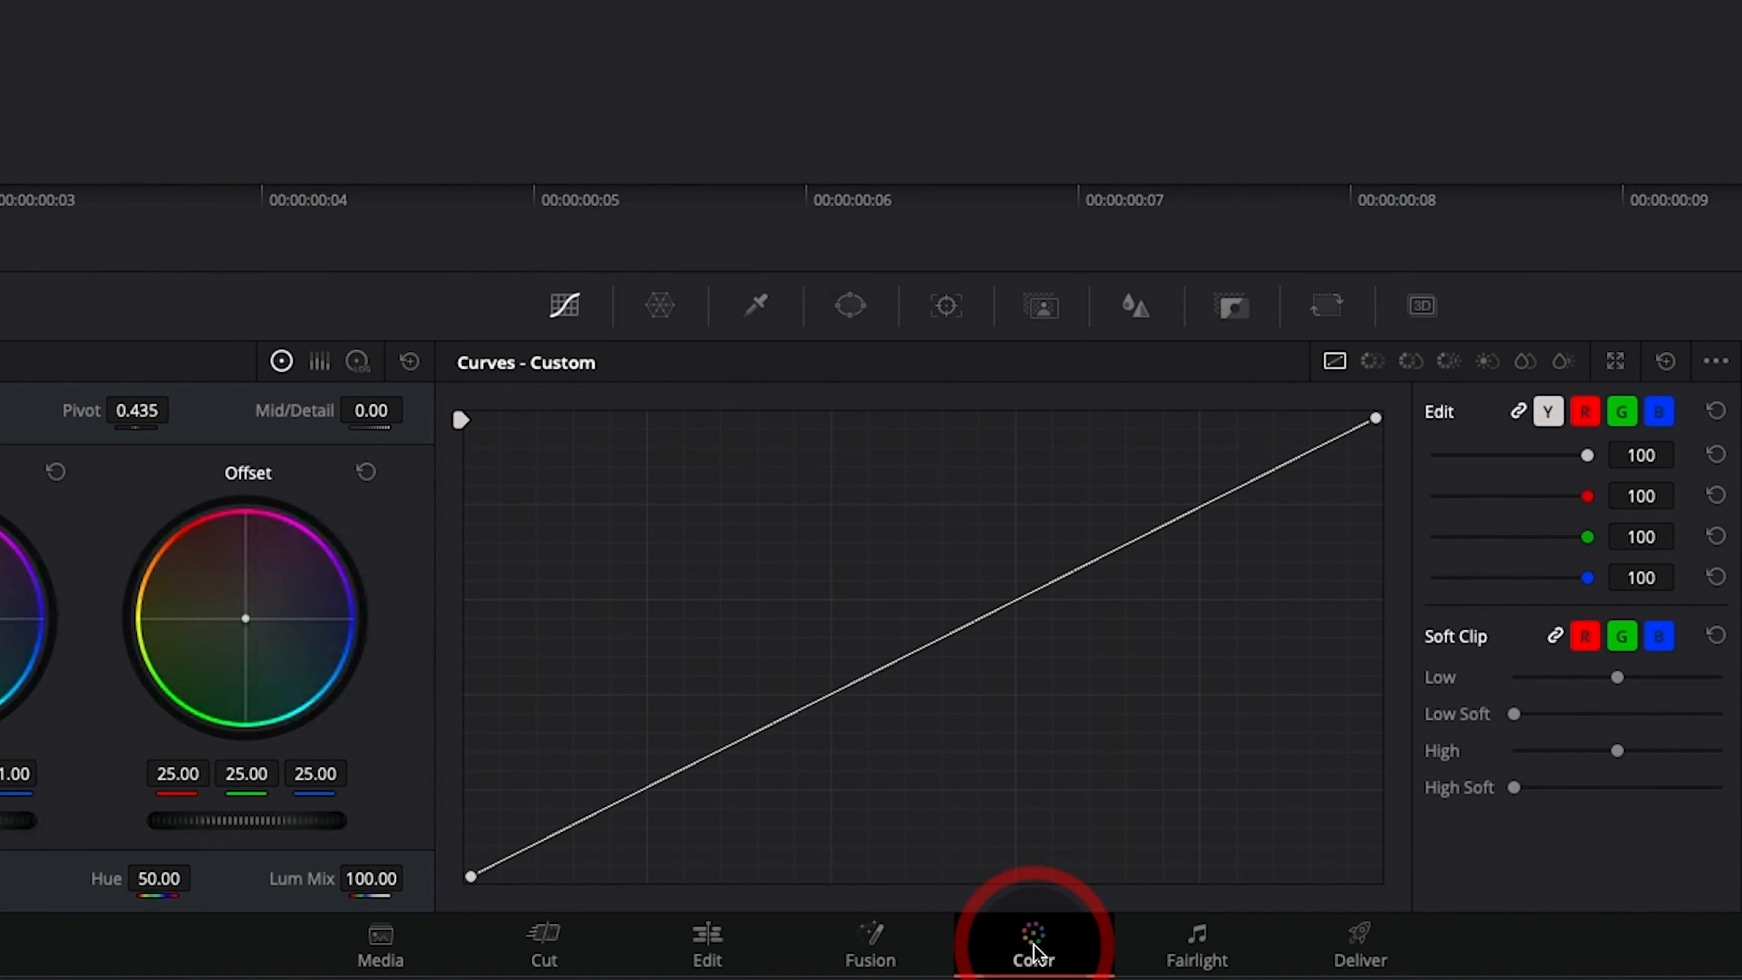
{"action": "left_click", "coordinate": [1189, 954]}
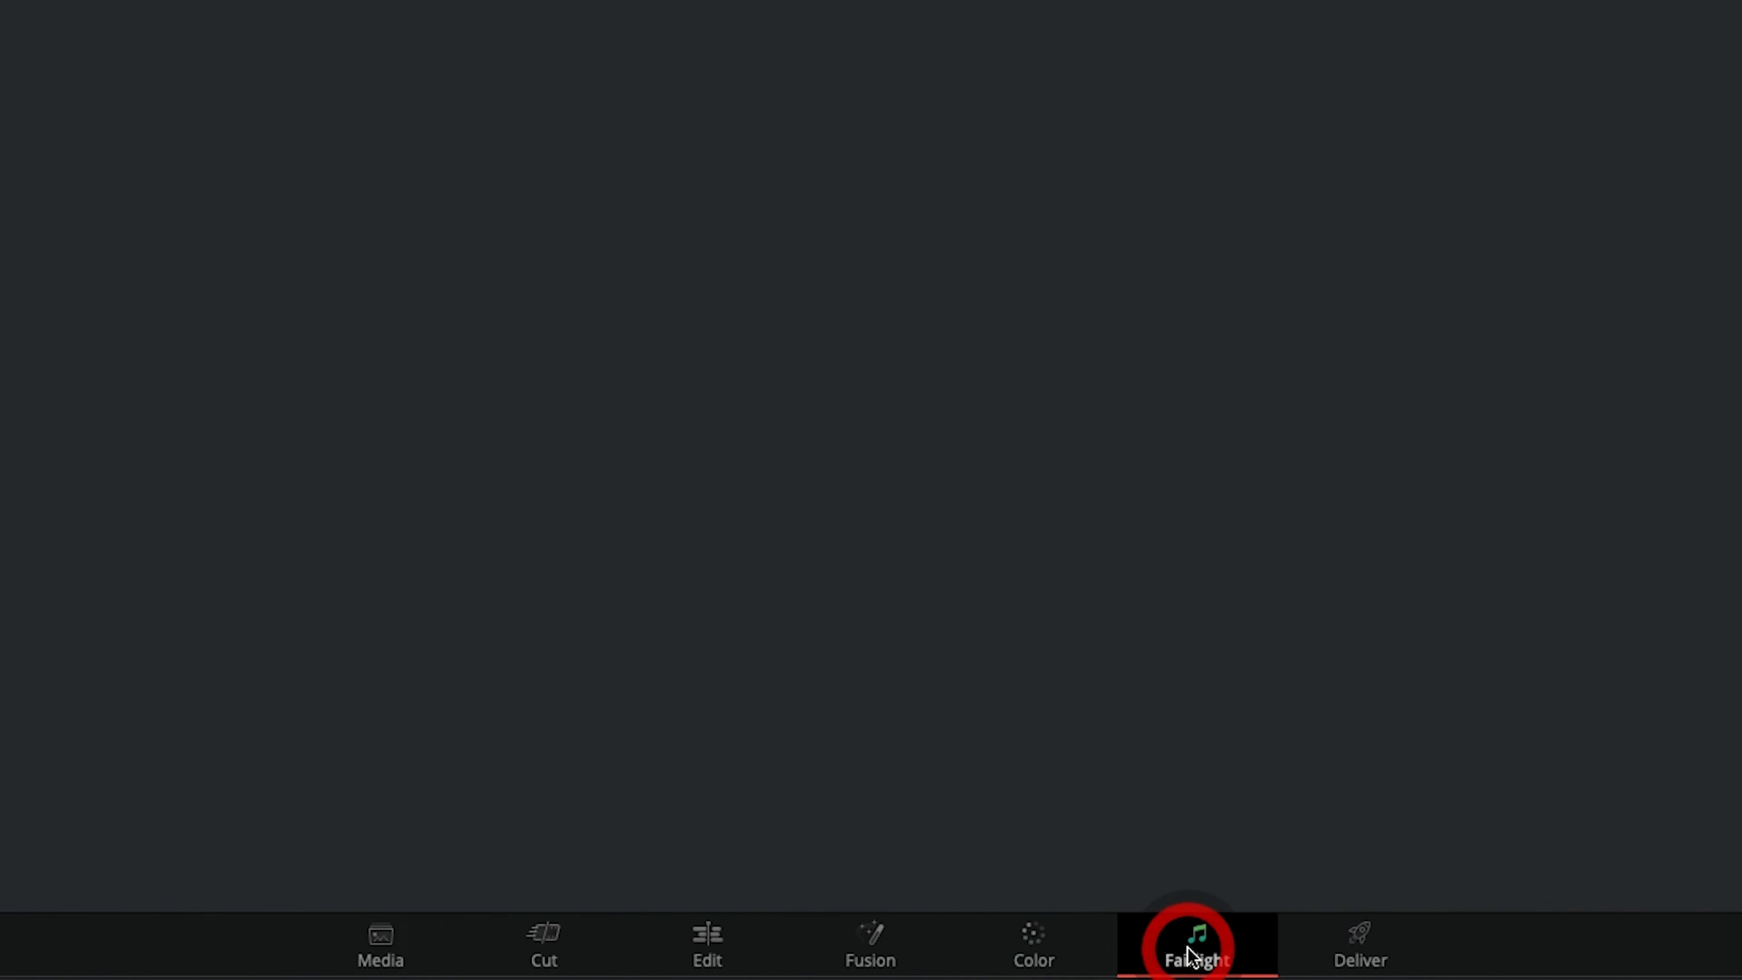
{"action": "left_click", "coordinate": [1365, 951]}
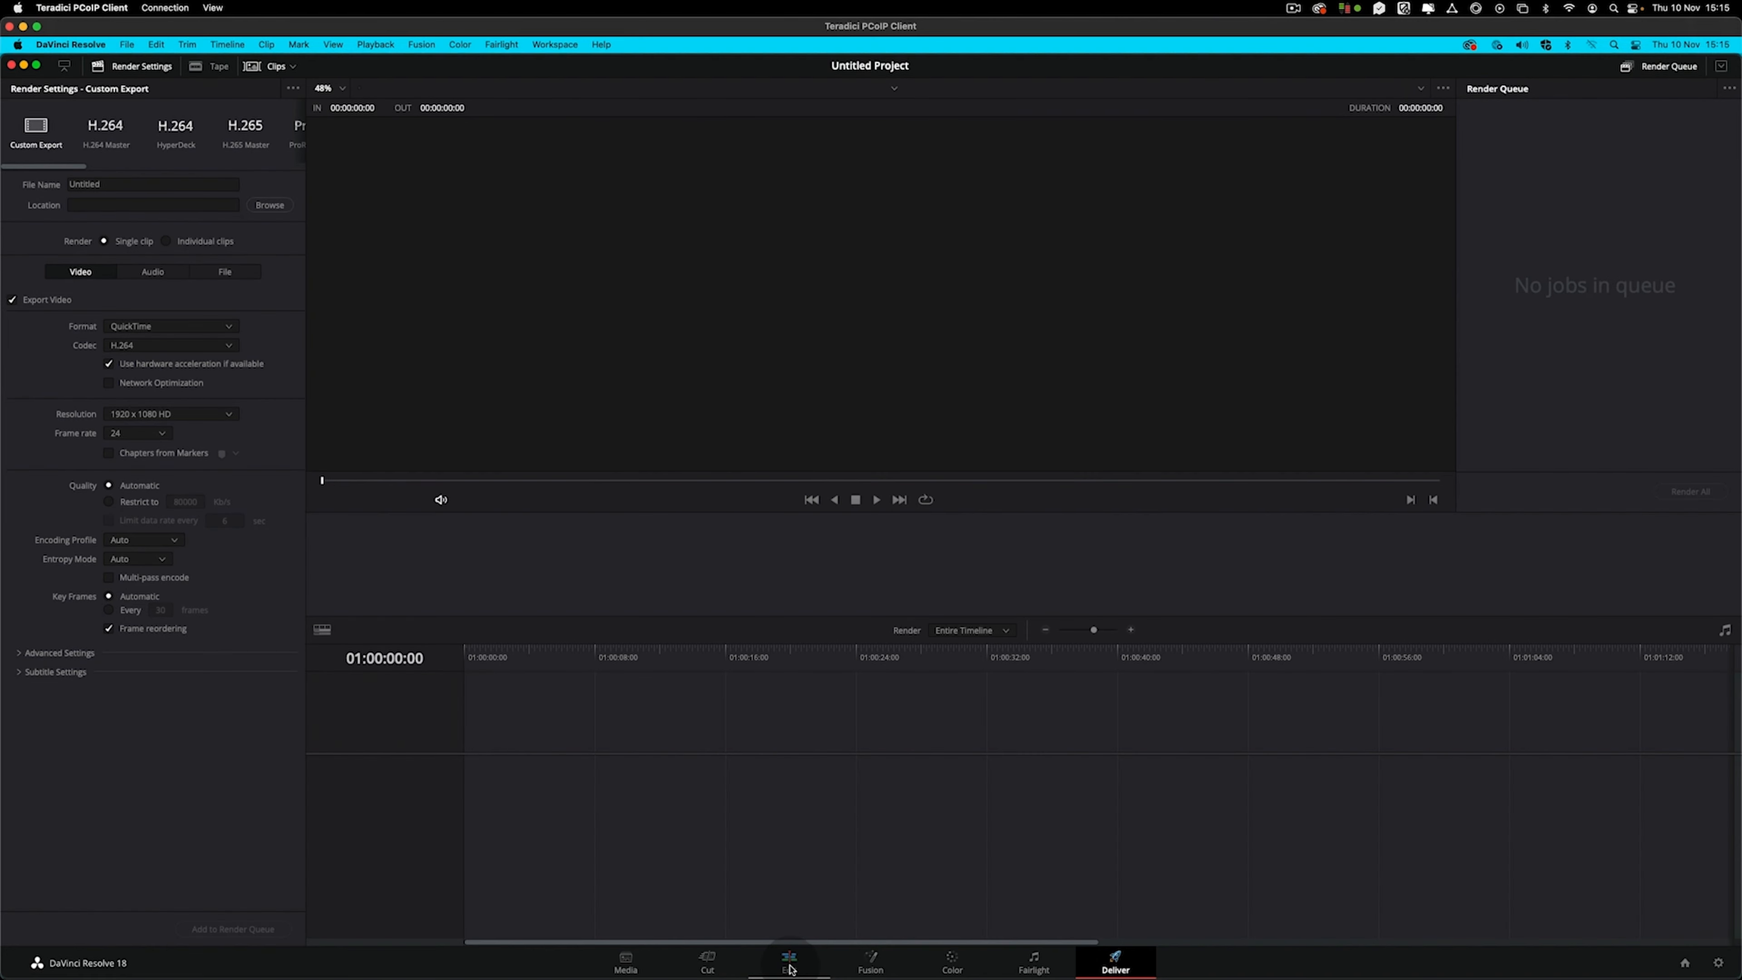
{"action": "left_click", "coordinate": [795, 964]}
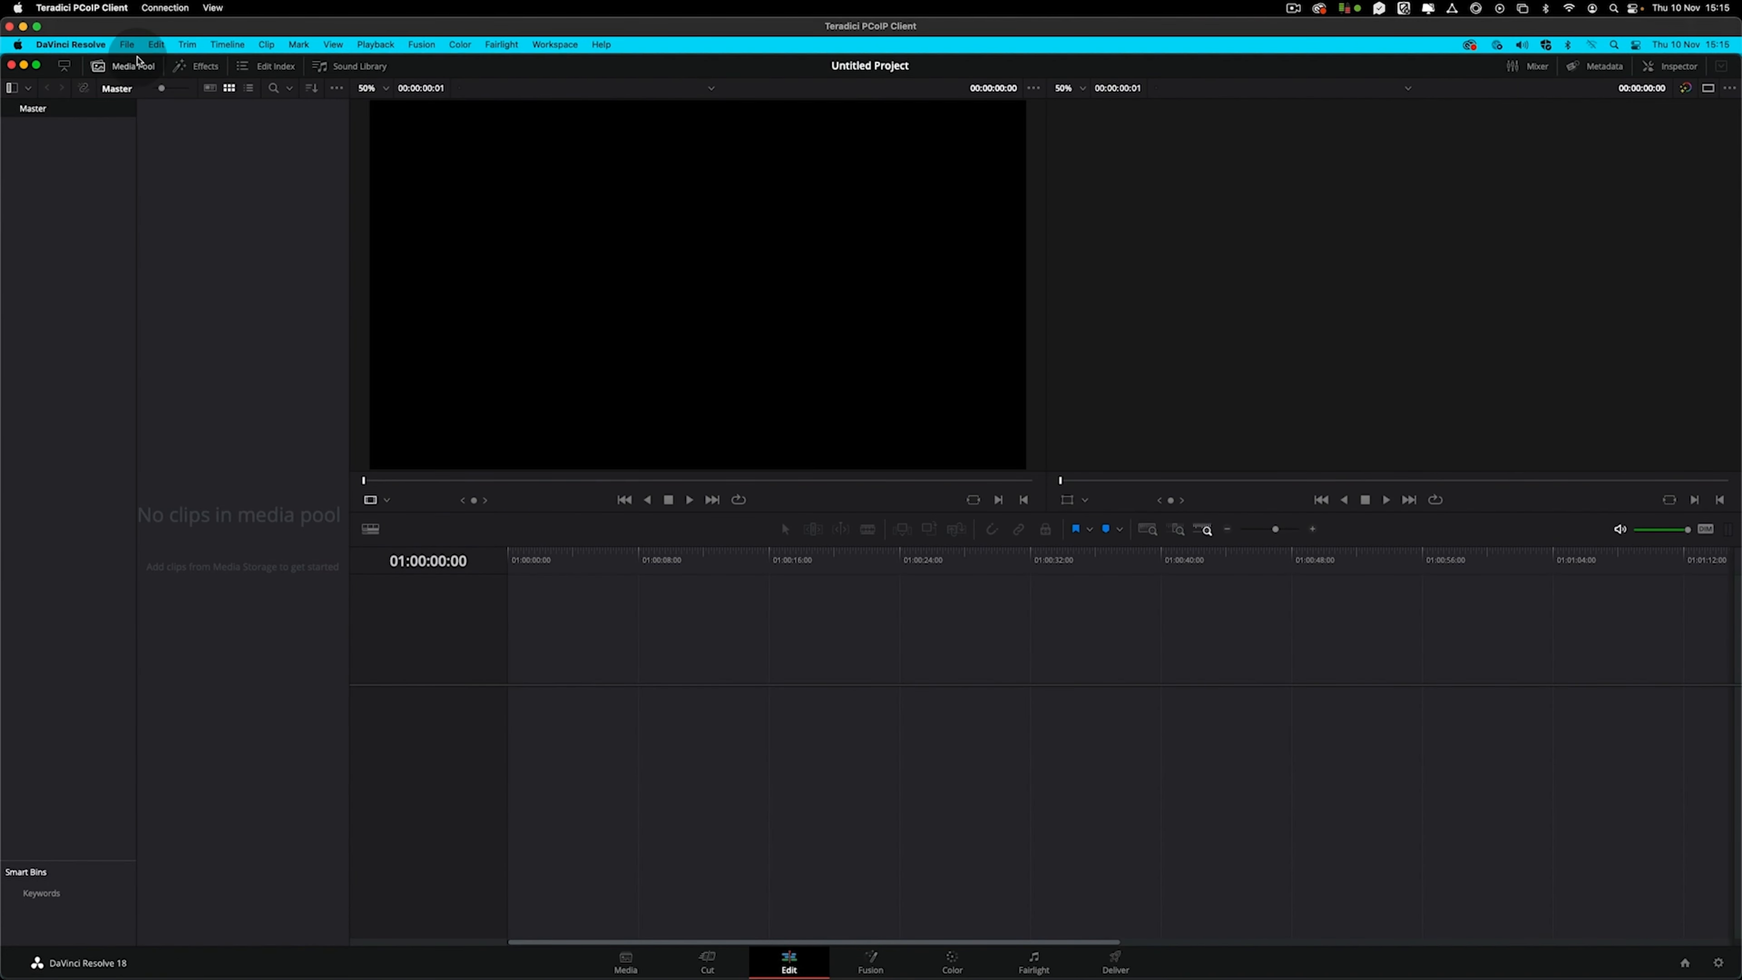
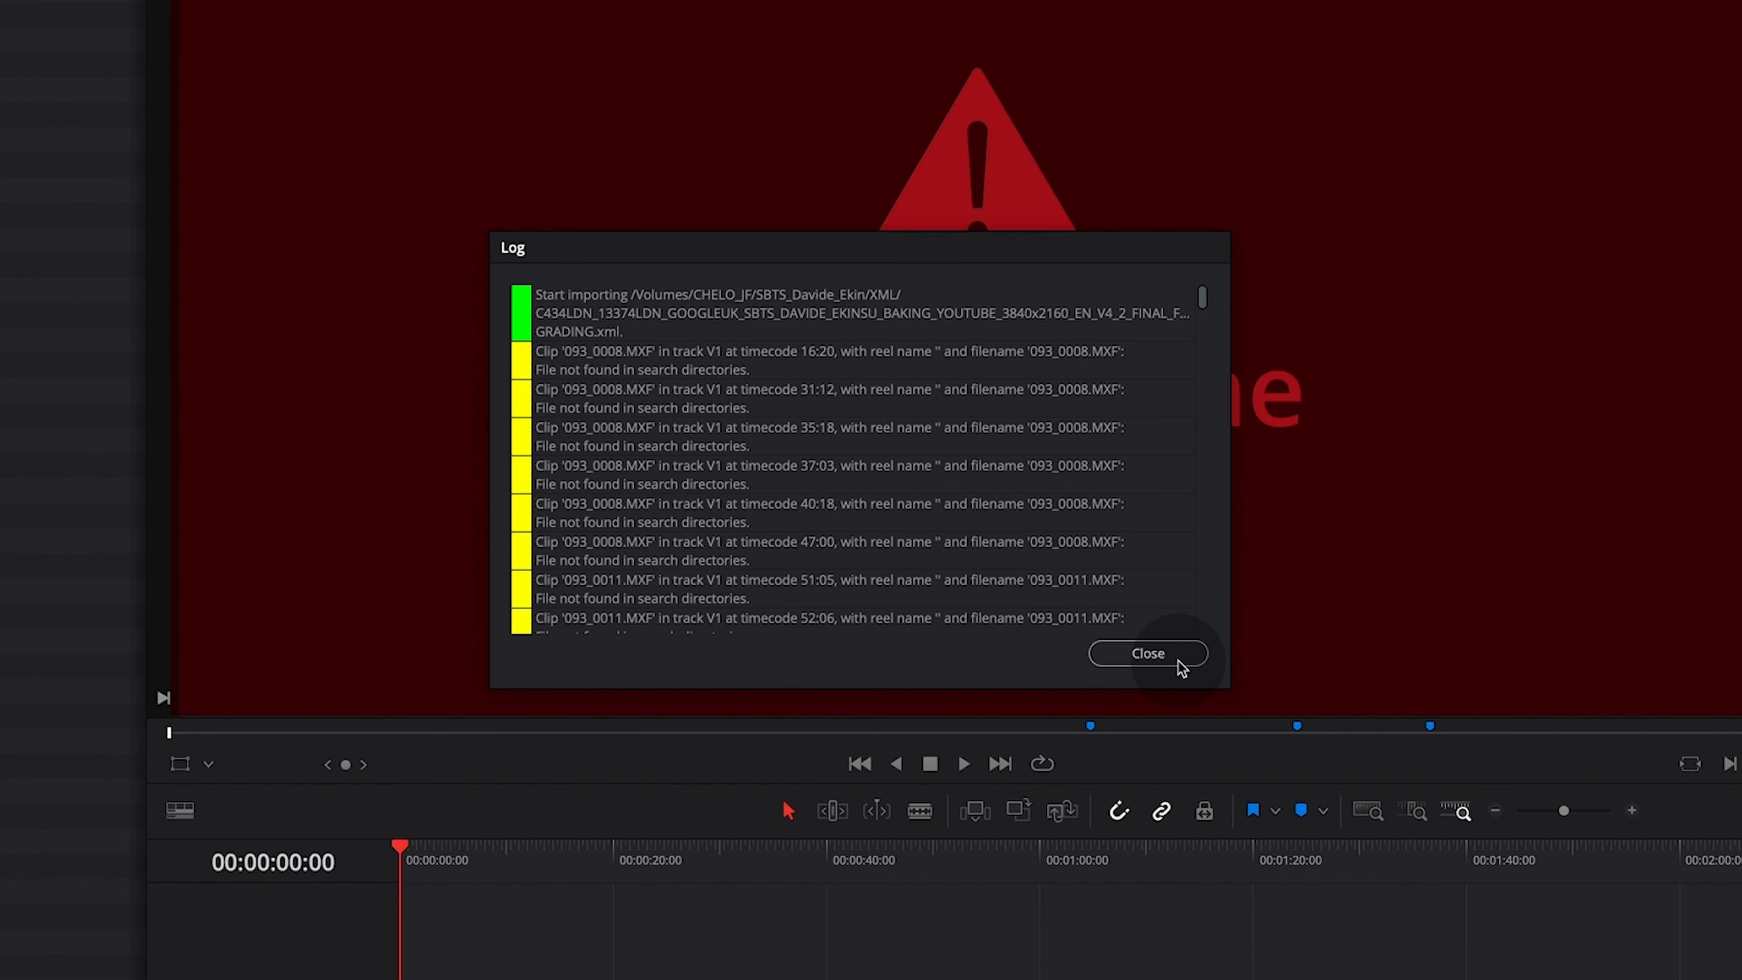
Dismiss the XML import log and switch to the empty Resolve project in the remote PCoIP session.
{"action": "left_click", "coordinate": [1179, 662]}
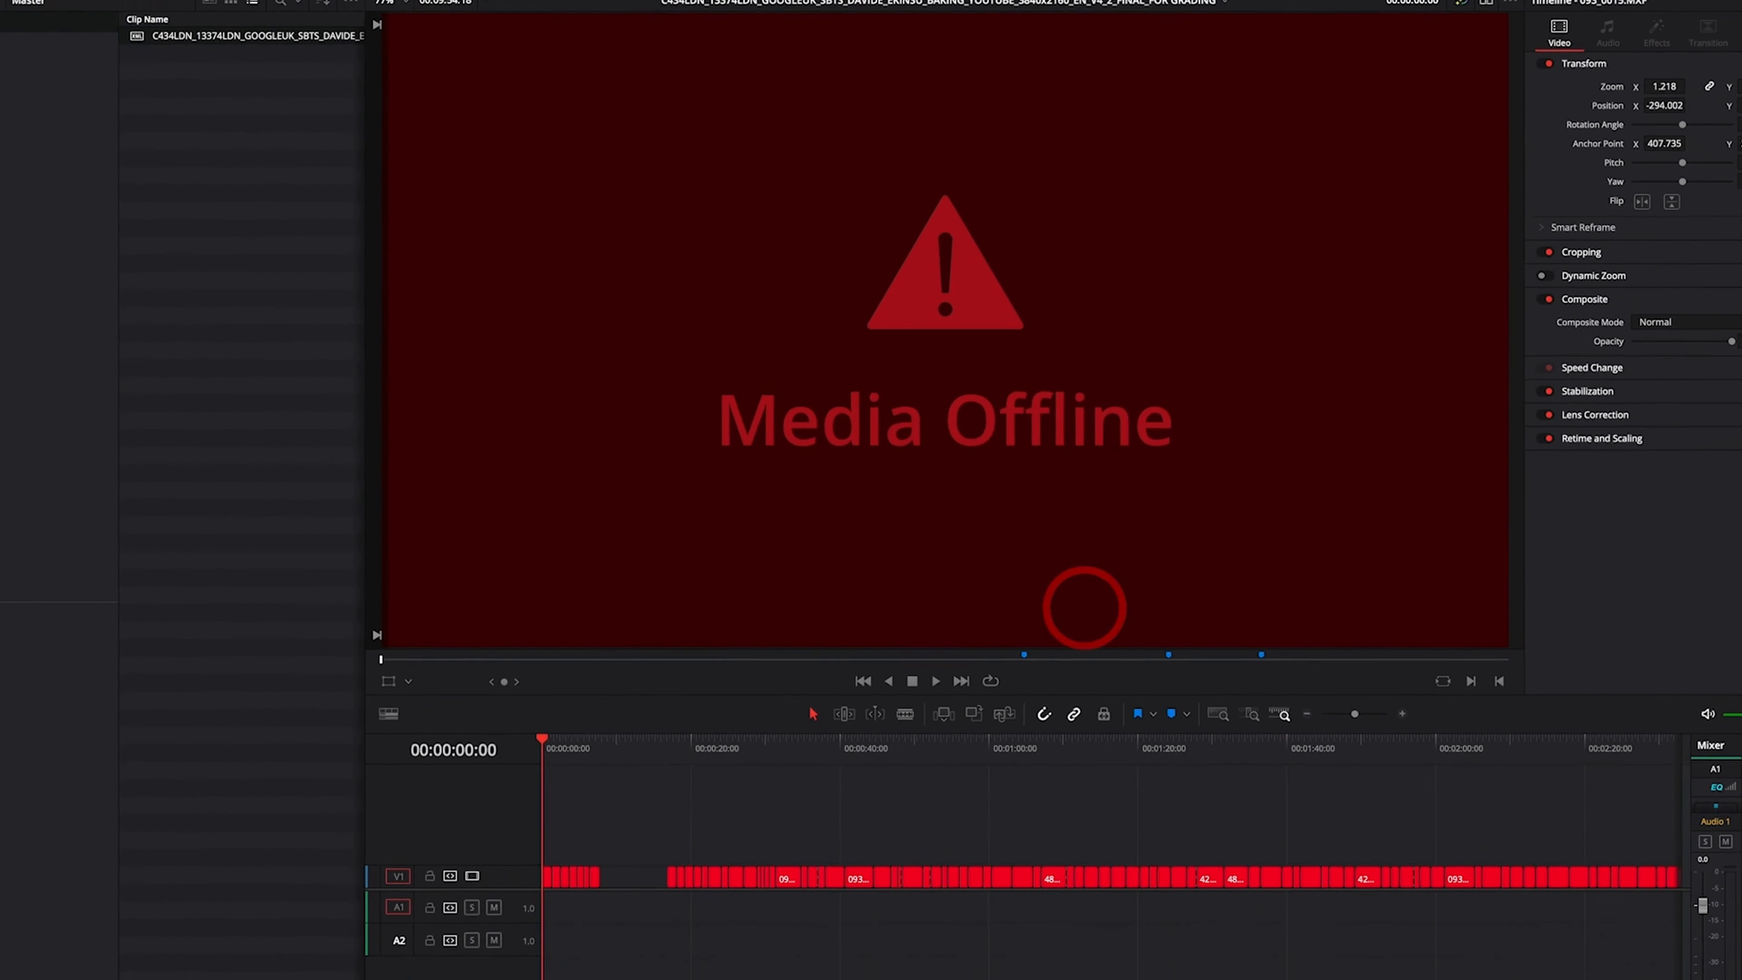
{"action": "mouse_move", "coordinate": [671, 975]}
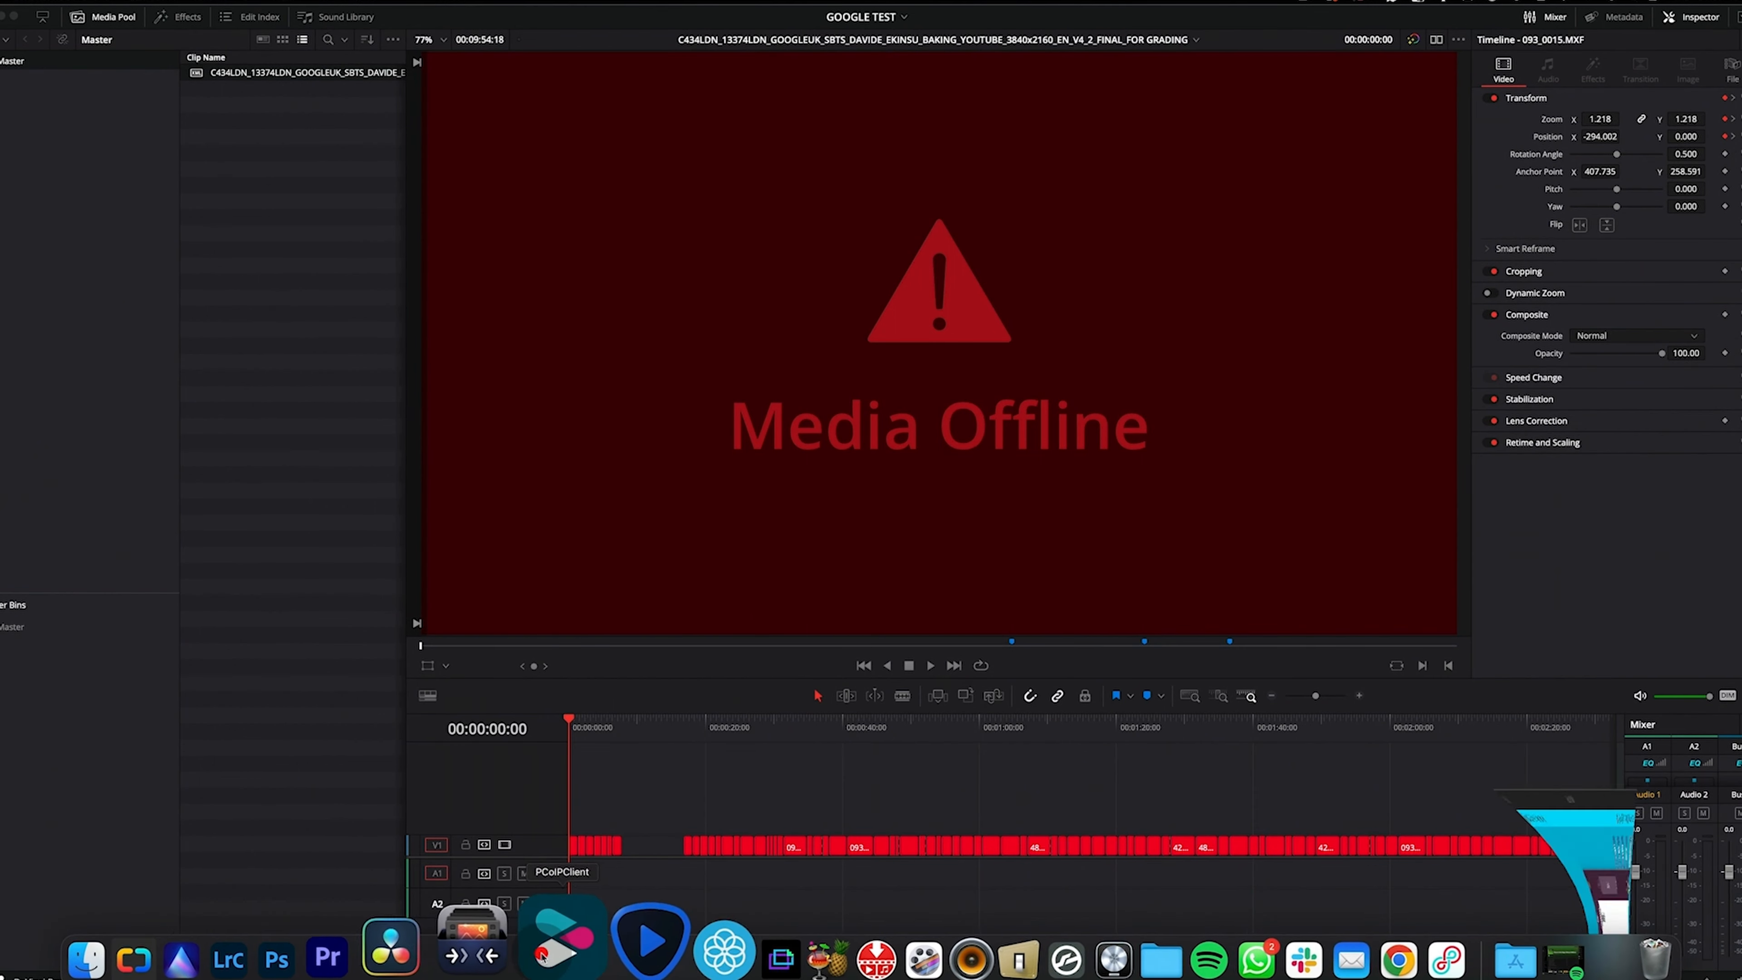
{"action": "left_click", "coordinate": [540, 957]}
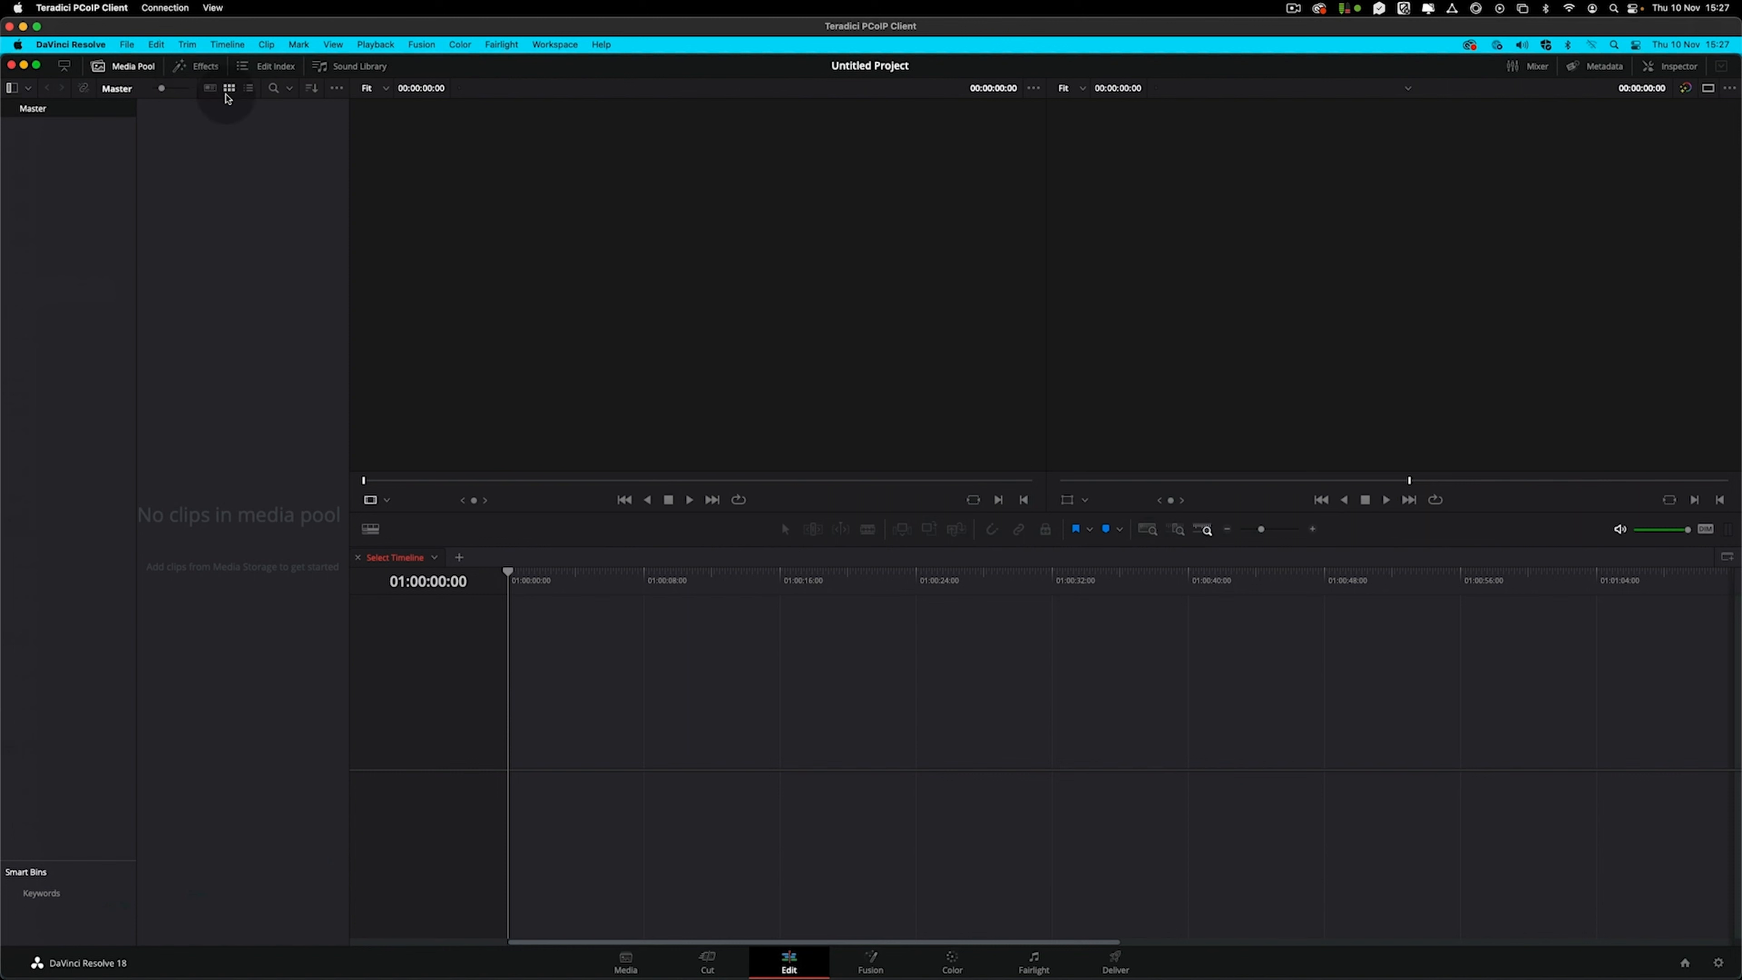
Import the FOR GRADING XML as a 3840 x 2160 timeline, keeping automatic project settings, source clip import and sizing information enabled.
{"action": "left_click", "coordinate": [128, 45]}
{"action": "mouse_move", "coordinate": [192, 207]}
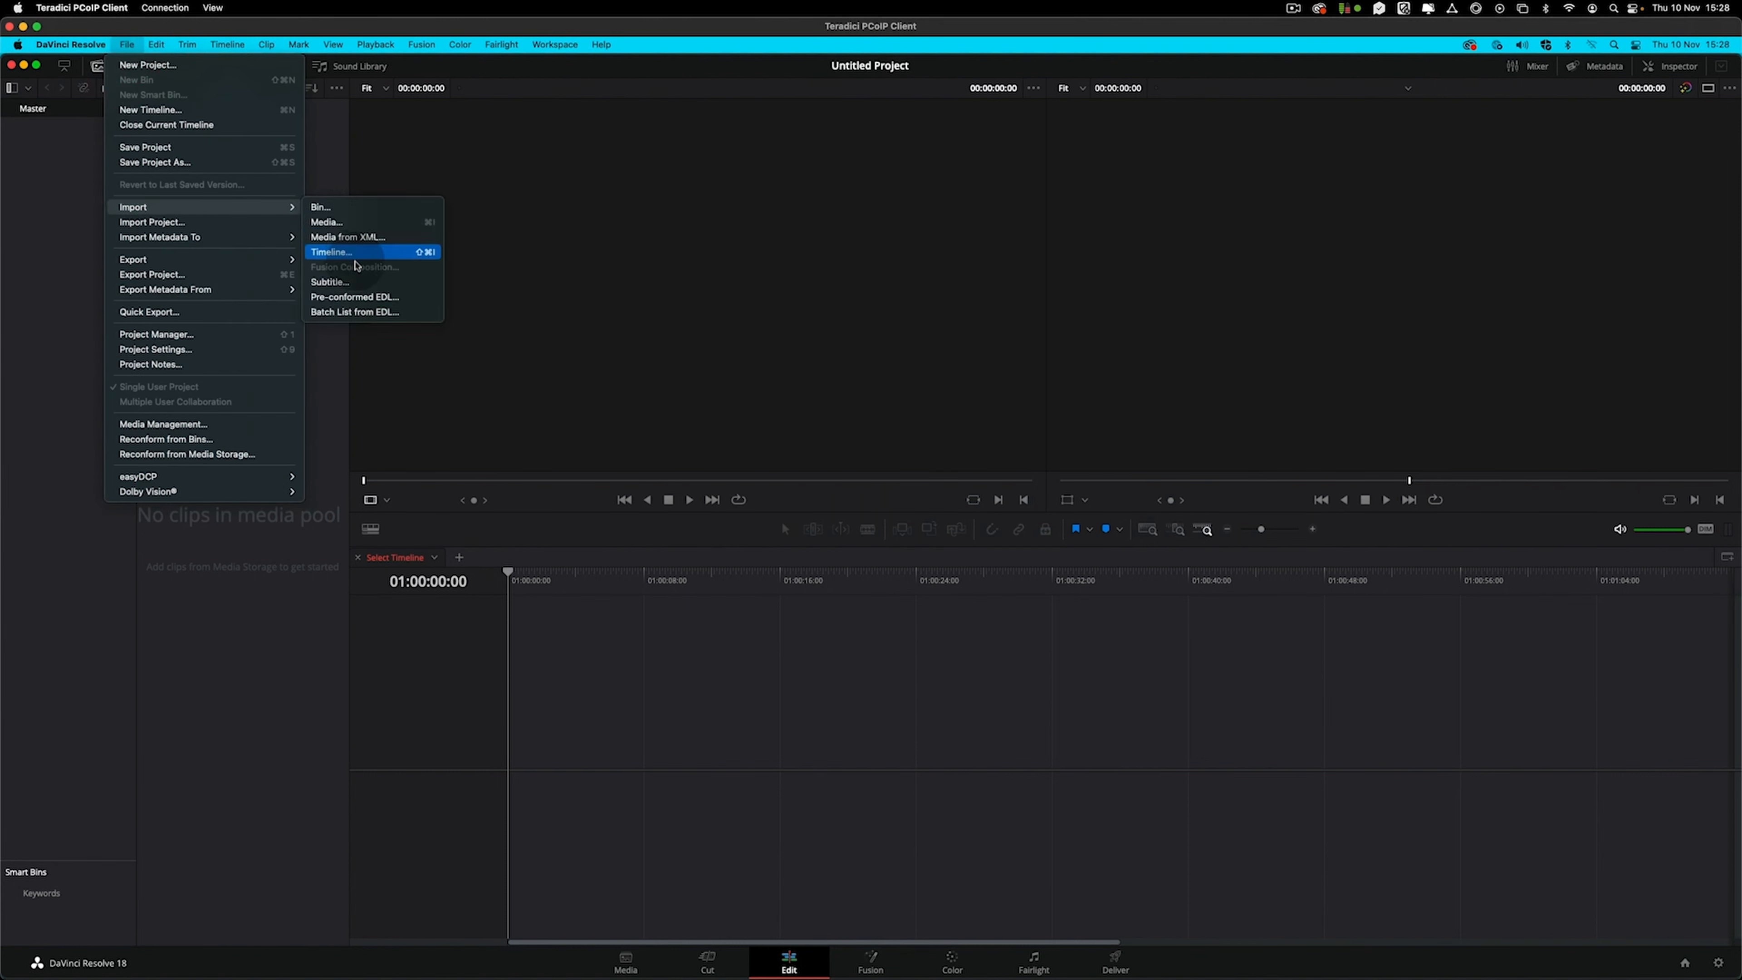
{"action": "left_click", "coordinate": [371, 254]}
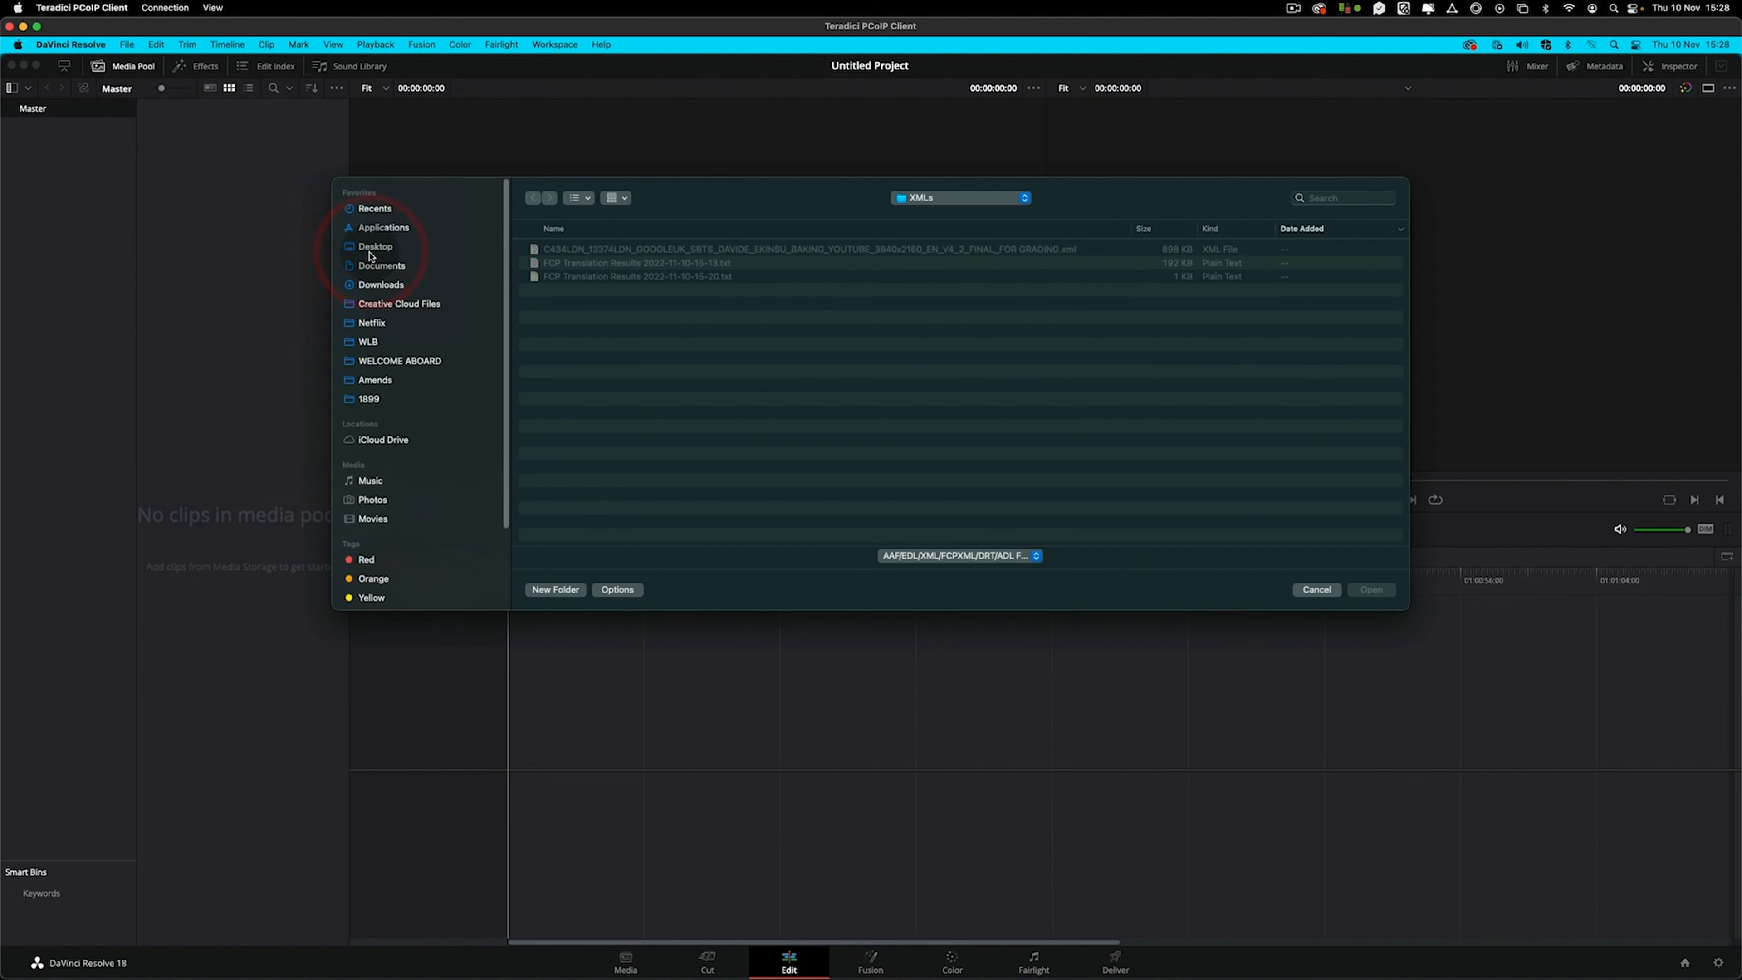
{"action": "left_click", "coordinate": [1046, 252]}
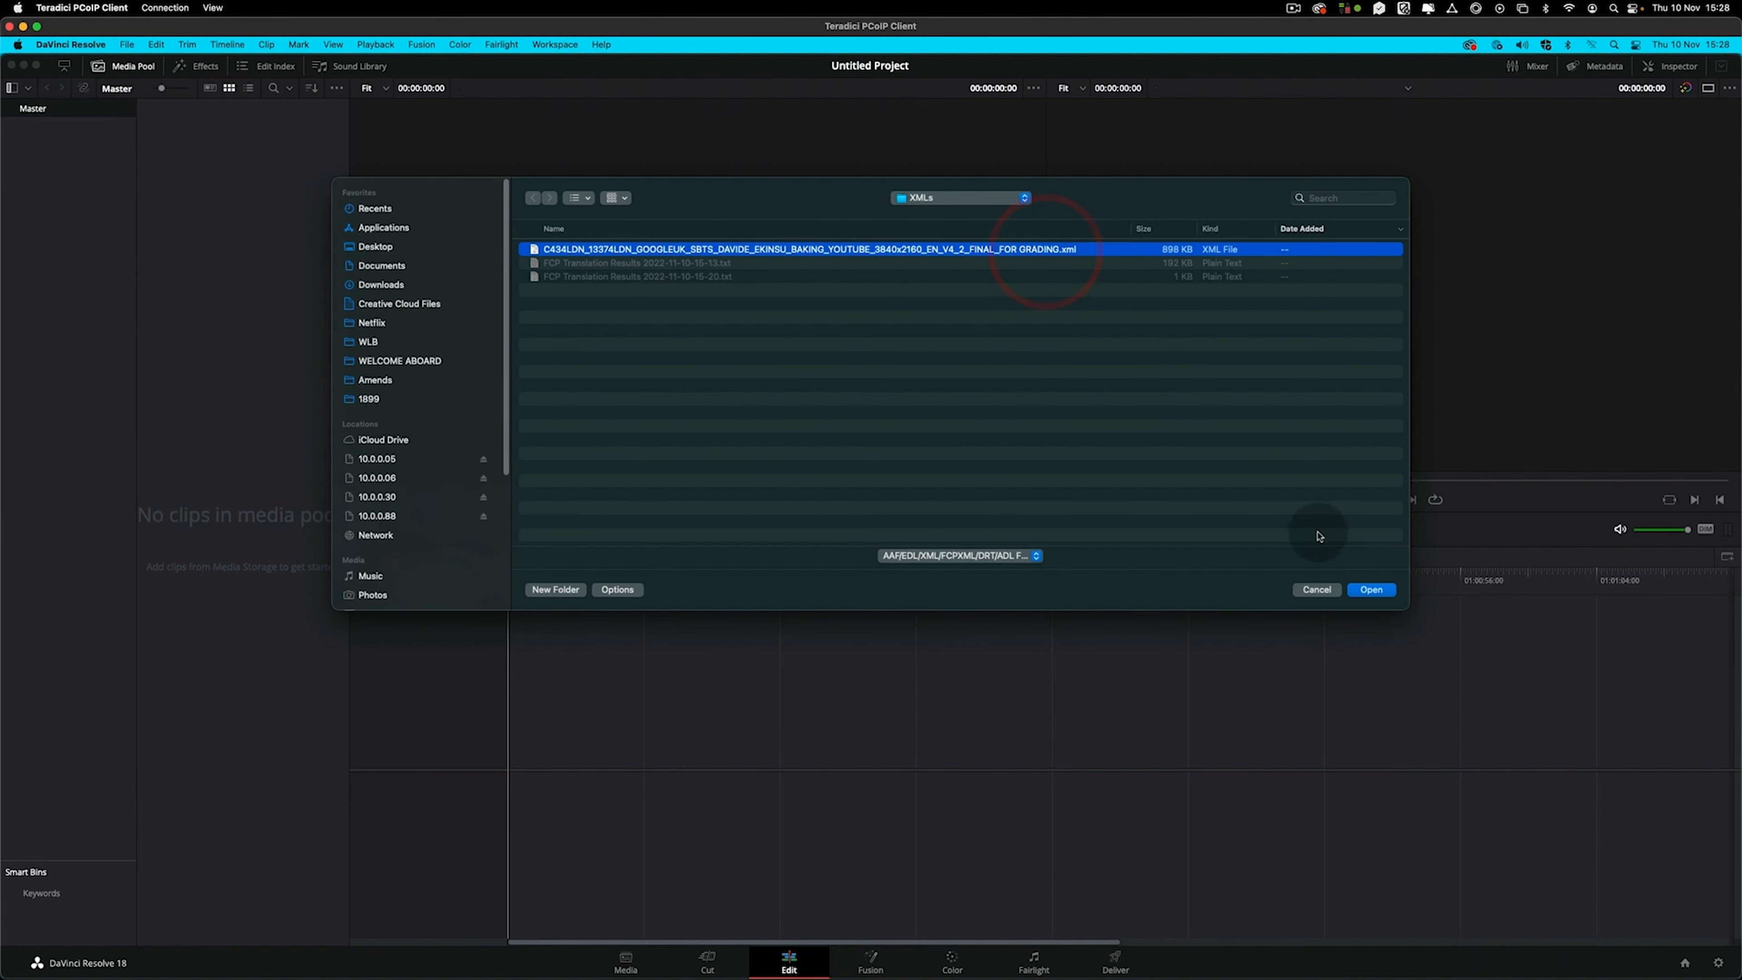
{"action": "left_click", "coordinate": [1378, 588]}
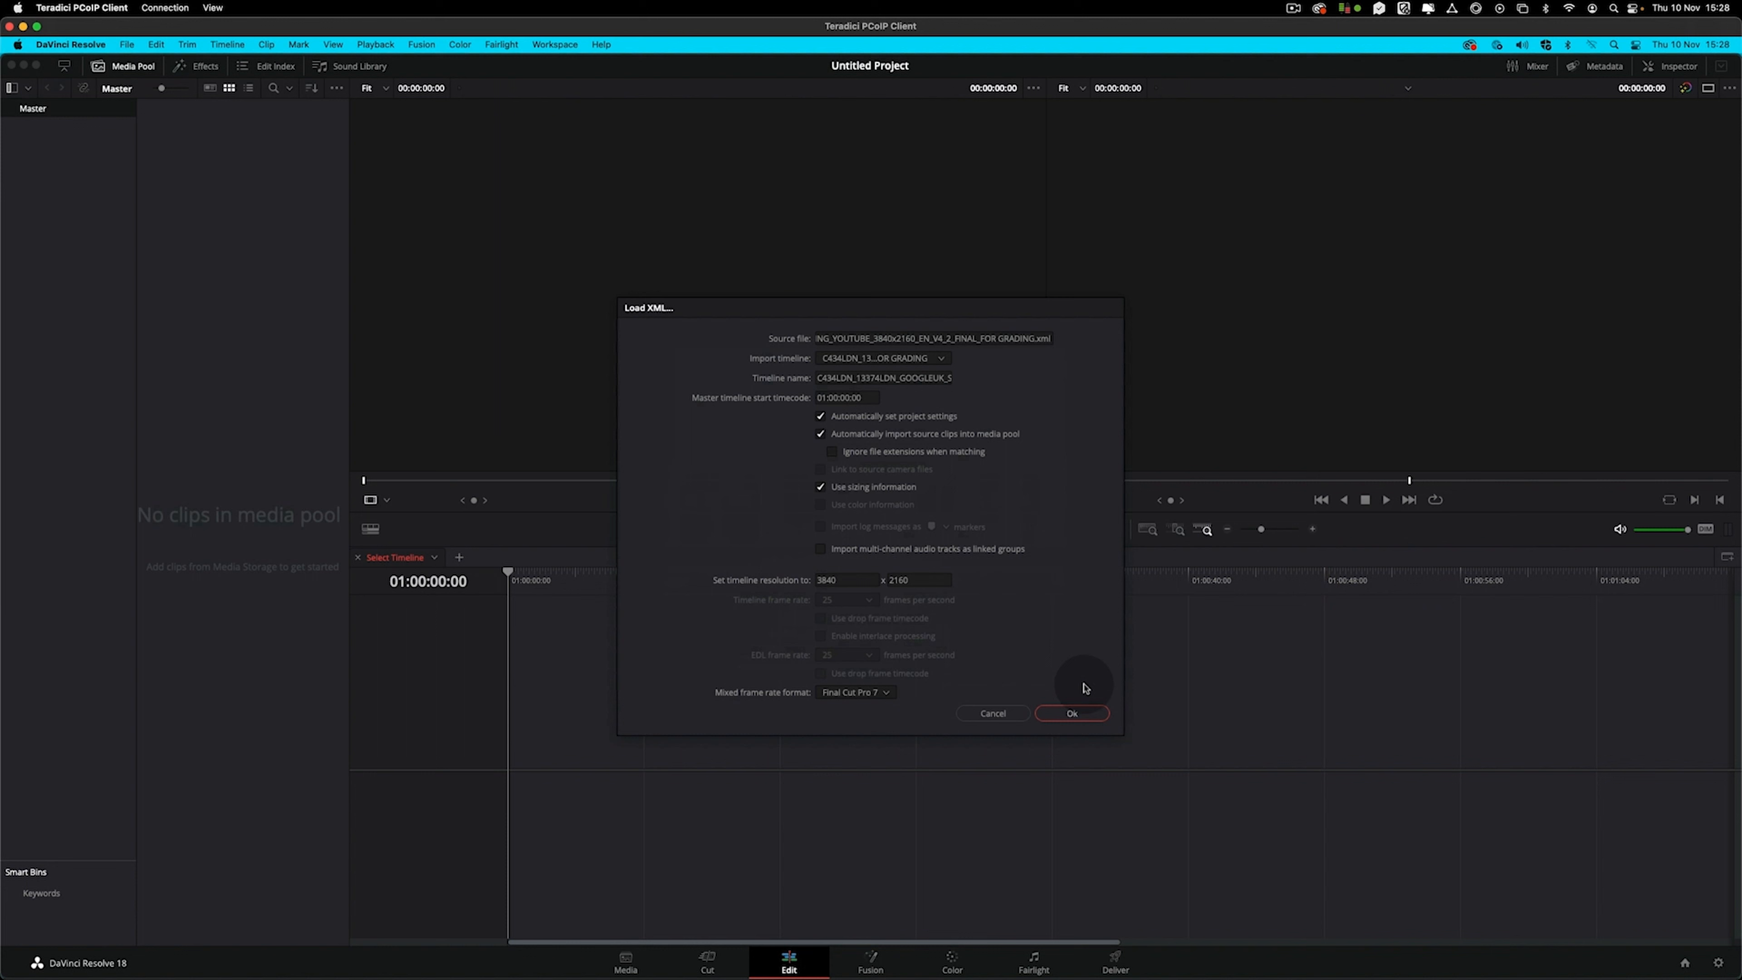
{"action": "left_click", "coordinate": [1074, 714]}
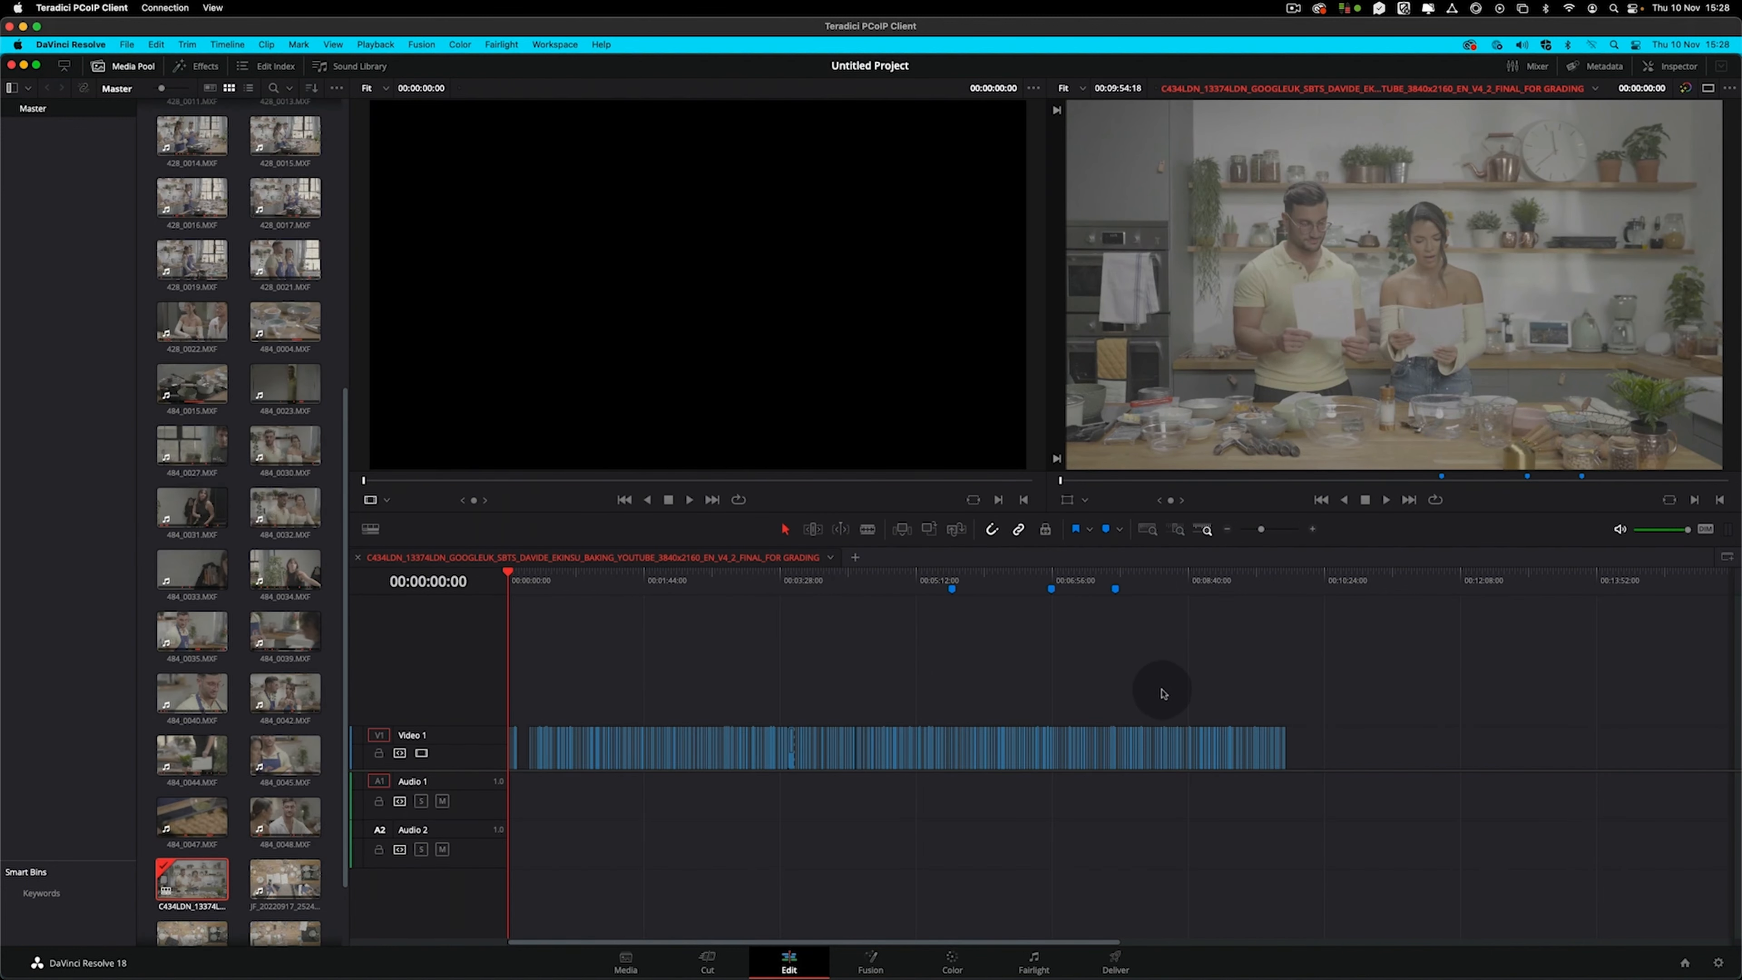
{"action": "key", "text": "super+equal"}
{"action": "key", "text": "super+equal"}
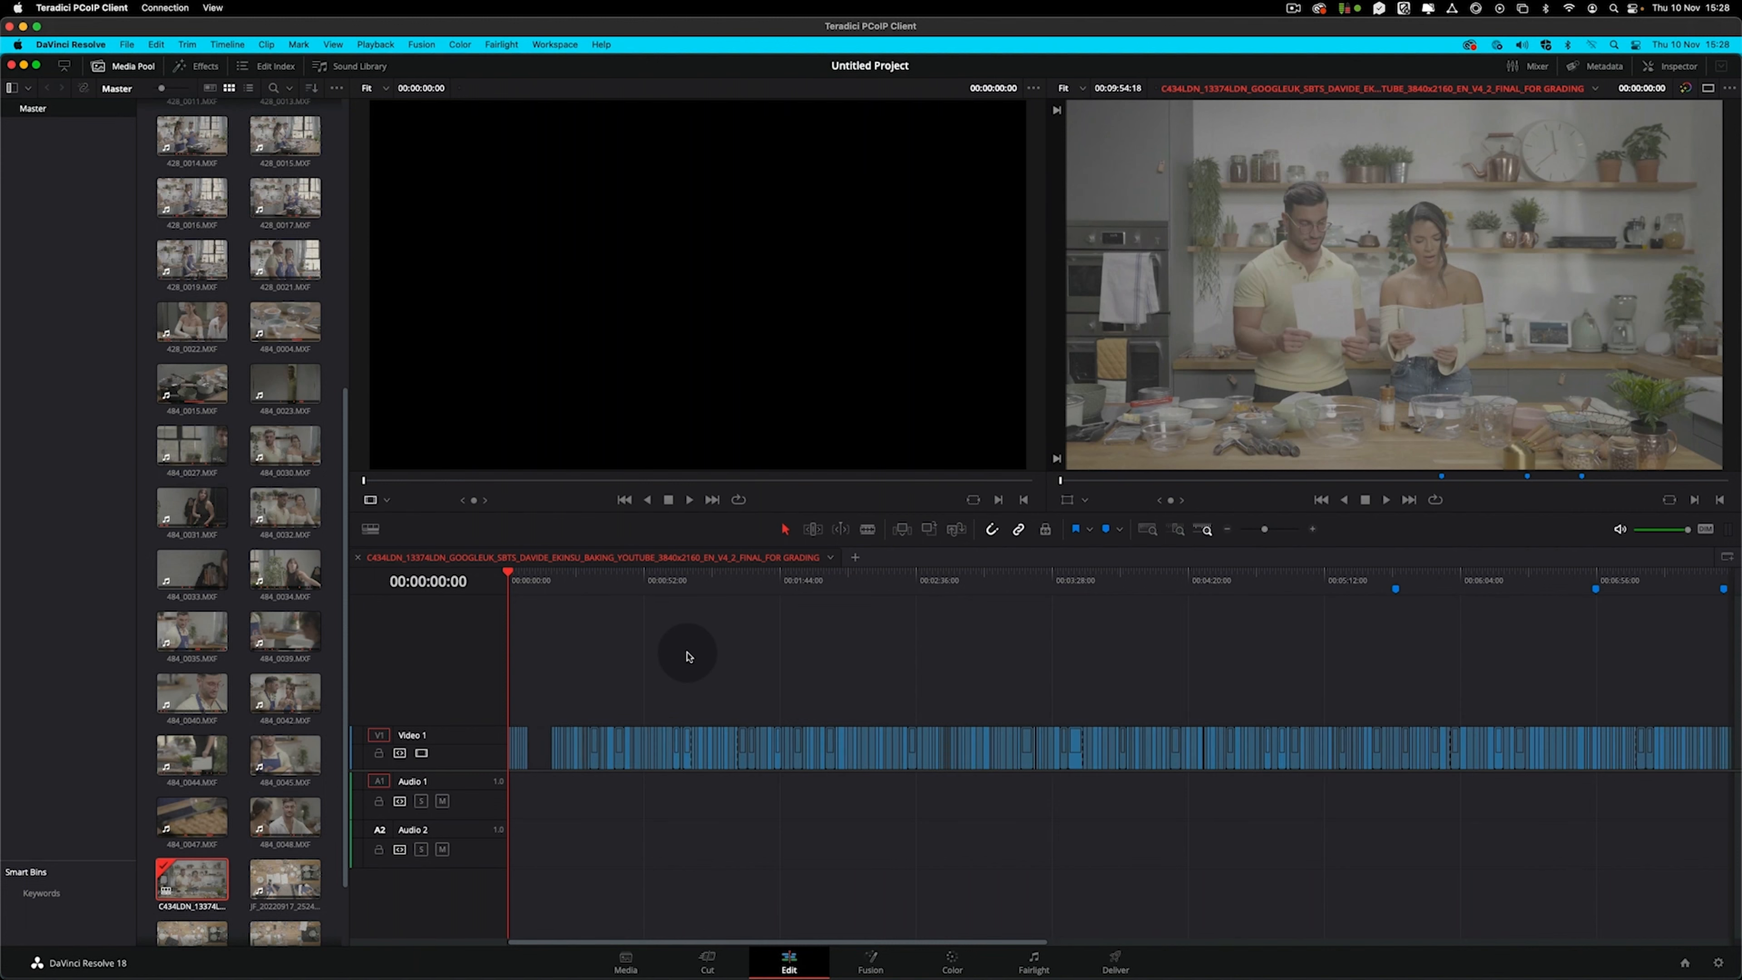
{"action": "key", "text": "super+minus"}
Select every offline clip on the imported timeline and check whether Conform Lock Enabled is active for them.
{"action": "left_click", "coordinate": [1276, 585]}
{"action": "key", "text": "super+minus"}
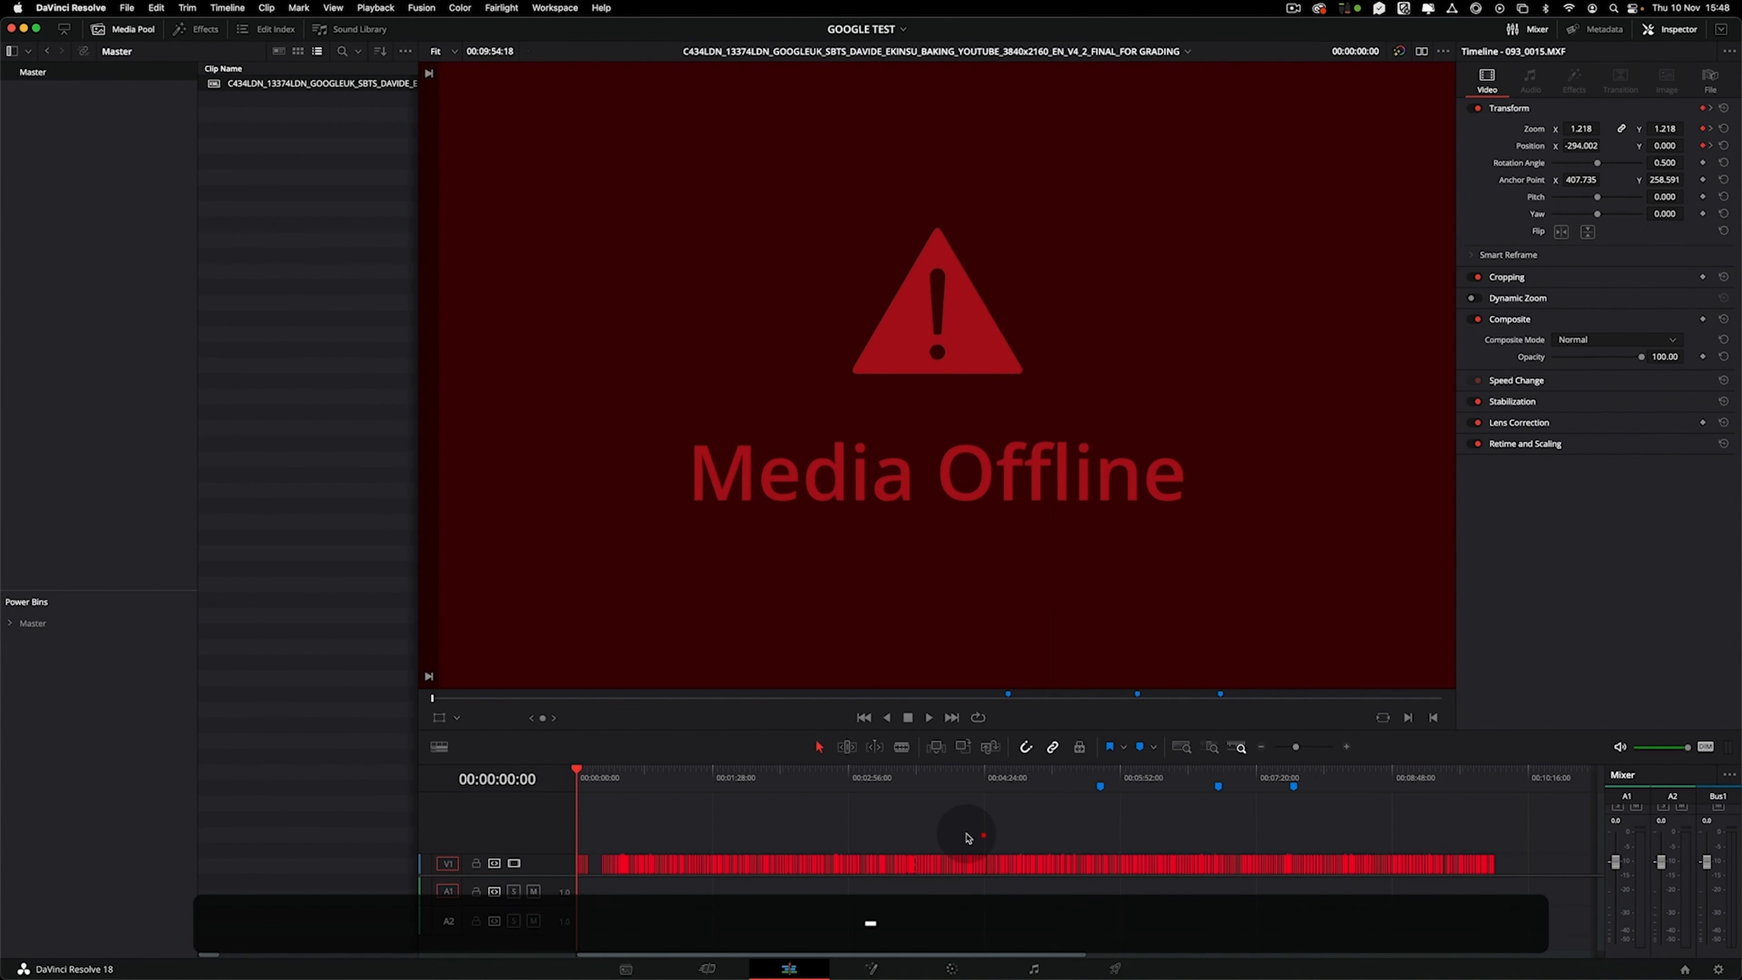
{"action": "left_click", "coordinate": [968, 836]}
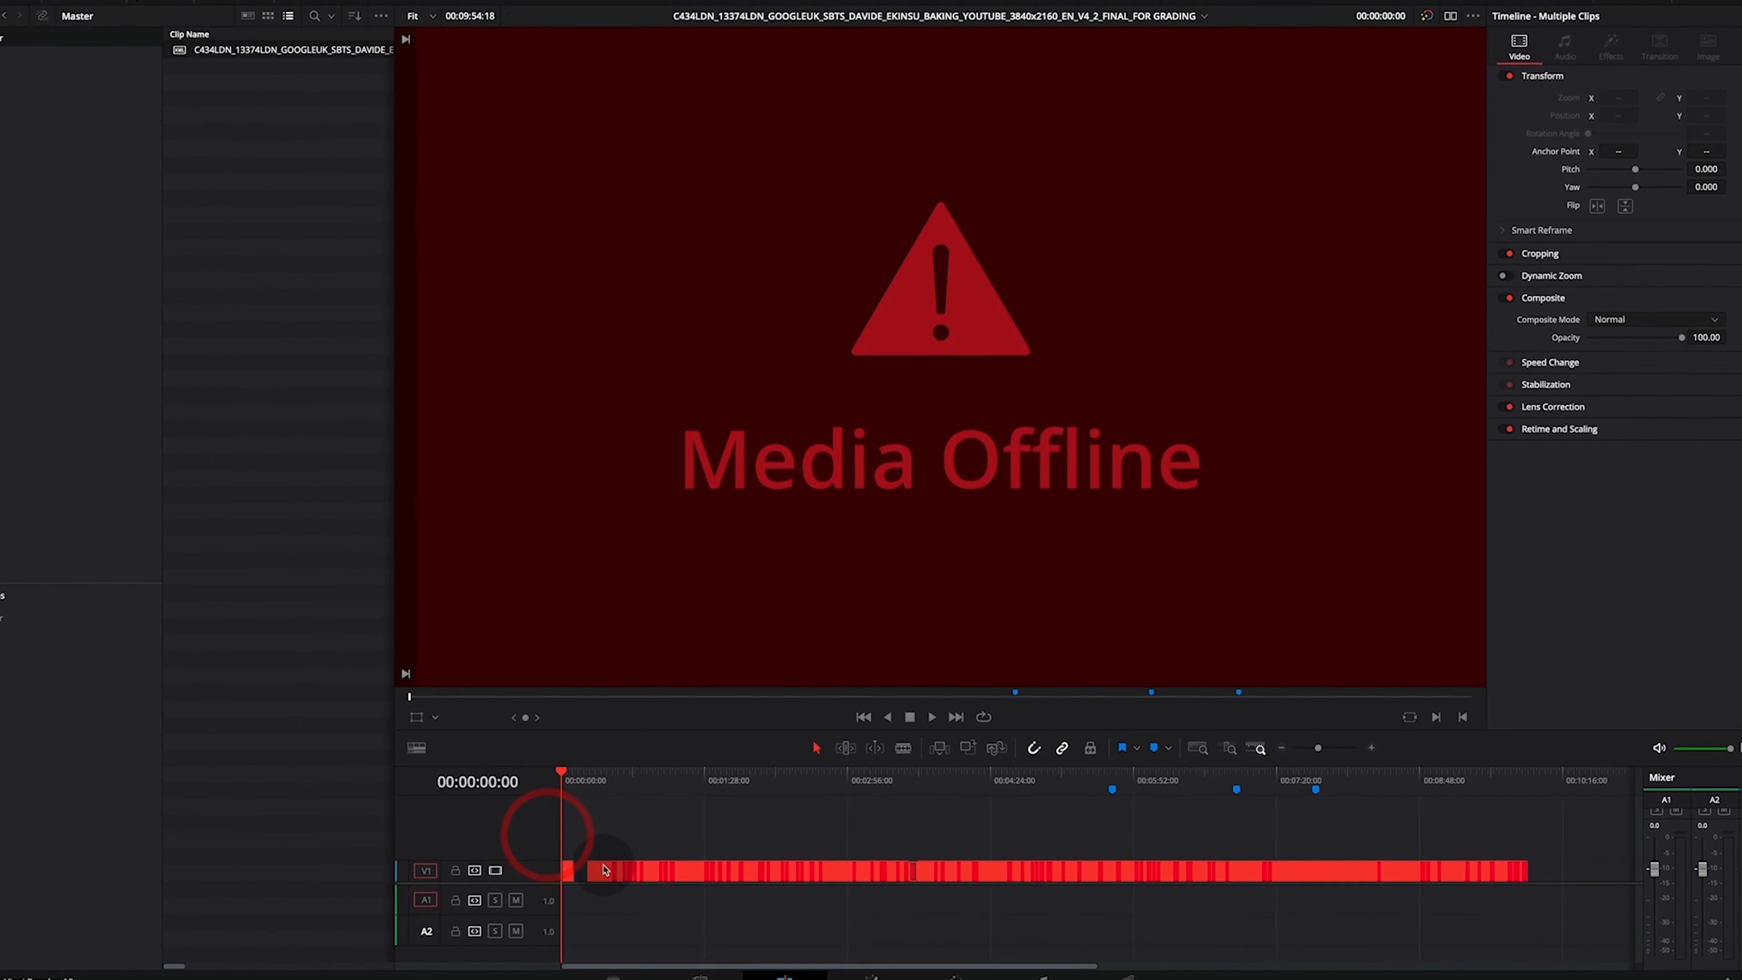
{"action": "right_click", "coordinate": [619, 859]}
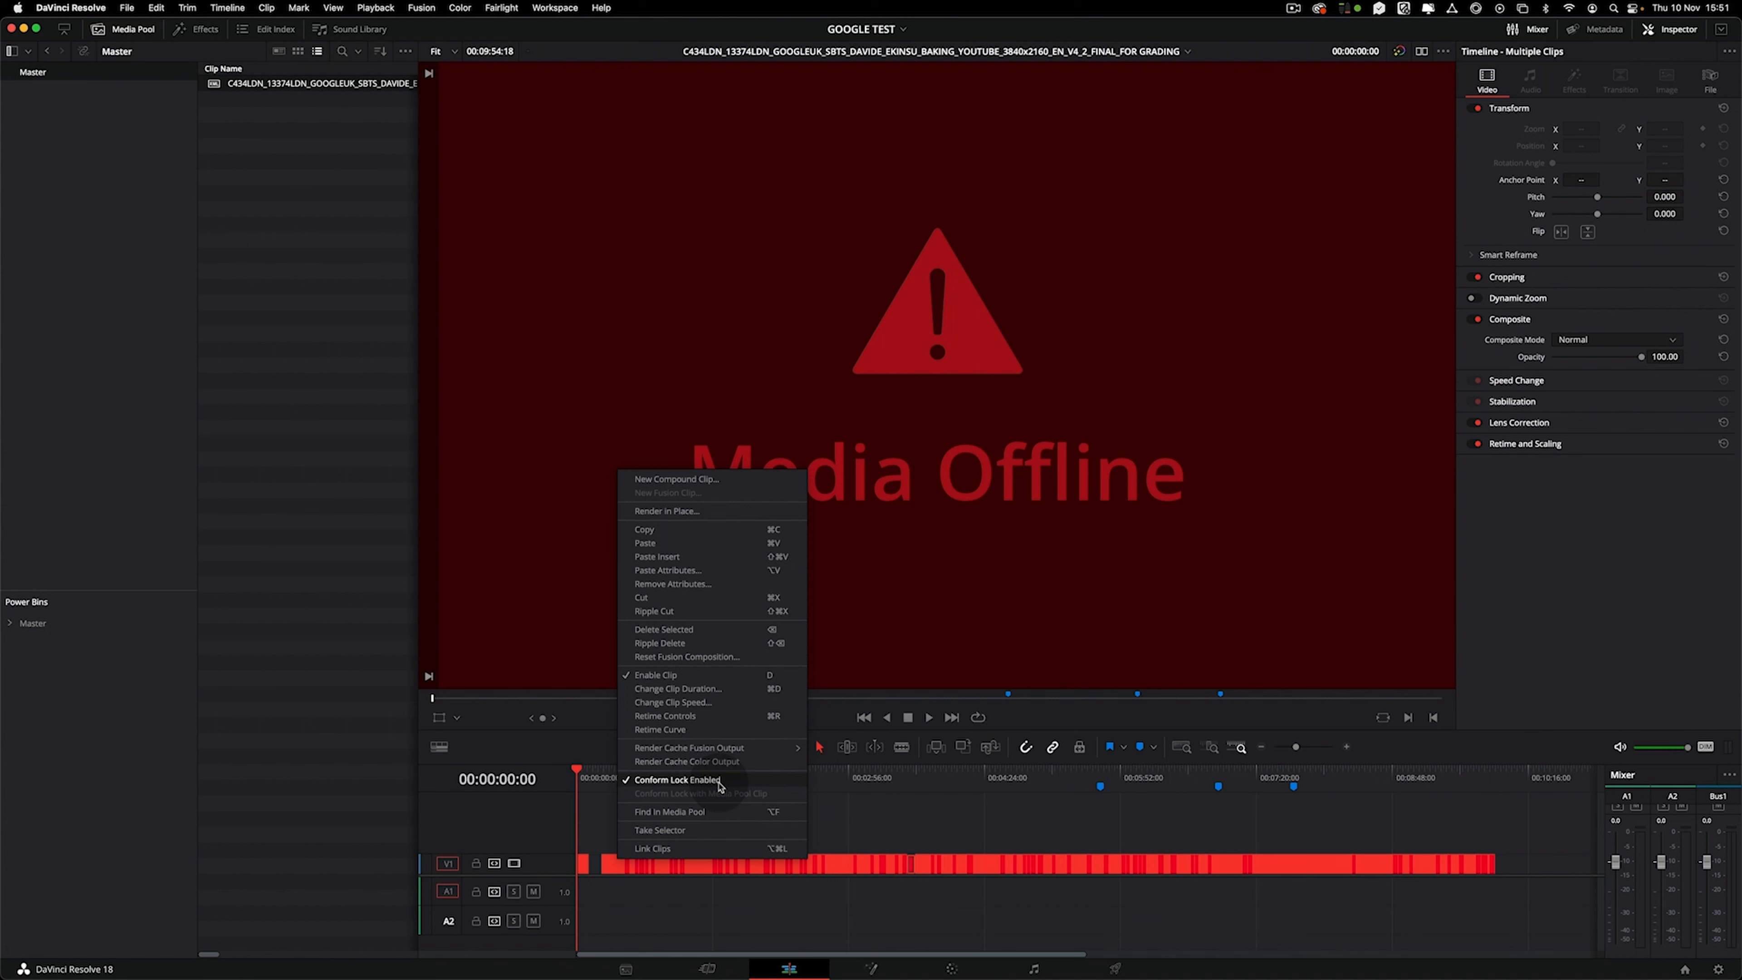
{"action": "left_click", "coordinate": [871, 822]}
Examine the individual offline clips near the start of the timeline, selecting clip 093_0017.MXF.
{"action": "key", "text": "equal"}
{"action": "key", "text": "equal"}
{"action": "key", "text": "equal"}
{"action": "key", "text": "equal"}
{"action": "key", "text": "equal"}
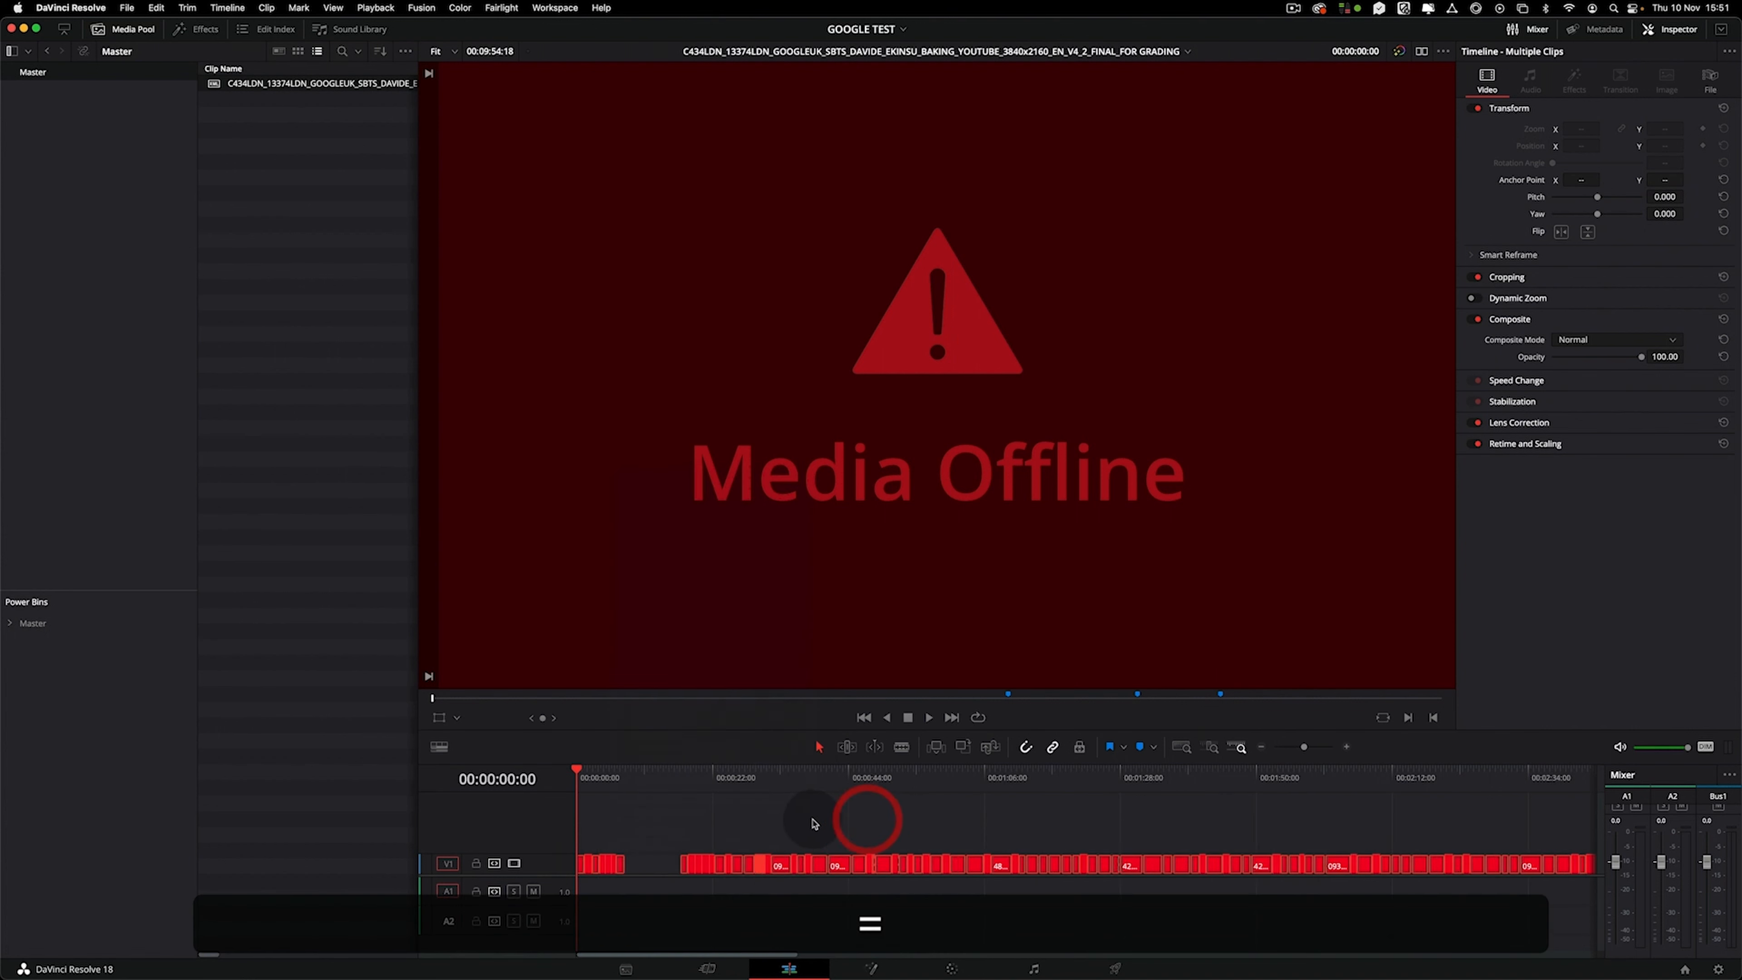
{"action": "left_click", "coordinate": [917, 777]}
{"action": "key", "text": "equal"}
{"action": "left_click", "coordinate": [1108, 866]}
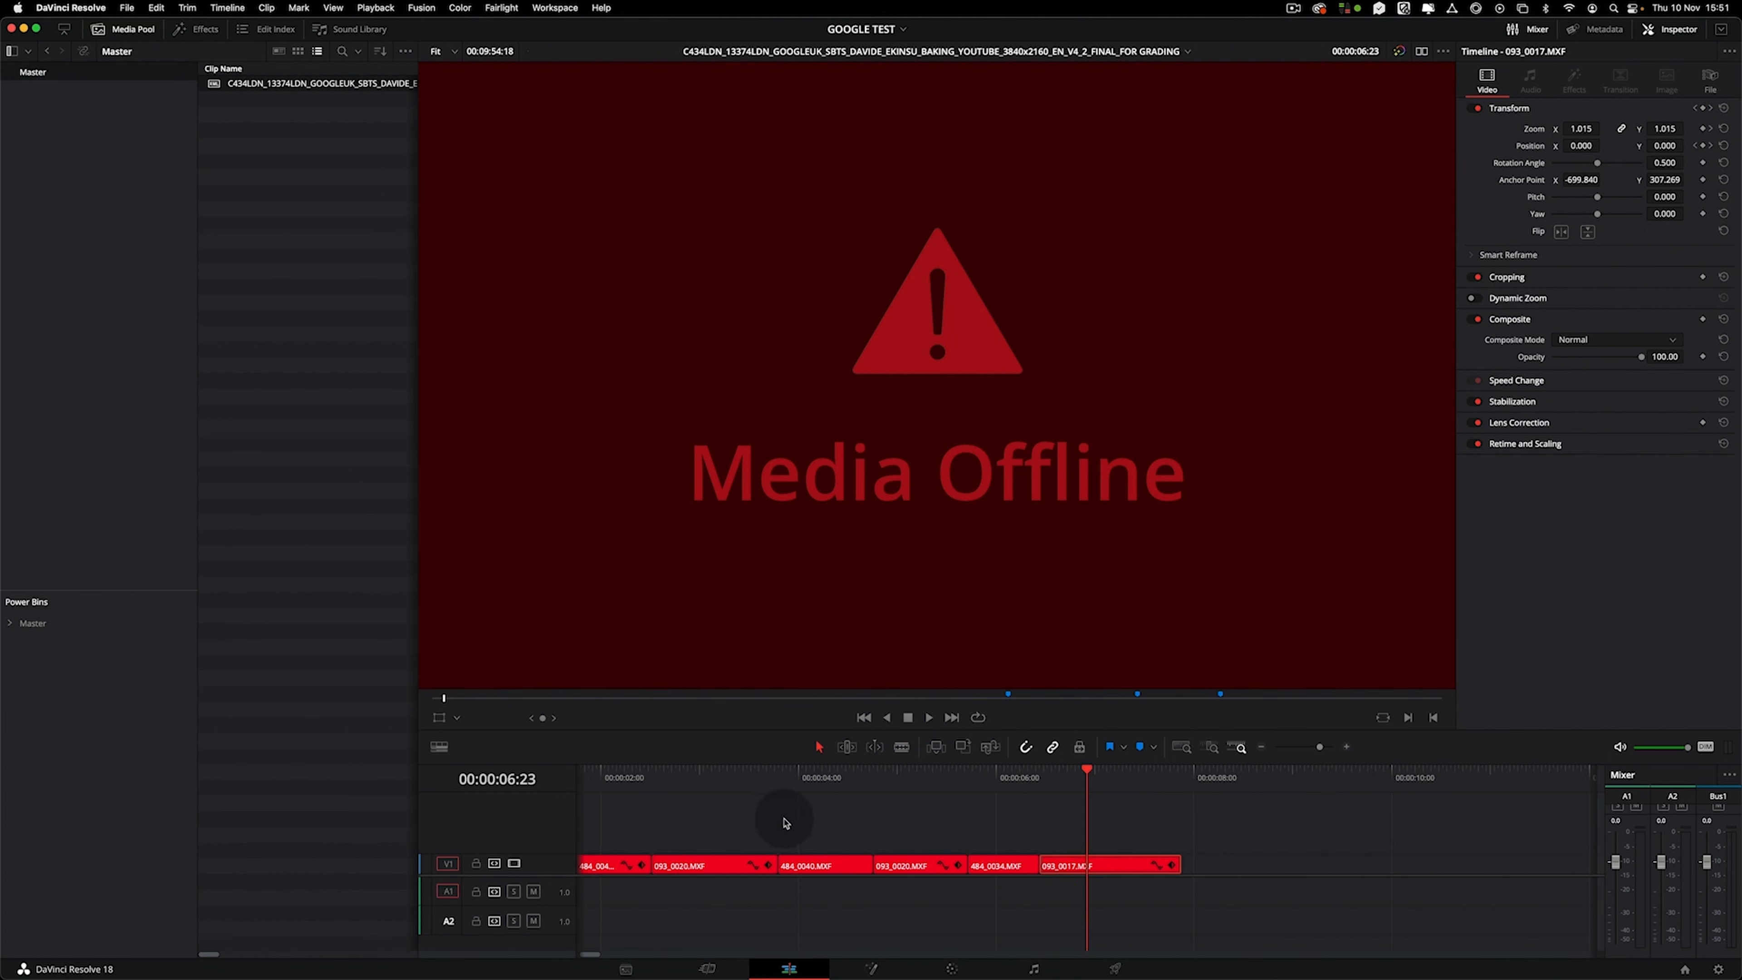
{"action": "key", "text": "minus"}
{"action": "key", "text": "minus"}
{"action": "key", "text": "minus"}
{"action": "key", "text": "minus"}
{"action": "key", "text": "minus"}
{"action": "key", "text": "minus"}
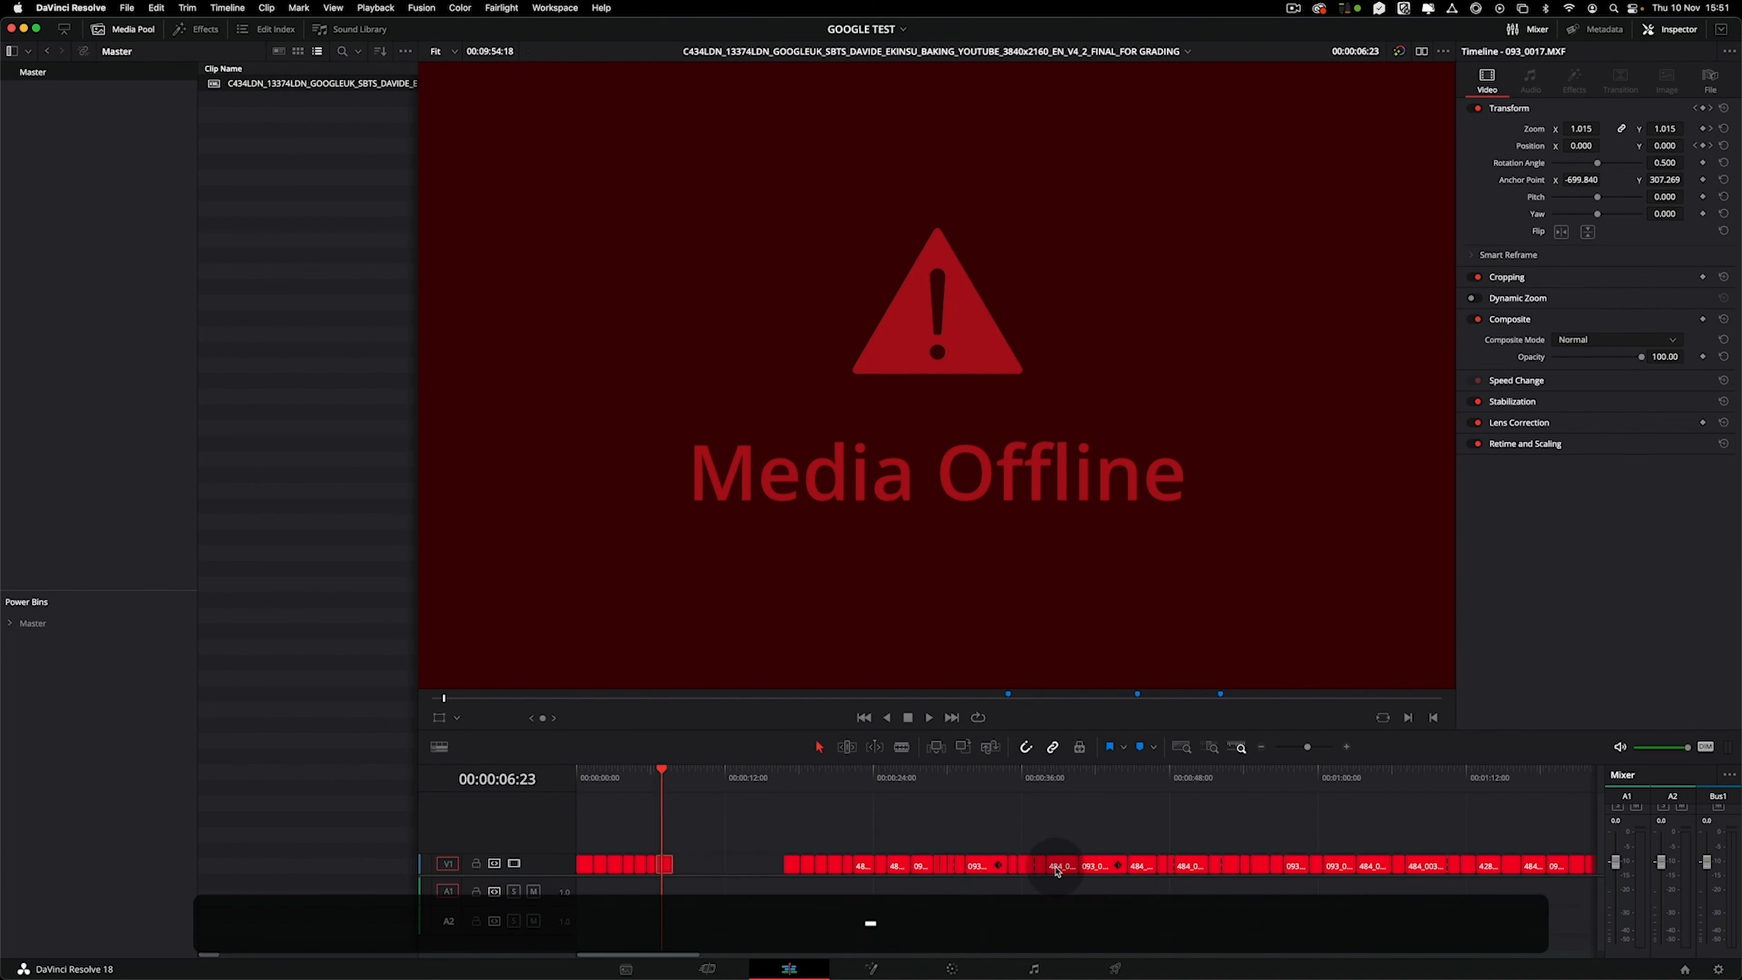
Reselect all the offline timeline clips and recheck their Conform Lock Enabled option.
{"action": "left_click_drag", "start_coordinate": [1479, 866], "coordinate": [590, 808]}
{"action": "right_click", "coordinate": [650, 857]}
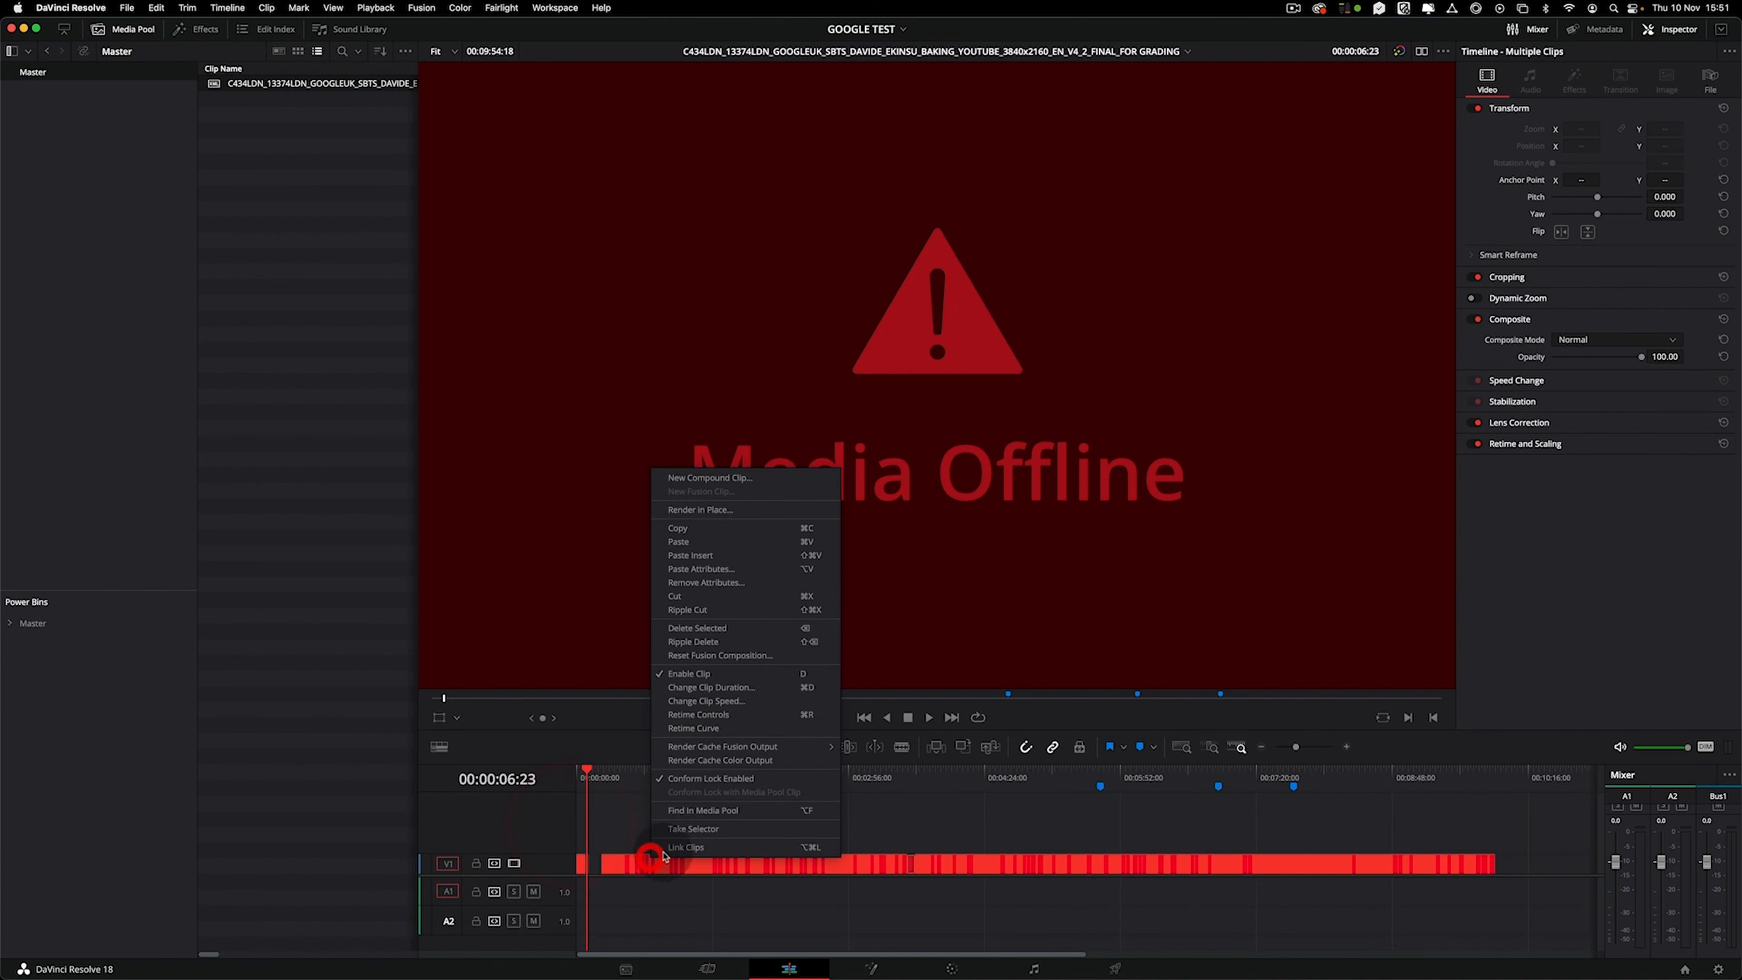
{"action": "left_click", "coordinate": [922, 804]}
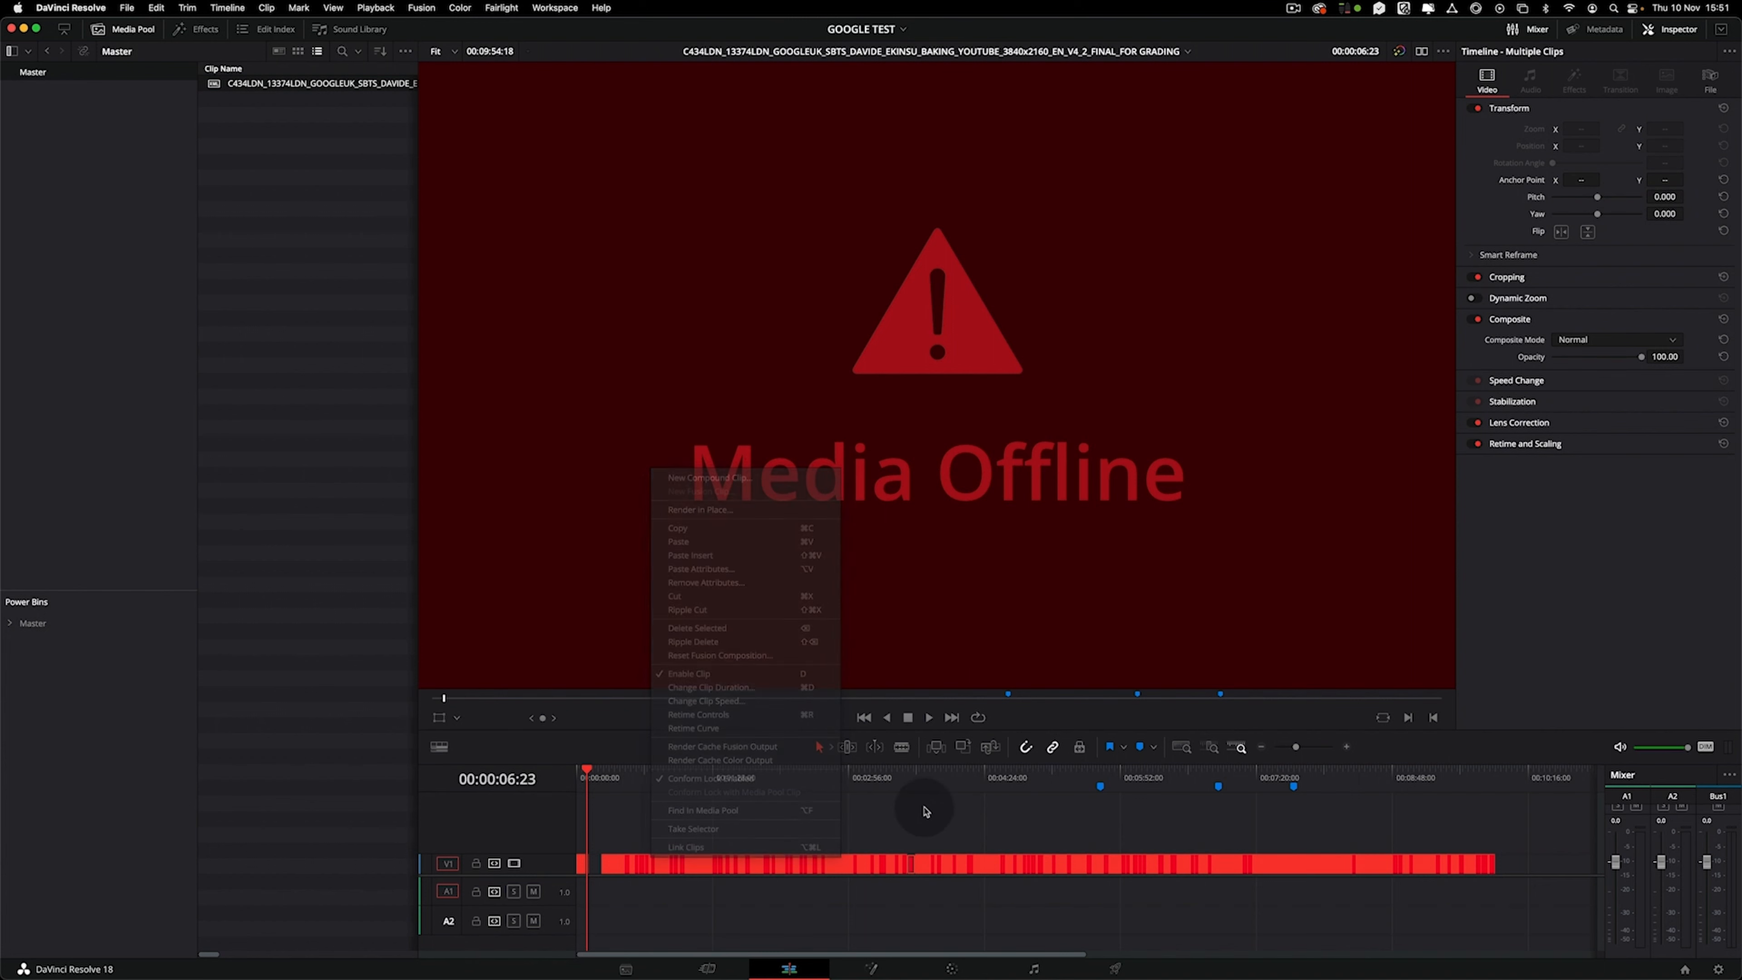
{"action": "key", "text": "equal"}
{"action": "key", "text": "equal"}
{"action": "key", "text": "equal"}
{"action": "key", "text": "equal"}
{"action": "key", "text": "equal"}
{"action": "key", "text": "equal"}
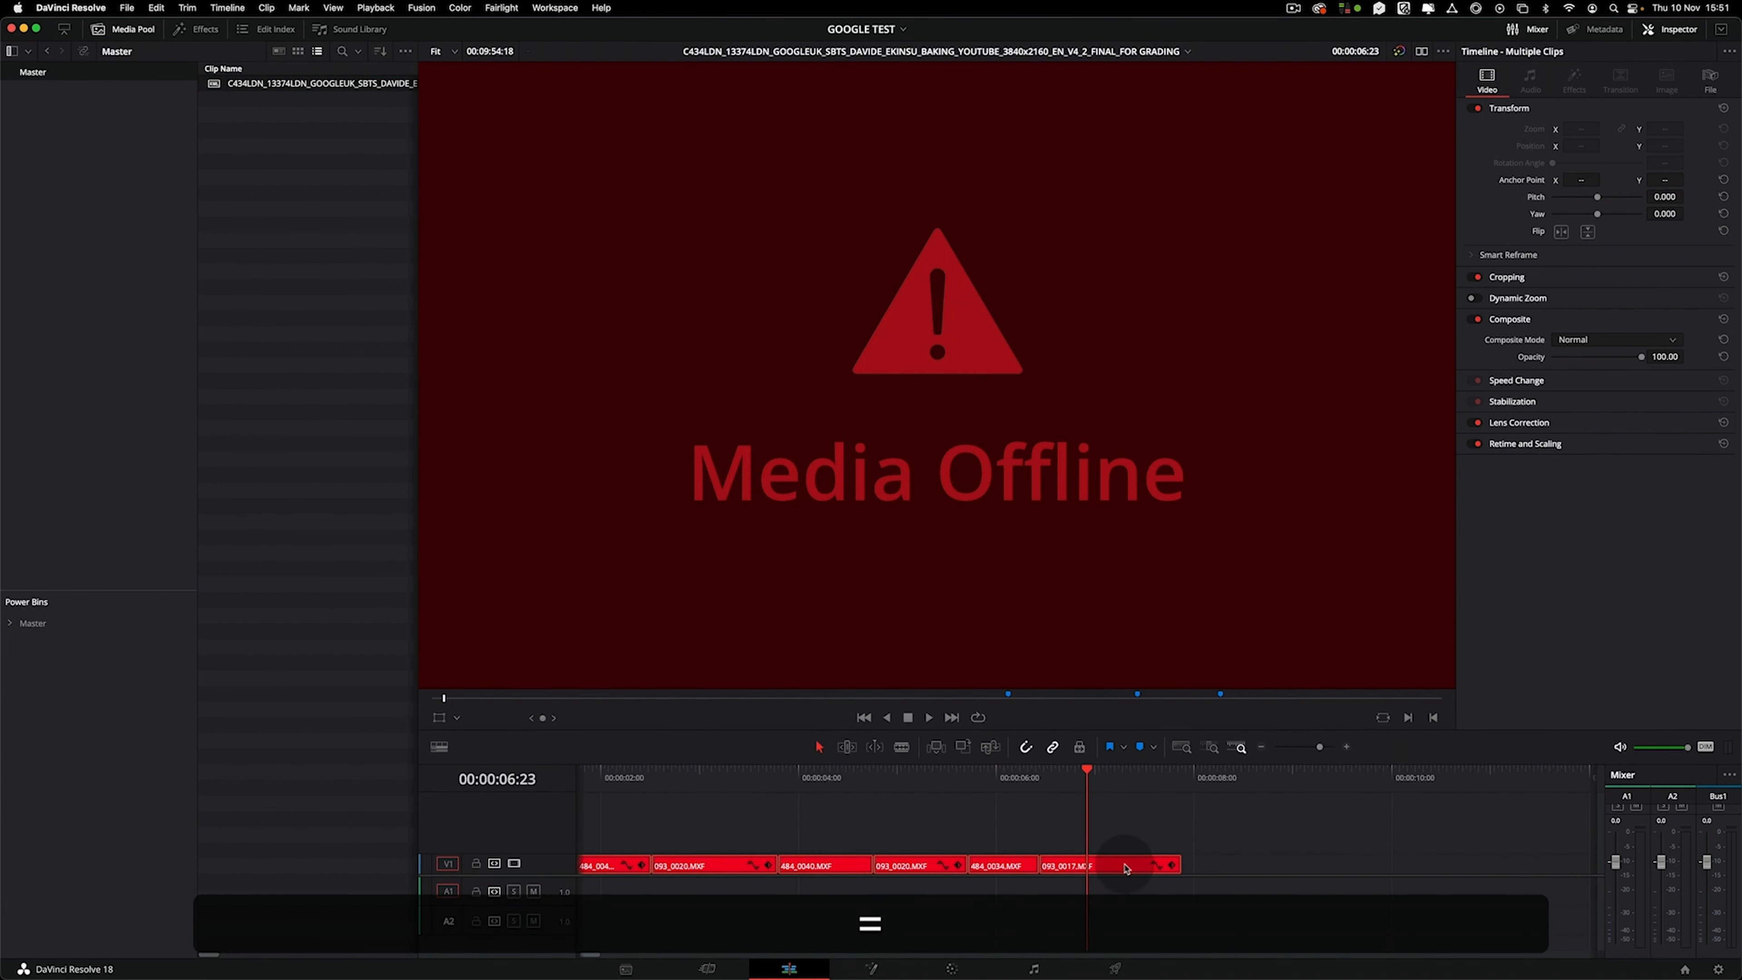
{"action": "key", "text": "minus"}
{"action": "key", "text": "minus"}
{"action": "key", "text": "minus"}
{"action": "key", "text": "minus"}
{"action": "key", "text": "minus"}
{"action": "key", "text": "minus"}
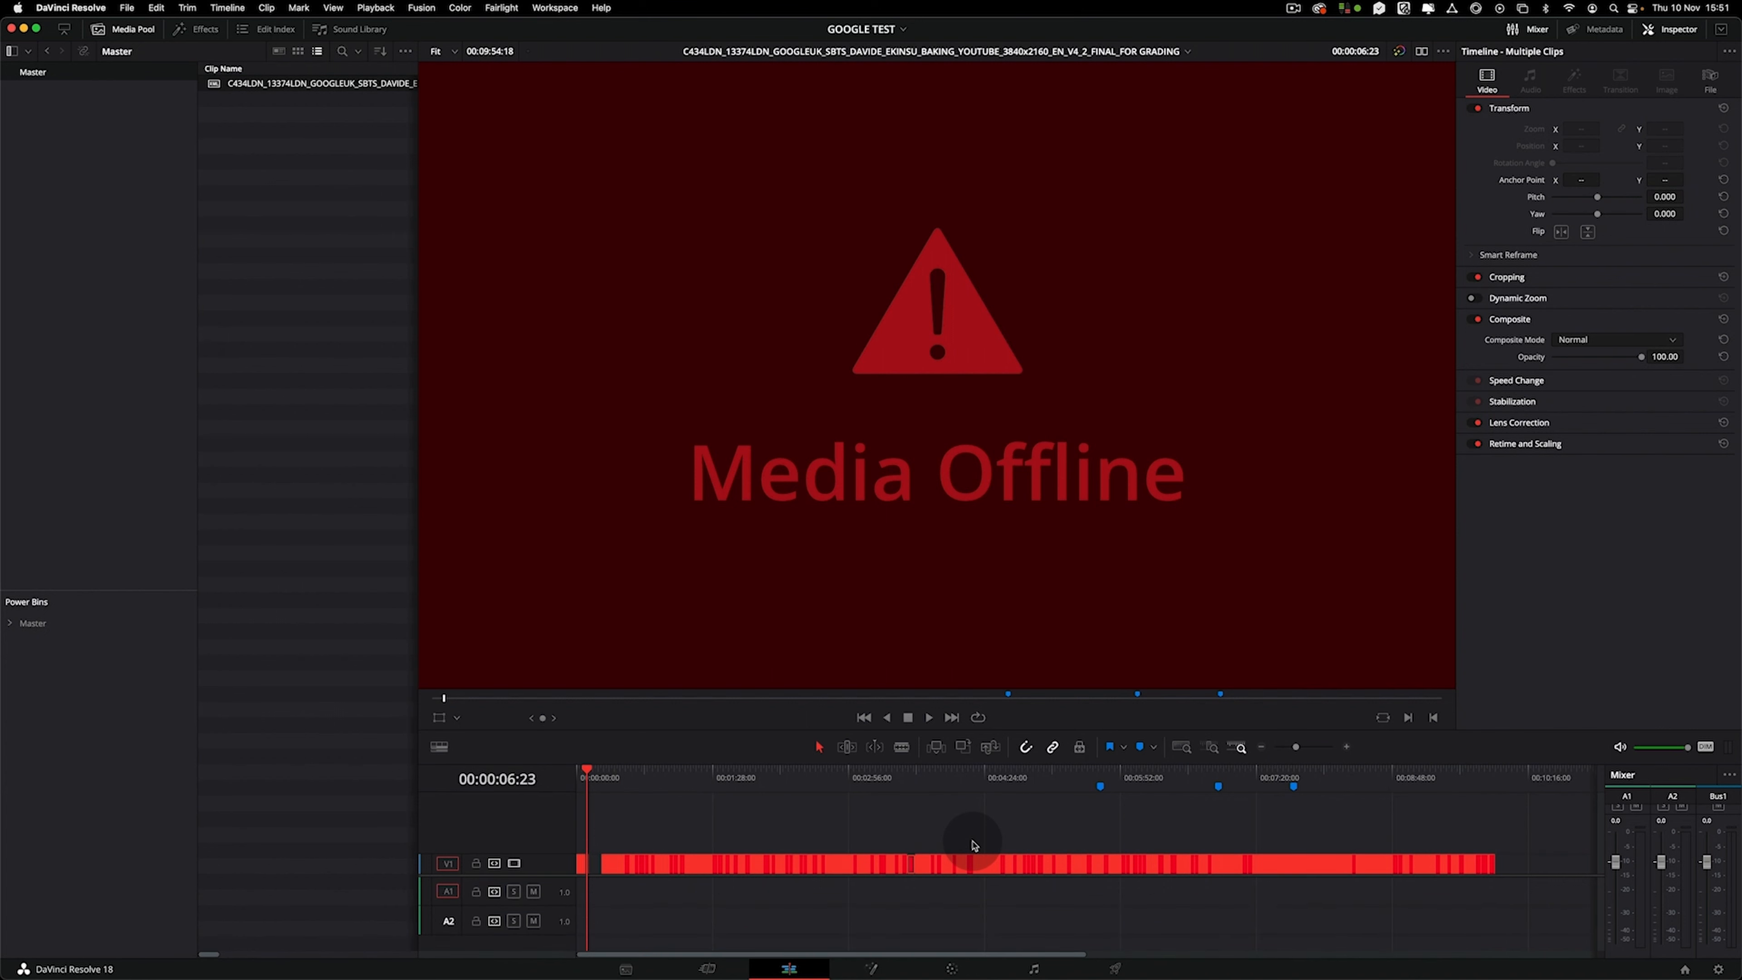
{"action": "left_click", "coordinate": [806, 832]}
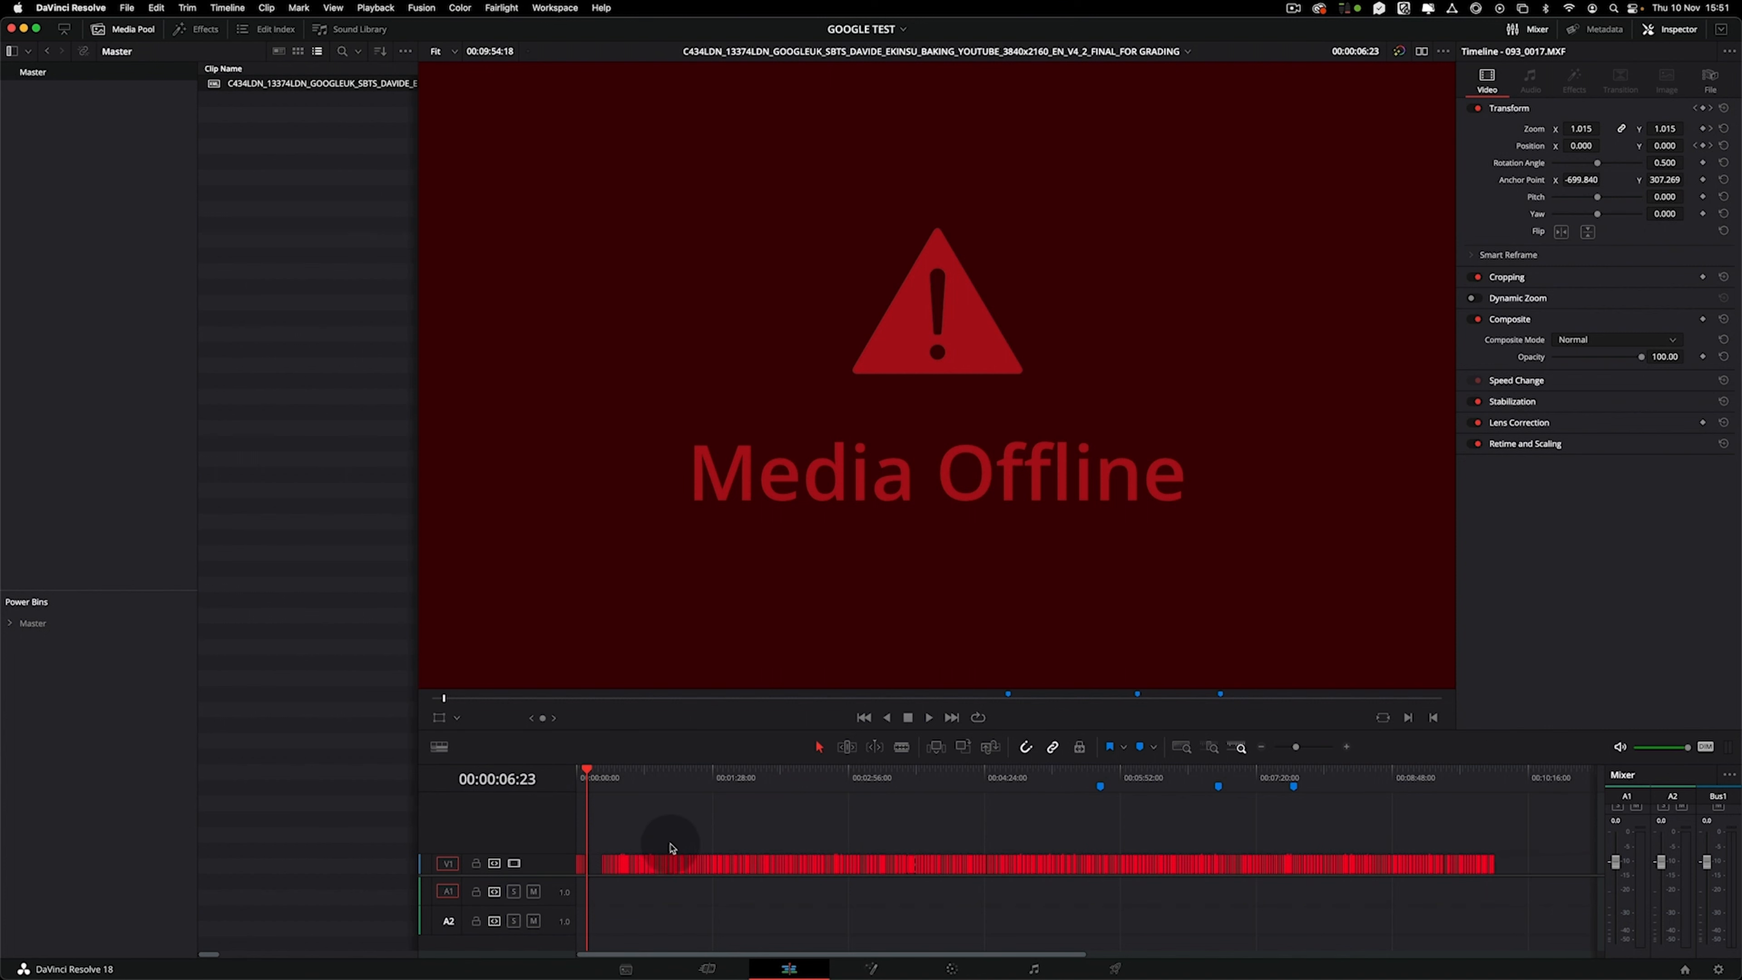
{"action": "key", "text": "equal"}
{"action": "key", "text": "equal"}
{"action": "key", "text": "equal"}
{"action": "key", "text": "equal"}
{"action": "key", "text": "equal"}
{"action": "key", "text": "equal"}
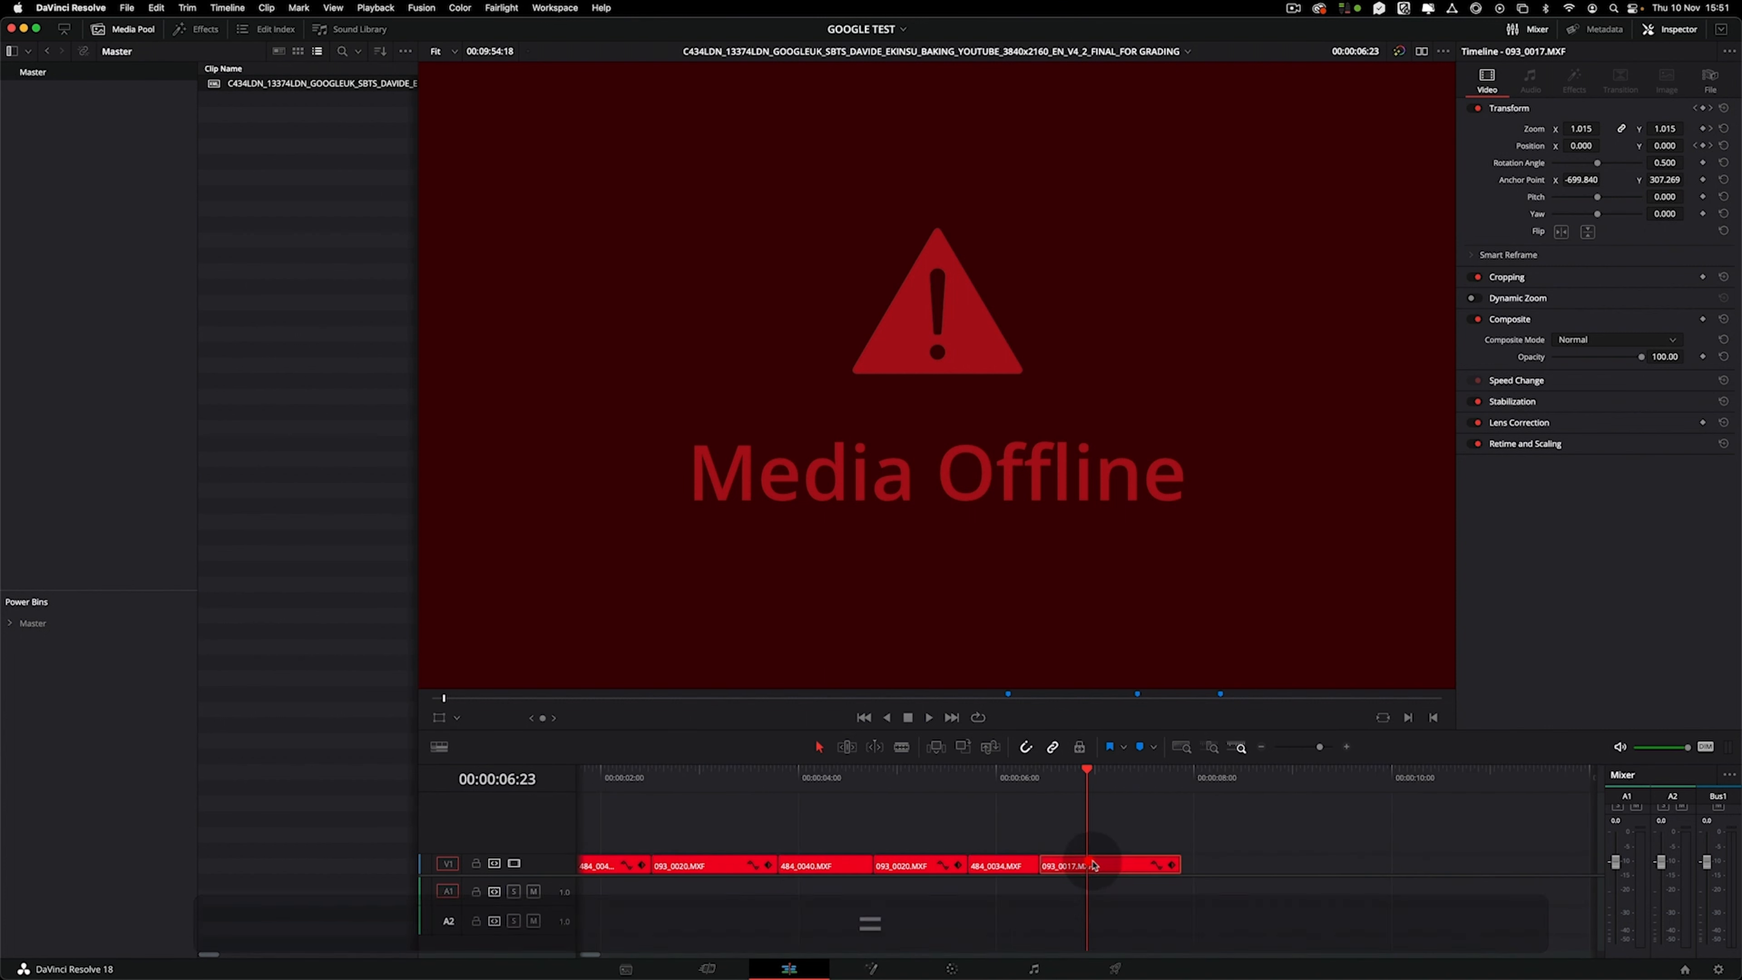
{"action": "key", "text": "minus"}
{"action": "key", "text": "minus"}
{"action": "key", "text": "minus"}
{"action": "key", "text": "minus"}
{"action": "key", "text": "minus"}
{"action": "key", "text": "minus"}
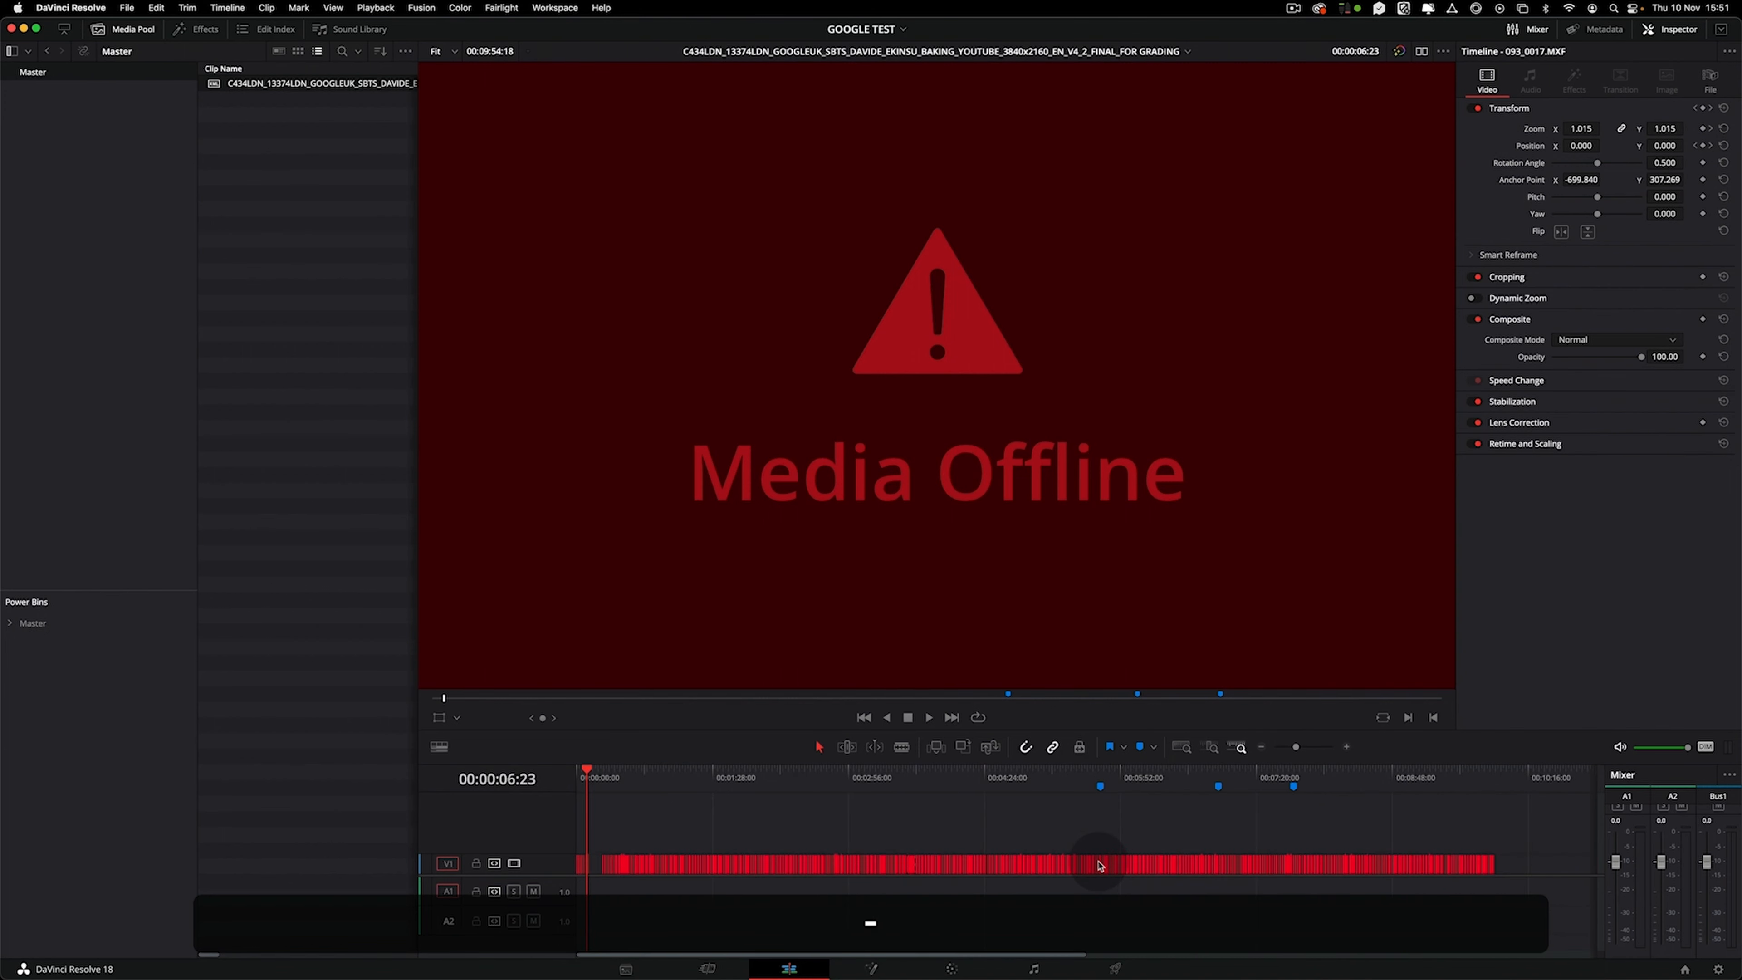
Create FOOTAGE and SEQUENCE bins under Master and move the imported timeline into the SEQUENCE bin.
{"action": "right_click", "coordinate": [41, 72]}
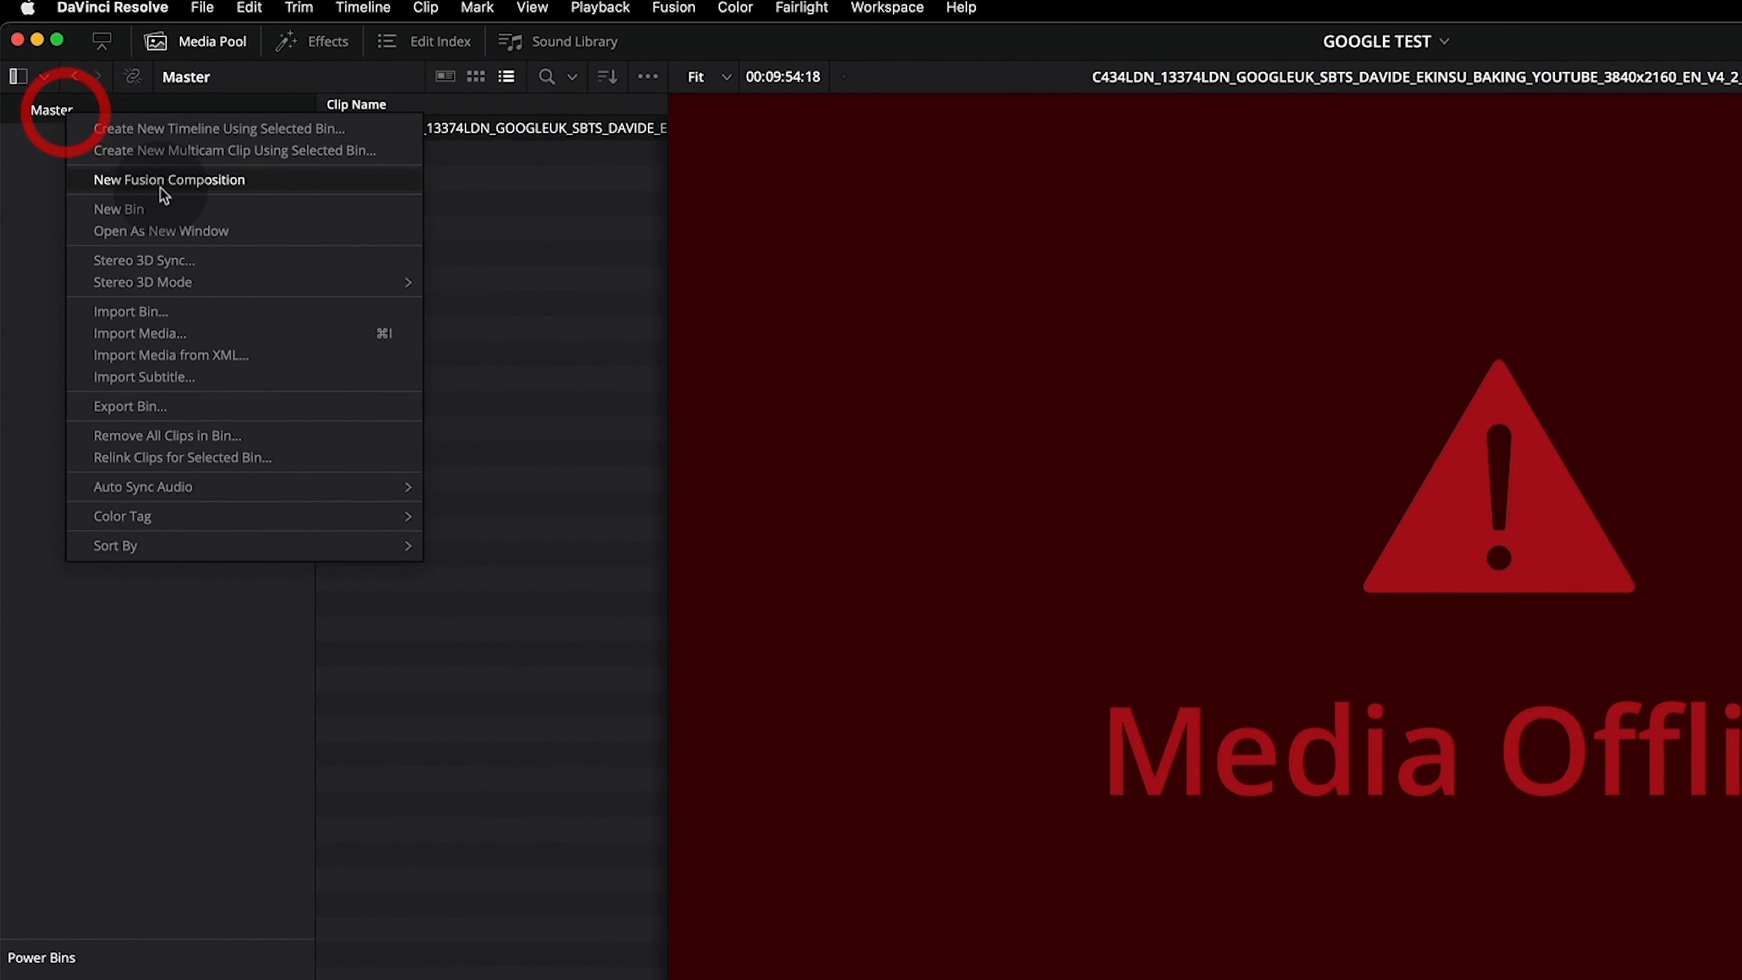
{"action": "left_click", "coordinate": [163, 204]}
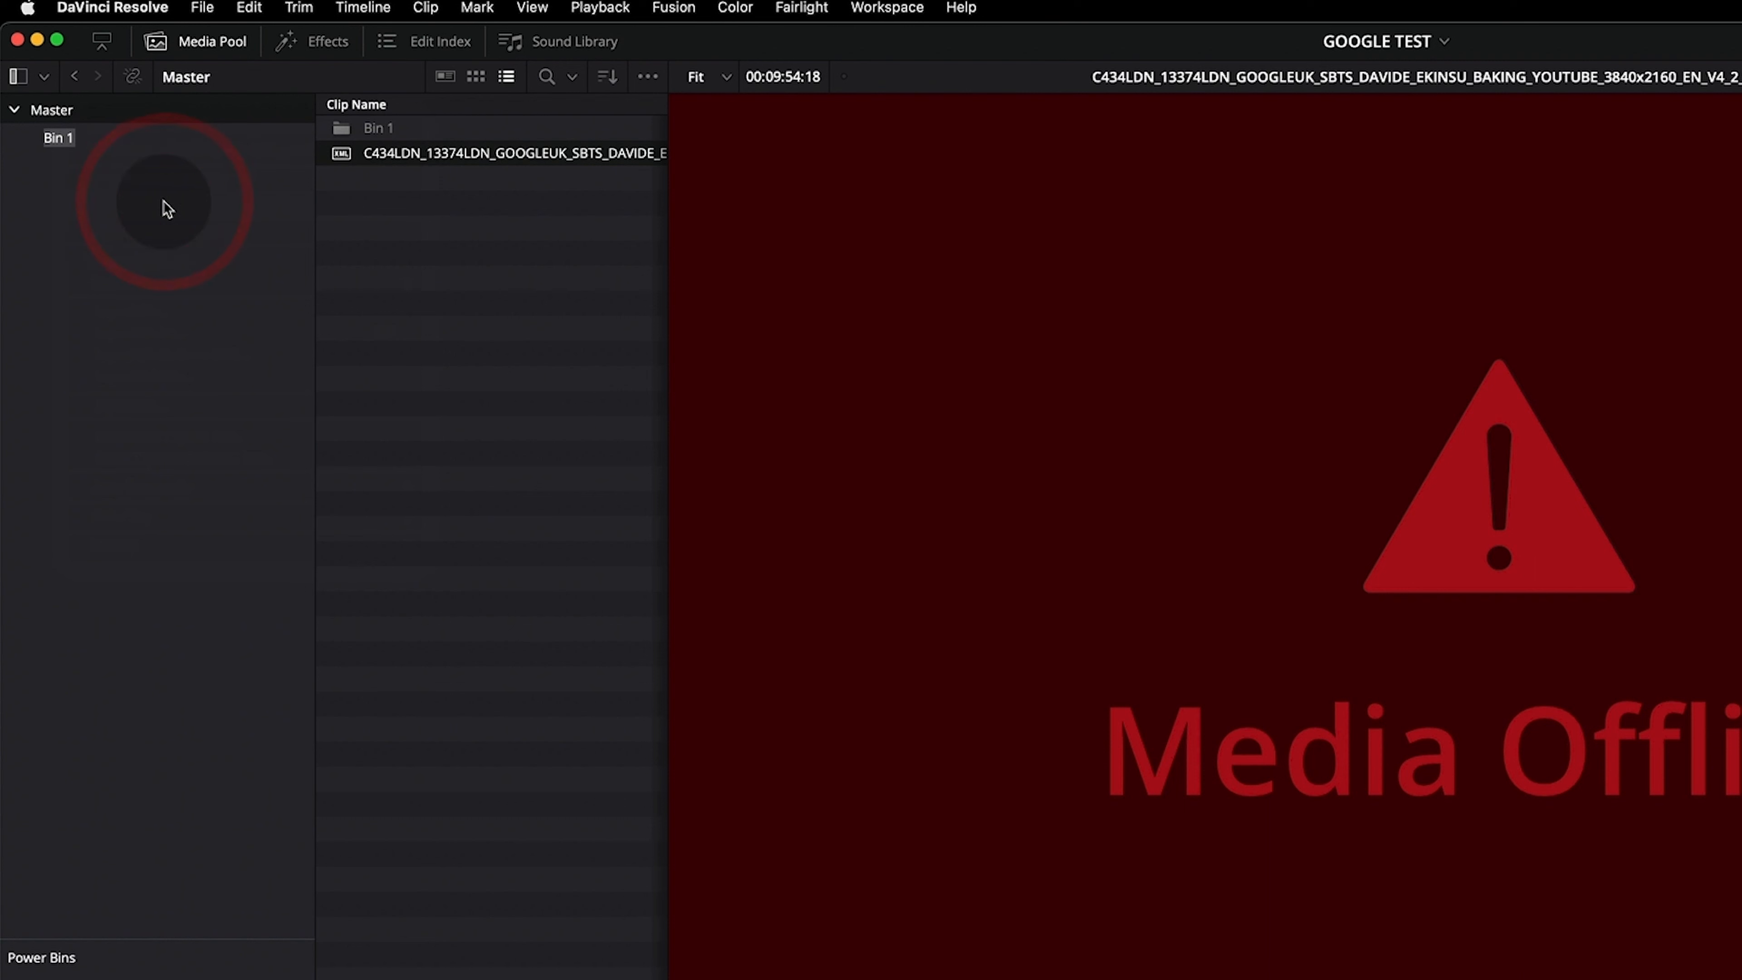
{"action": "left_click", "coordinate": [208, 205]}
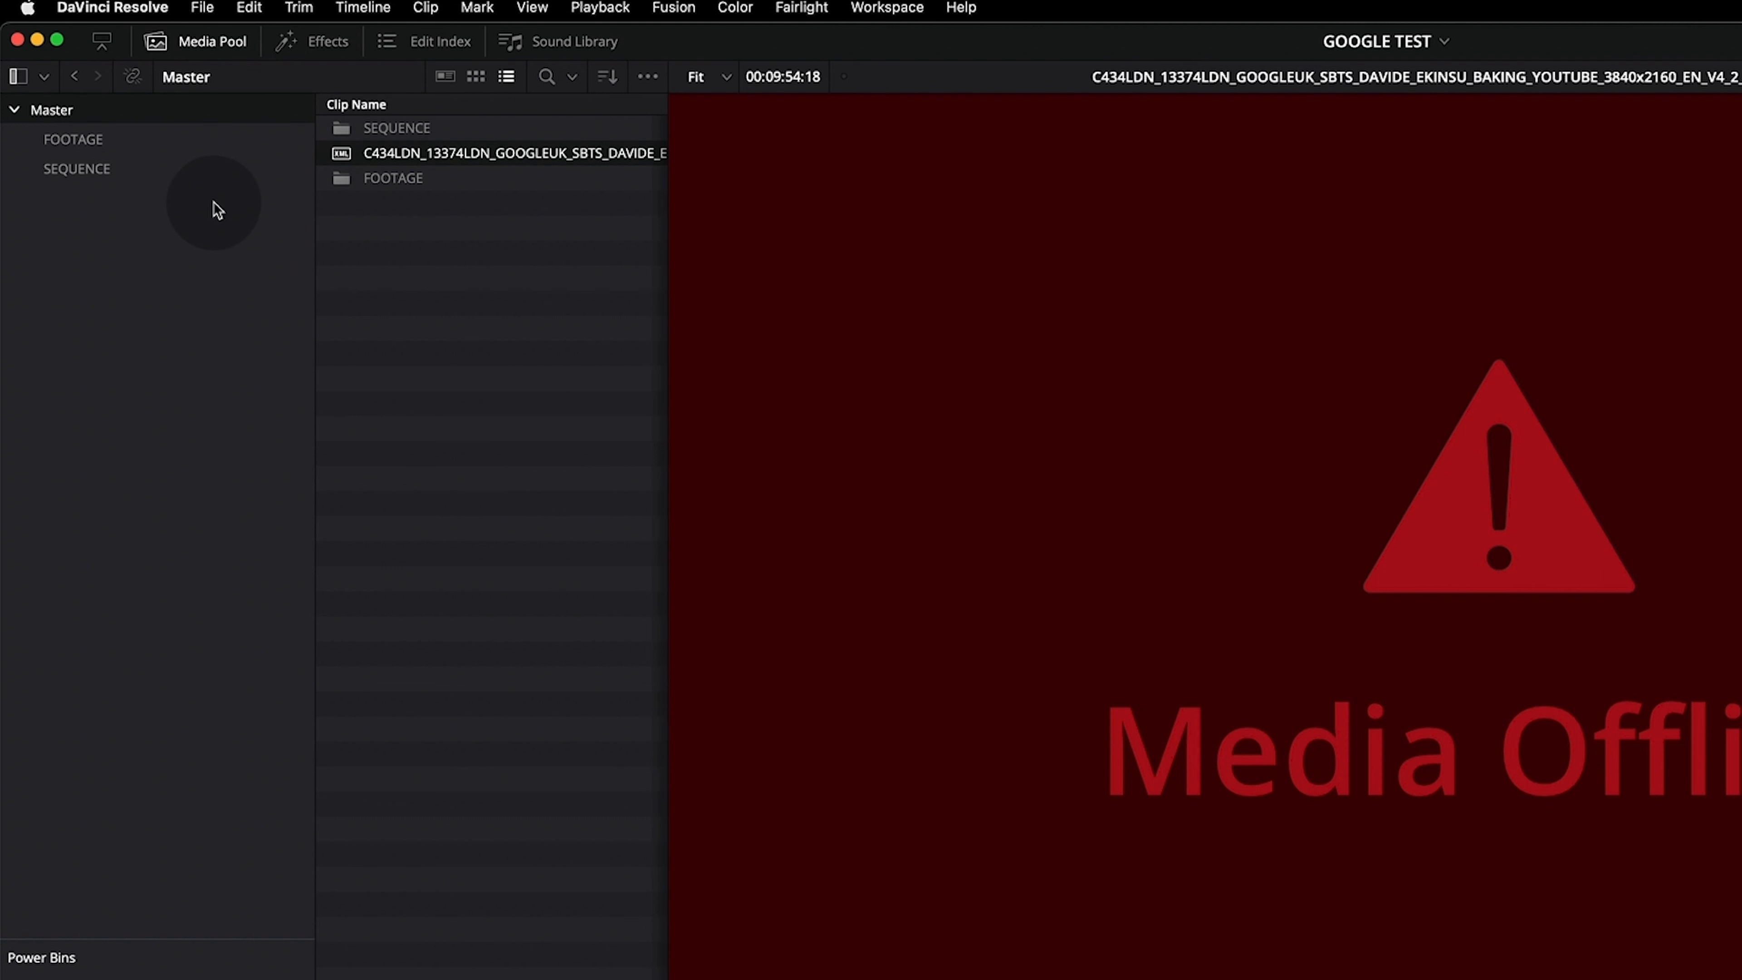
{"action": "left_click_drag", "start_coordinate": [392, 151], "coordinate": [393, 127]}
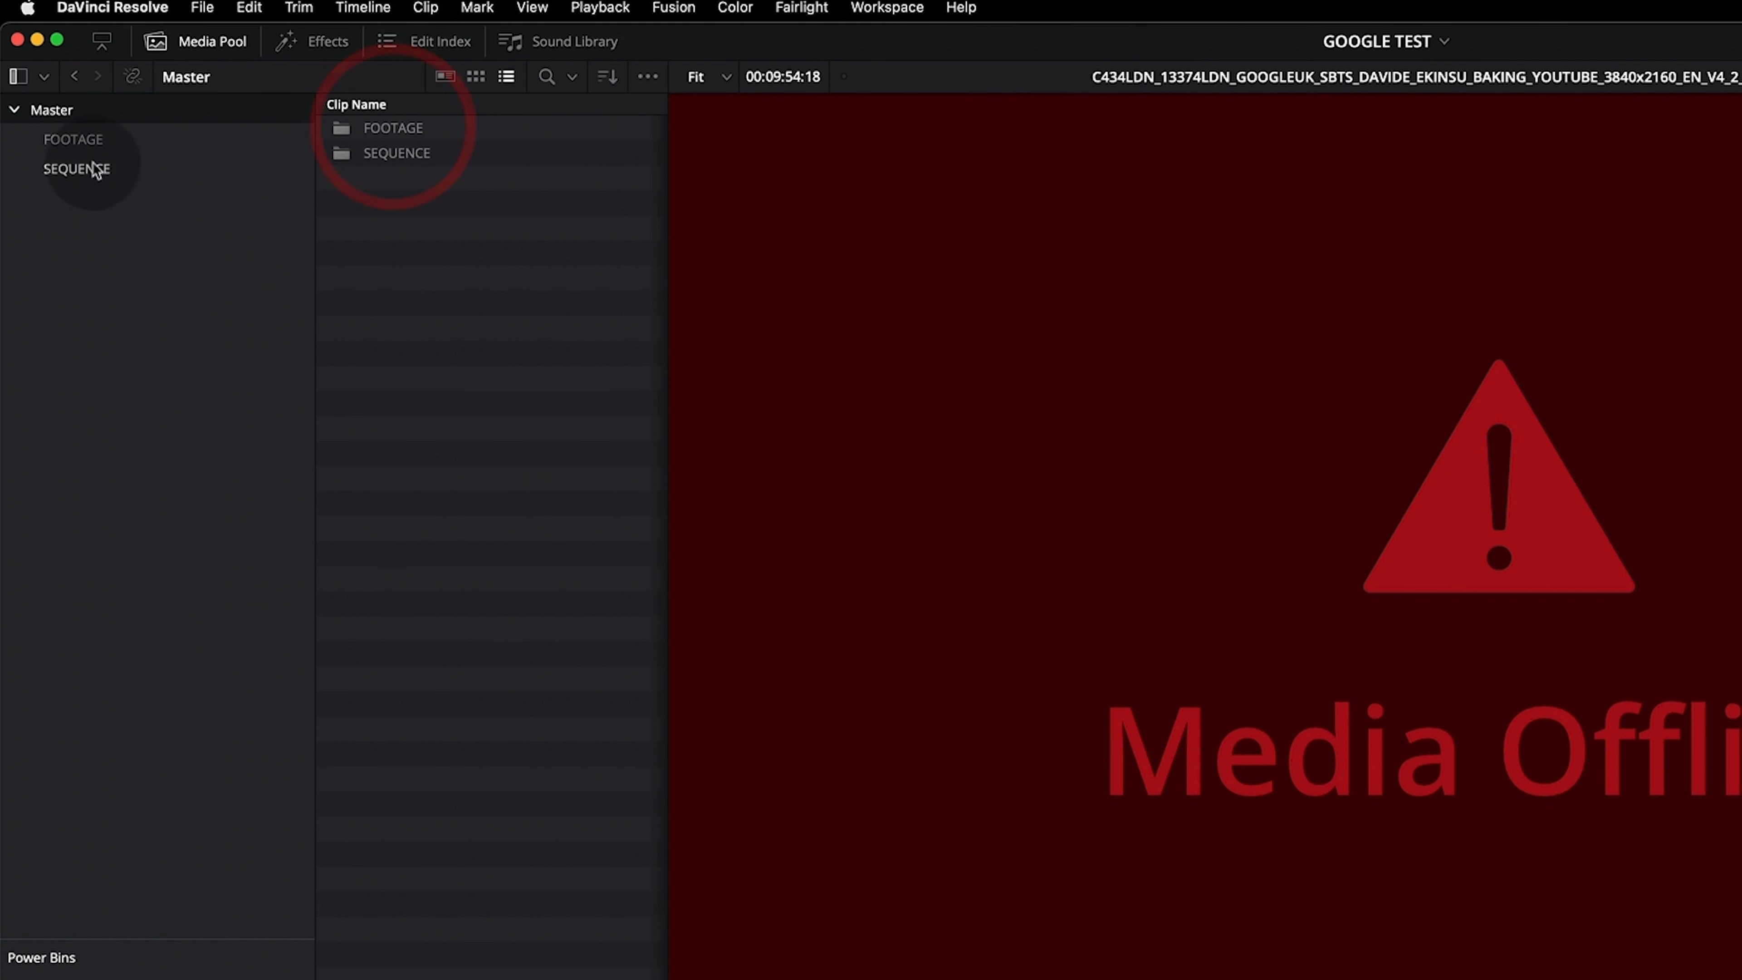
Import the CAM A, CAM B, CAM C and CAM D folders from Finder into the FOOTAGE bin and collapse its folder tree.
{"action": "left_click", "coordinate": [74, 142]}
{"action": "left_click", "coordinate": [1101, 774]}
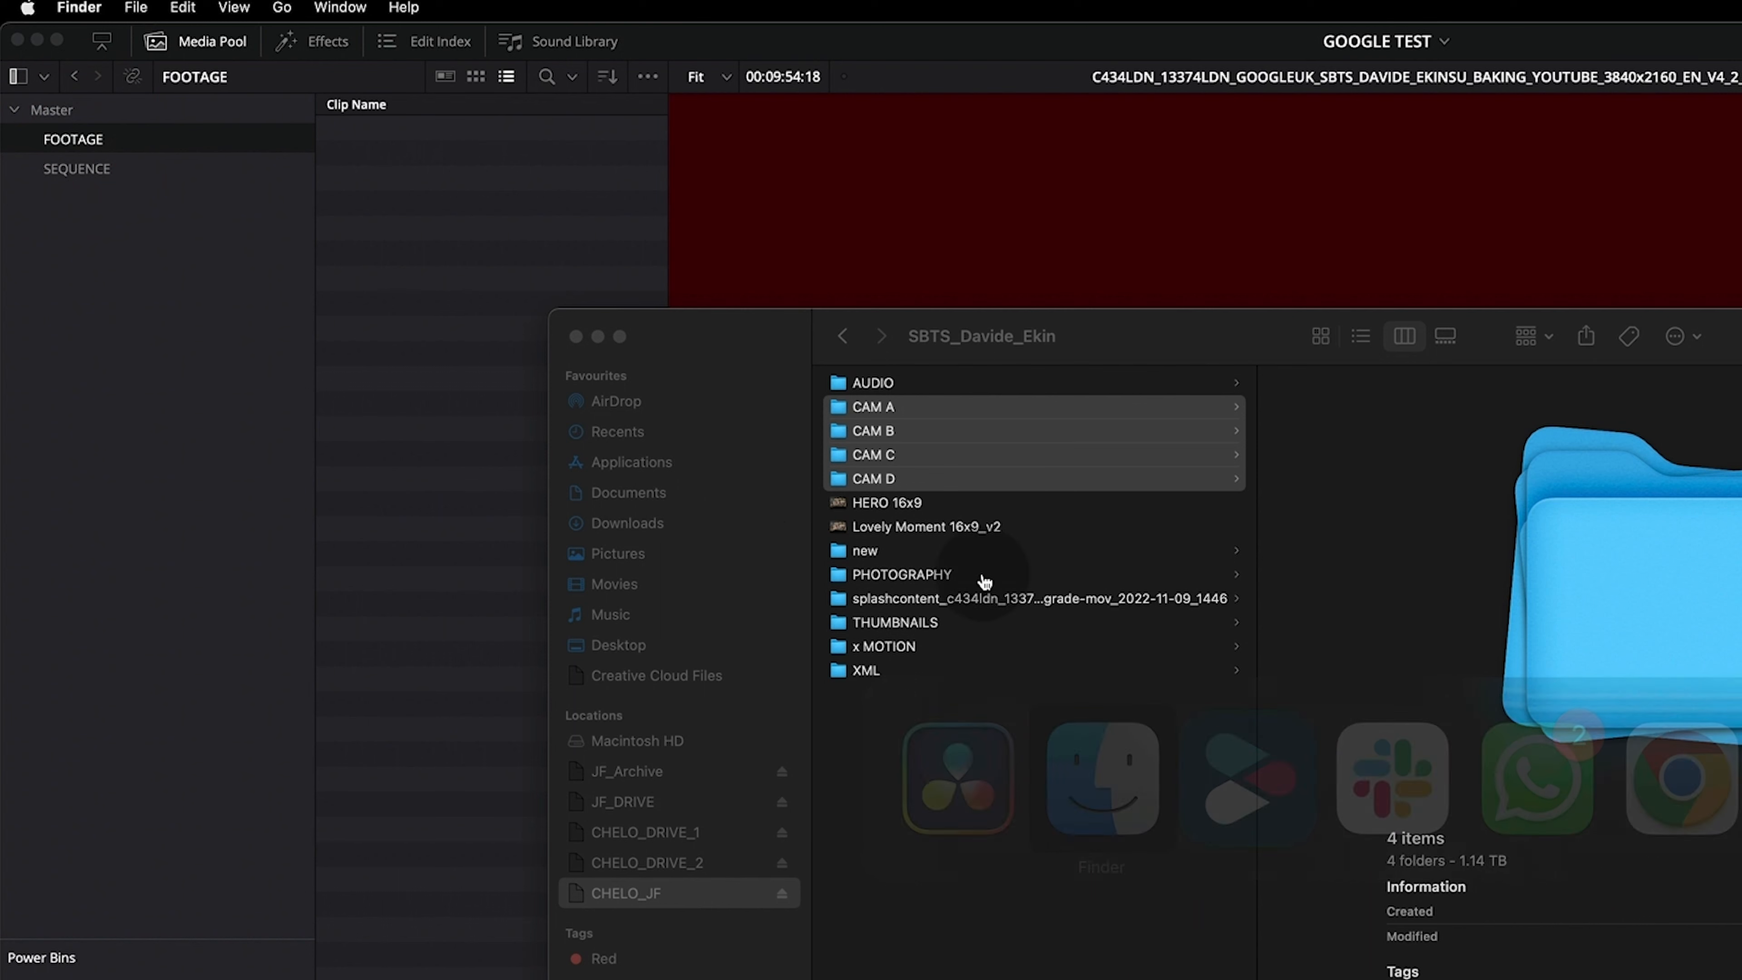
{"action": "left_click_drag", "start_coordinate": [718, 364], "coordinate": [86, 138]}
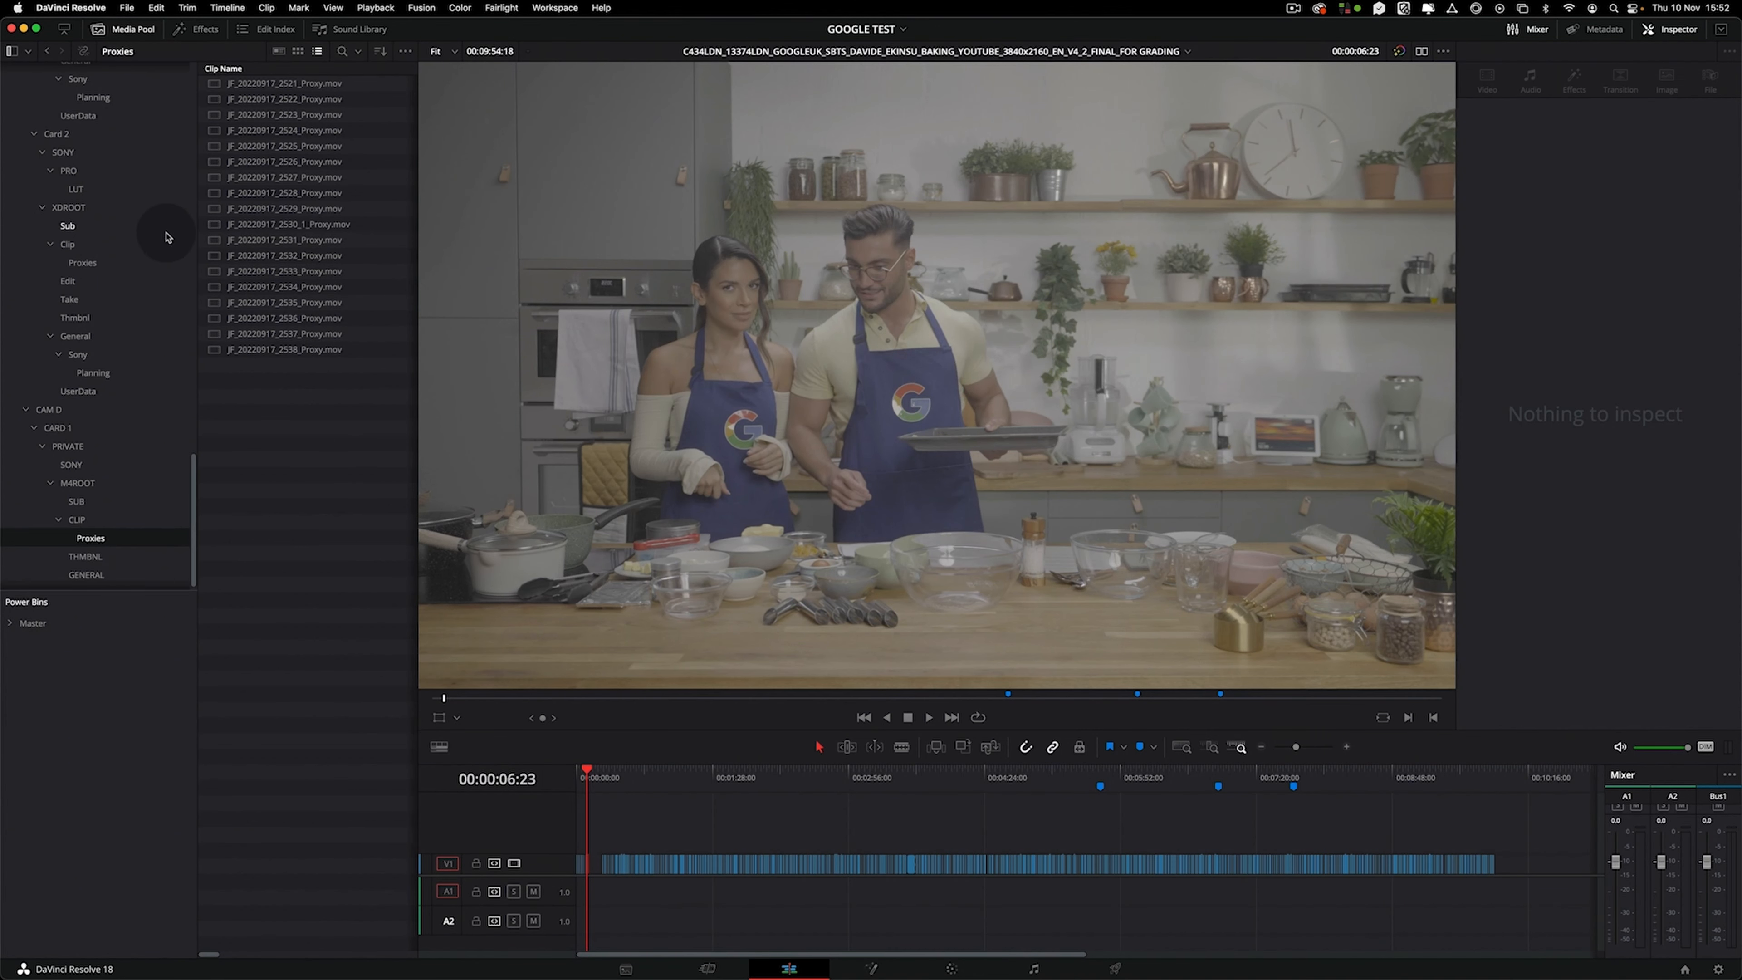
{"action": "scroll", "coordinate": [105, 253], "scroll_direction": "up", "scroll_amount": 15}
{"action": "left_click", "coordinate": [15, 91]}
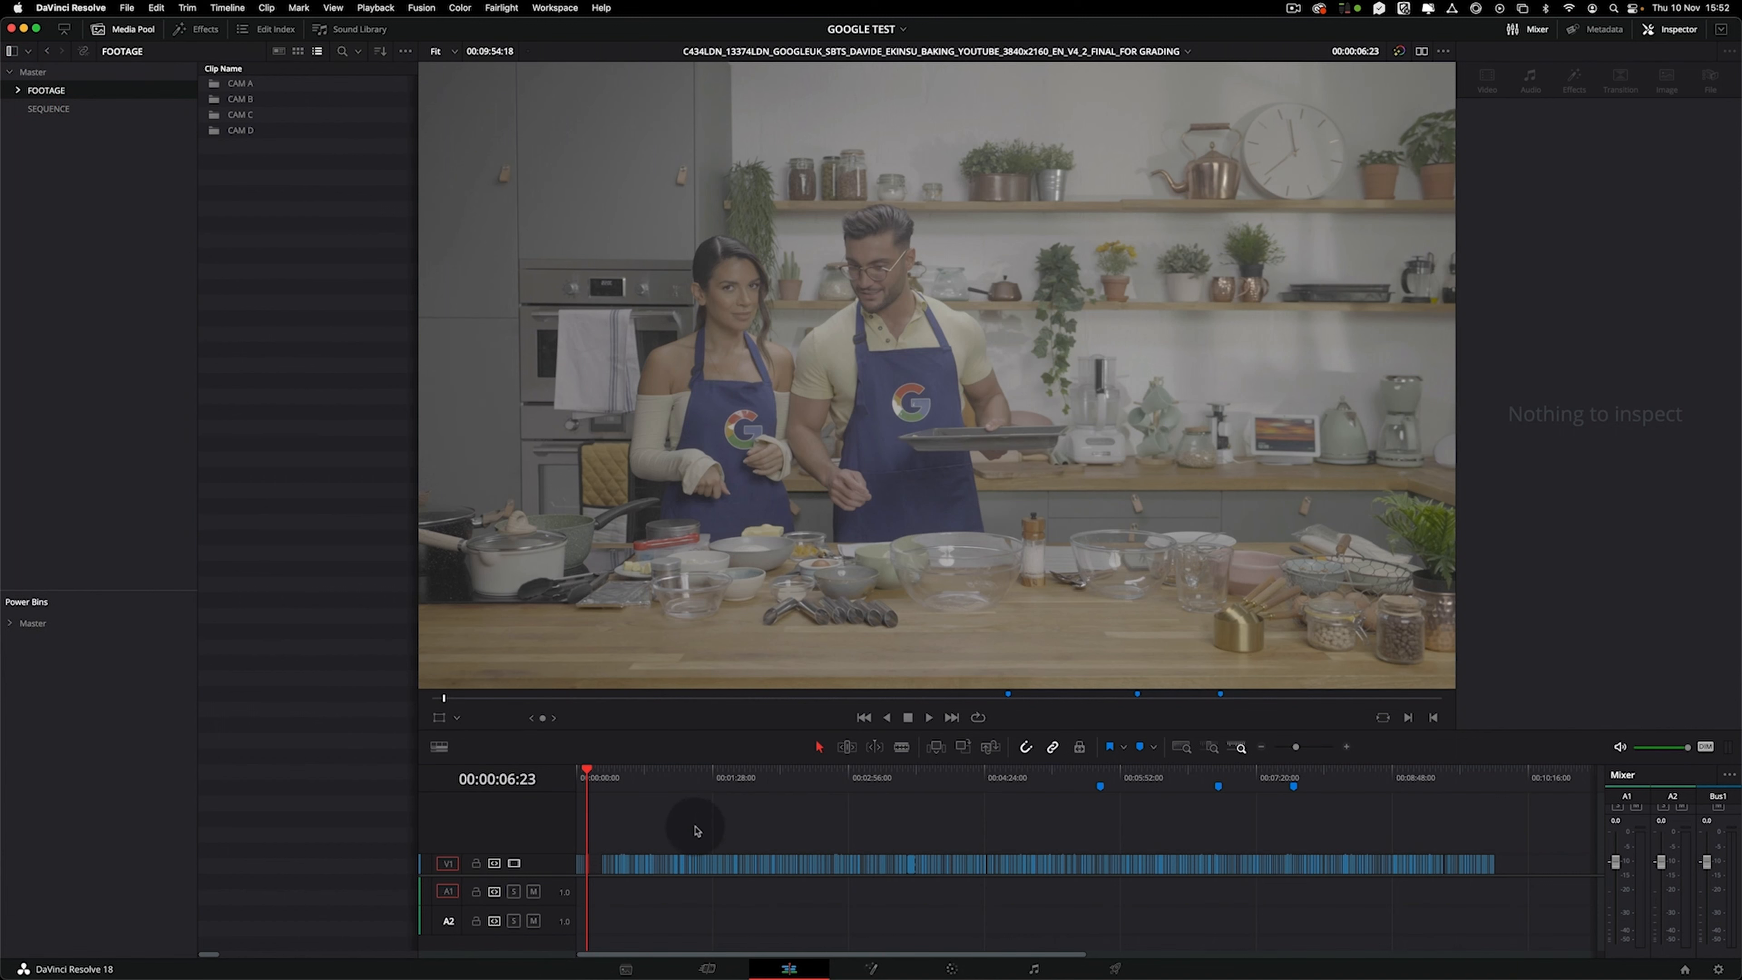
Scrub the relinked timeline and play it from 00:01:41:00 to check the footage and reframing.
{"action": "left_click", "coordinate": [684, 816]}
{"action": "left_click_drag", "start_coordinate": [588, 773], "coordinate": [733, 827]}
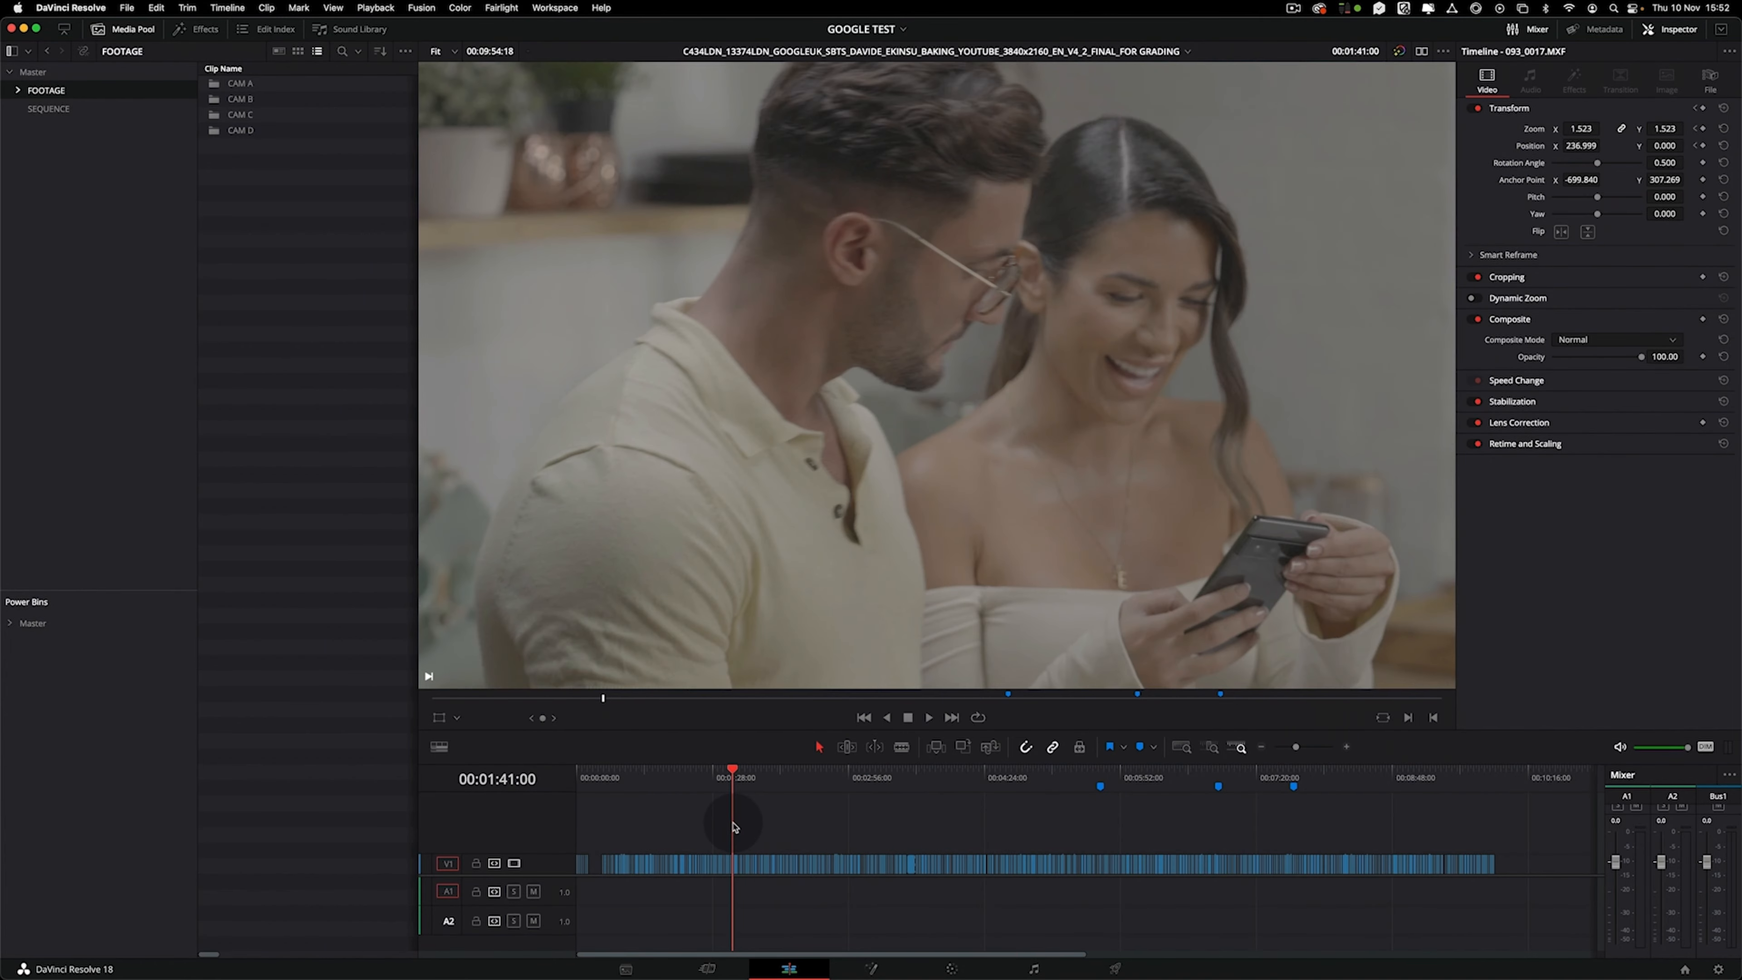
{"action": "key", "text": "space"}
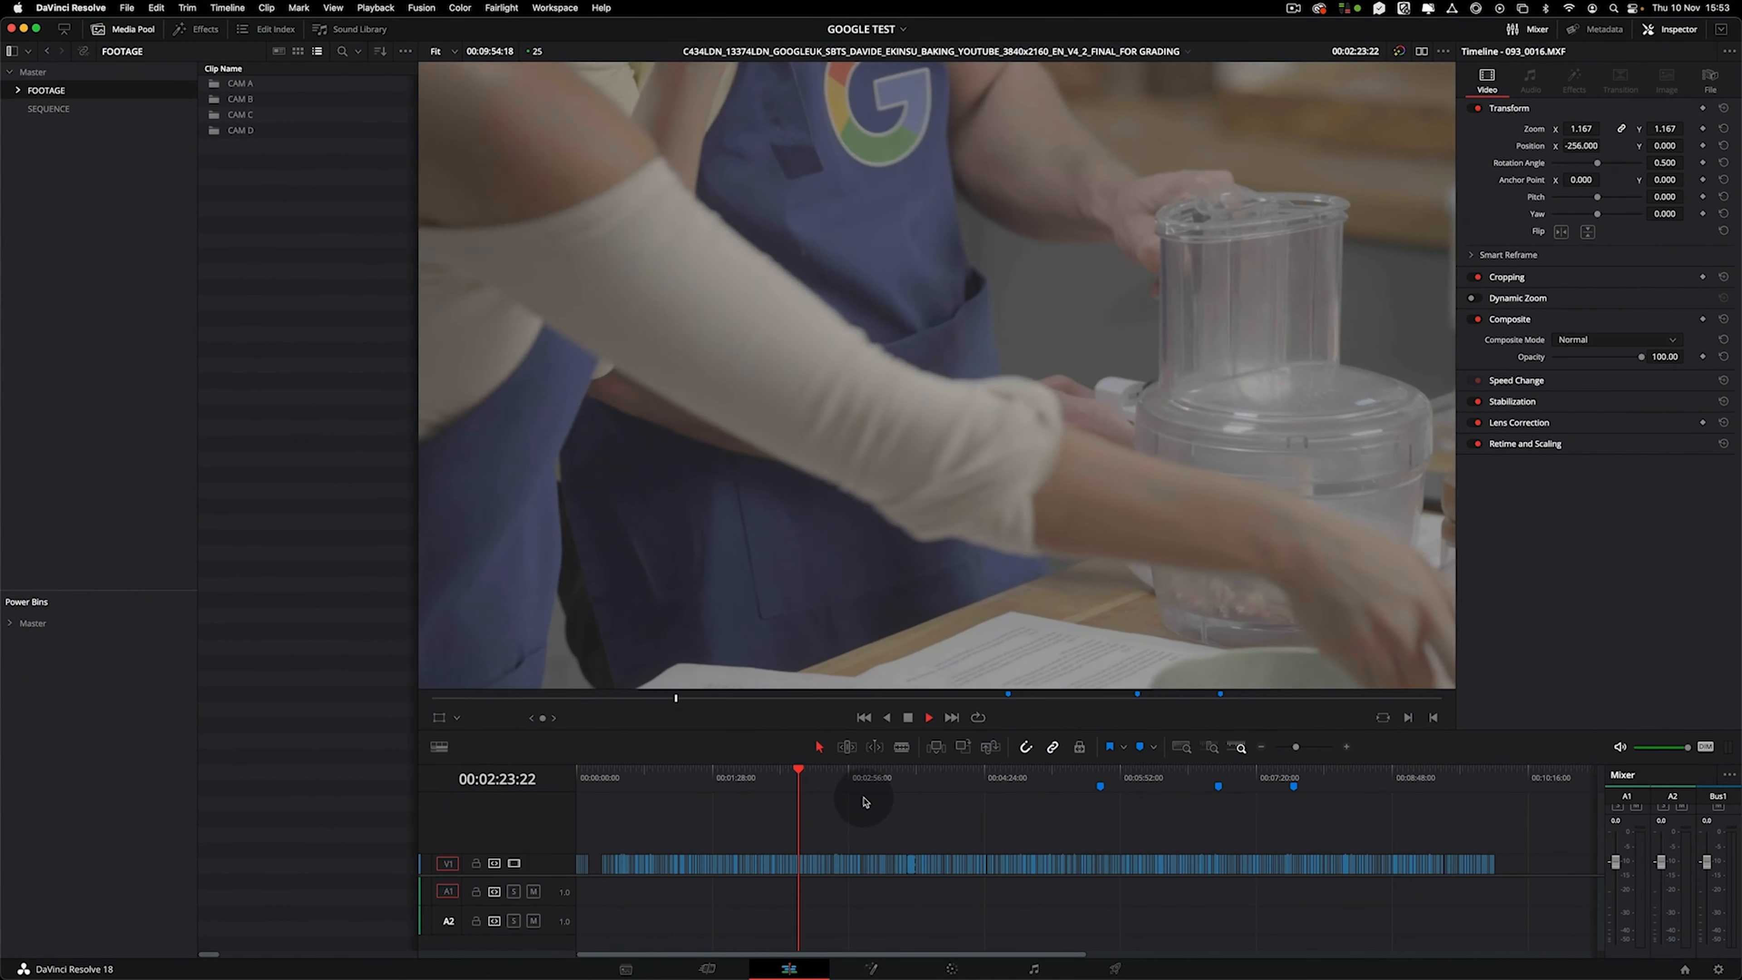
{"action": "left_click", "coordinate": [677, 778]}
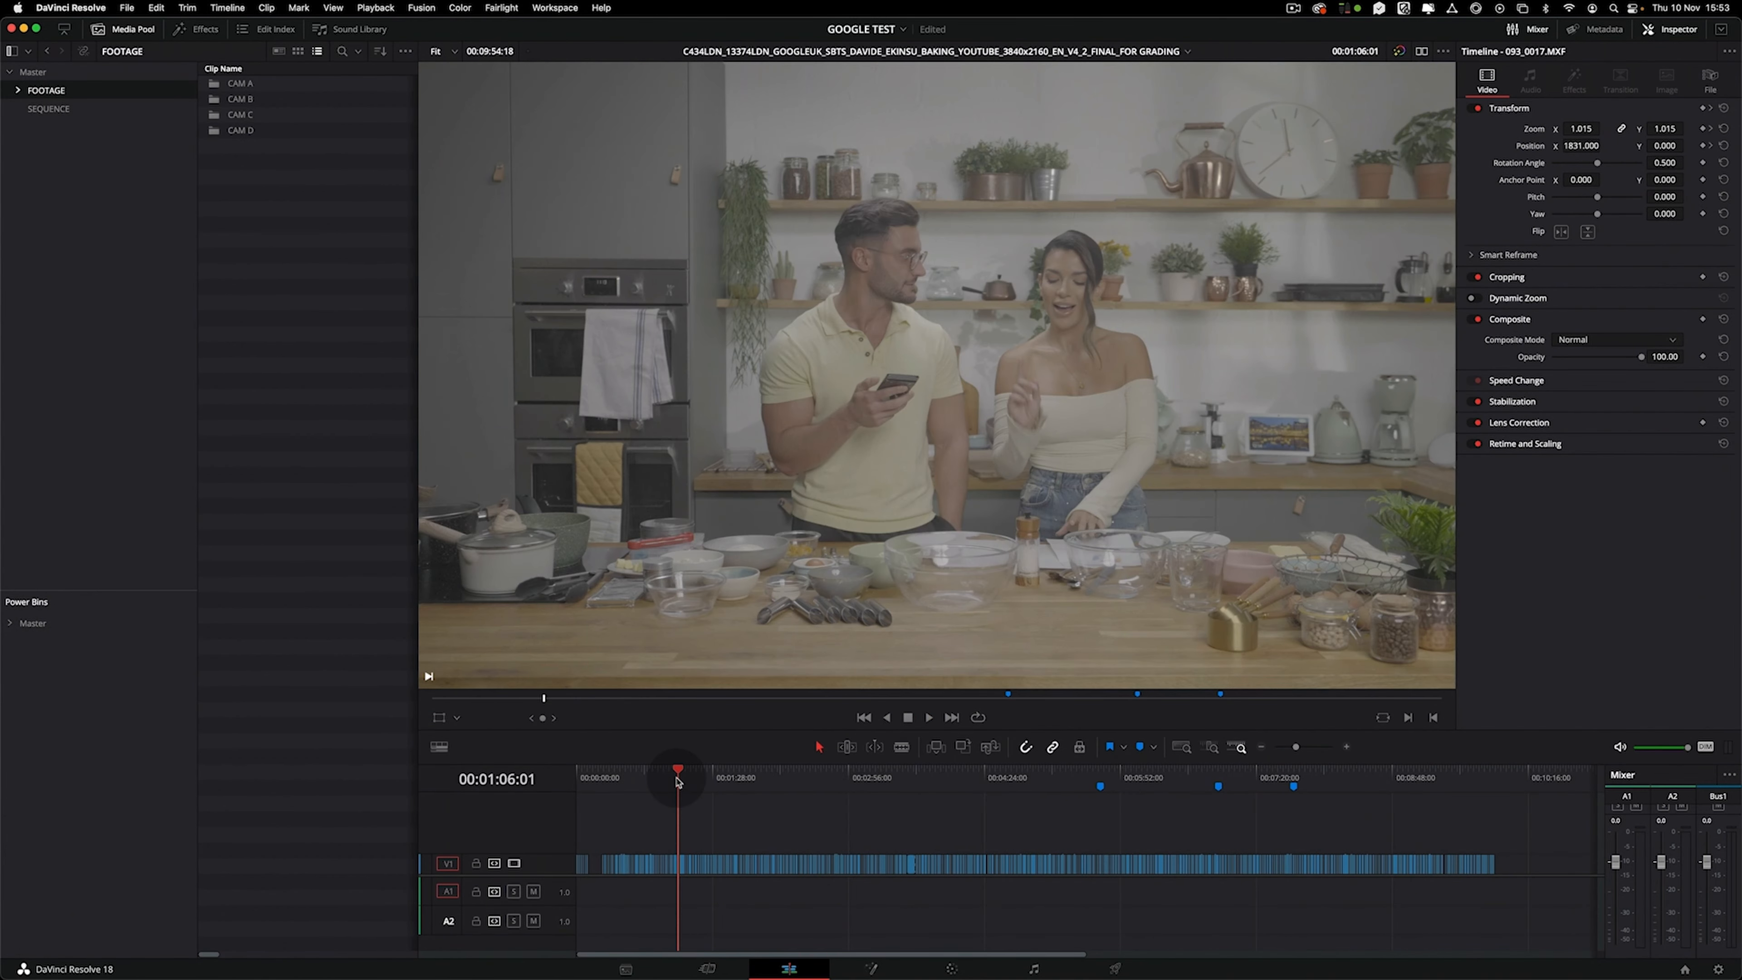
Return the playhead to the timeline start and play the opening clips close up.
{"action": "left_click_drag", "start_coordinate": [676, 782], "coordinate": [548, 789]}
{"action": "key", "text": "="}
{"action": "key", "text": "="}
{"action": "key", "text": "="}
{"action": "key", "text": "="}
{"action": "key", "text": "="}
{"action": "key", "text": "="}
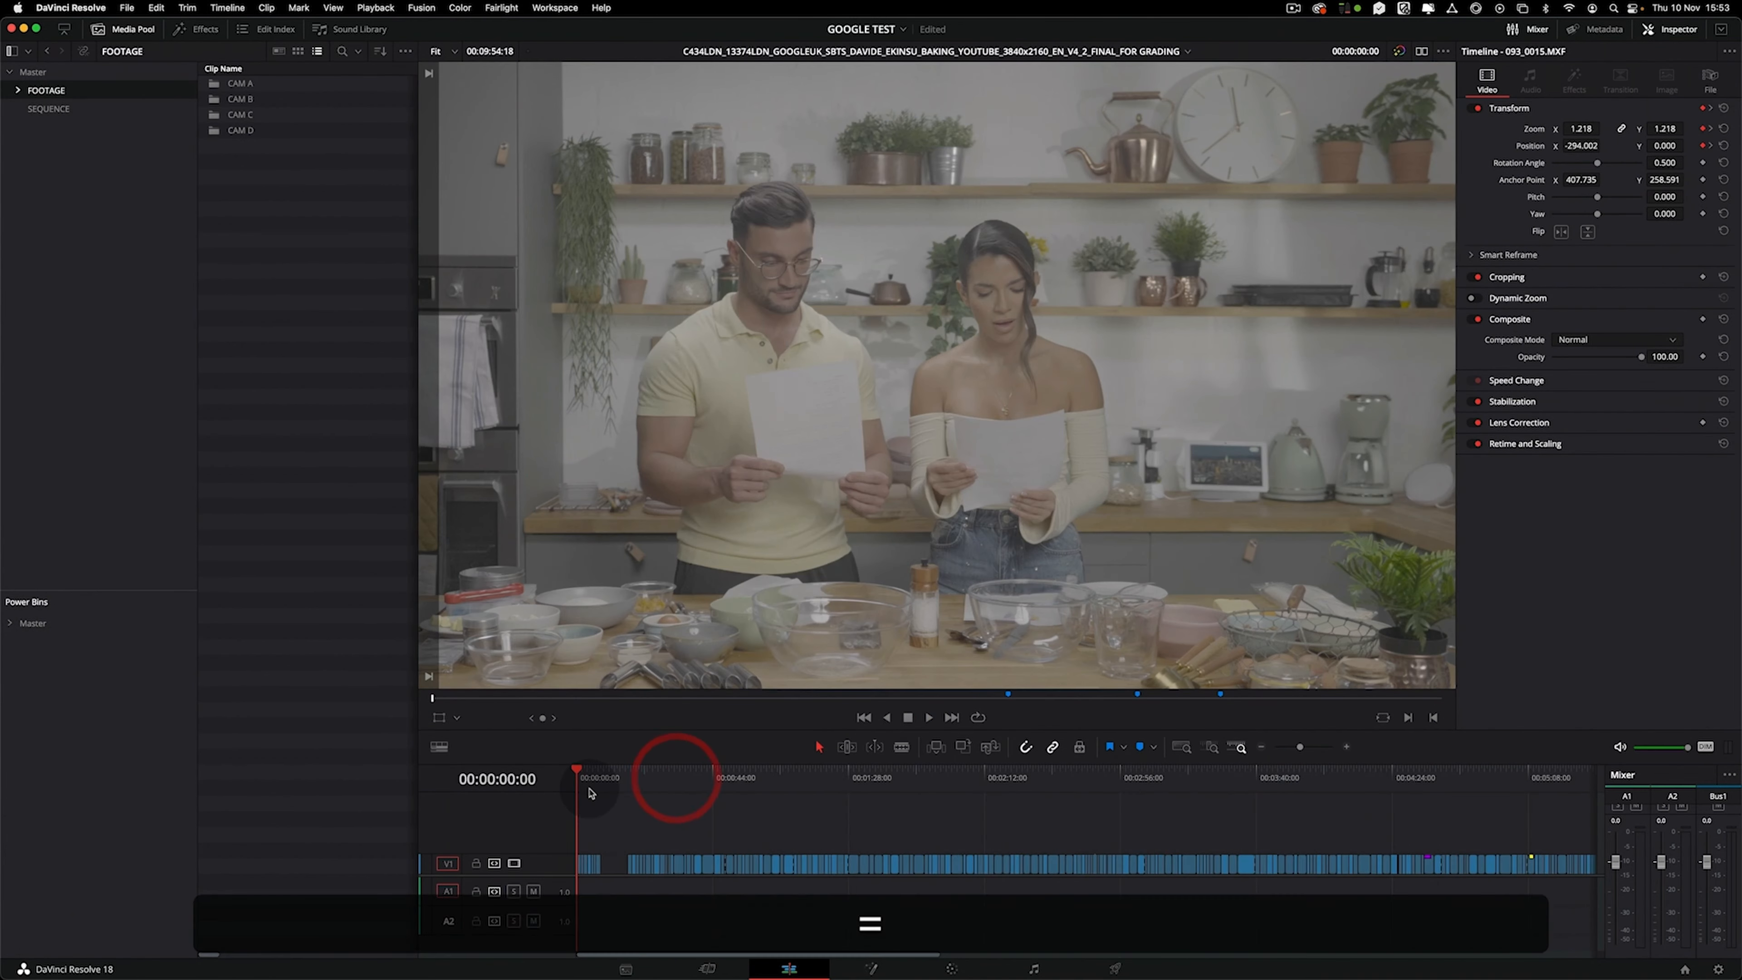
{"action": "key", "text": "space"}
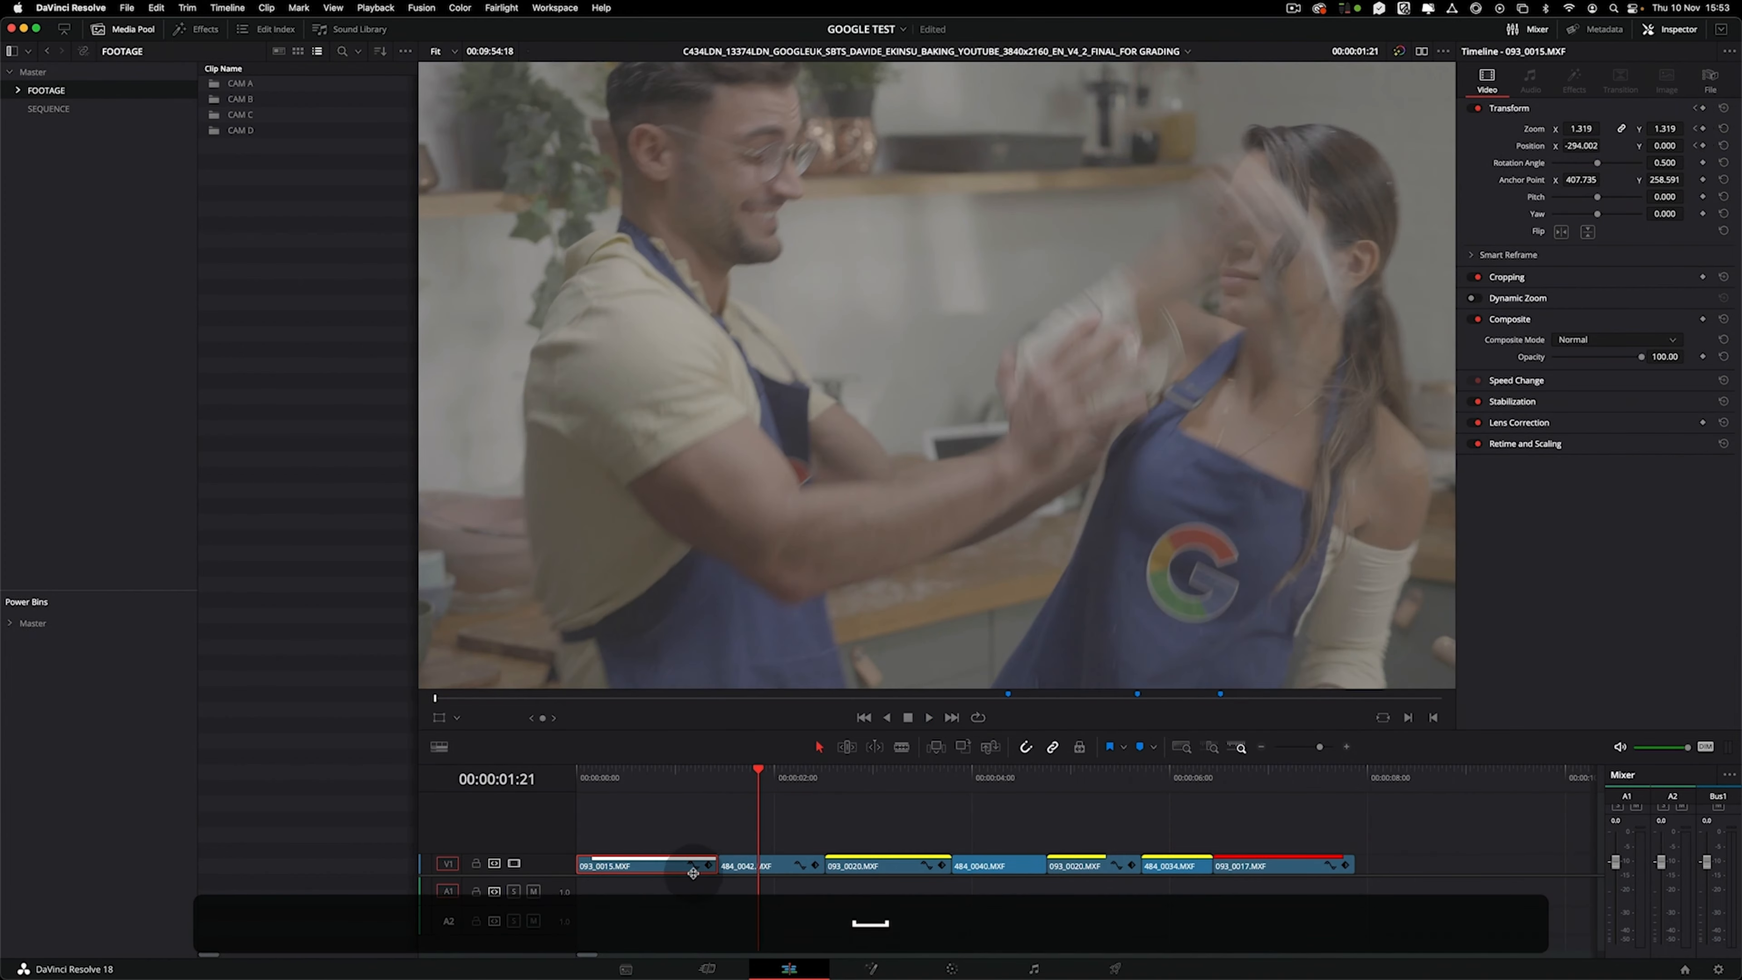
Mark the range of the first clip, 093_0015.MXF, and play it with looping on to check its zoom animation.
{"action": "left_click", "coordinate": [638, 779]}
{"action": "left_click", "coordinate": [619, 781]}
{"action": "key", "text": "x"}
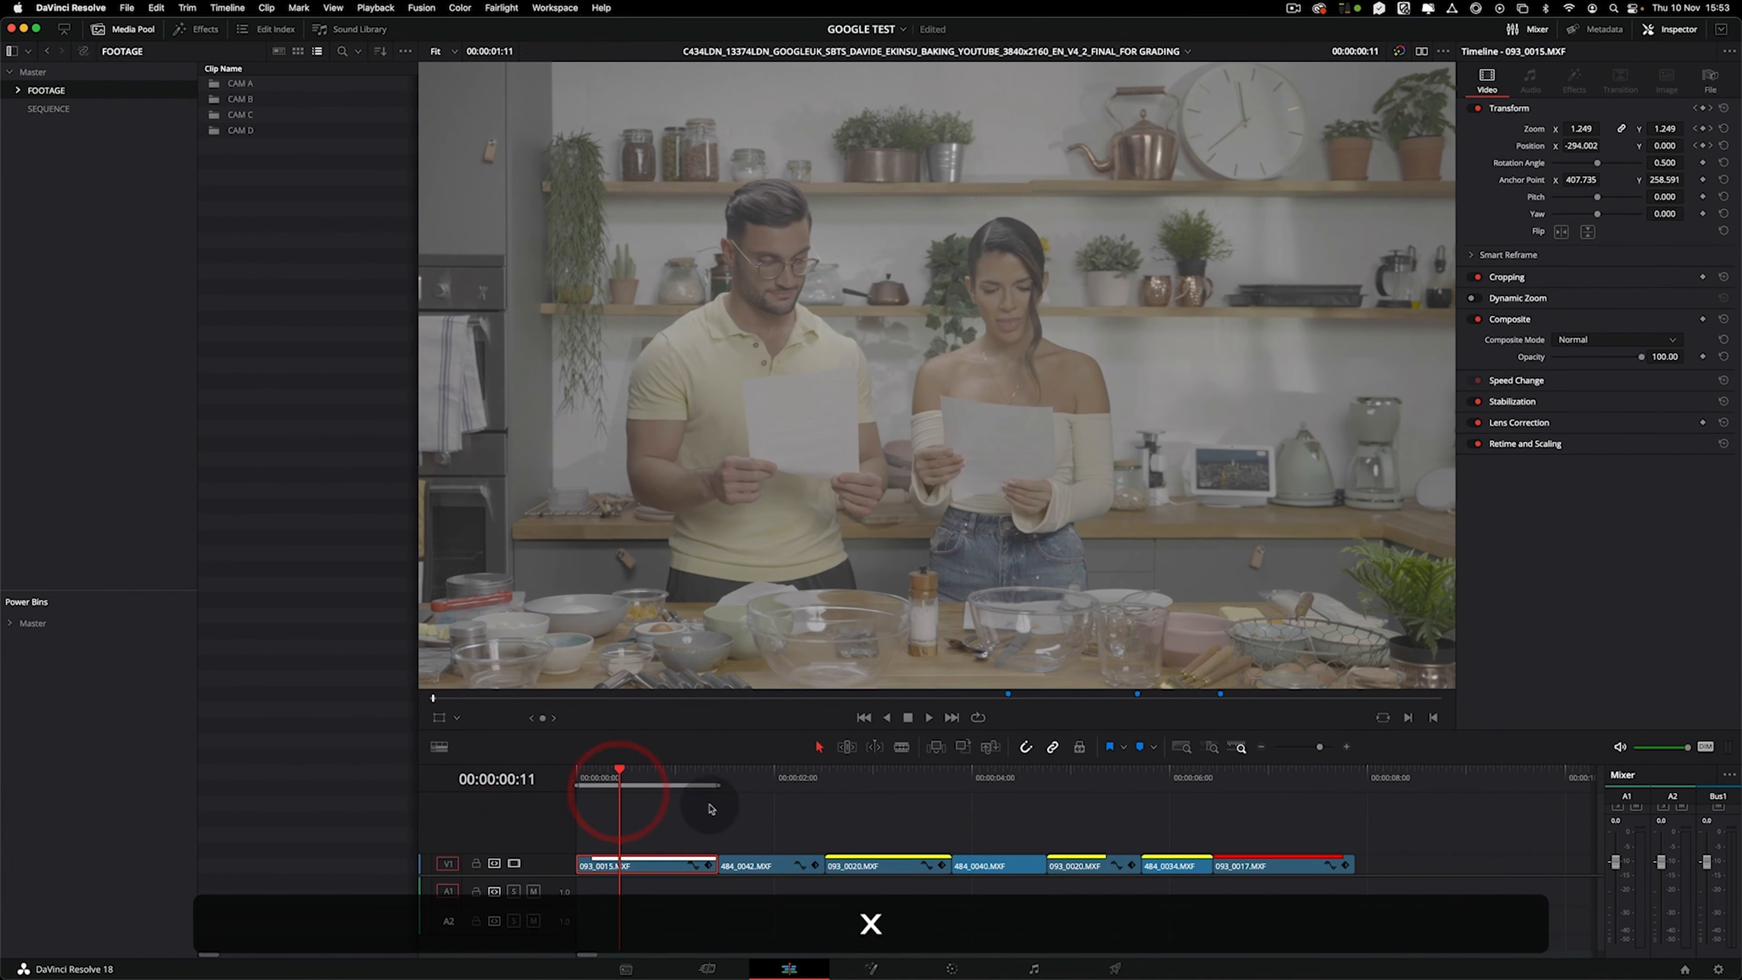
{"action": "left_click", "coordinate": [978, 719]}
{"action": "key", "text": "alt+slash"}
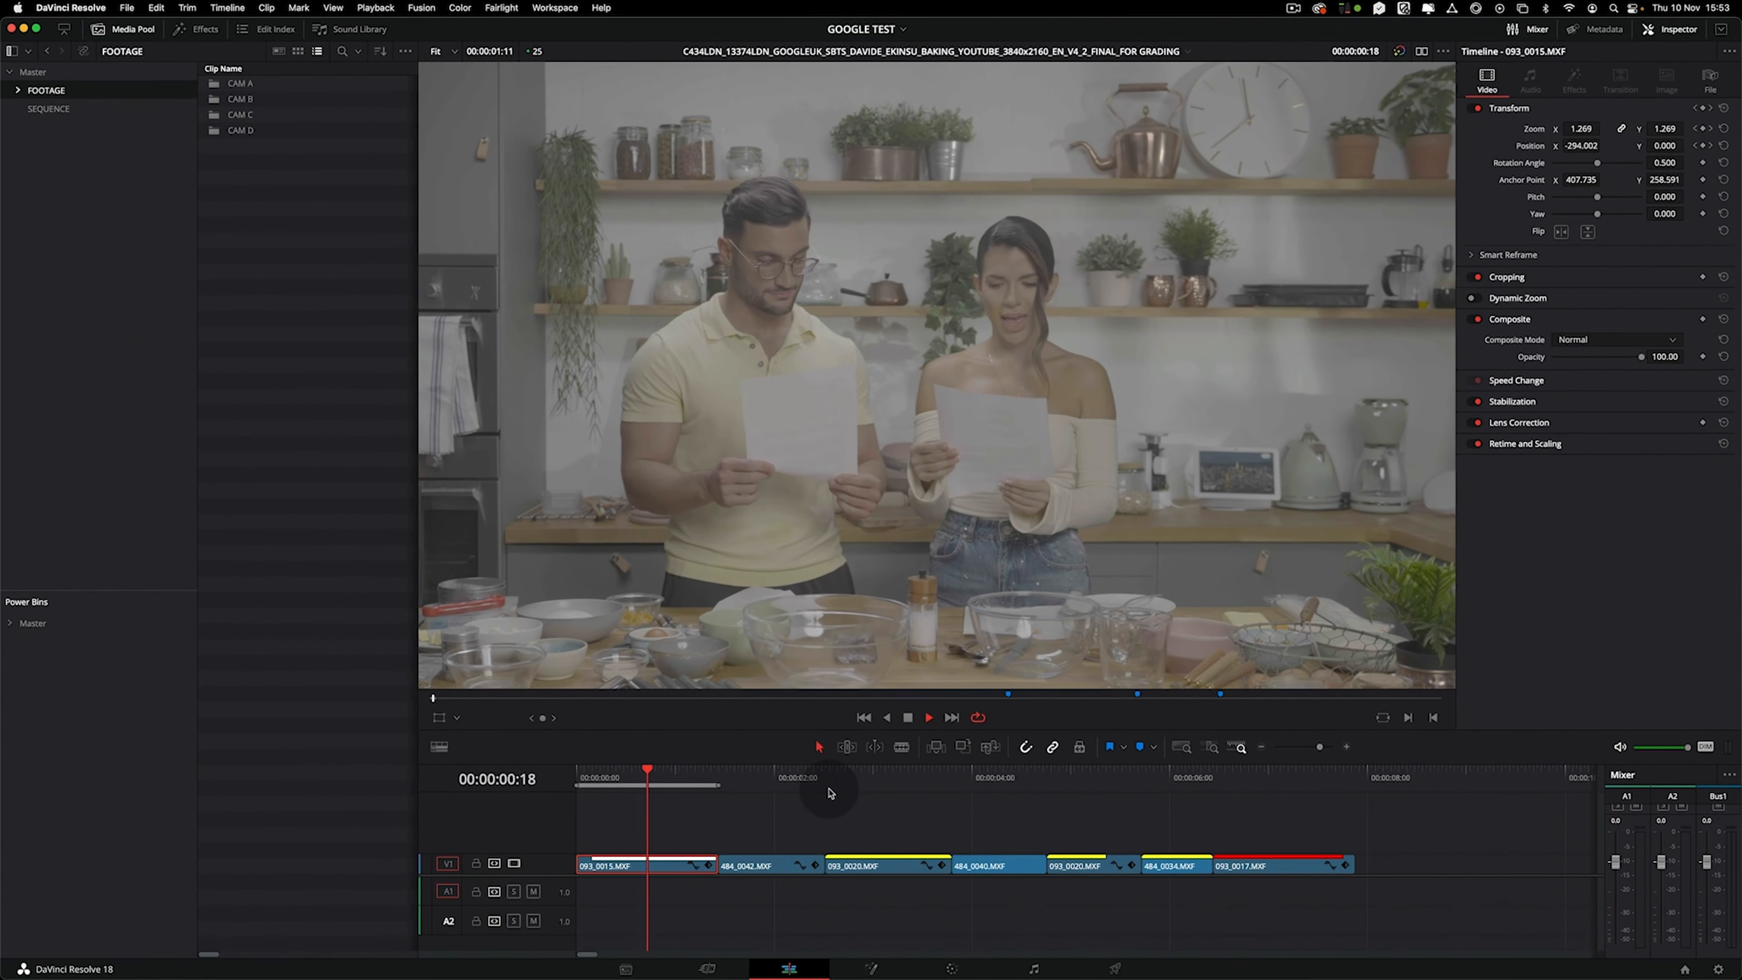
Mark the range of clip 093_0017.MXF and play it back in a loop.
{"action": "left_click_drag", "start_coordinate": [858, 781], "coordinate": [1215, 819]}
{"action": "left_click", "coordinate": [1265, 866]}
{"action": "key", "text": "x"}
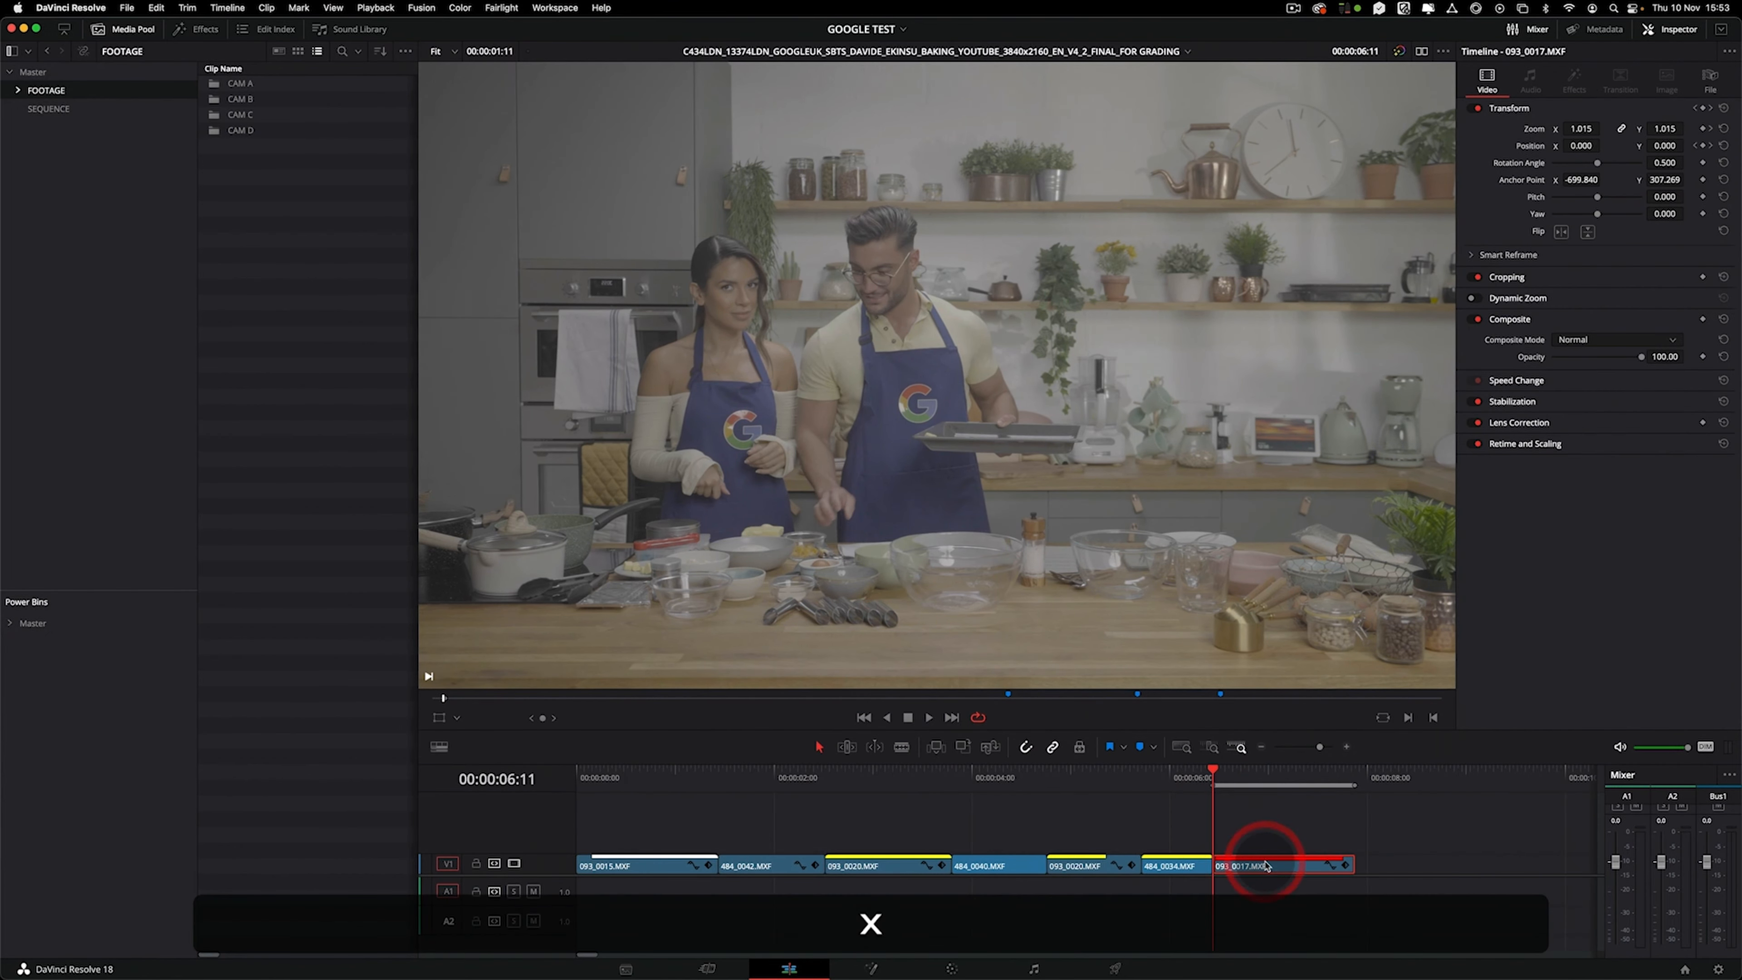
{"action": "key", "text": "space"}
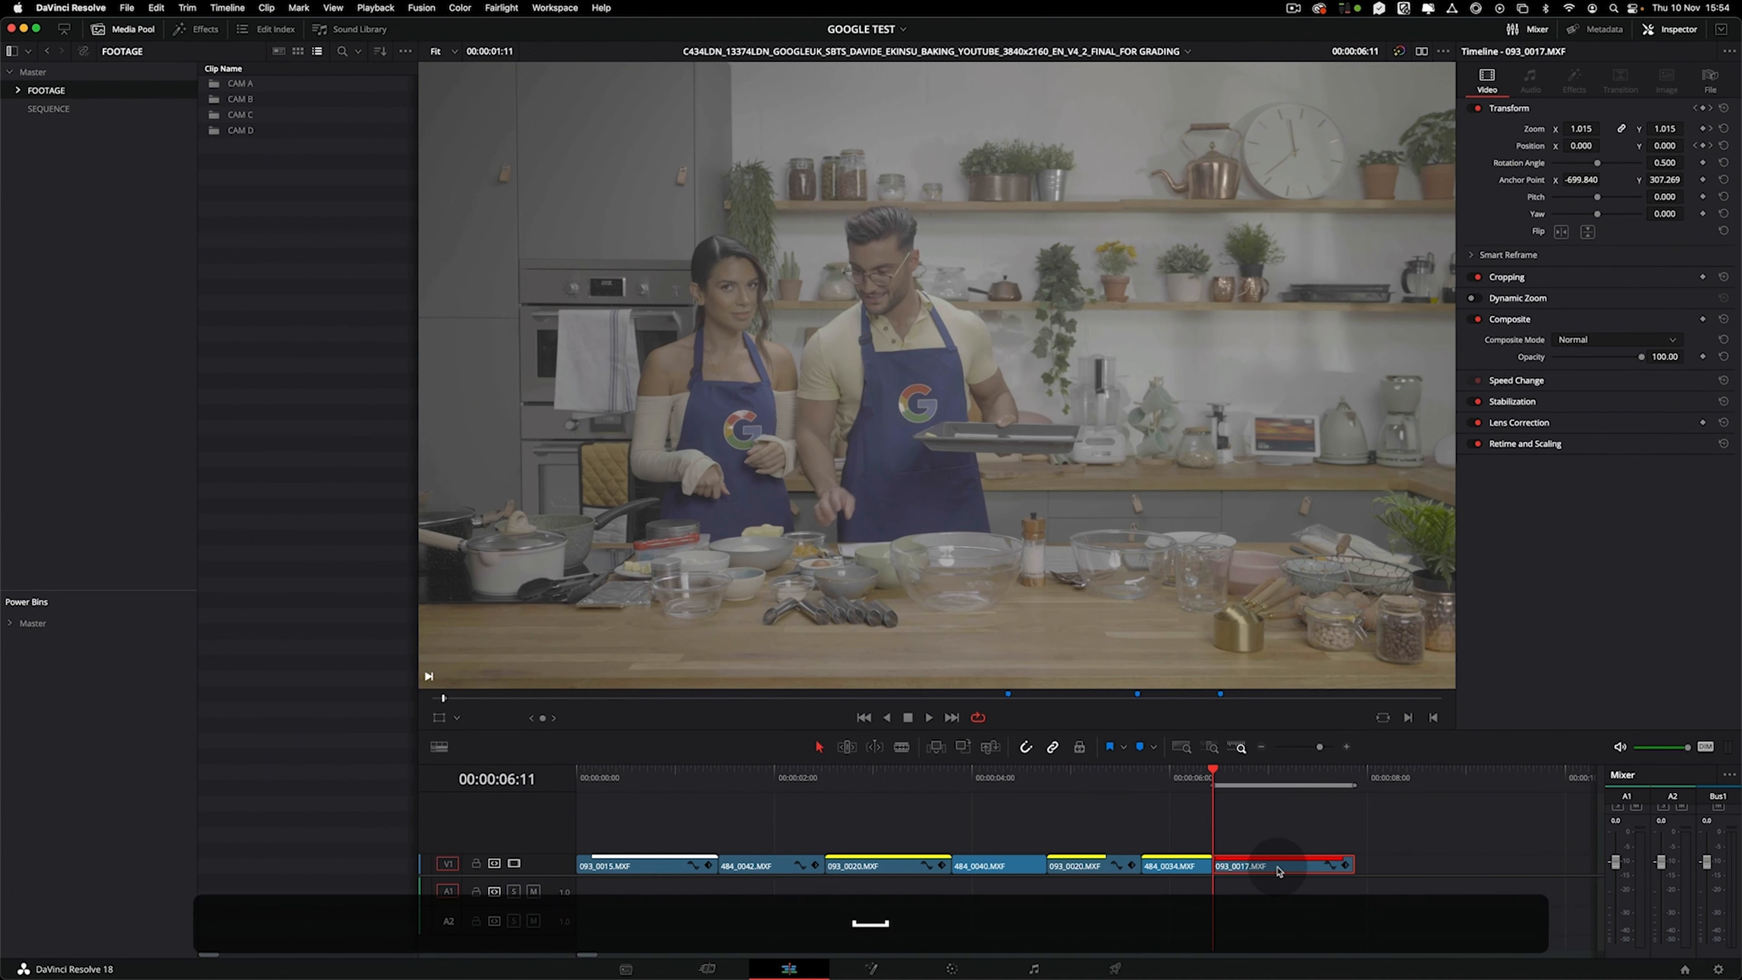
Open the Zoom X keyframe curve of clip 093_0017.MXF and try Ease Out on its first keyframe.
{"action": "left_click", "coordinate": [1277, 868]}
{"action": "left_click", "coordinate": [1345, 865]}
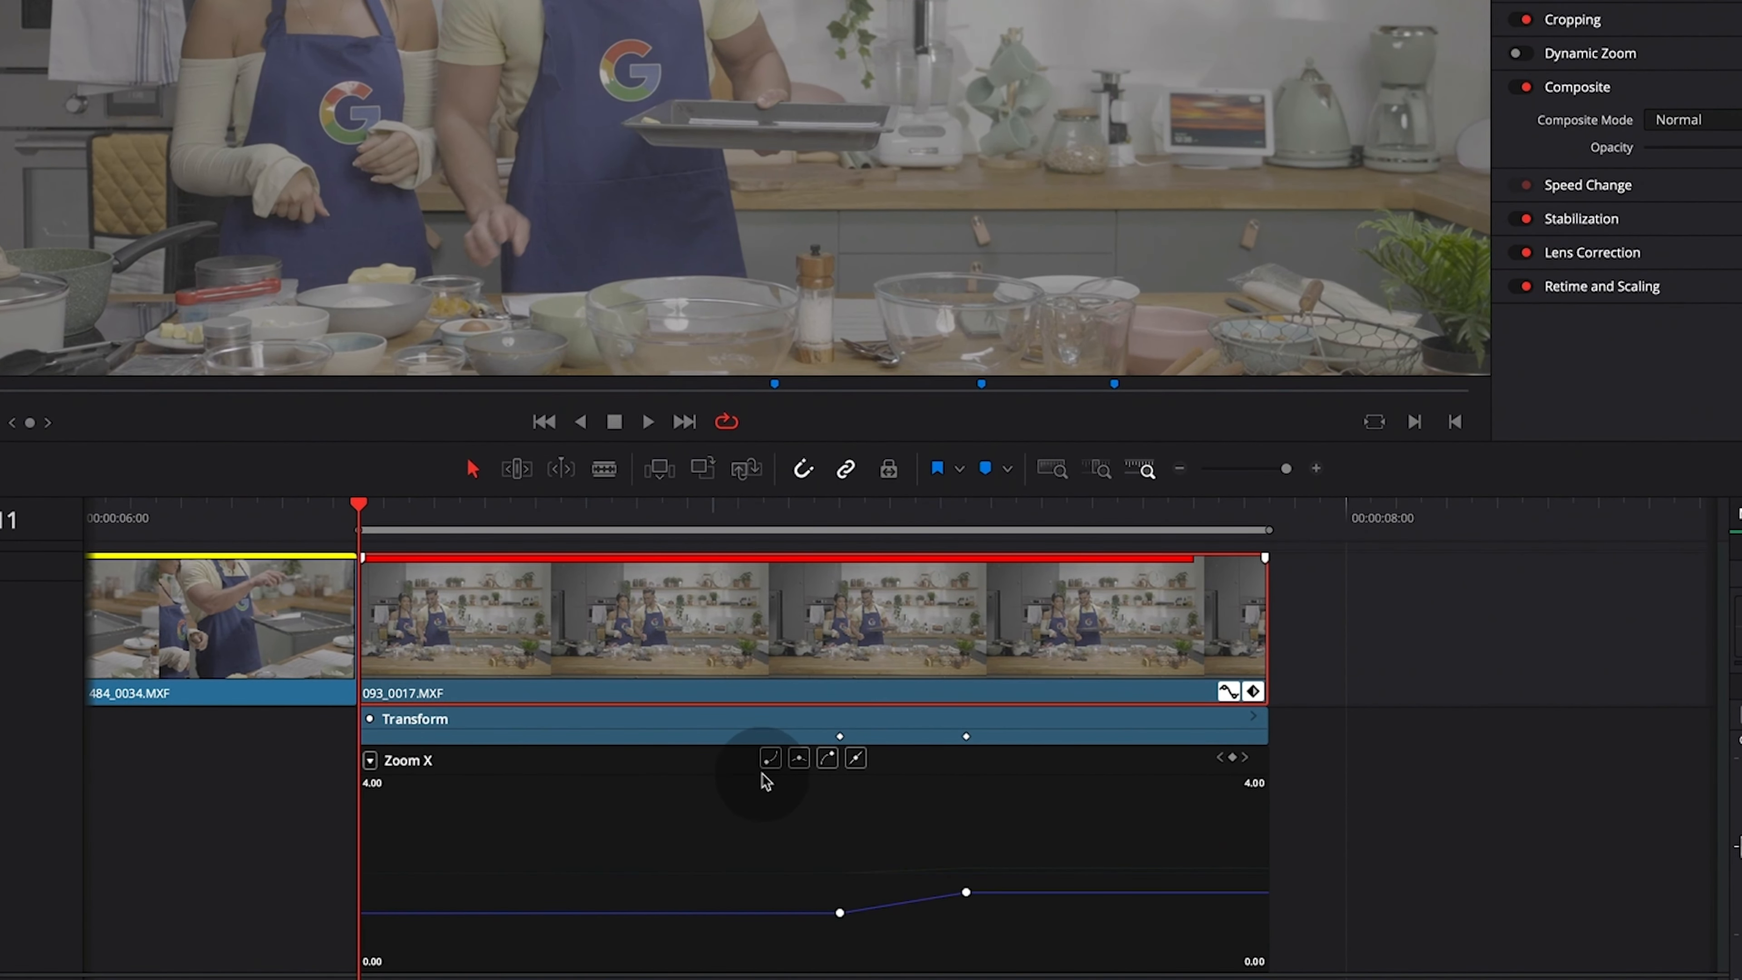
{"action": "right_click", "coordinate": [838, 912]}
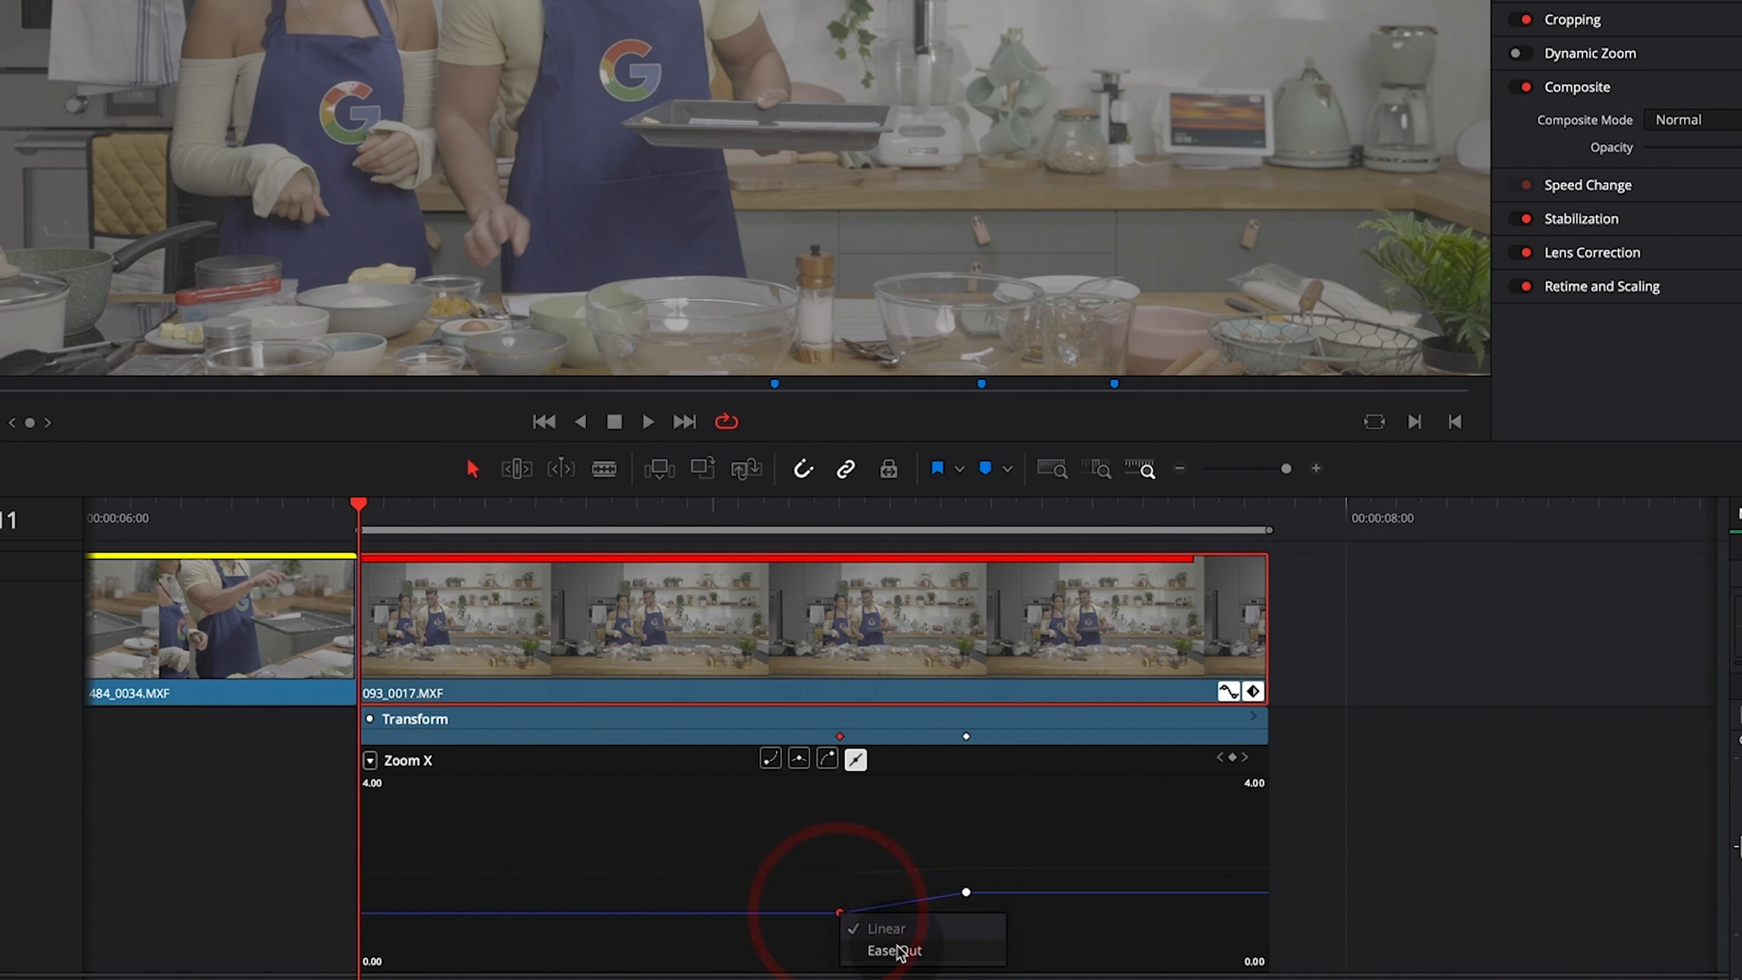
{"action": "left_click", "coordinate": [899, 951]}
Add two keyframes to the Opacity curve of 093_0017.MXF, lower the first to about 0 near the clip start and smooth it with an ease.
{"action": "left_click", "coordinate": [369, 760]}
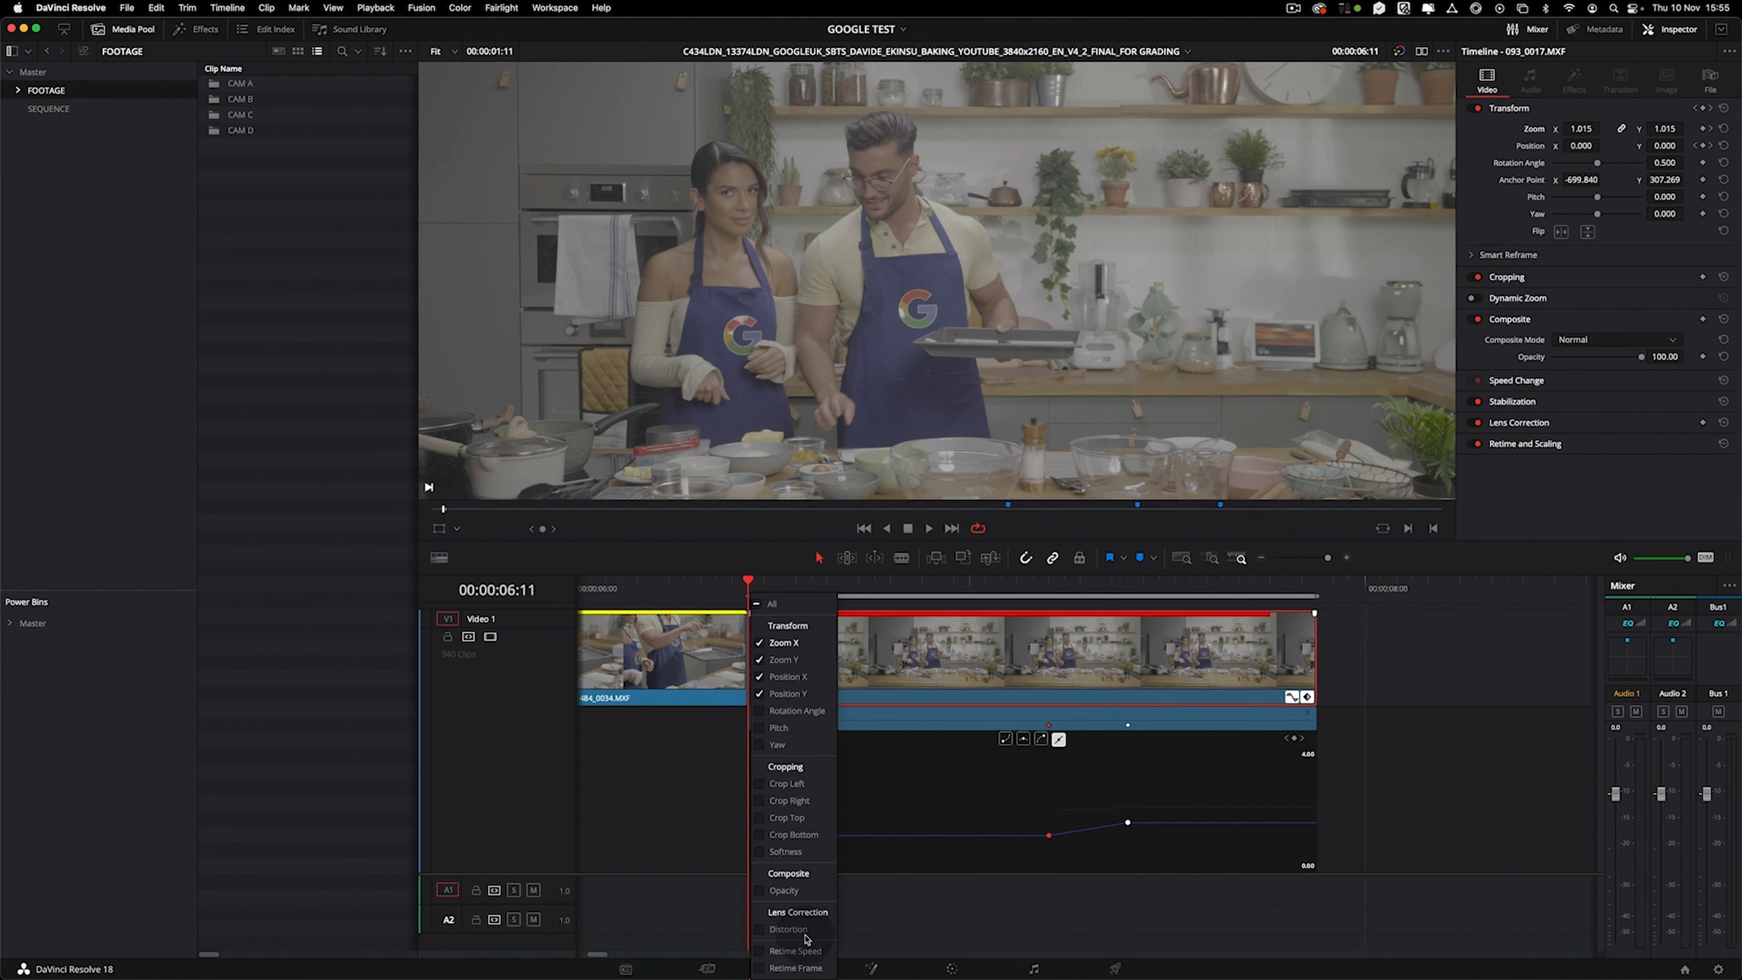
{"action": "left_click", "coordinate": [783, 890]}
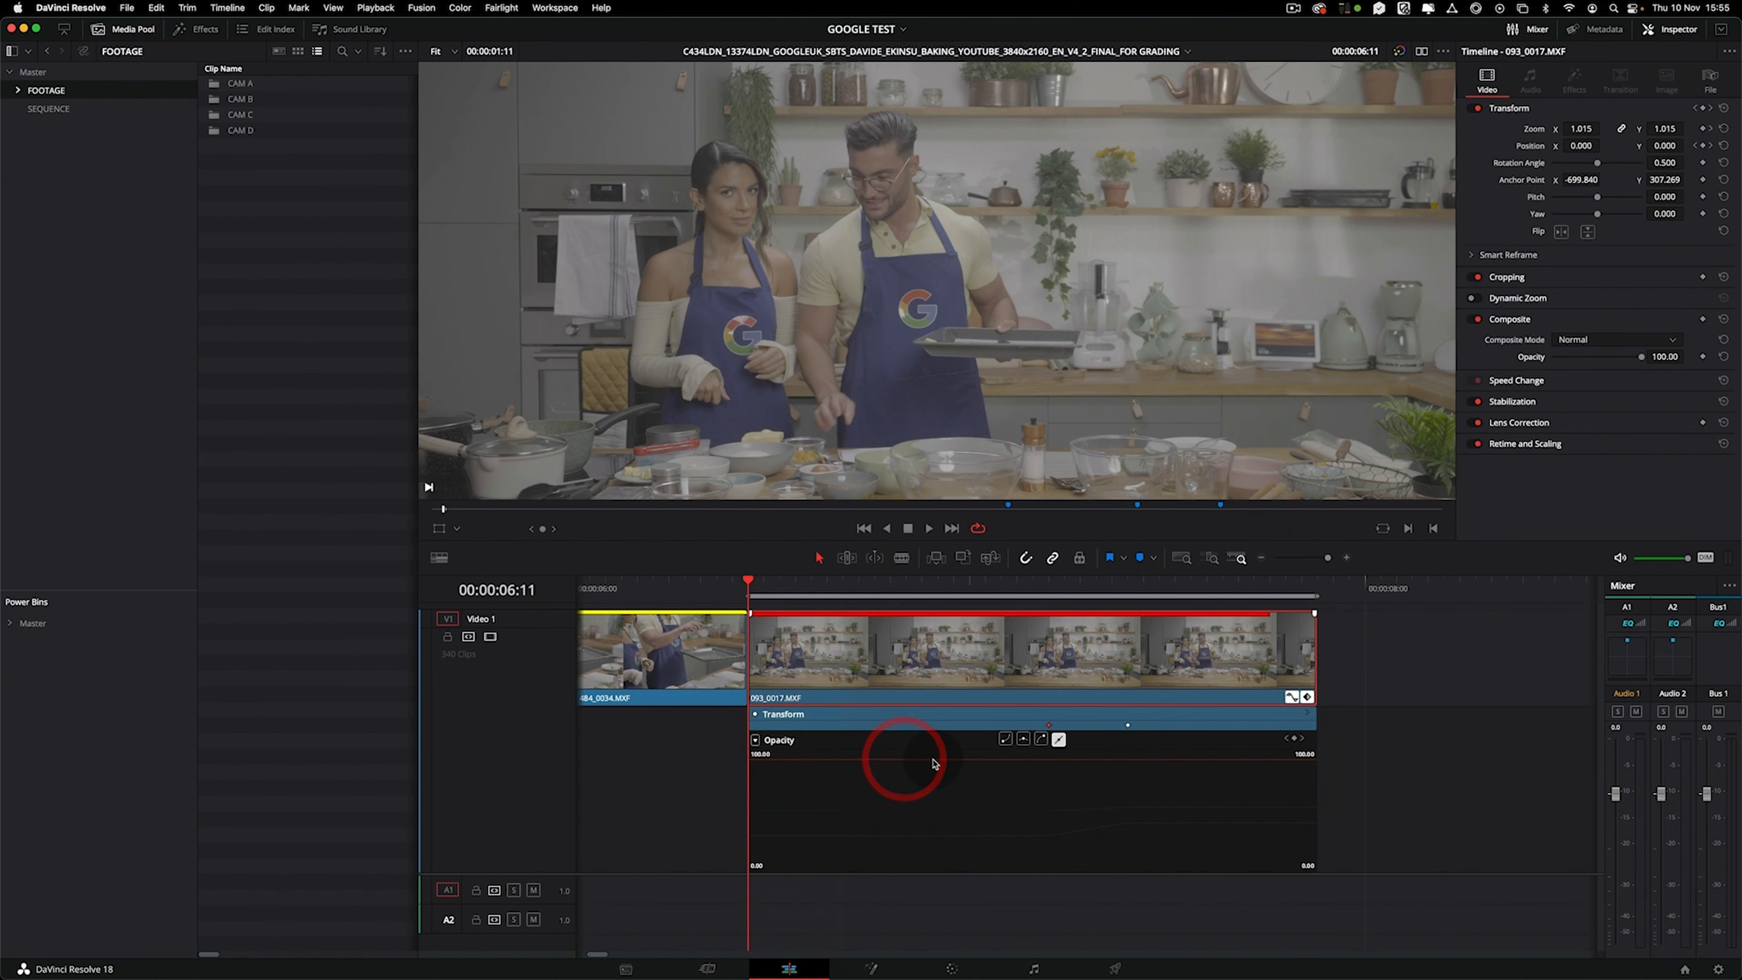
{"action": "left_click", "coordinate": [938, 759], "text": "alt"}
{"action": "left_click", "coordinate": [907, 784], "text": "alt"}
{"action": "left_click_drag", "start_coordinate": [907, 783], "coordinate": [741, 894]}
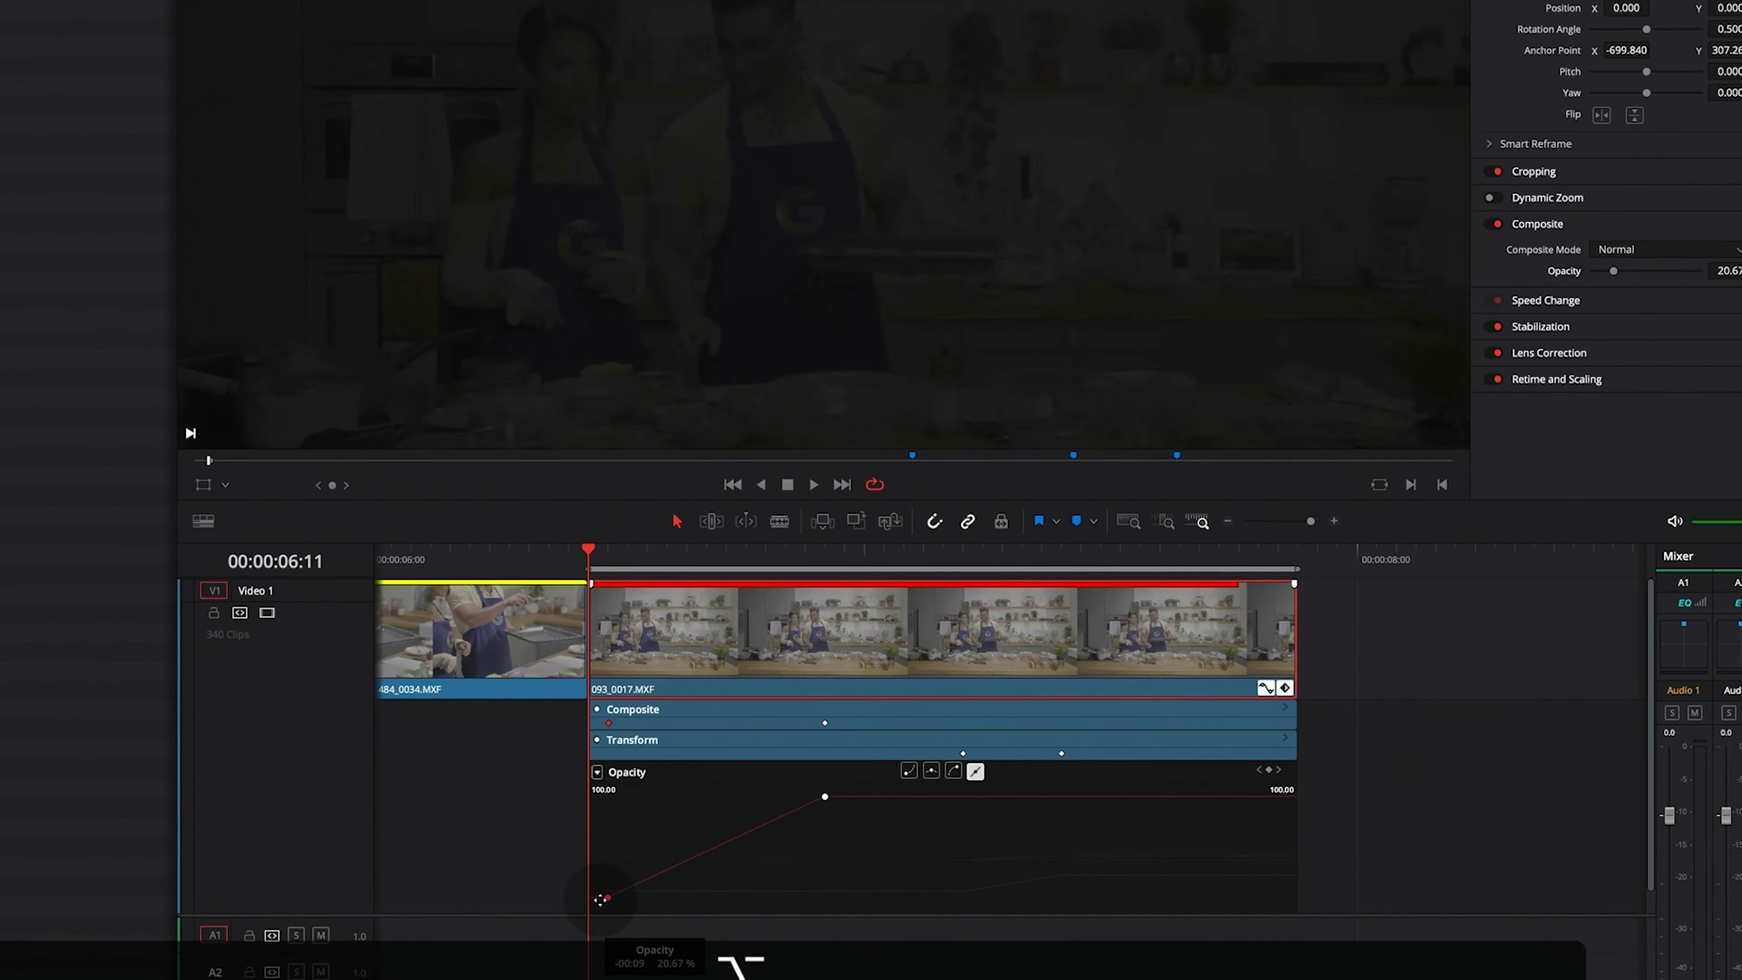
{"action": "scroll", "coordinate": [427, 948], "scroll_direction": "down", "scroll_amount": 1}
{"action": "left_click", "coordinate": [770, 759]}
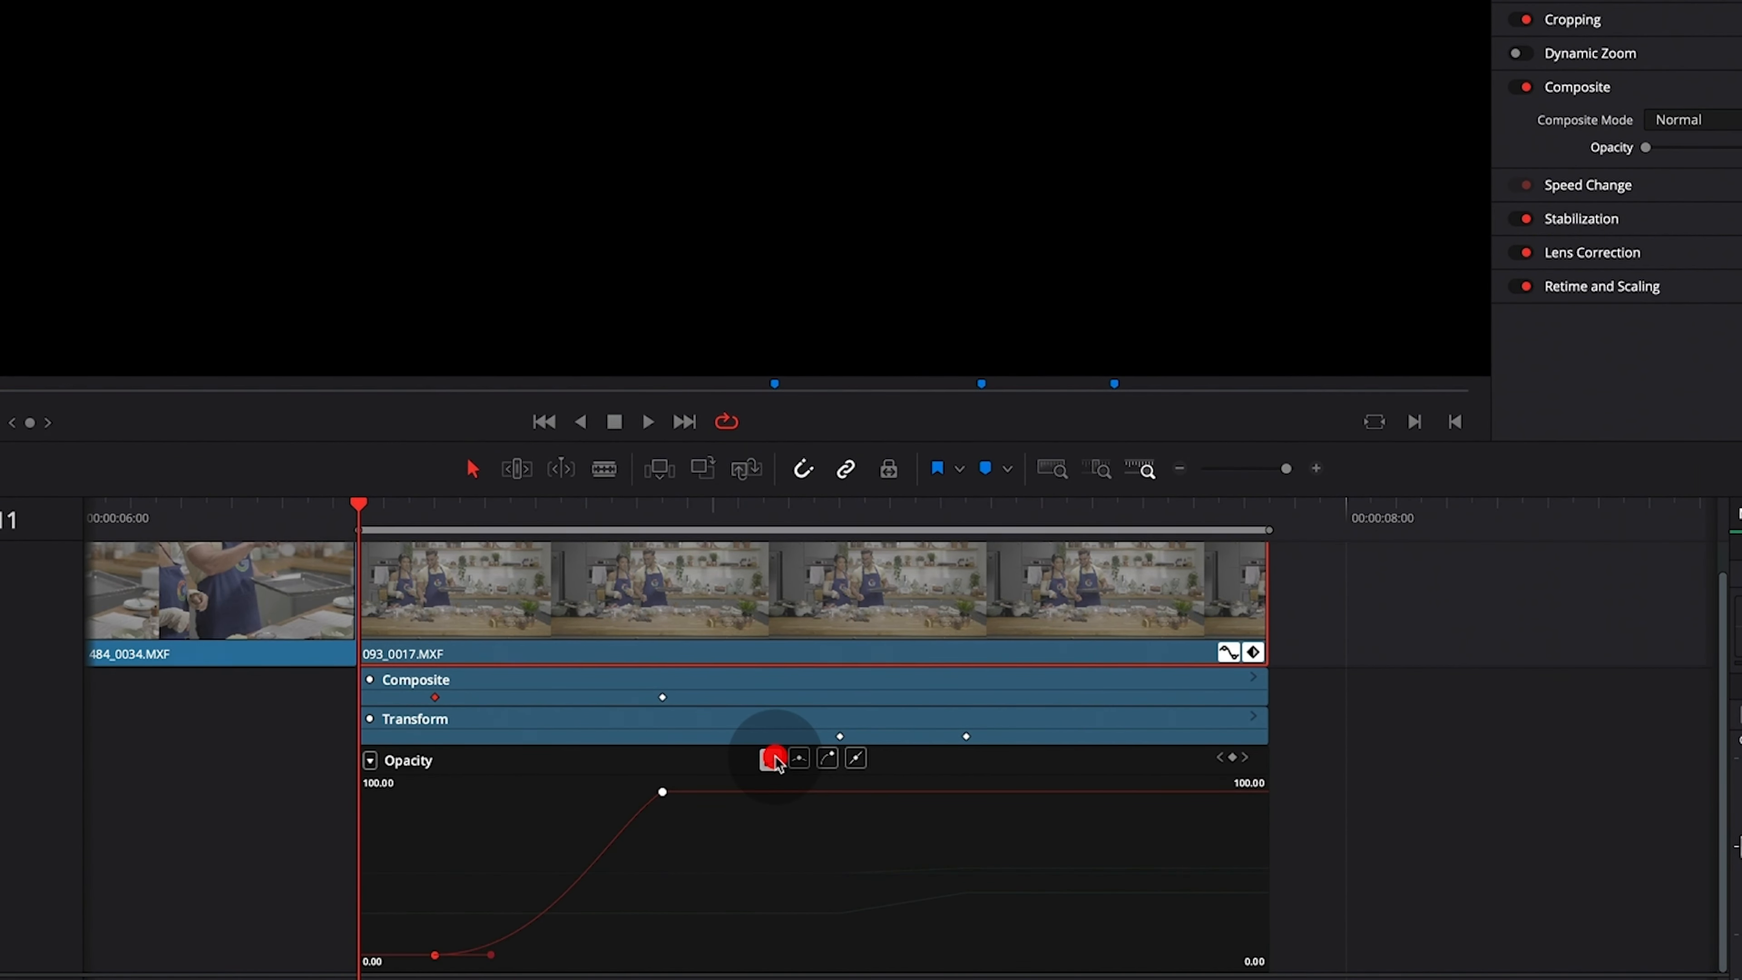
Try an ease into the second Opacity keyframe of 093_0017.MXF, play back the fade and close the curve view.
{"action": "left_click", "coordinate": [663, 792]}
{"action": "left_click", "coordinate": [827, 758]}
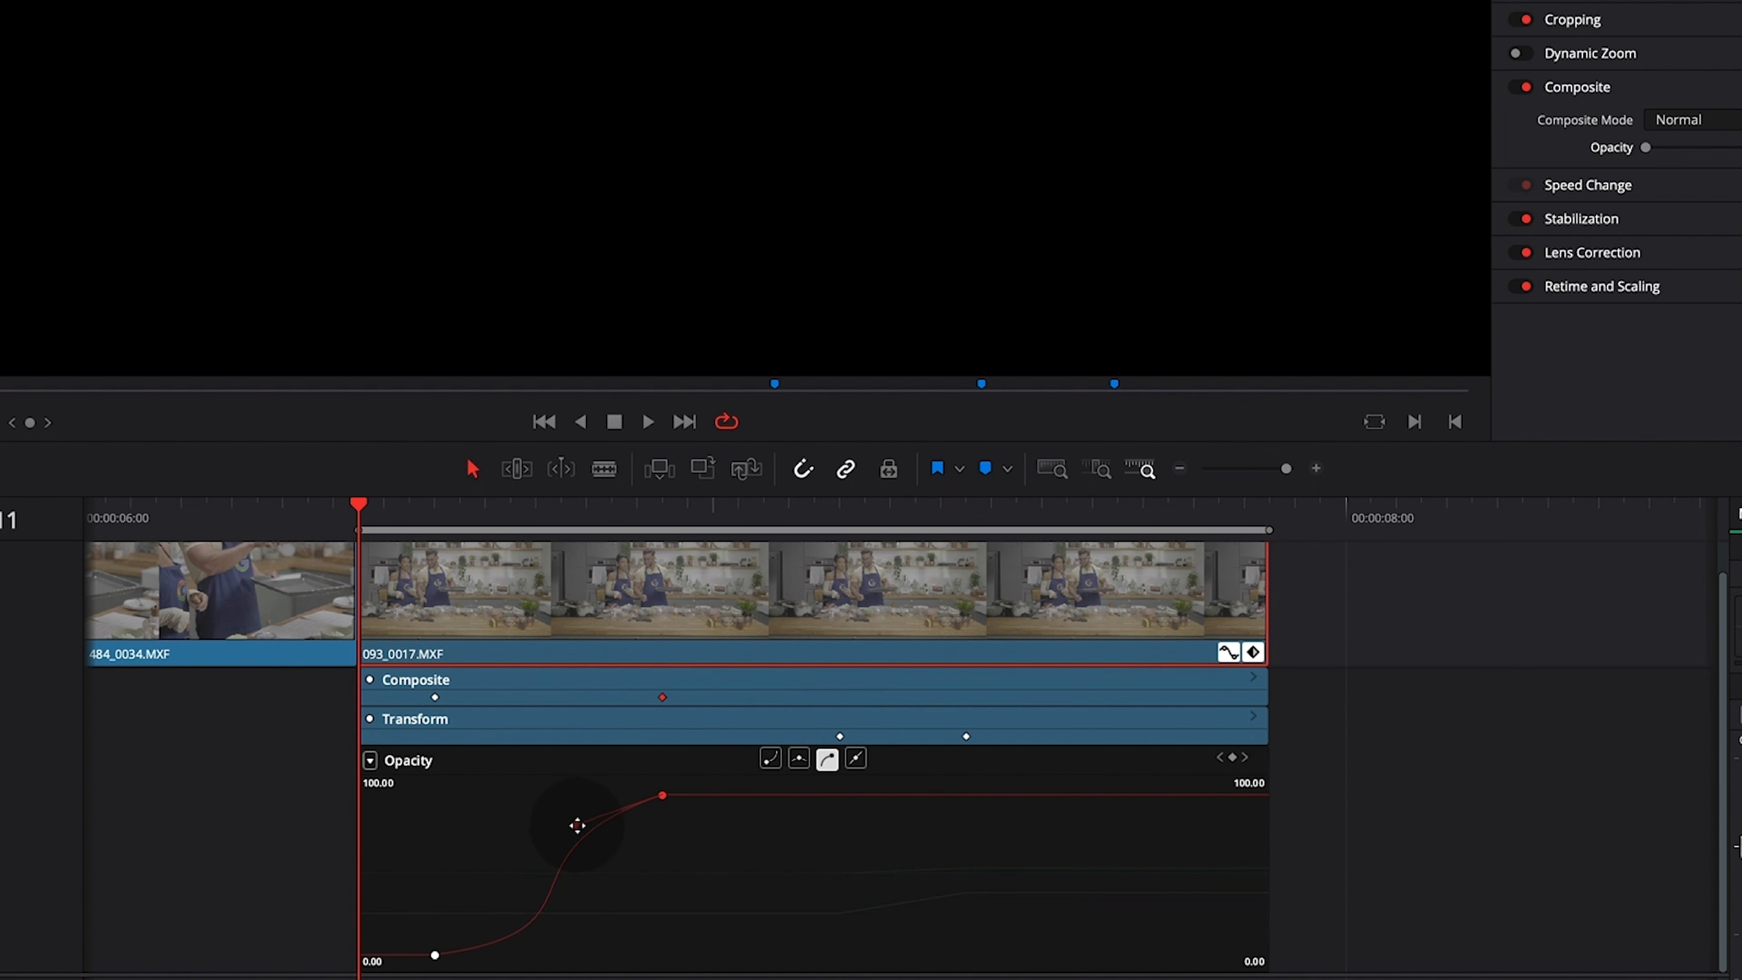
{"action": "key", "text": "space"}
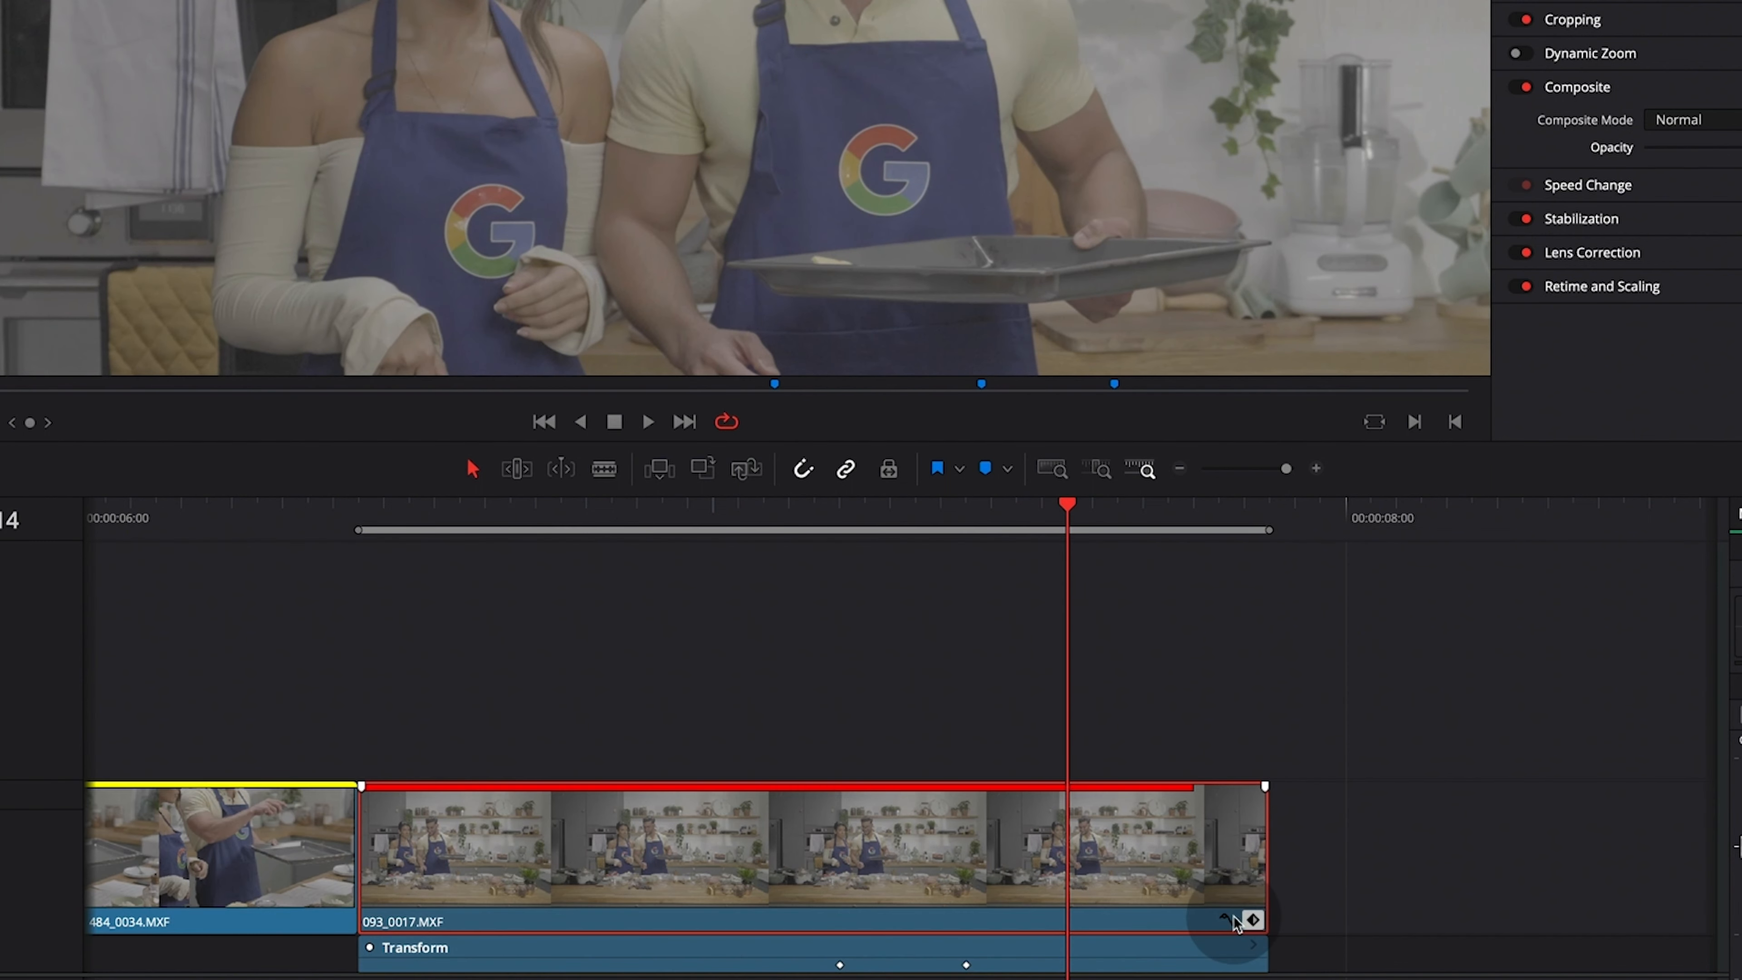
{"action": "left_click", "coordinate": [1233, 920]}
{"action": "left_click", "coordinate": [1228, 697]}
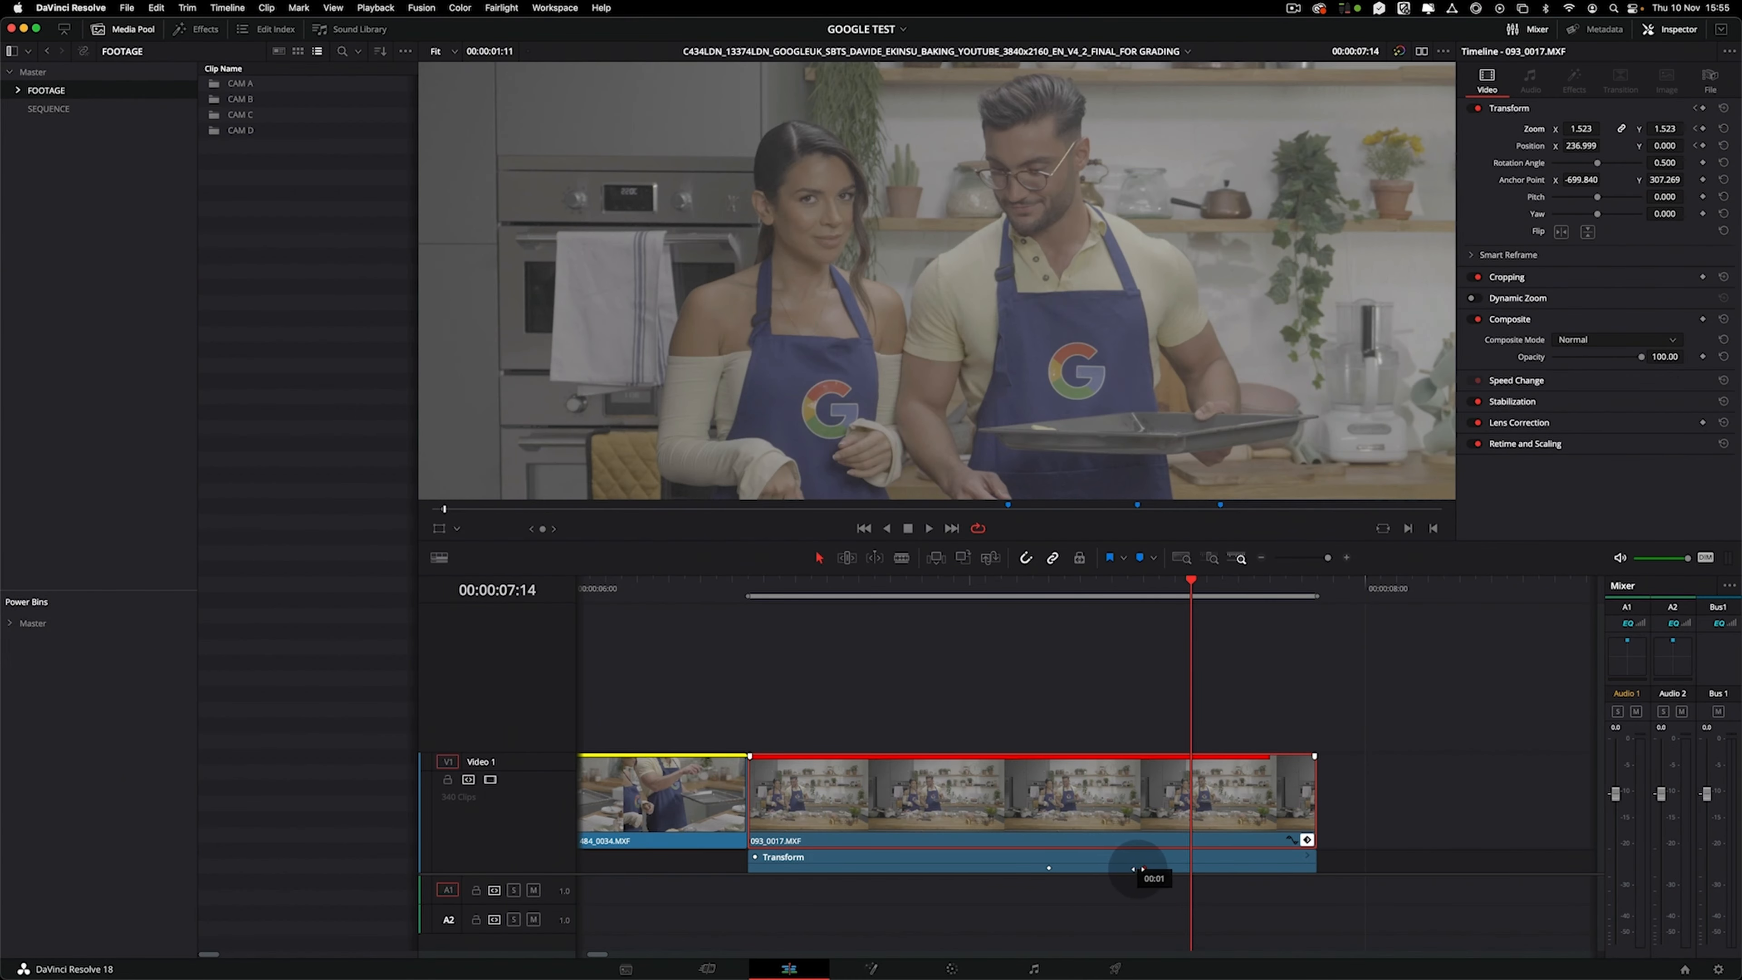
Move the second Transform keyframe of 093_0017.MXF one frame later, to 00:00:07:11, and check the frames at both keyframes.
{"action": "mouse_move", "coordinate": [1134, 868]}
{"action": "left_mouse_down"}
{"action": "mouse_move", "coordinate": [1173, 869]}
{"action": "mouse_move", "coordinate": [1144, 870]}
{"action": "left_mouse_up"}
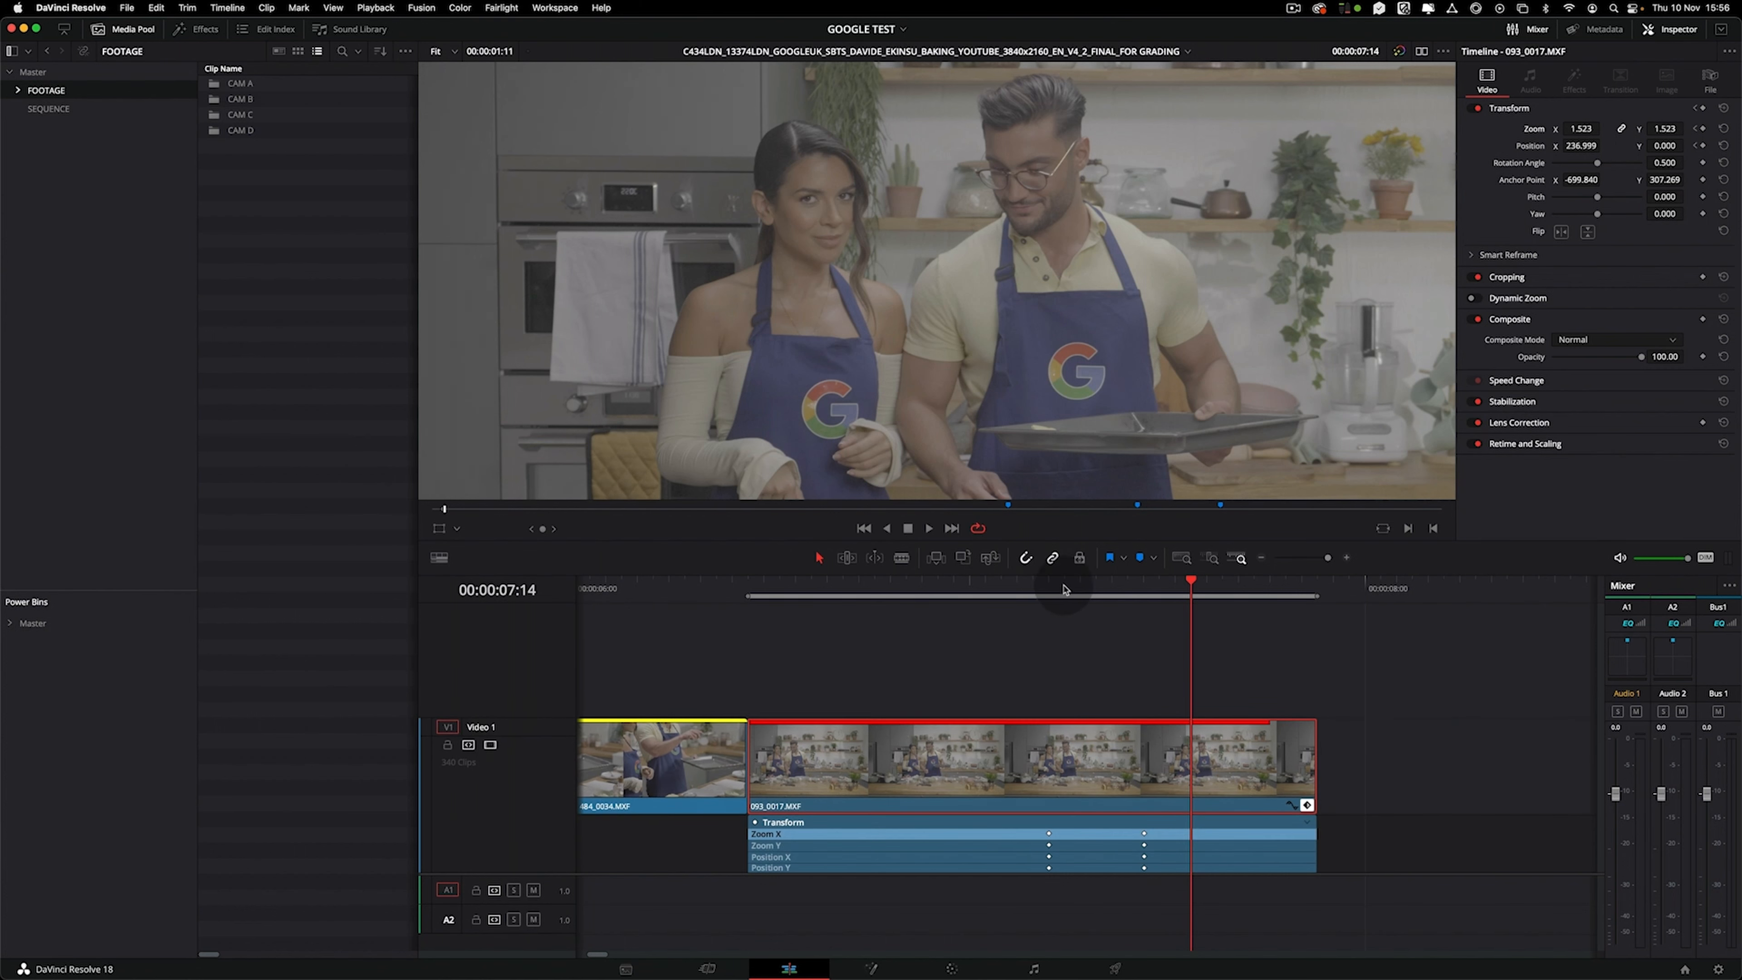
{"action": "left_click", "coordinate": [1050, 589]}
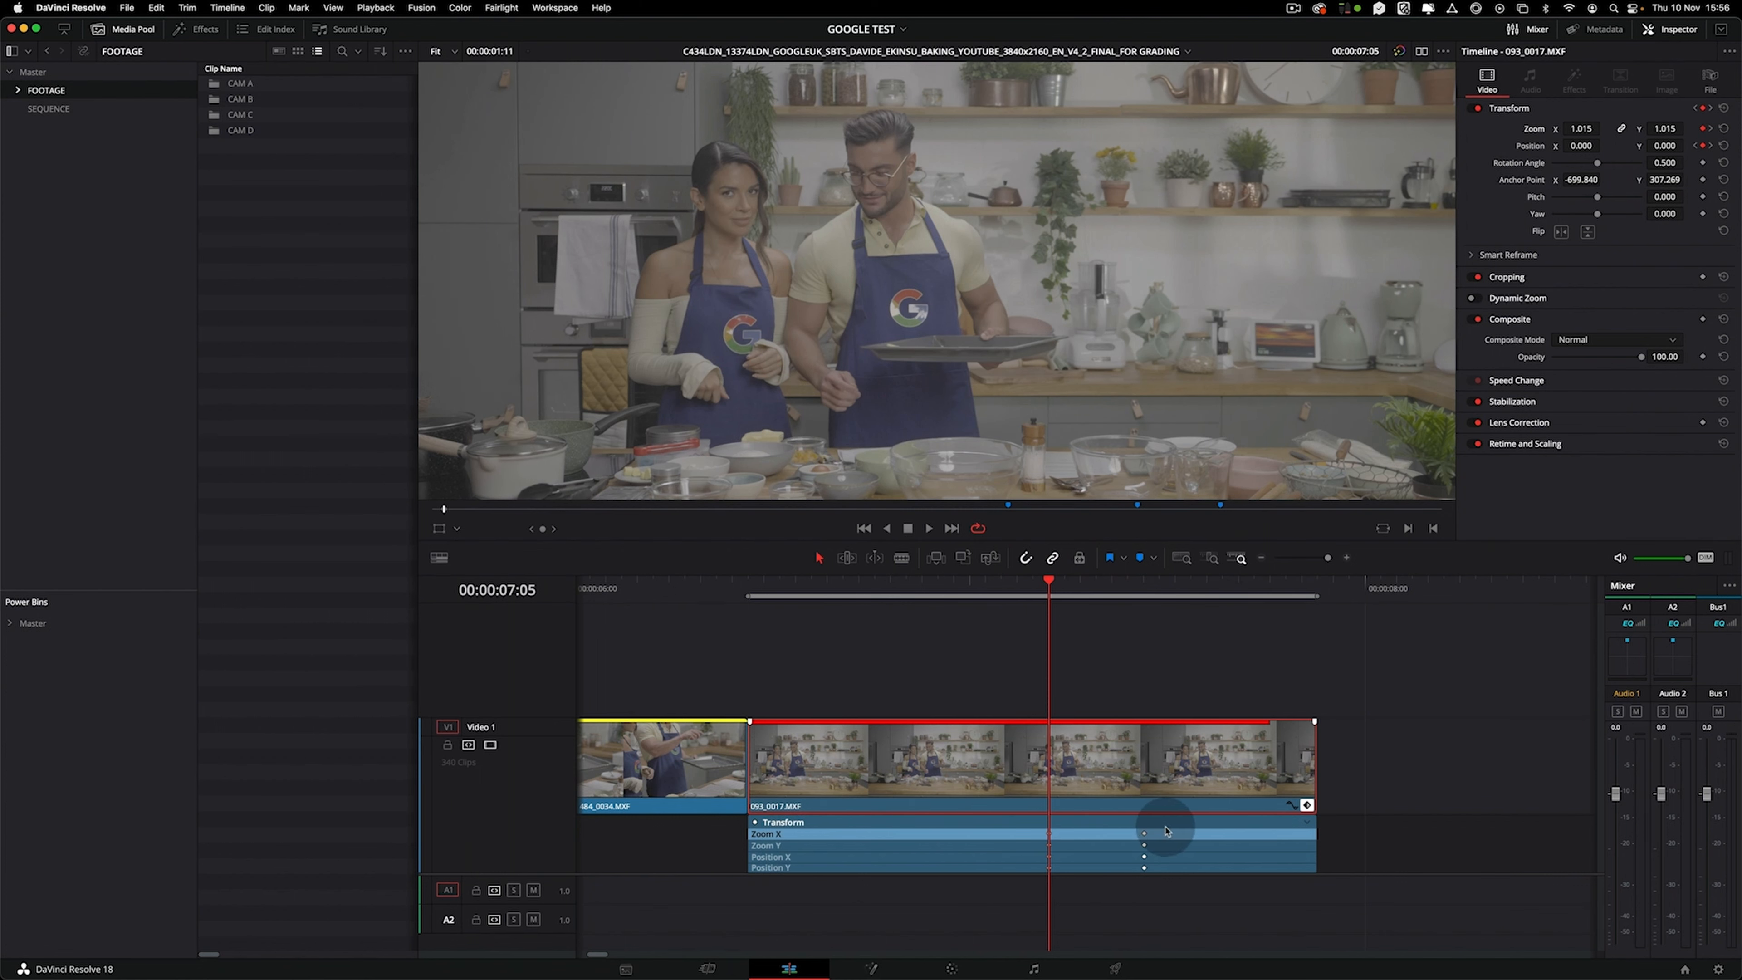
{"action": "left_click", "coordinate": [1712, 146]}
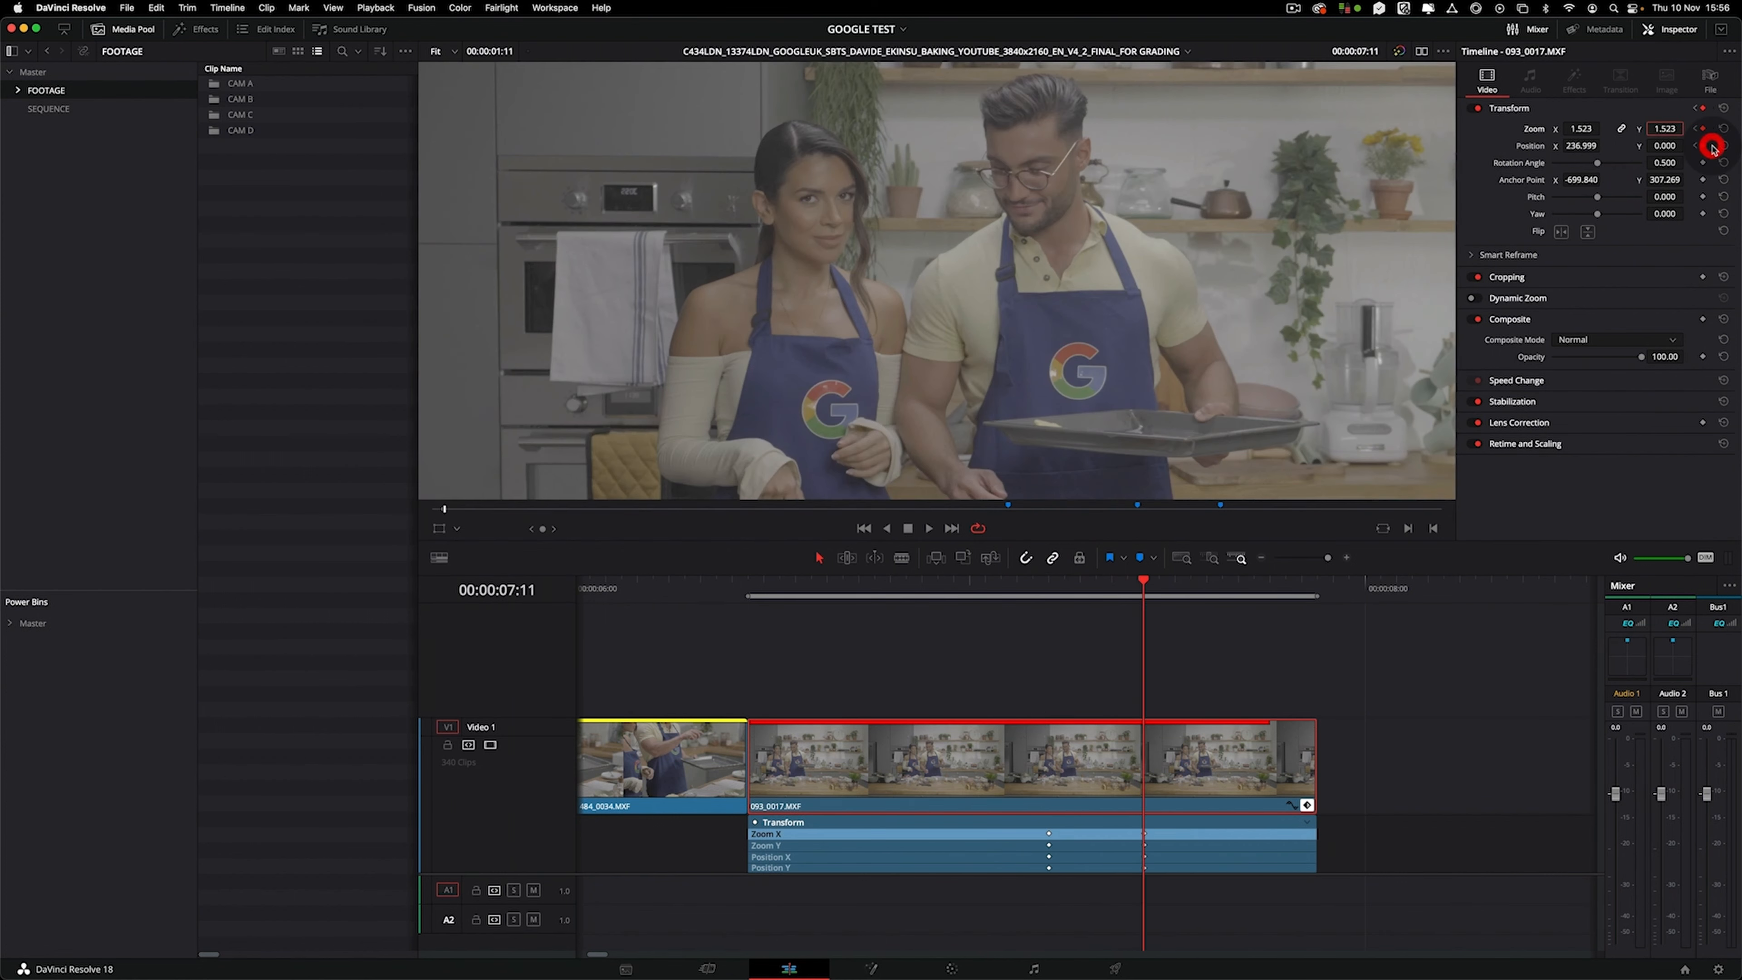
{"action": "left_click", "coordinate": [1694, 146]}
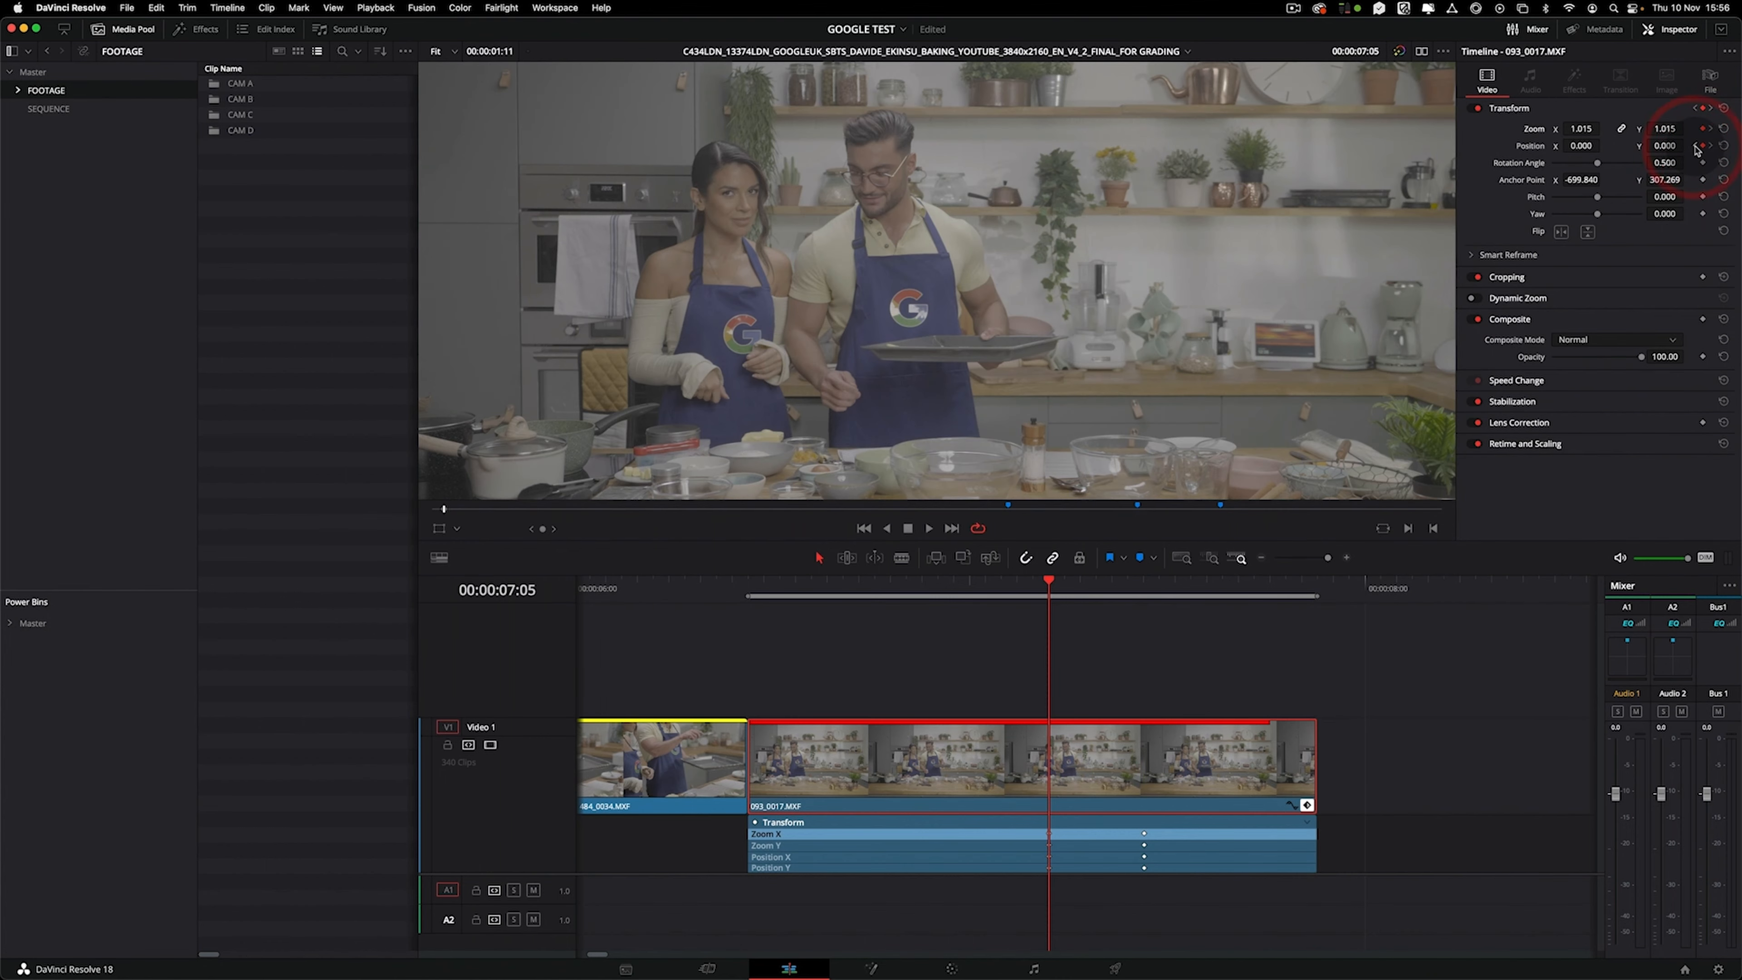
{"action": "left_click", "coordinate": [1710, 146]}
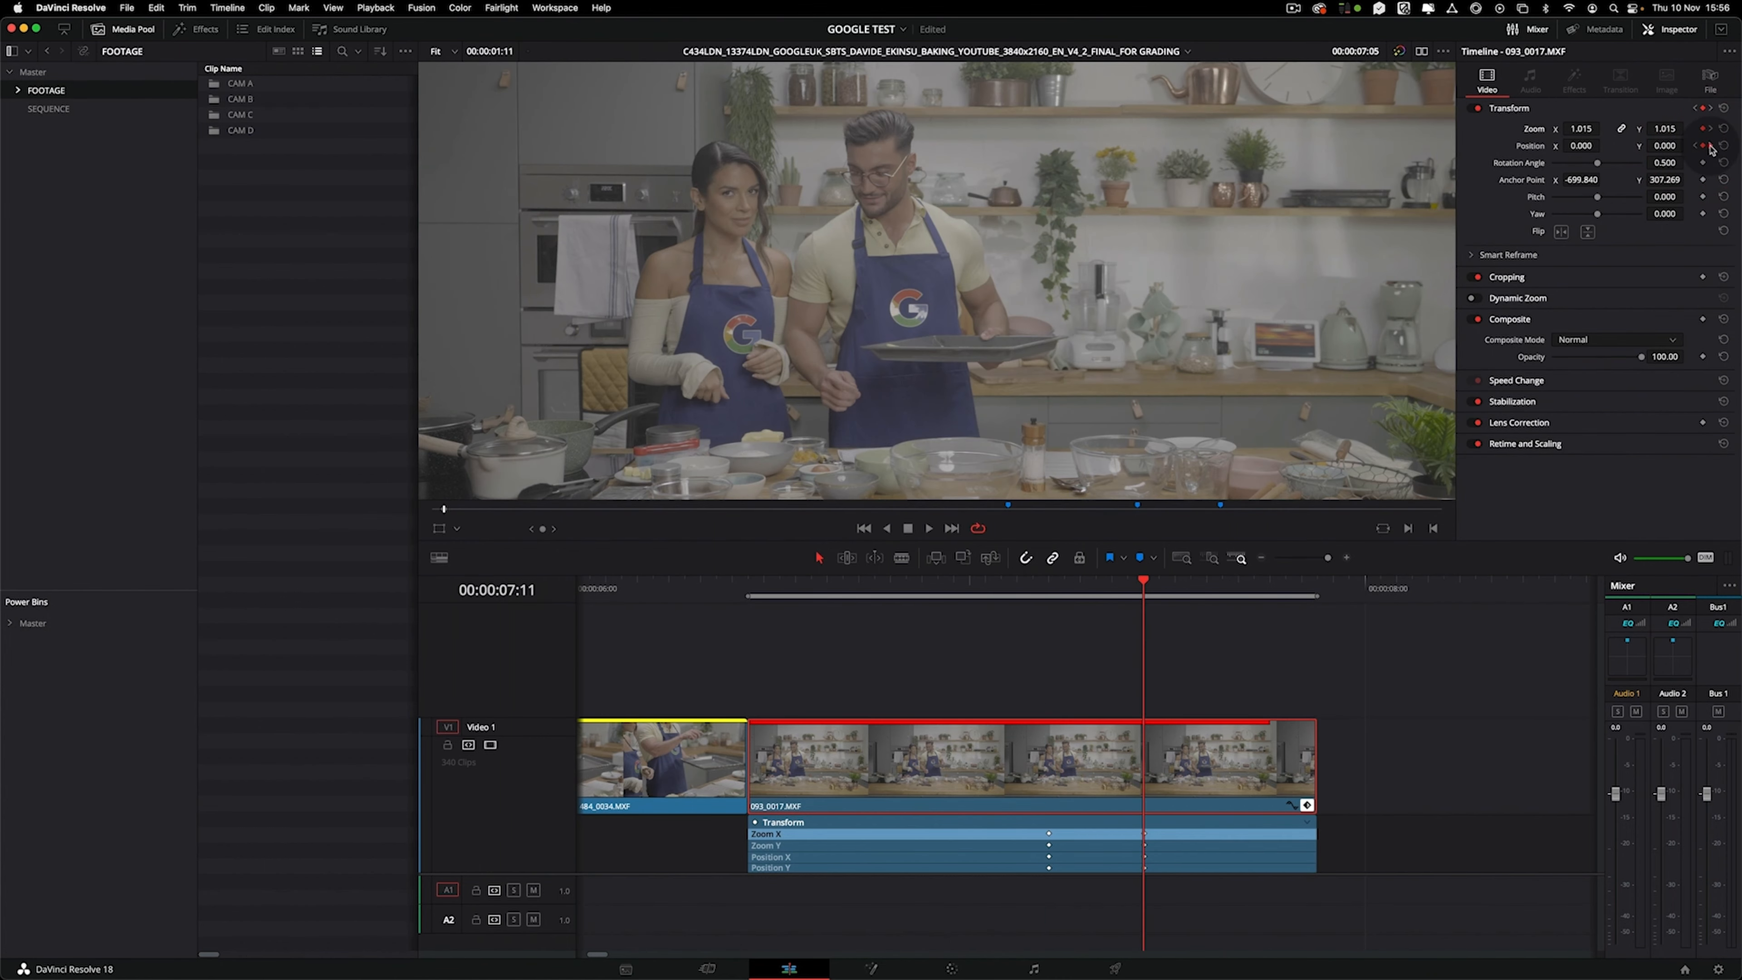
{"action": "left_click", "coordinate": [1253, 594]}
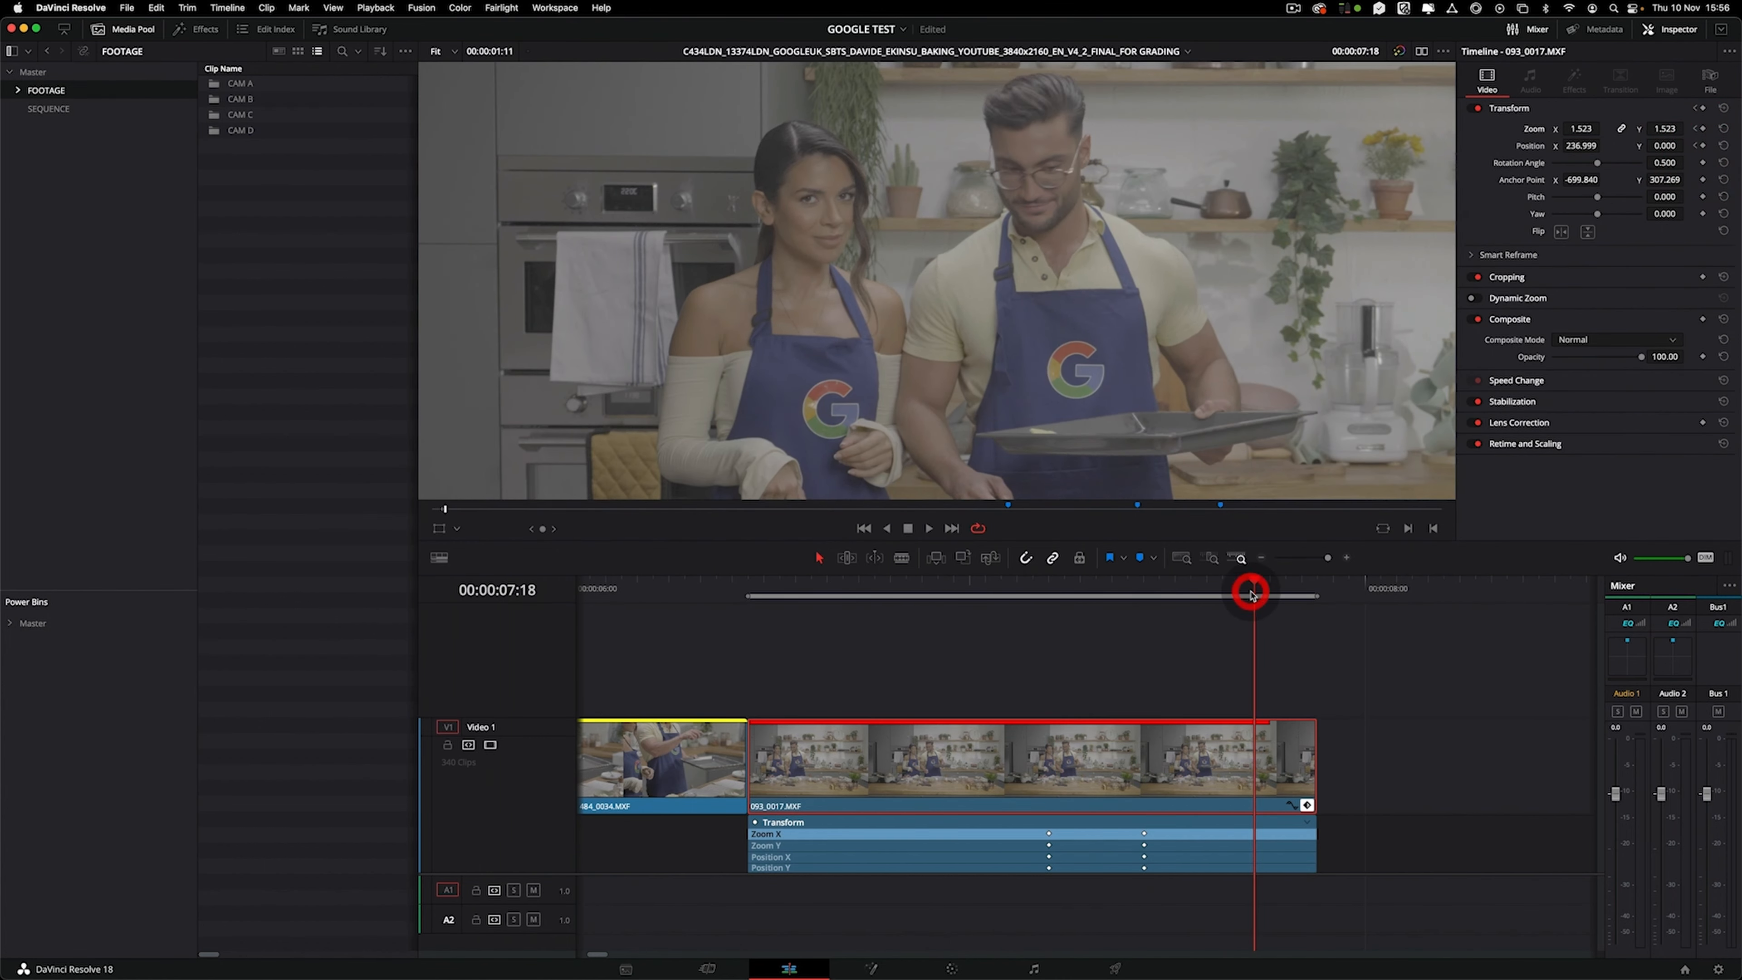
{"action": "left_click_drag", "start_coordinate": [1254, 594], "coordinate": [1143, 595]}
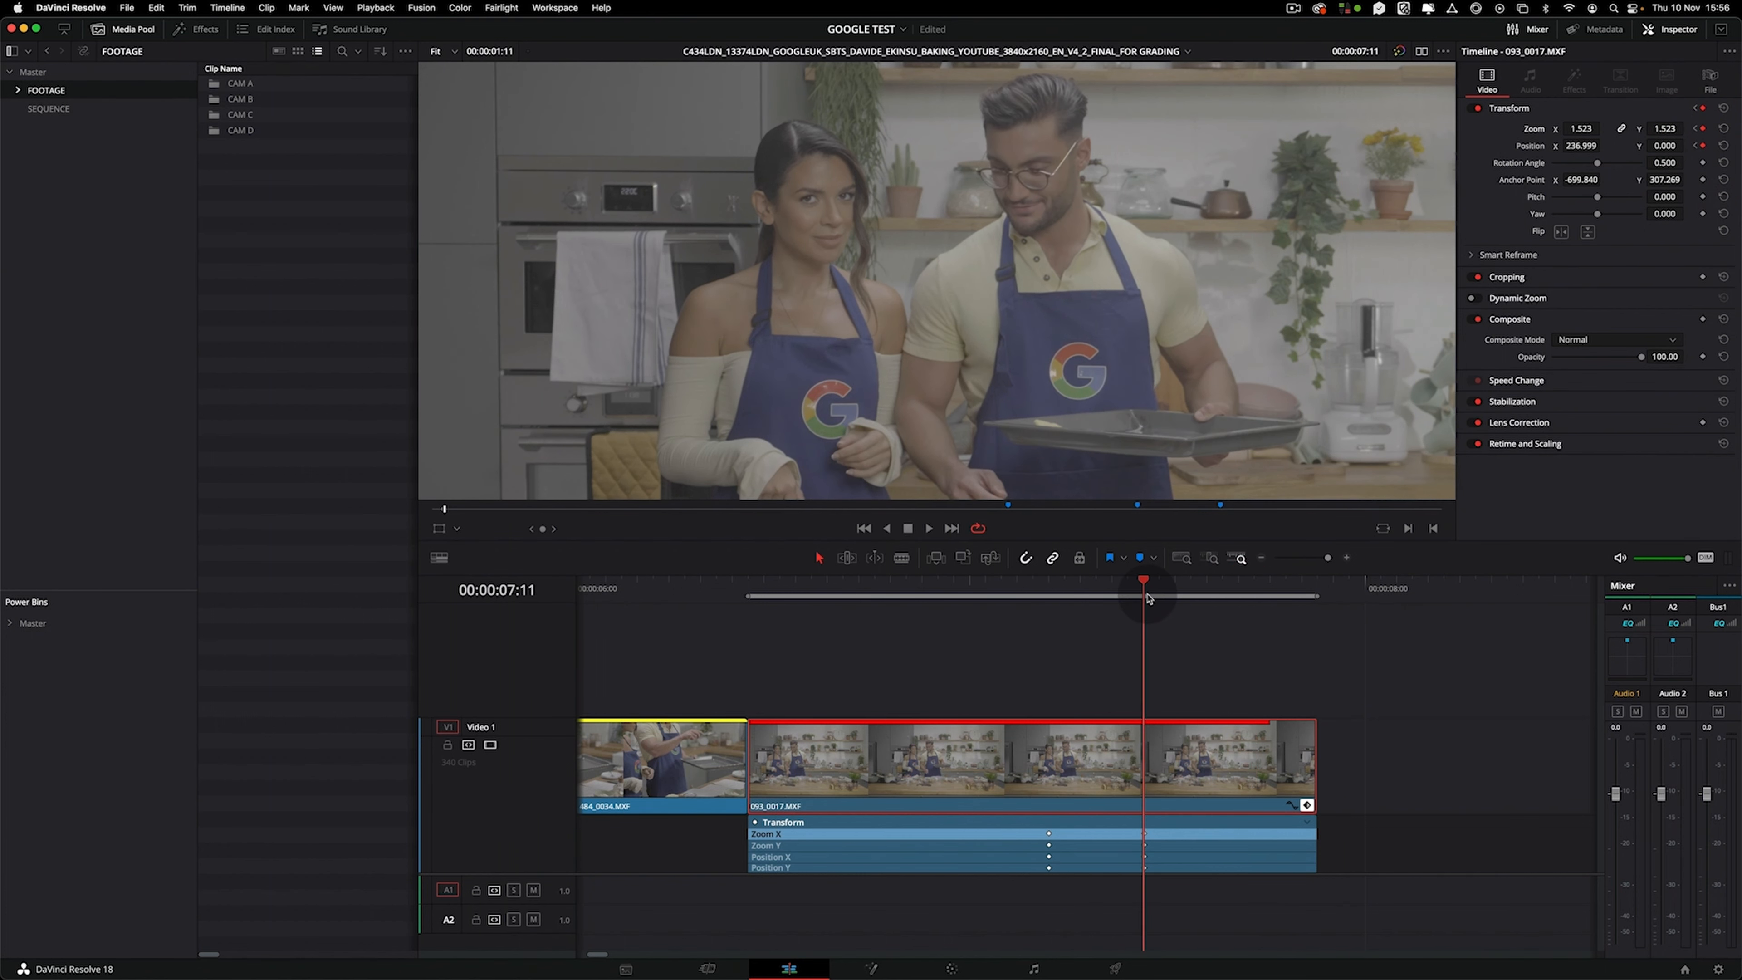
Hide the keyframe lanes of 093_0017.MXF and enlarge the viewer above the timeline.
{"action": "left_click", "coordinate": [1308, 823]}
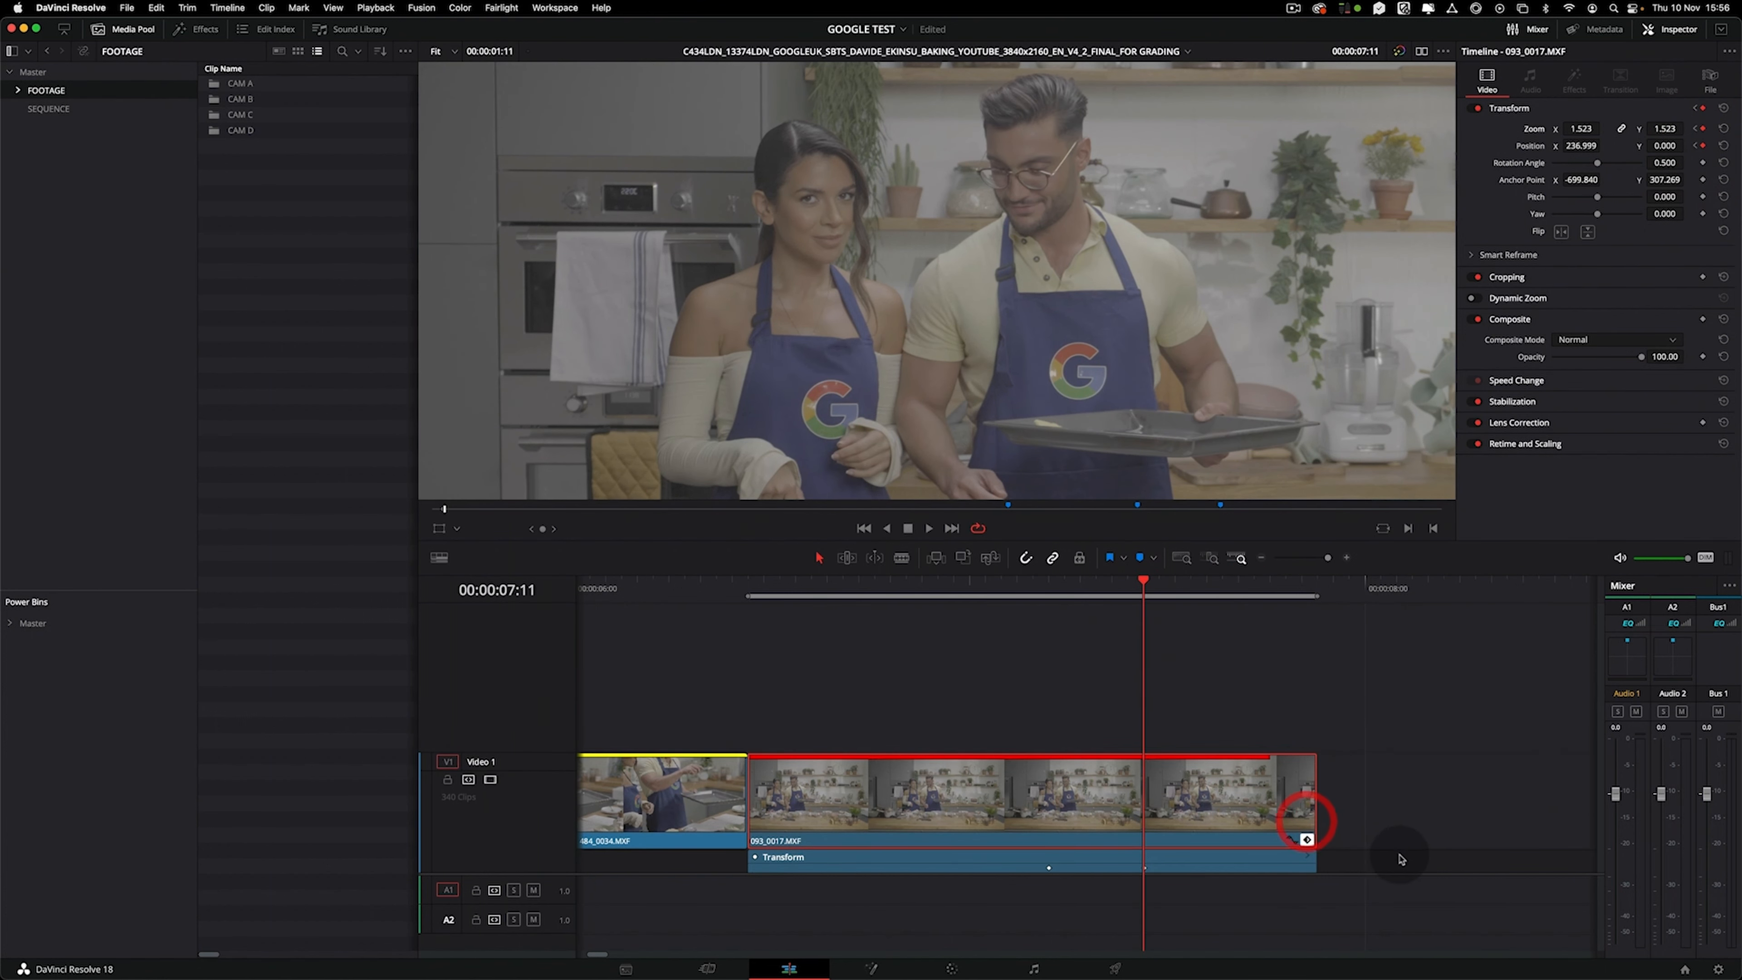
{"action": "left_click", "coordinate": [1308, 840]}
{"action": "key", "text": "super+minus"}
{"action": "key", "text": "super+minus"}
{"action": "key", "text": "super+minus"}
{"action": "key", "text": "super+minus"}
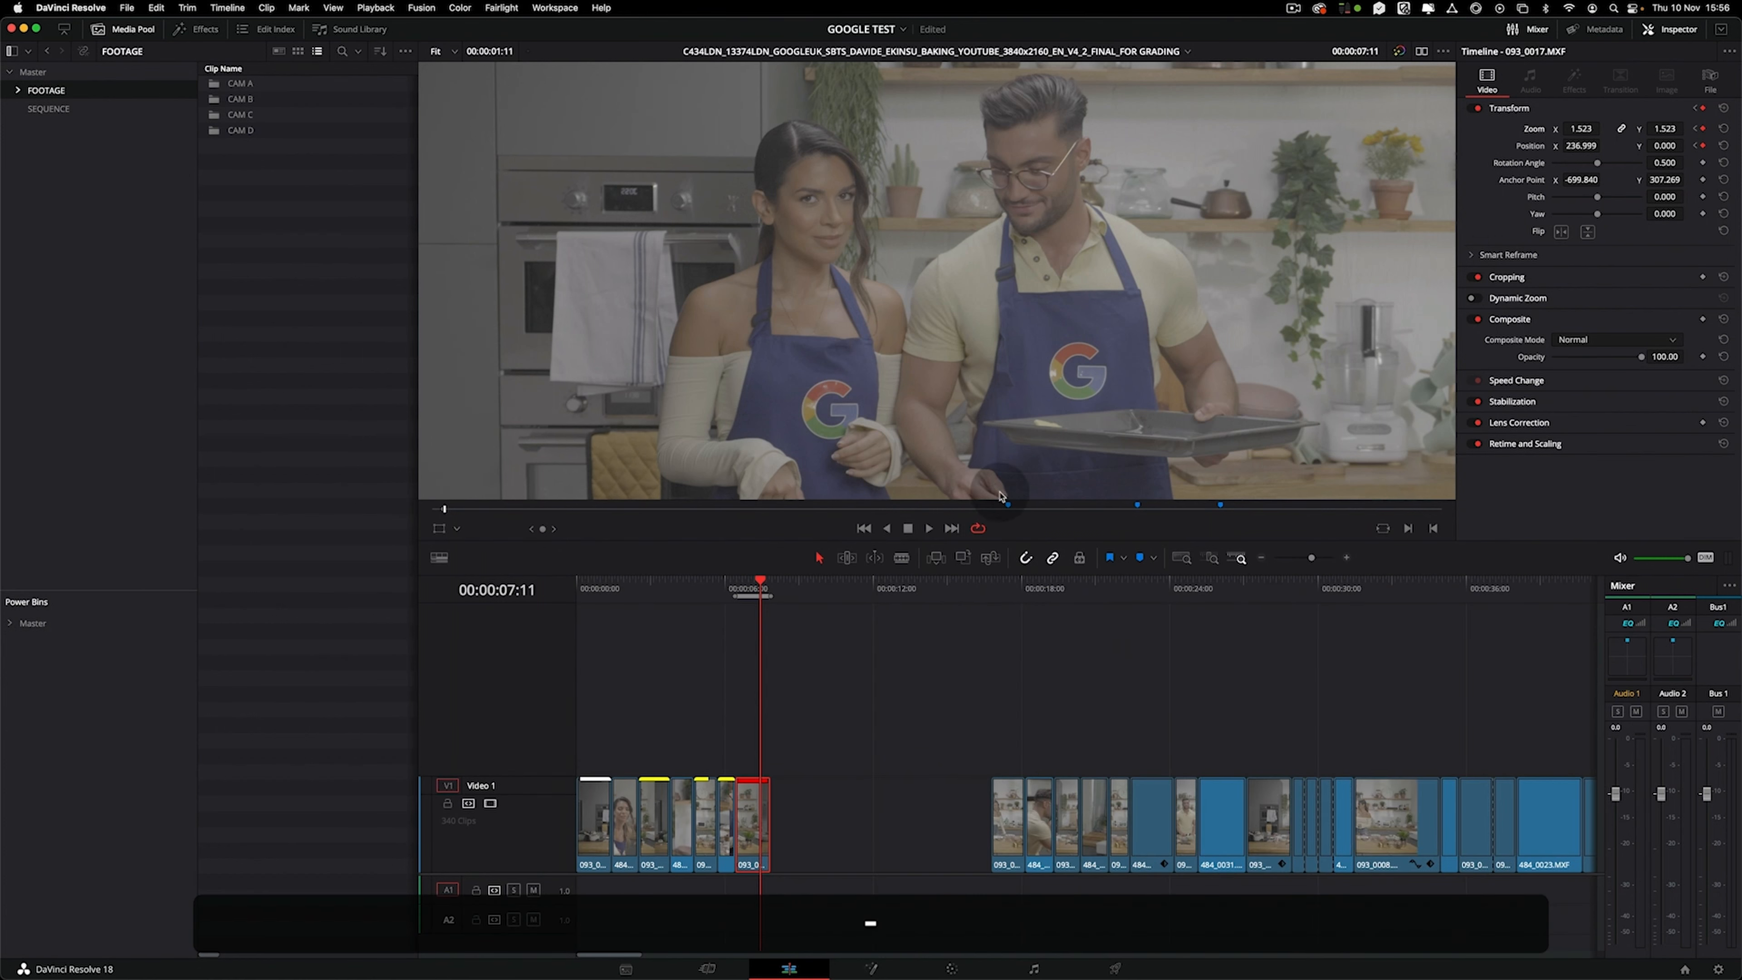
{"action": "scroll", "coordinate": [1026, 338], "scroll_direction": "down", "scroll_amount": 1}
{"action": "left_click_drag", "start_coordinate": [993, 540], "coordinate": [1020, 704]}
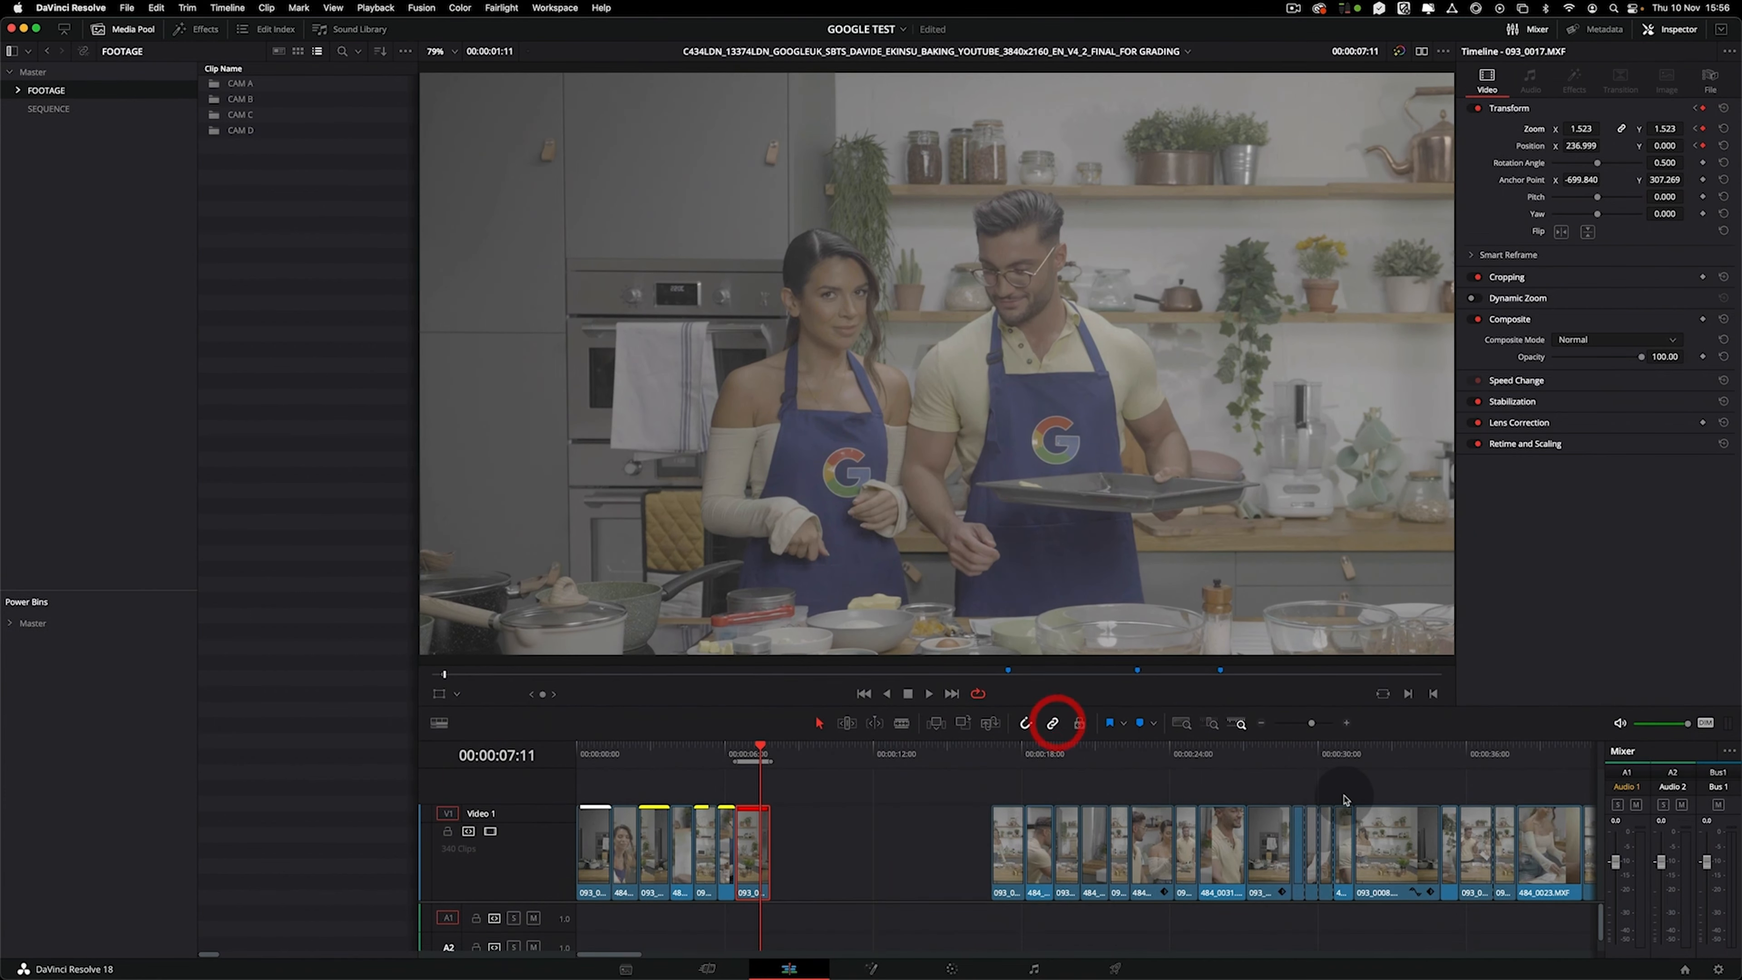
Locate the Cross Dissolve between 484_0023.MXF and 093_0011.MXF and play across it repeatedly to check the transition.
{"action": "scroll", "coordinate": [1344, 796], "scroll_direction": "right", "scroll_amount": 10}
{"action": "scroll", "coordinate": [1365, 796], "scroll_direction": "right", "scroll_amount": 3}
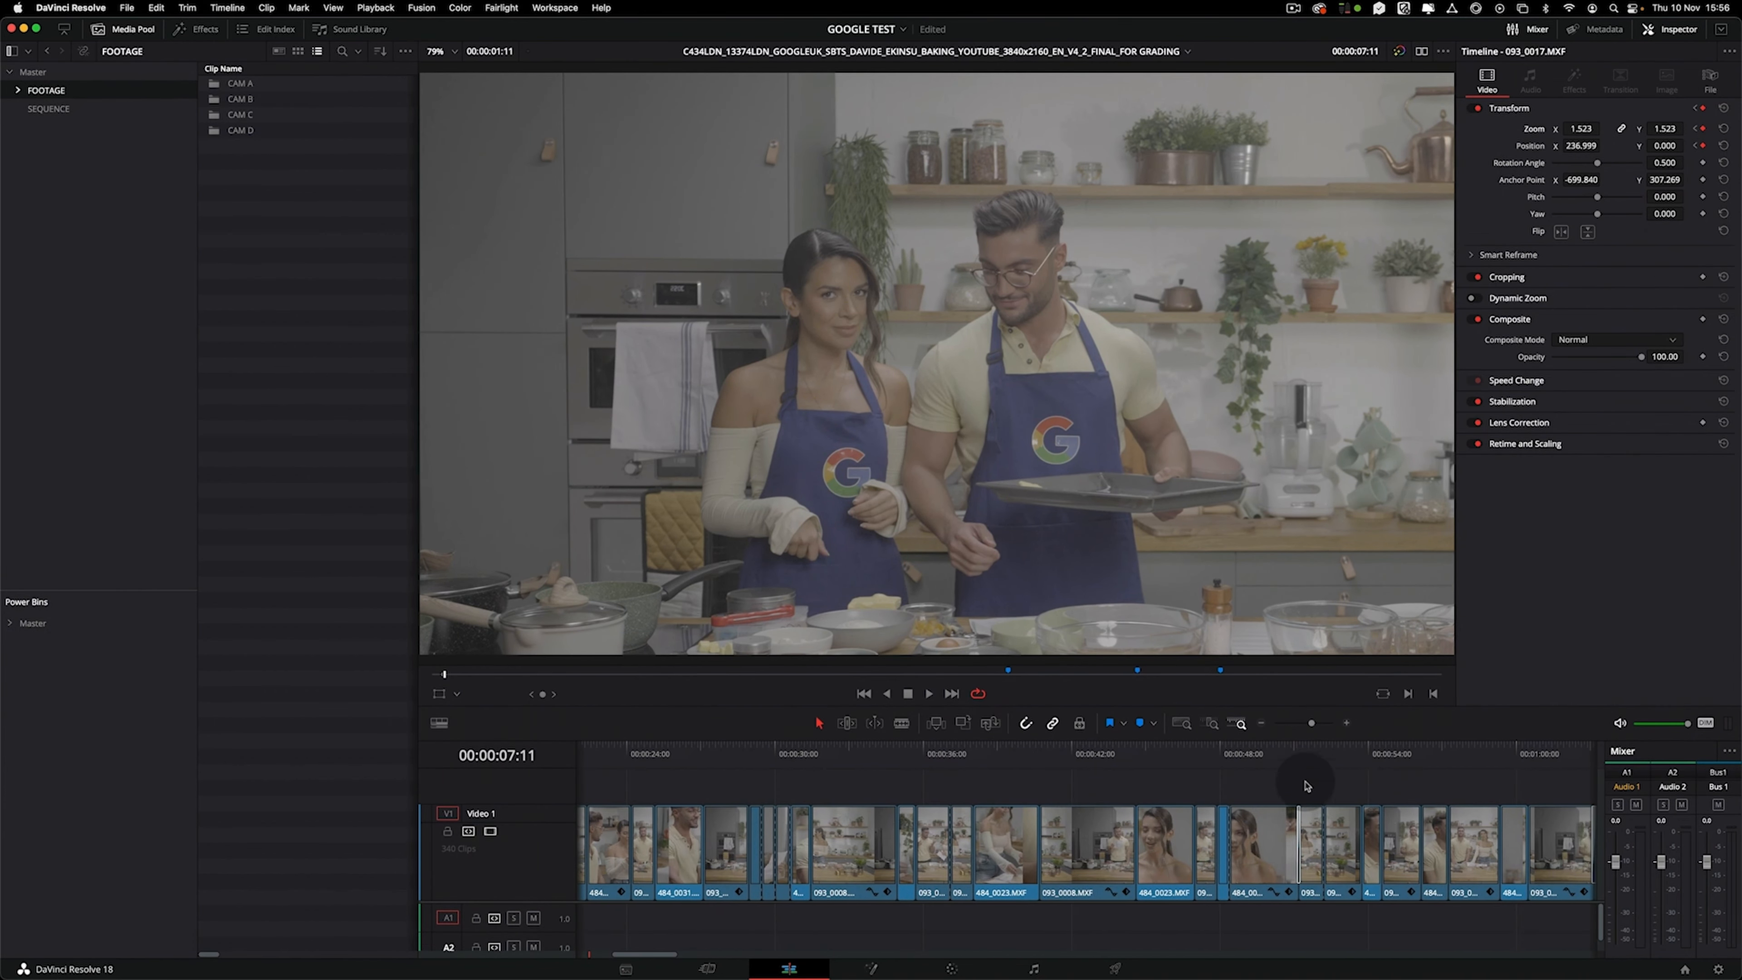
{"action": "left_click", "coordinate": [1296, 769]}
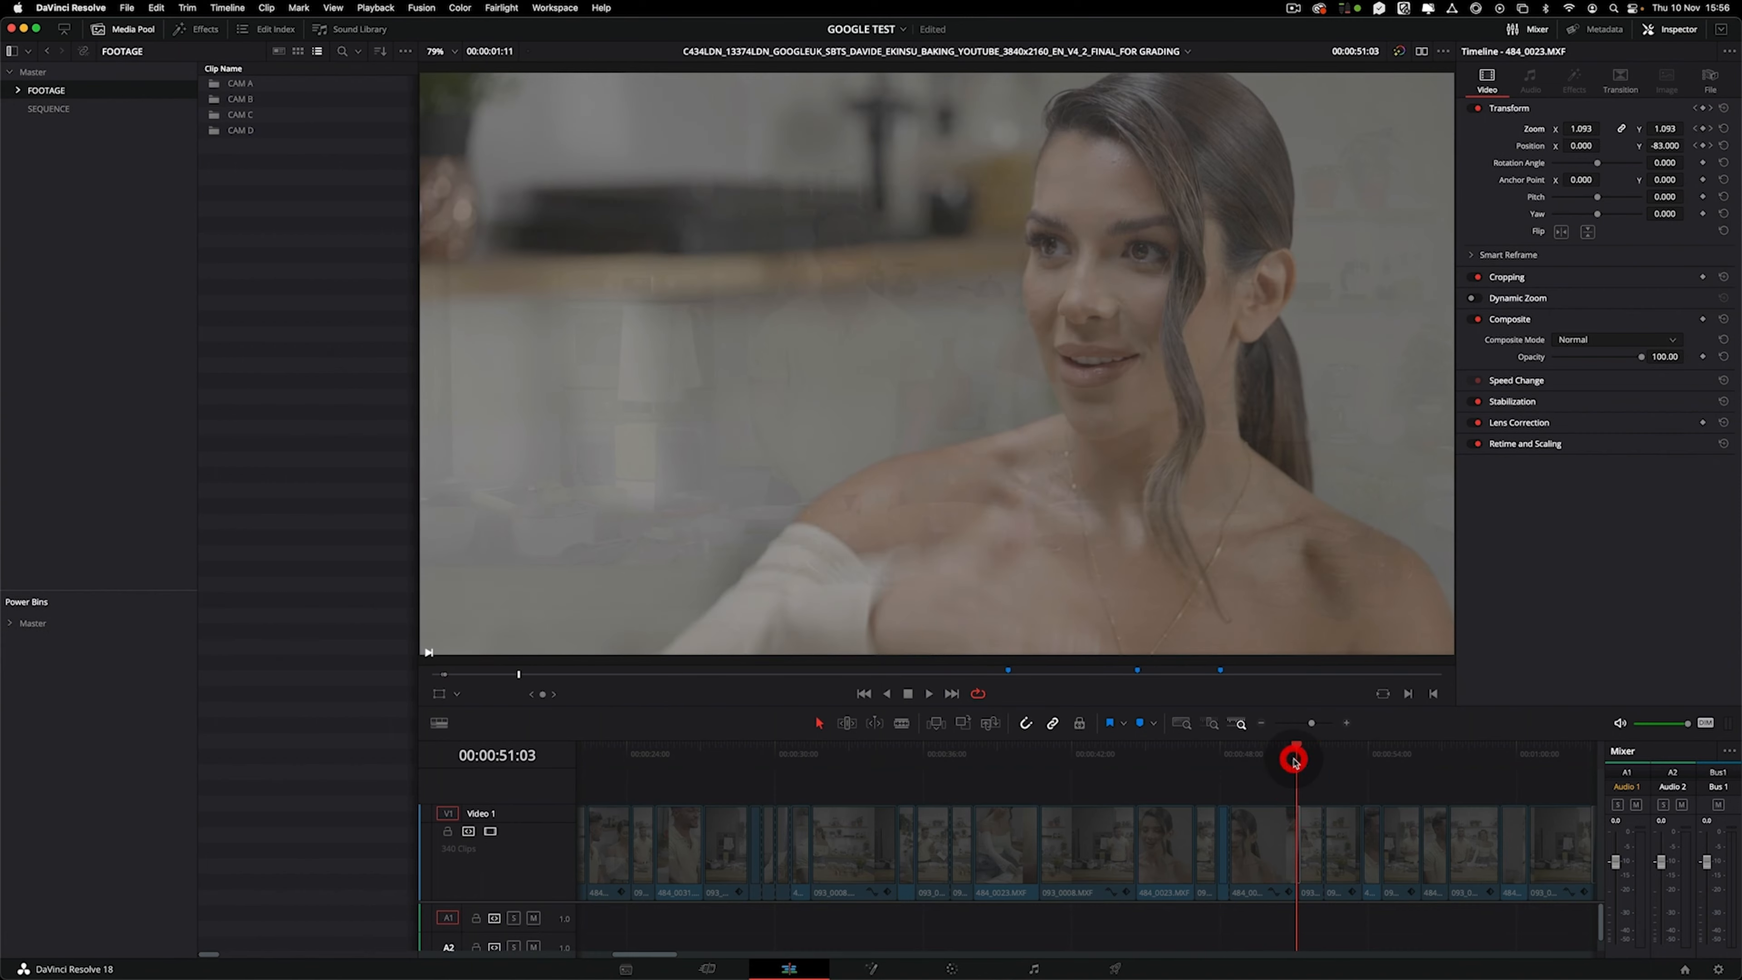
{"action": "key", "text": "equal"}
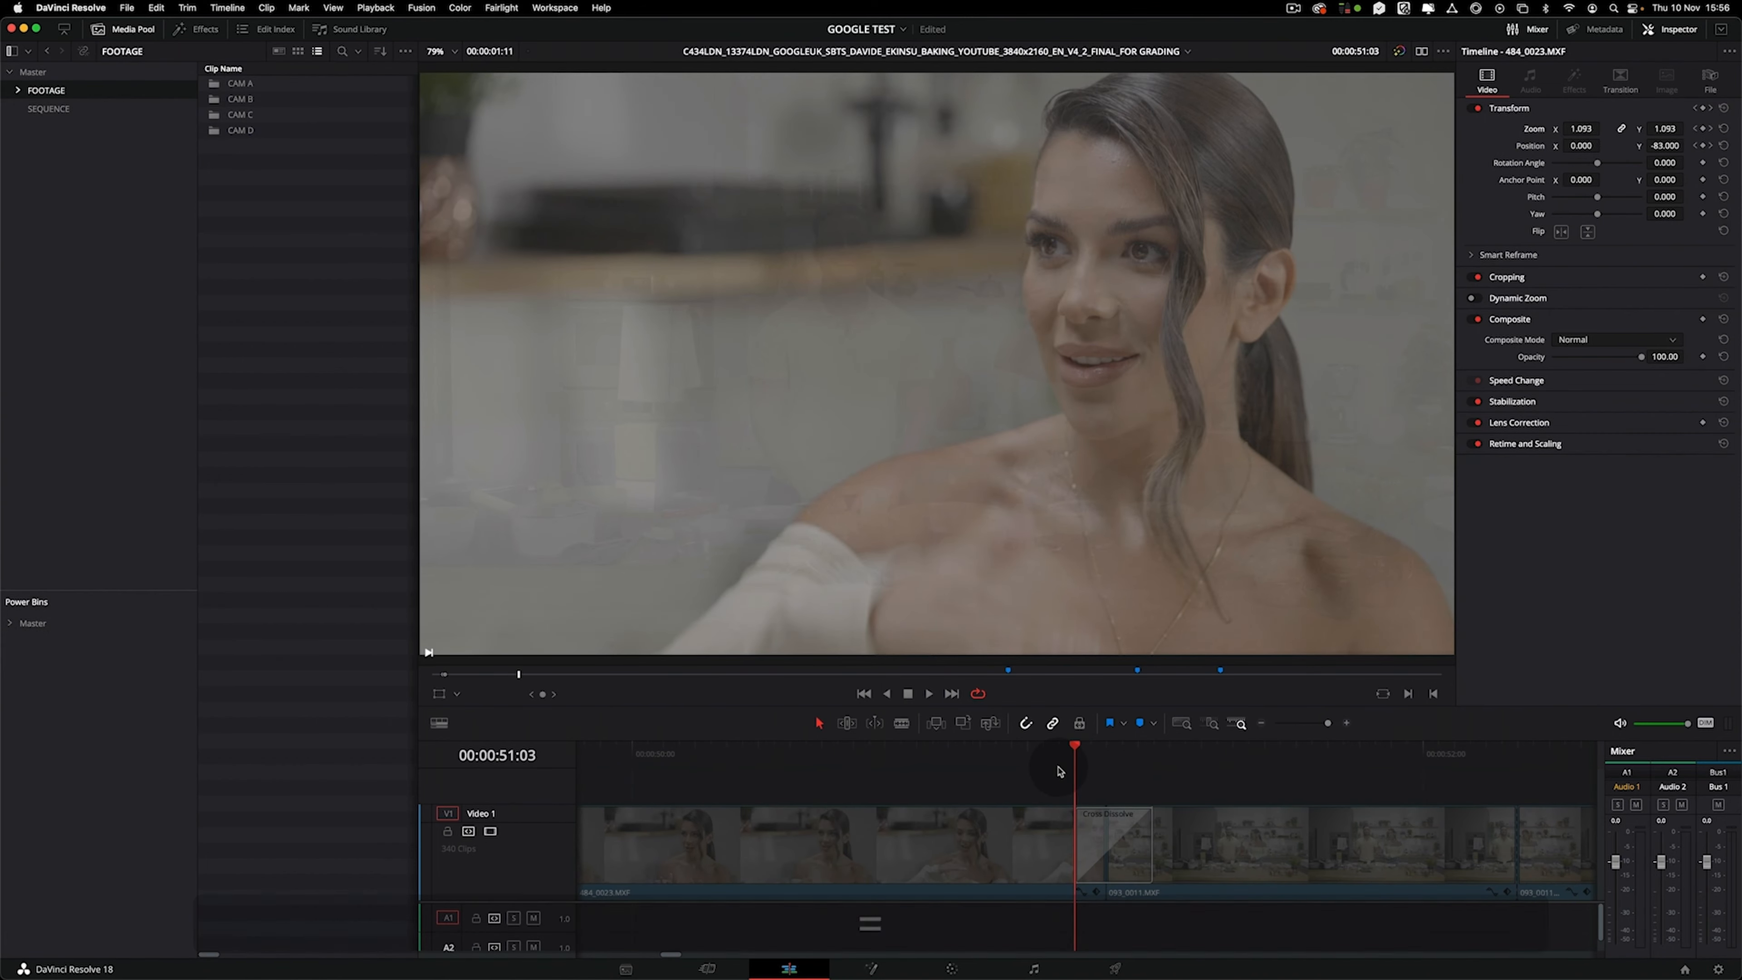
{"action": "left_click_drag", "start_coordinate": [1092, 753], "coordinate": [1028, 758]}
{"action": "key", "text": "space"}
{"action": "key", "text": "space"}
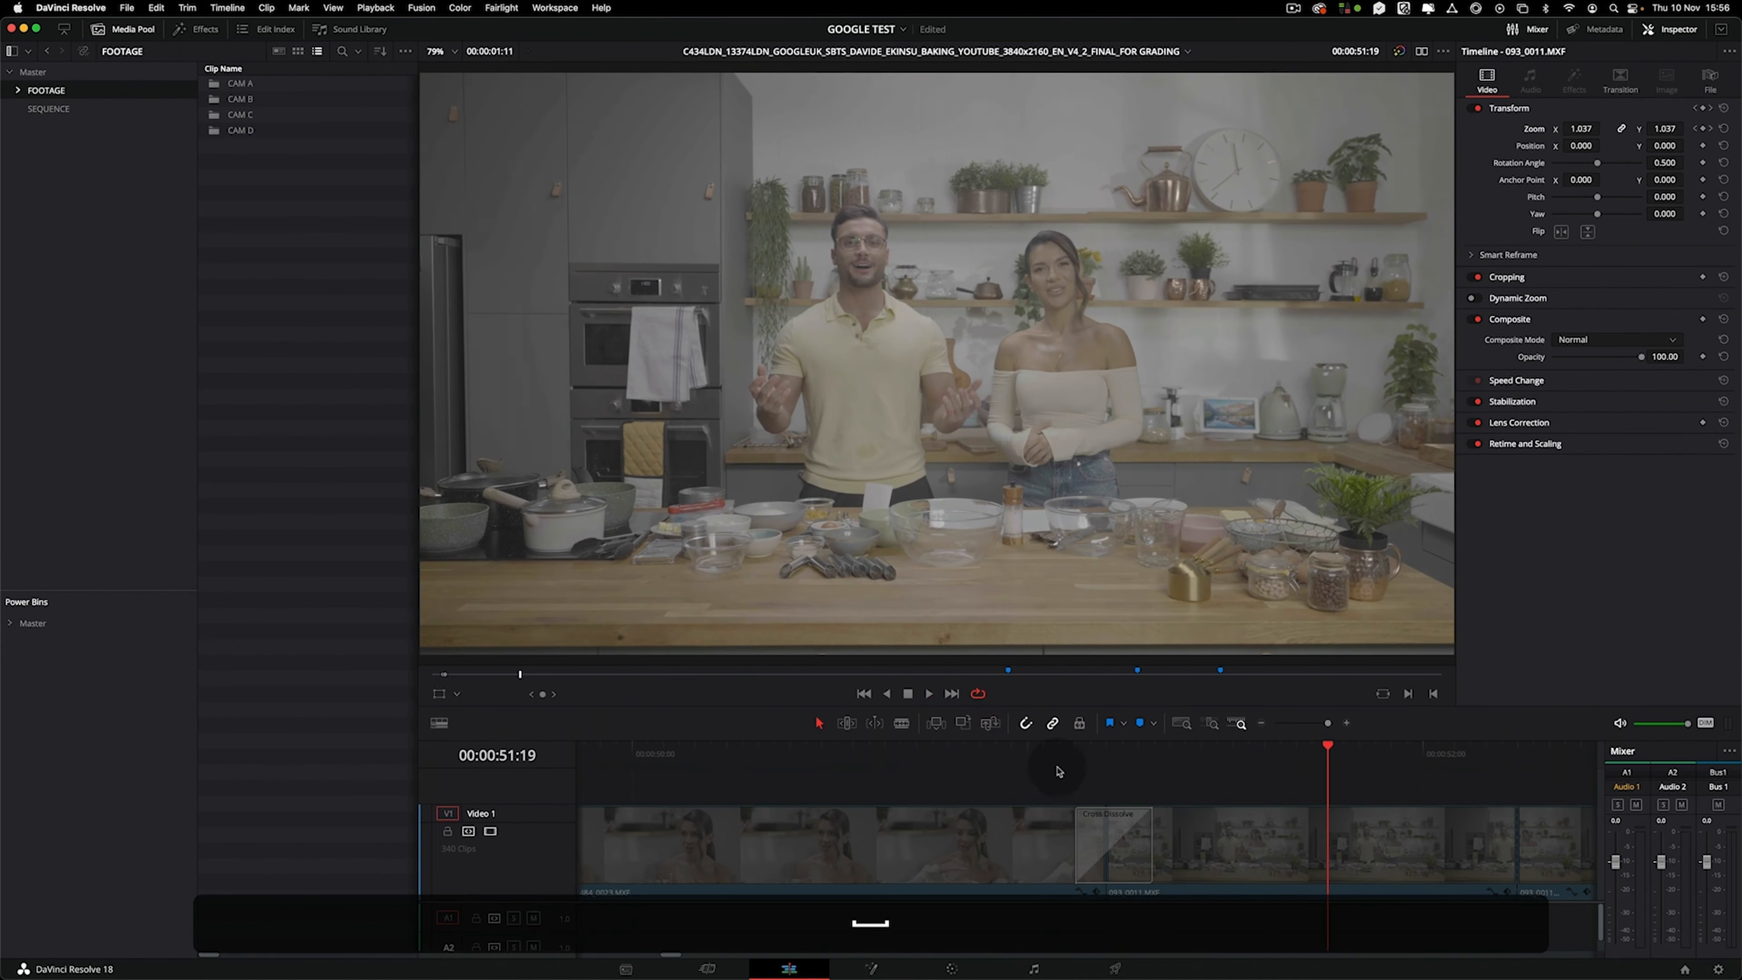
{"action": "left_click", "coordinate": [982, 754]}
{"action": "key", "text": "space"}
{"action": "left_click", "coordinate": [983, 754]}
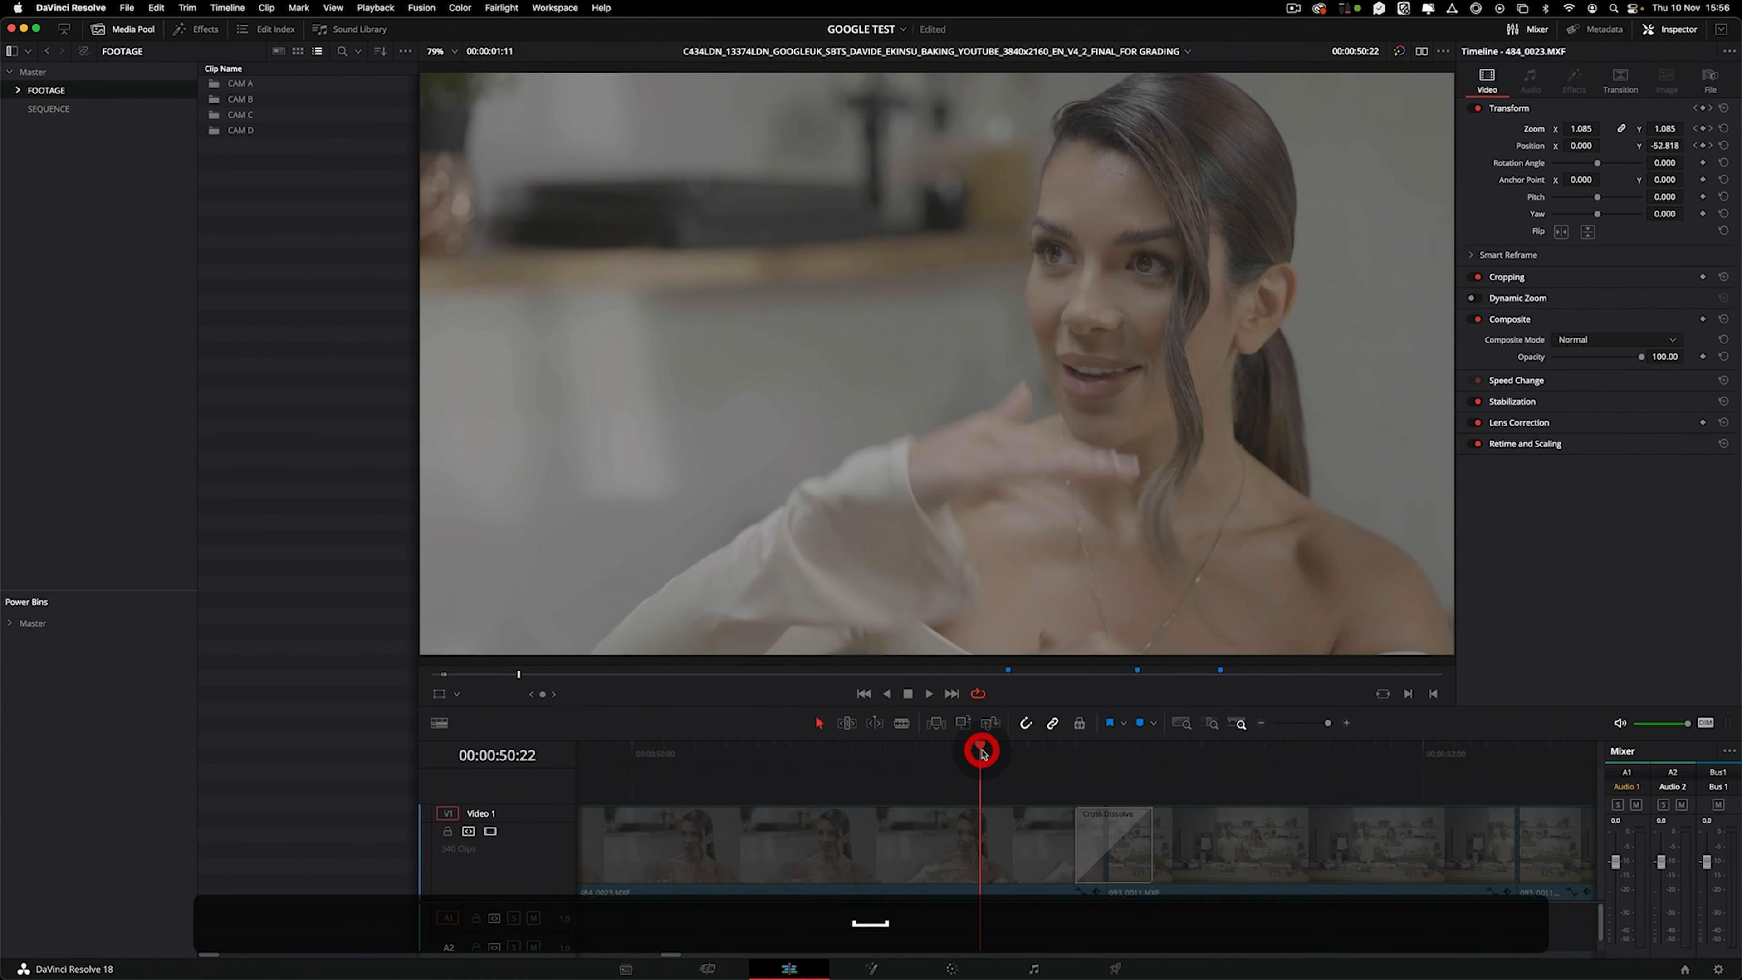
{"action": "left_click", "coordinate": [983, 752]}
{"action": "key", "text": "space"}
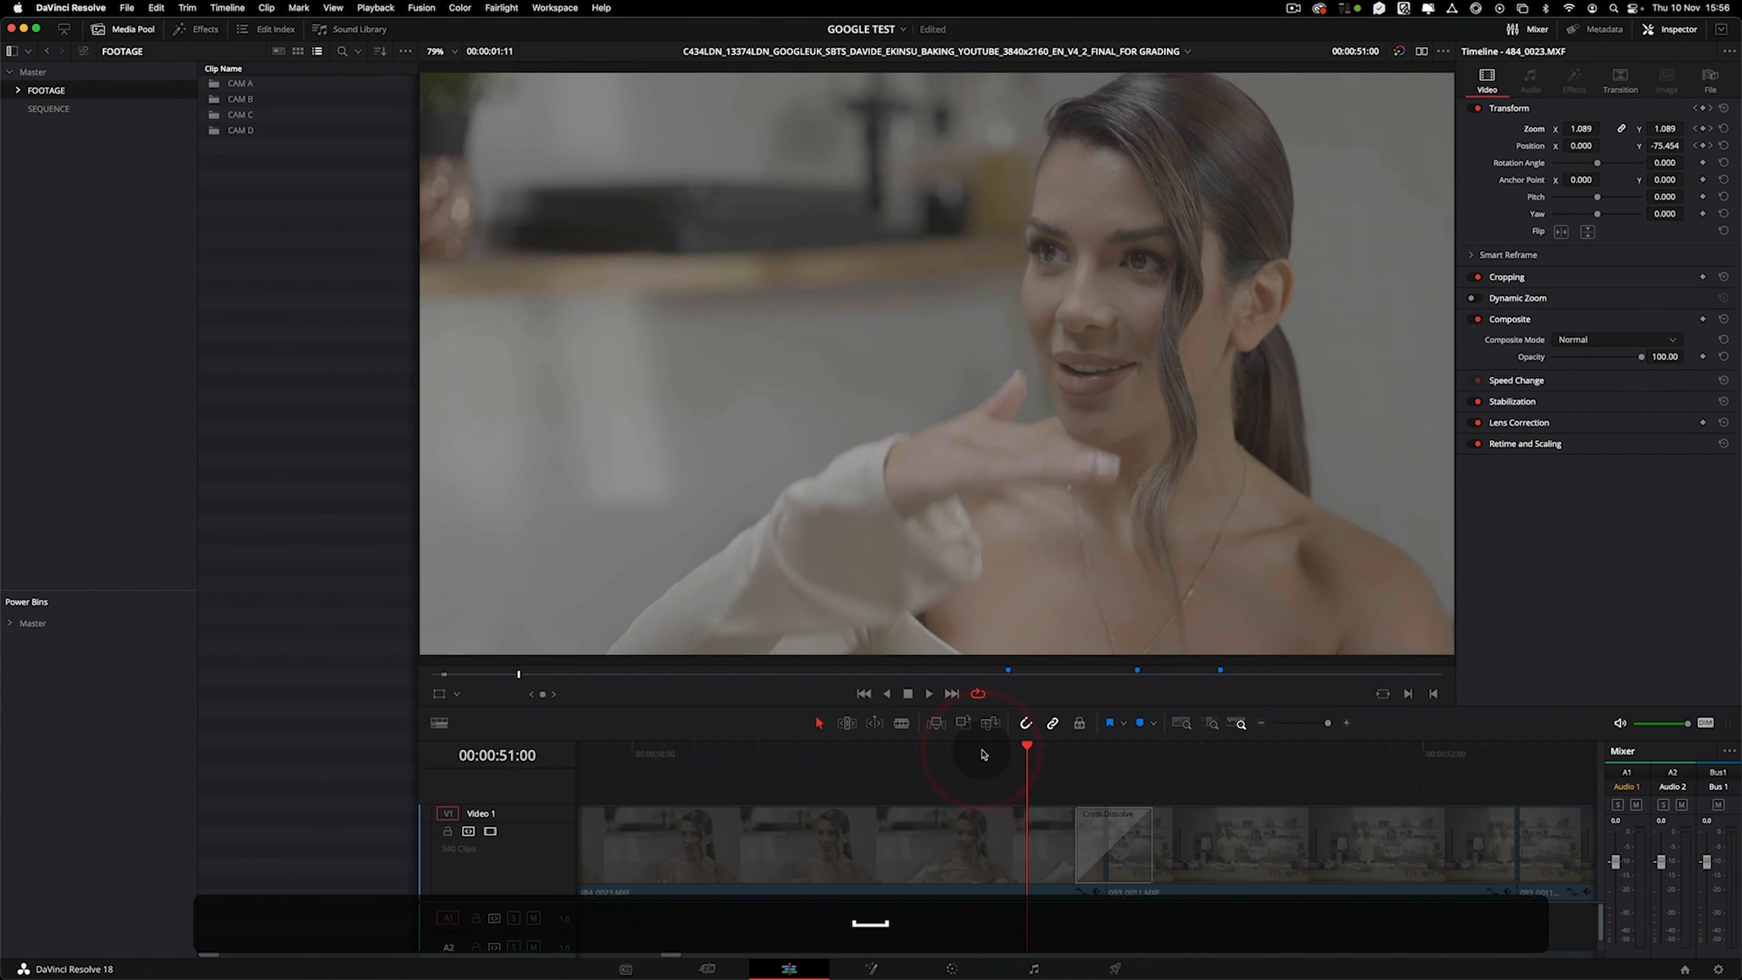
{"action": "key", "text": "space"}
Find the blue markers on the timeline and jump to those at 00:05:39:05 and 00:06:56:11.
{"action": "scroll", "coordinate": [1193, 781], "scroll_direction": "down", "scroll_amount": 5}
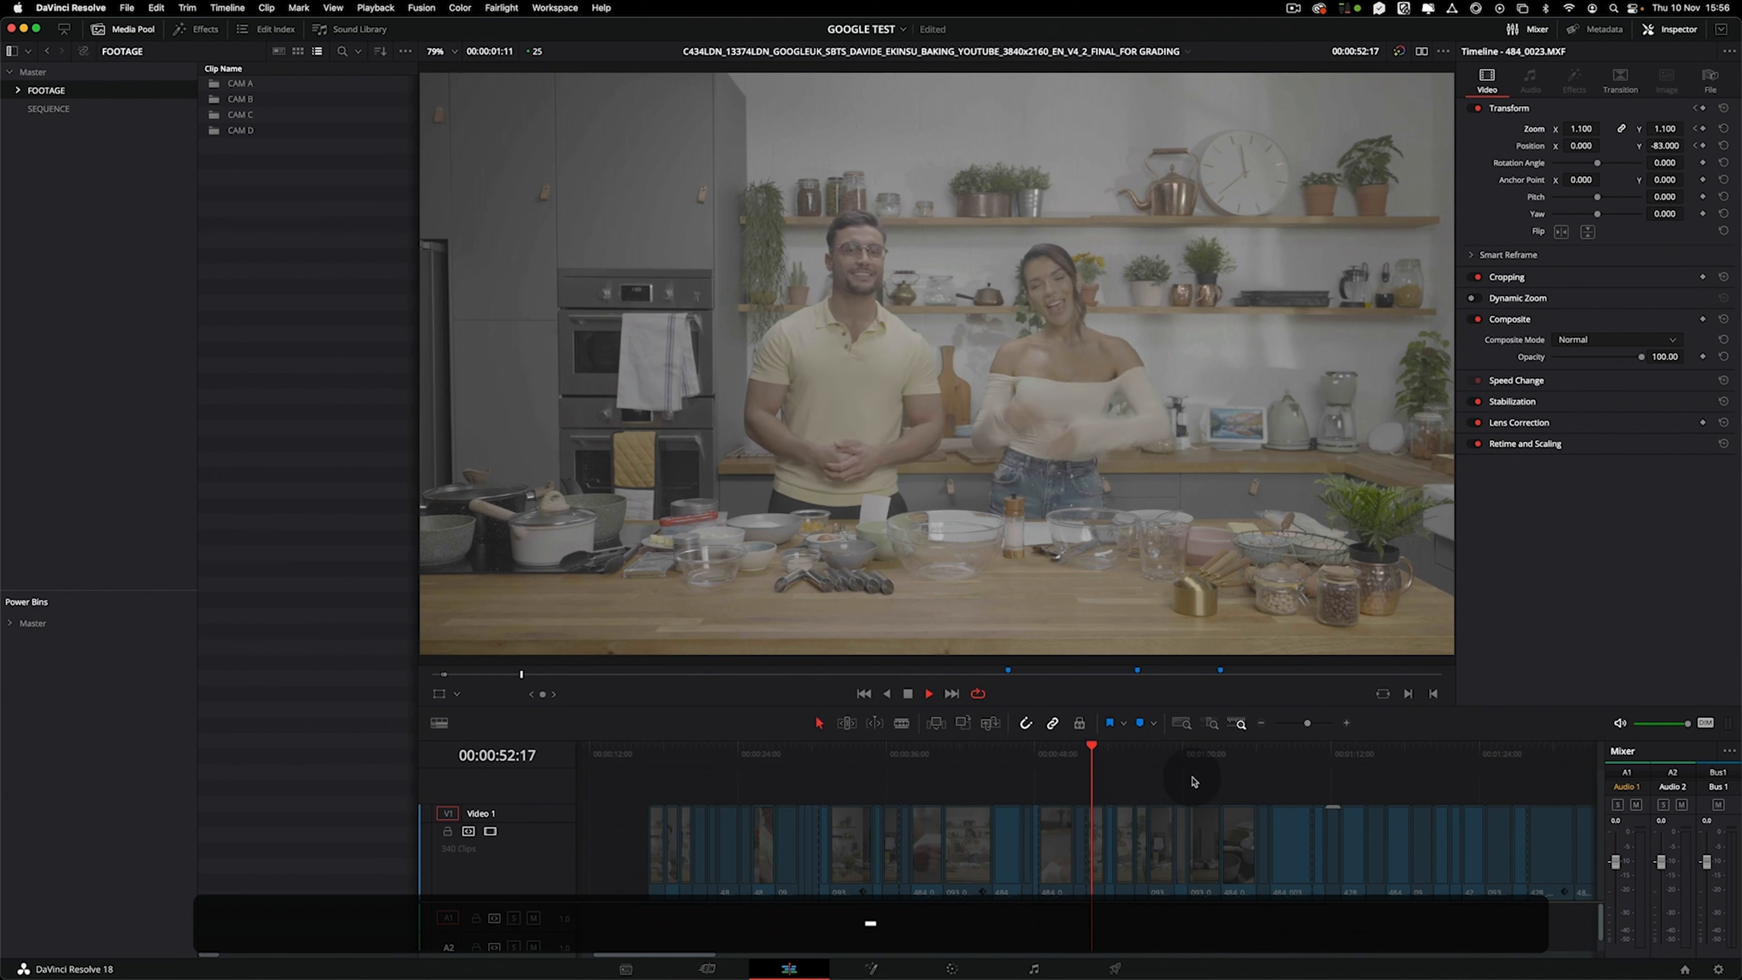
{"action": "key", "text": "space"}
{"action": "left_click", "coordinate": [1275, 757]}
{"action": "key", "text": "minus"}
{"action": "key", "text": "minus"}
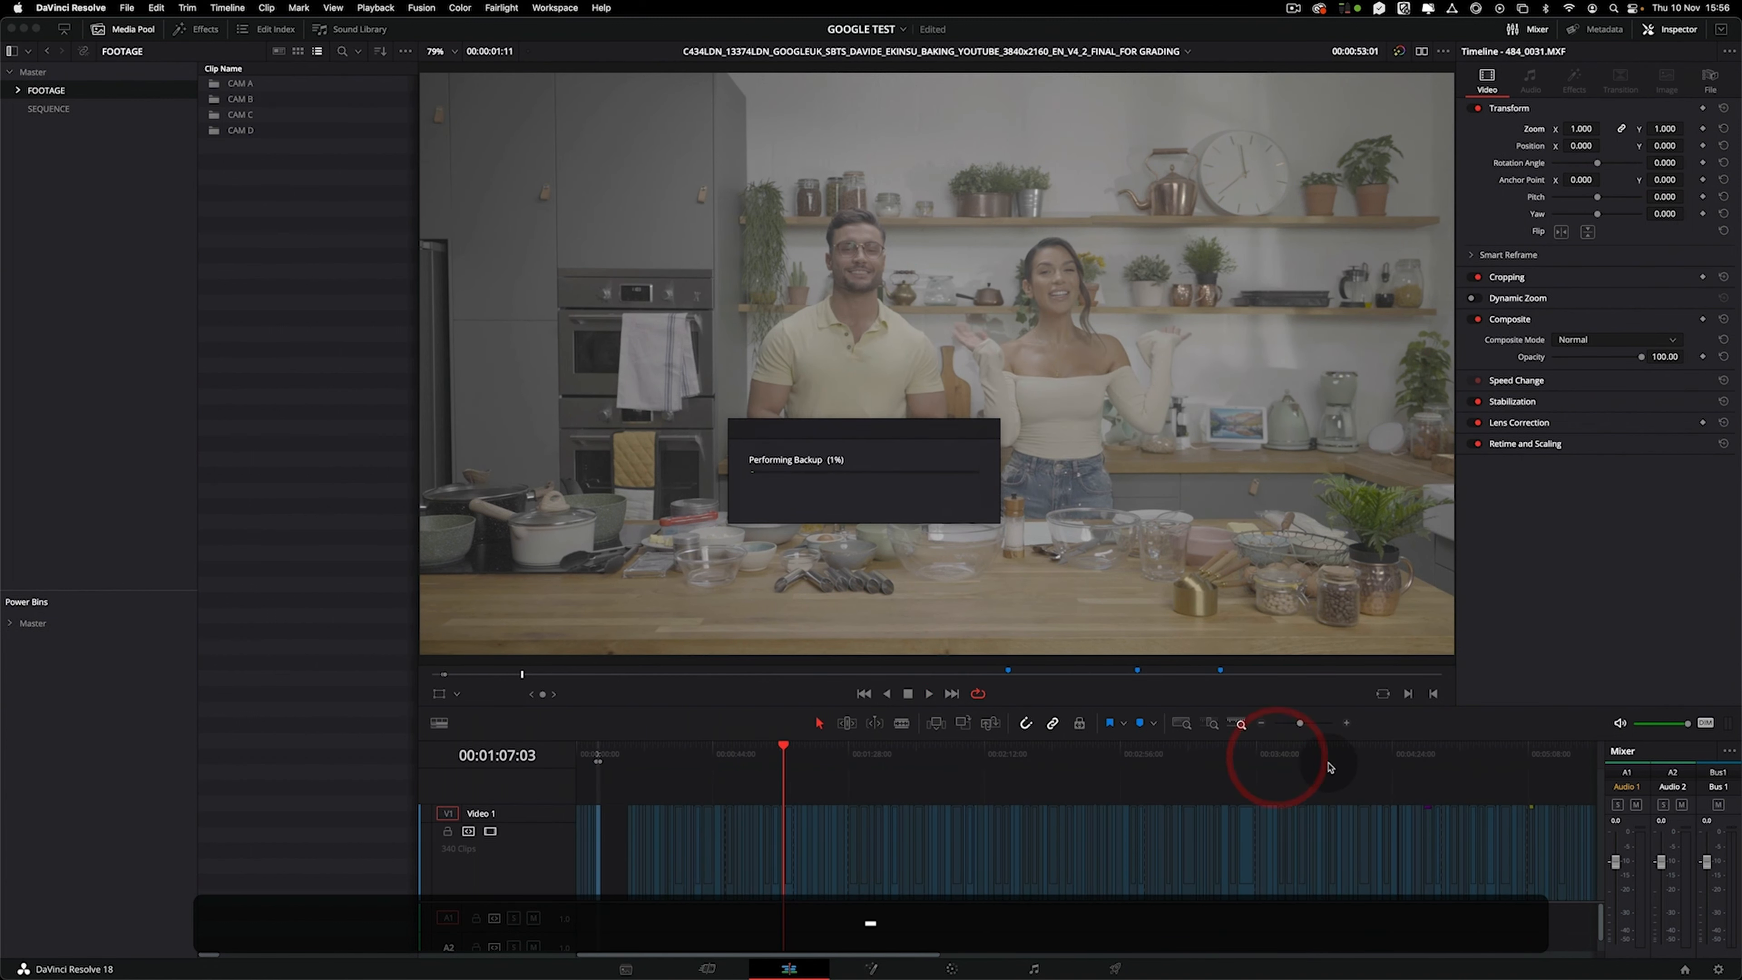
{"action": "left_click_drag", "start_coordinate": [1169, 759], "coordinate": [1110, 762]}
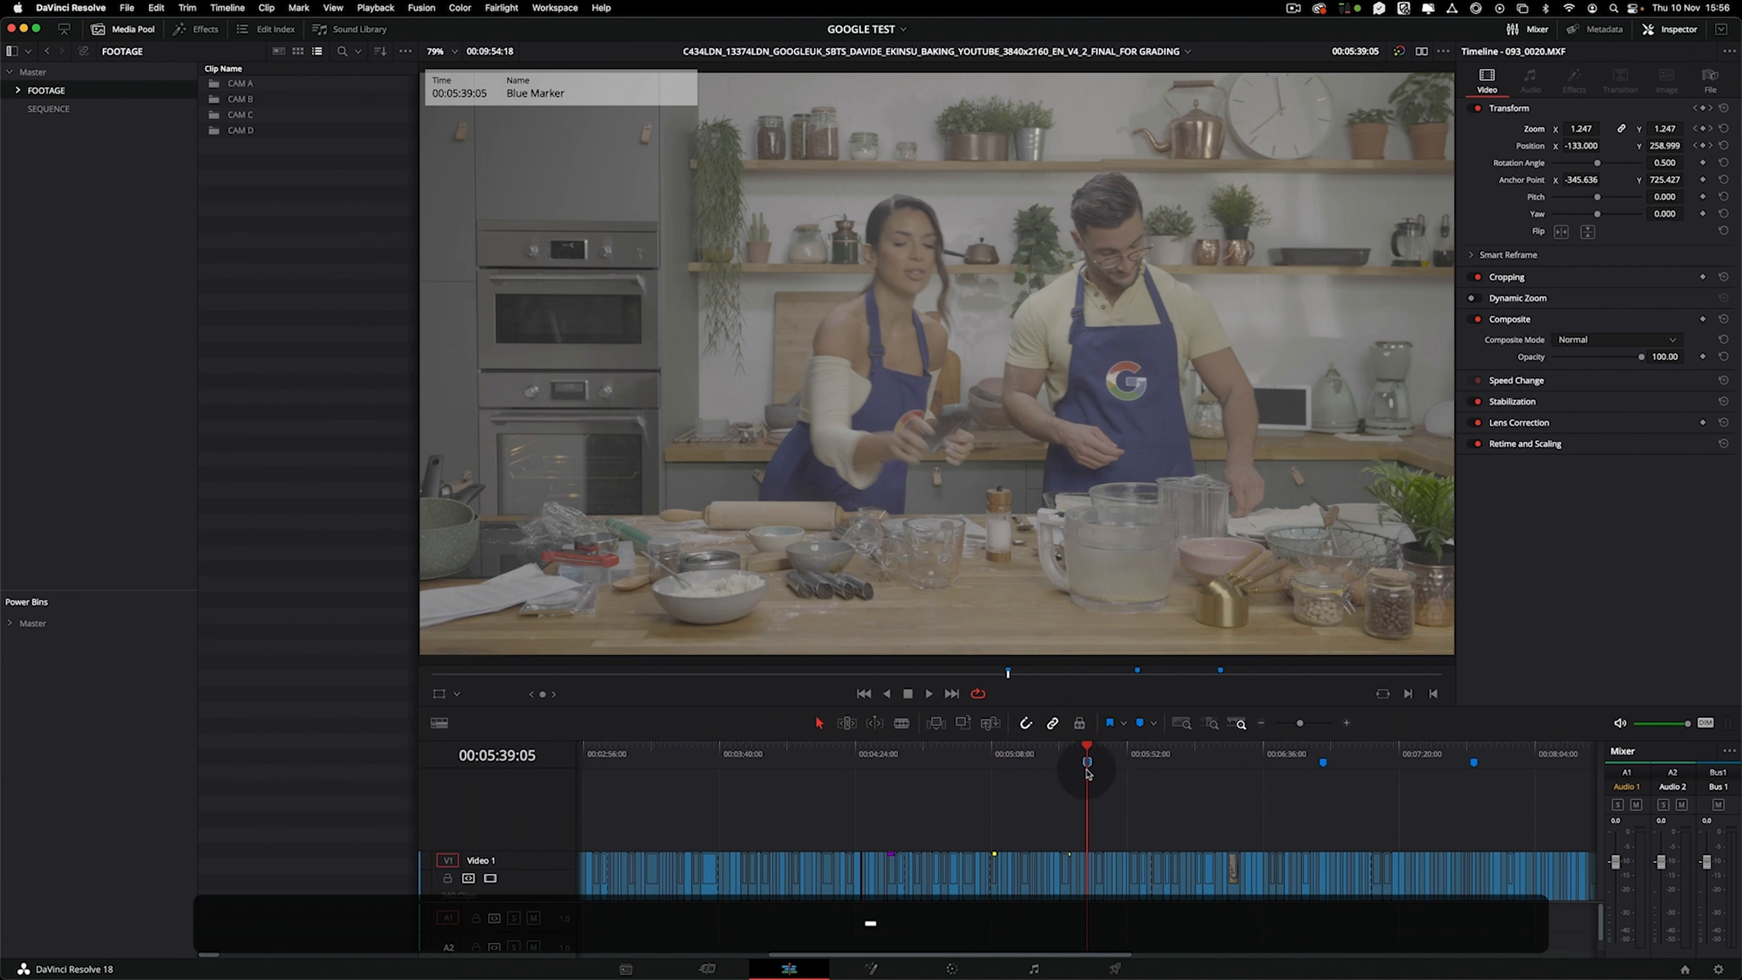
{"action": "key", "text": "minus"}
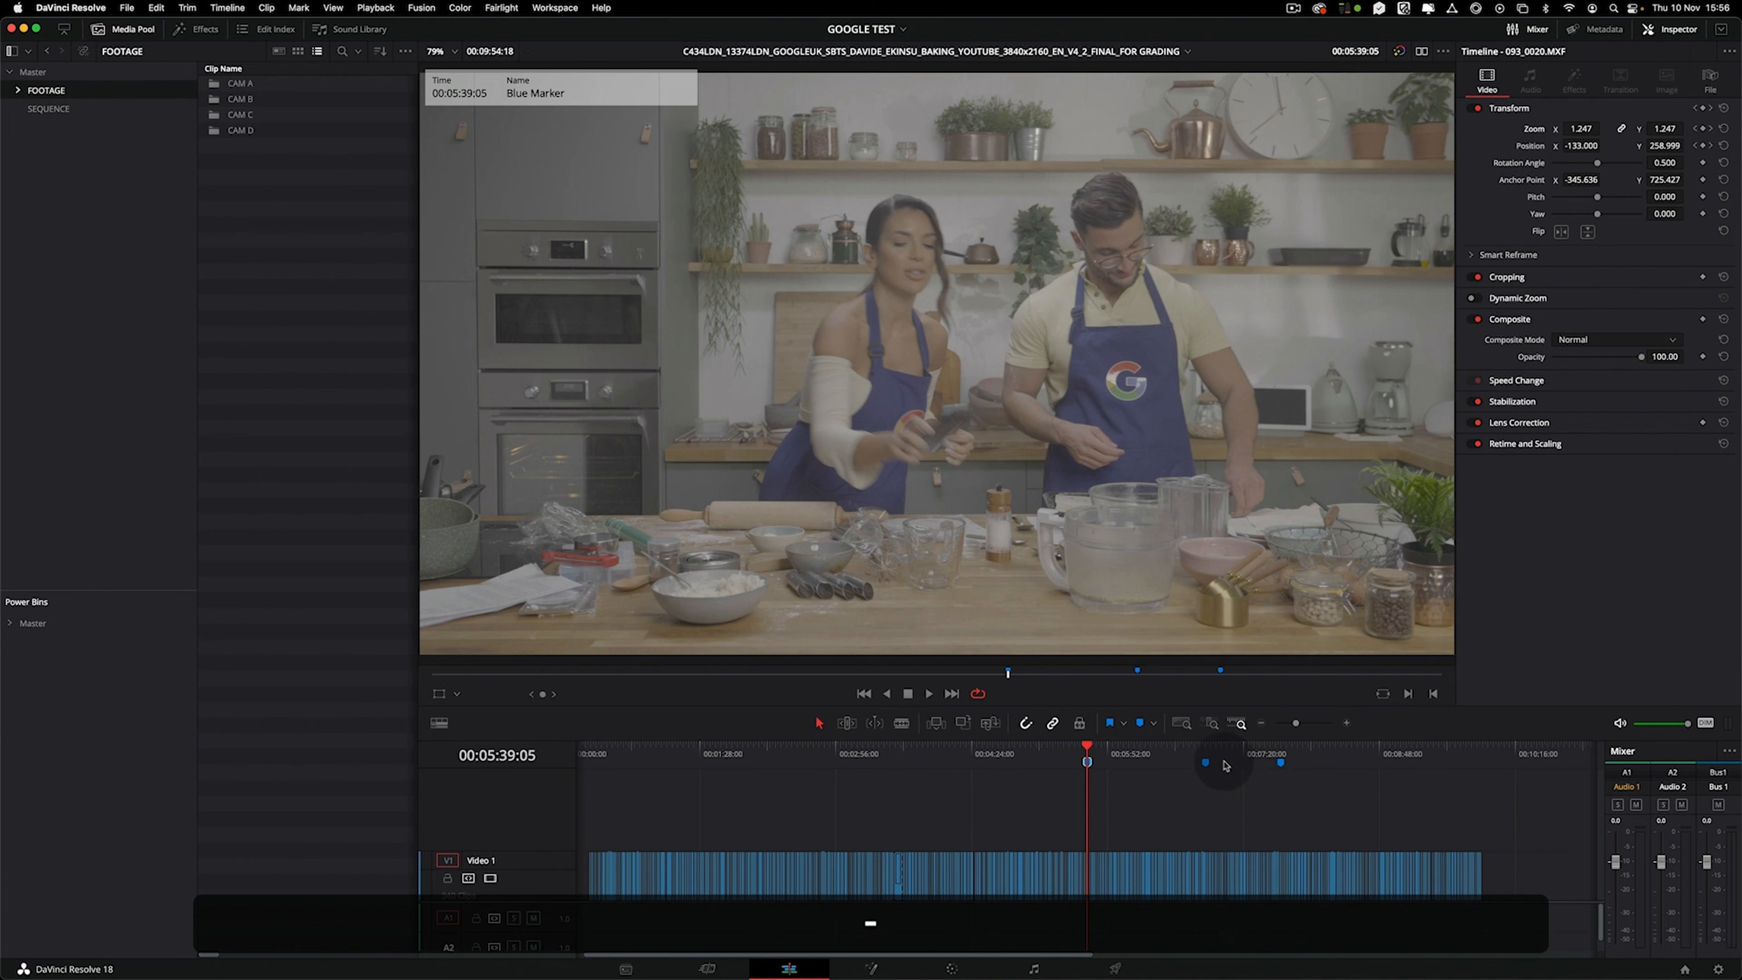
{"action": "left_click", "coordinate": [1206, 761]}
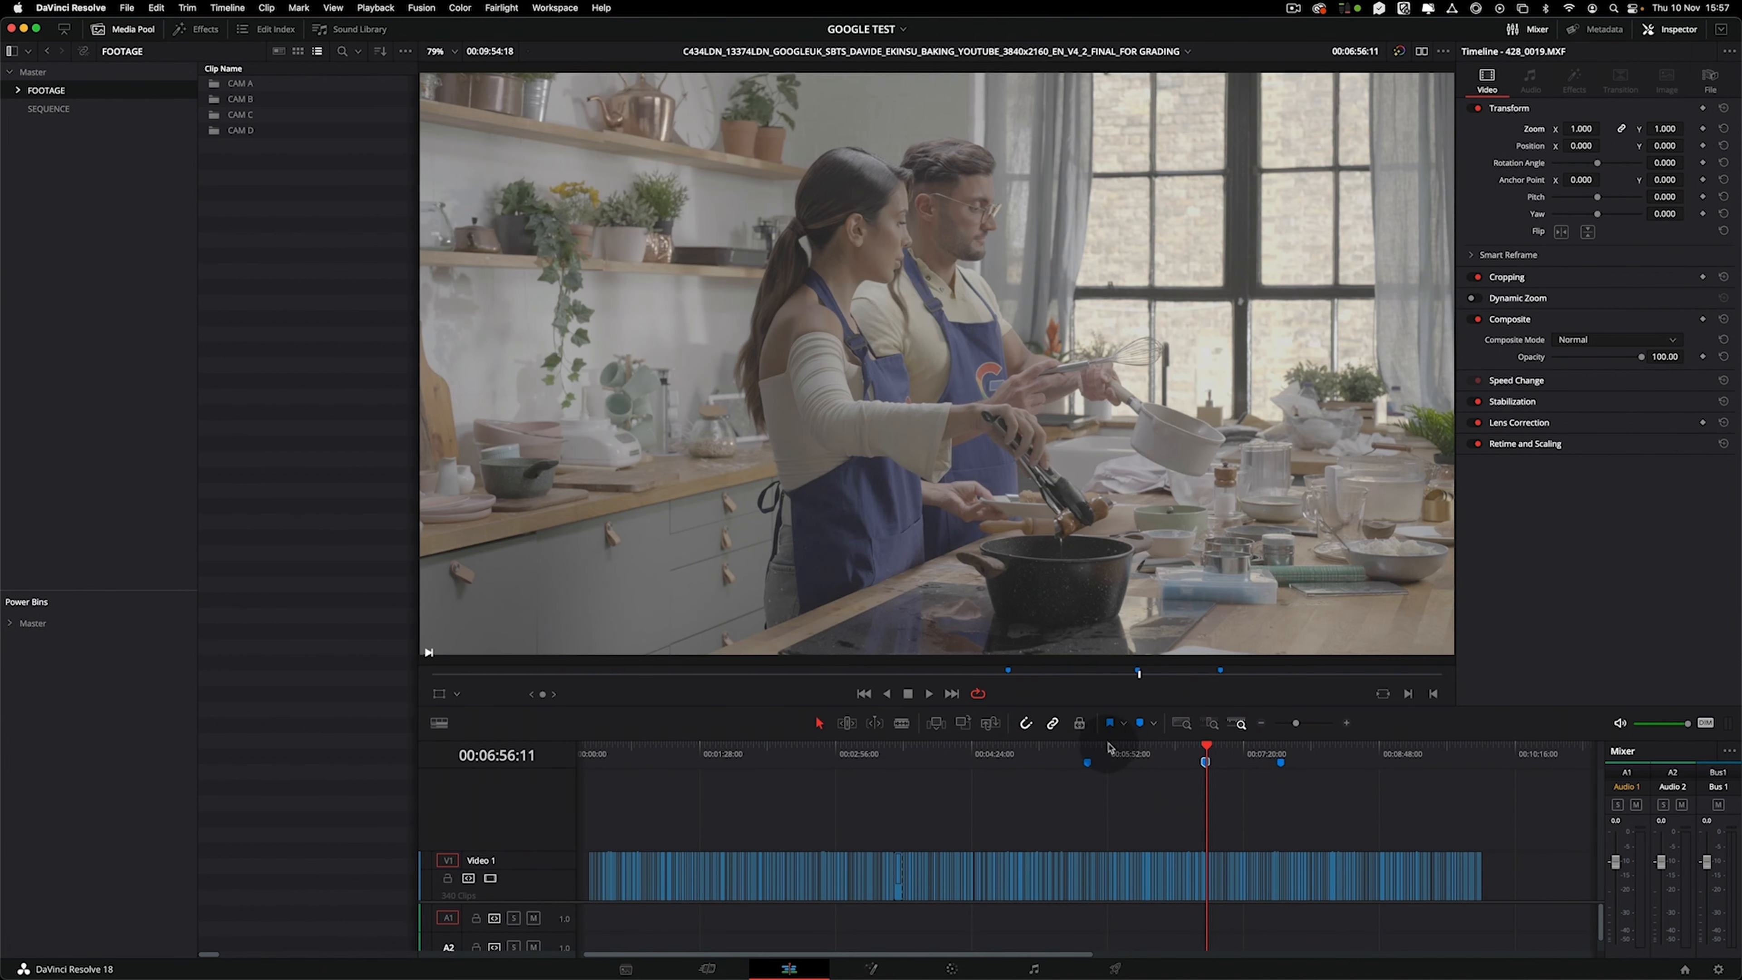
Open the blue marker at 00:05:39:05, check its Notes and Name fields, and remove the marker.
{"action": "left_click", "coordinate": [1087, 761]}
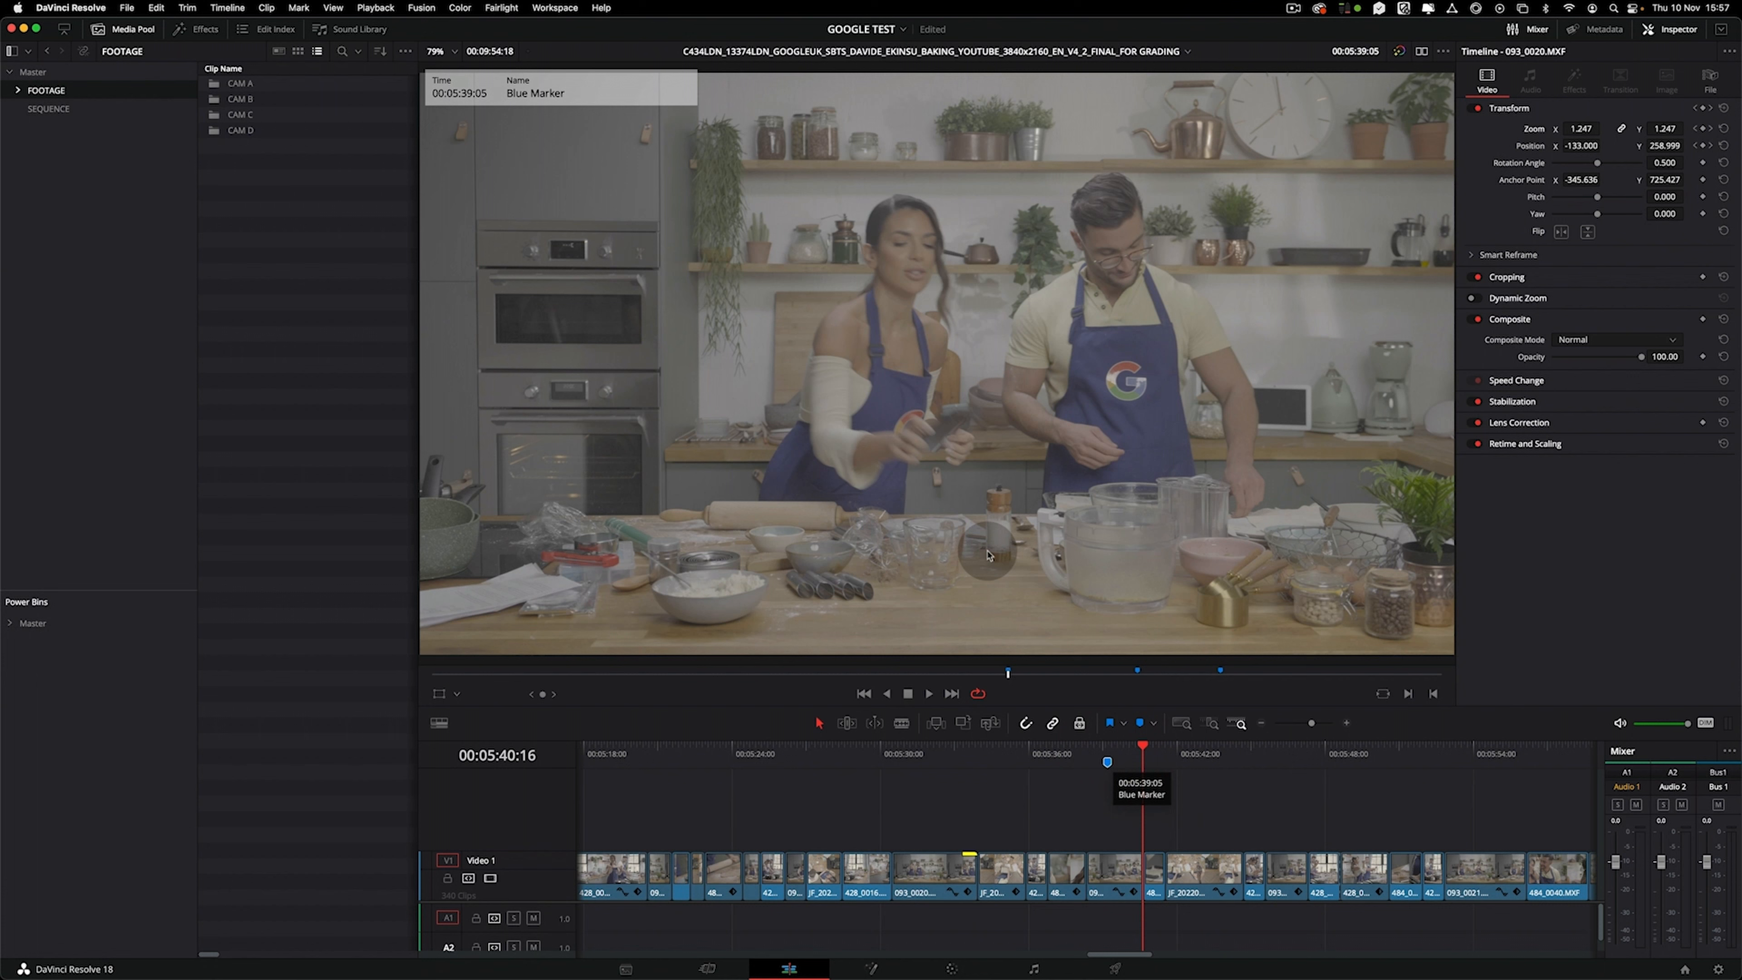
{"action": "double_click", "coordinate": [1109, 758]}
{"action": "left_click", "coordinate": [1070, 640]}
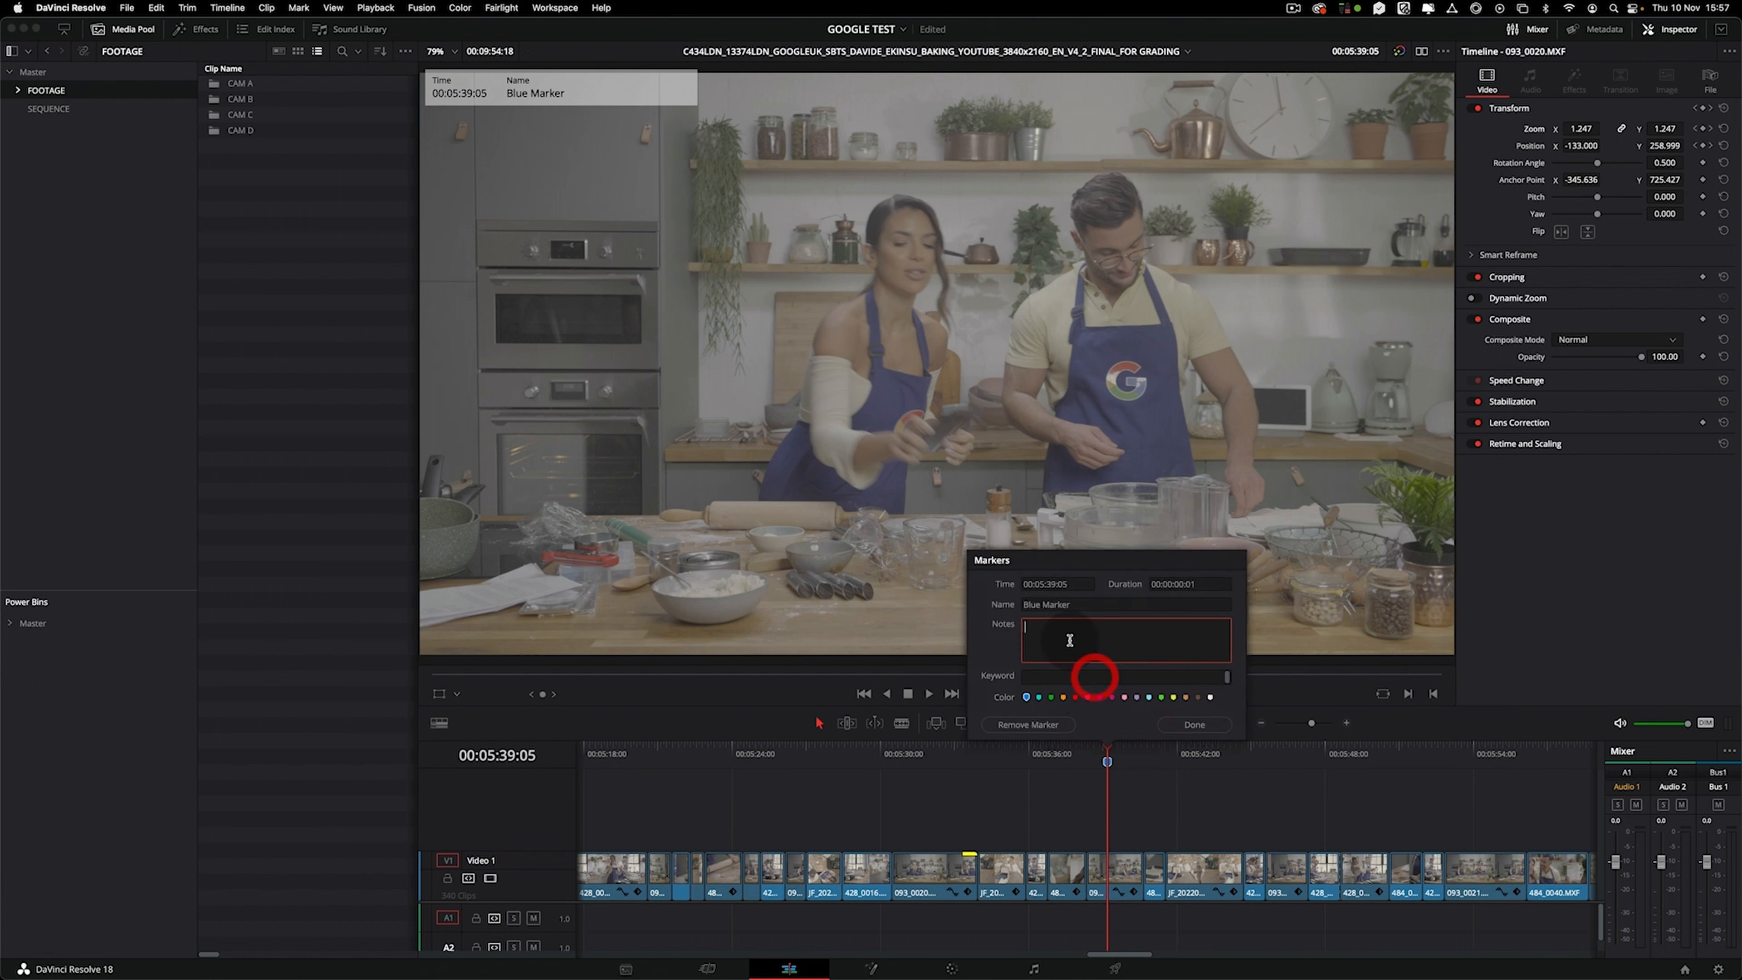
{"action": "left_click", "coordinate": [1070, 604]}
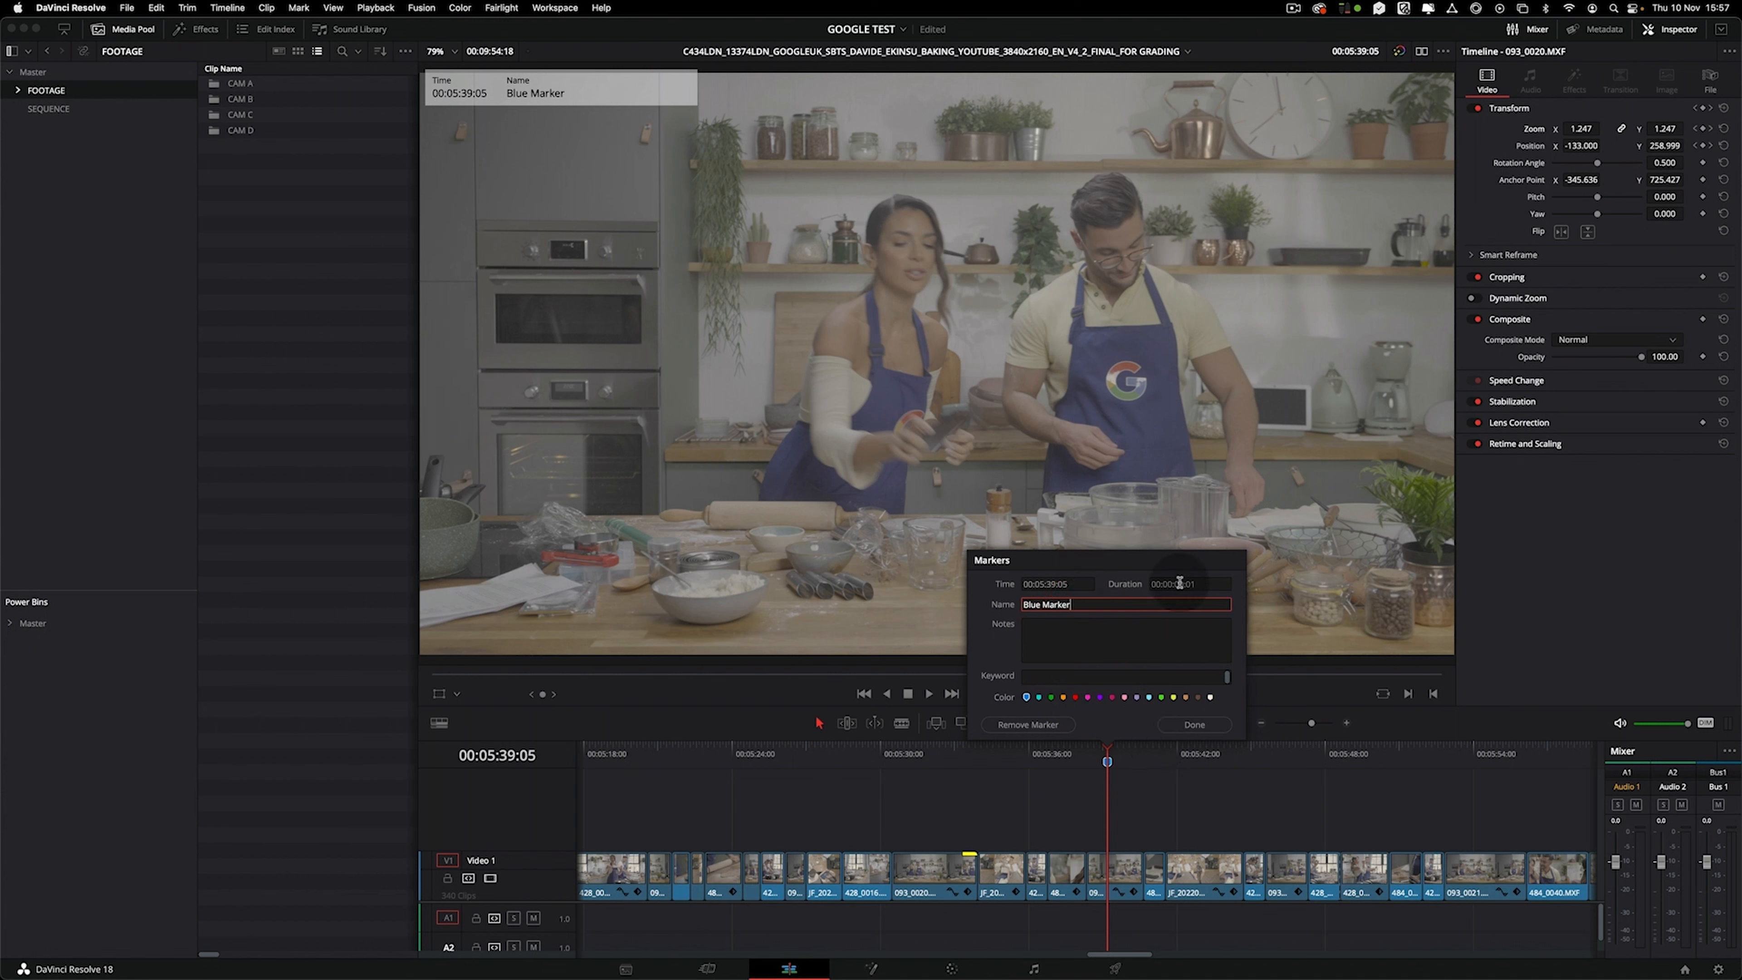
{"action": "left_click", "coordinate": [1042, 725]}
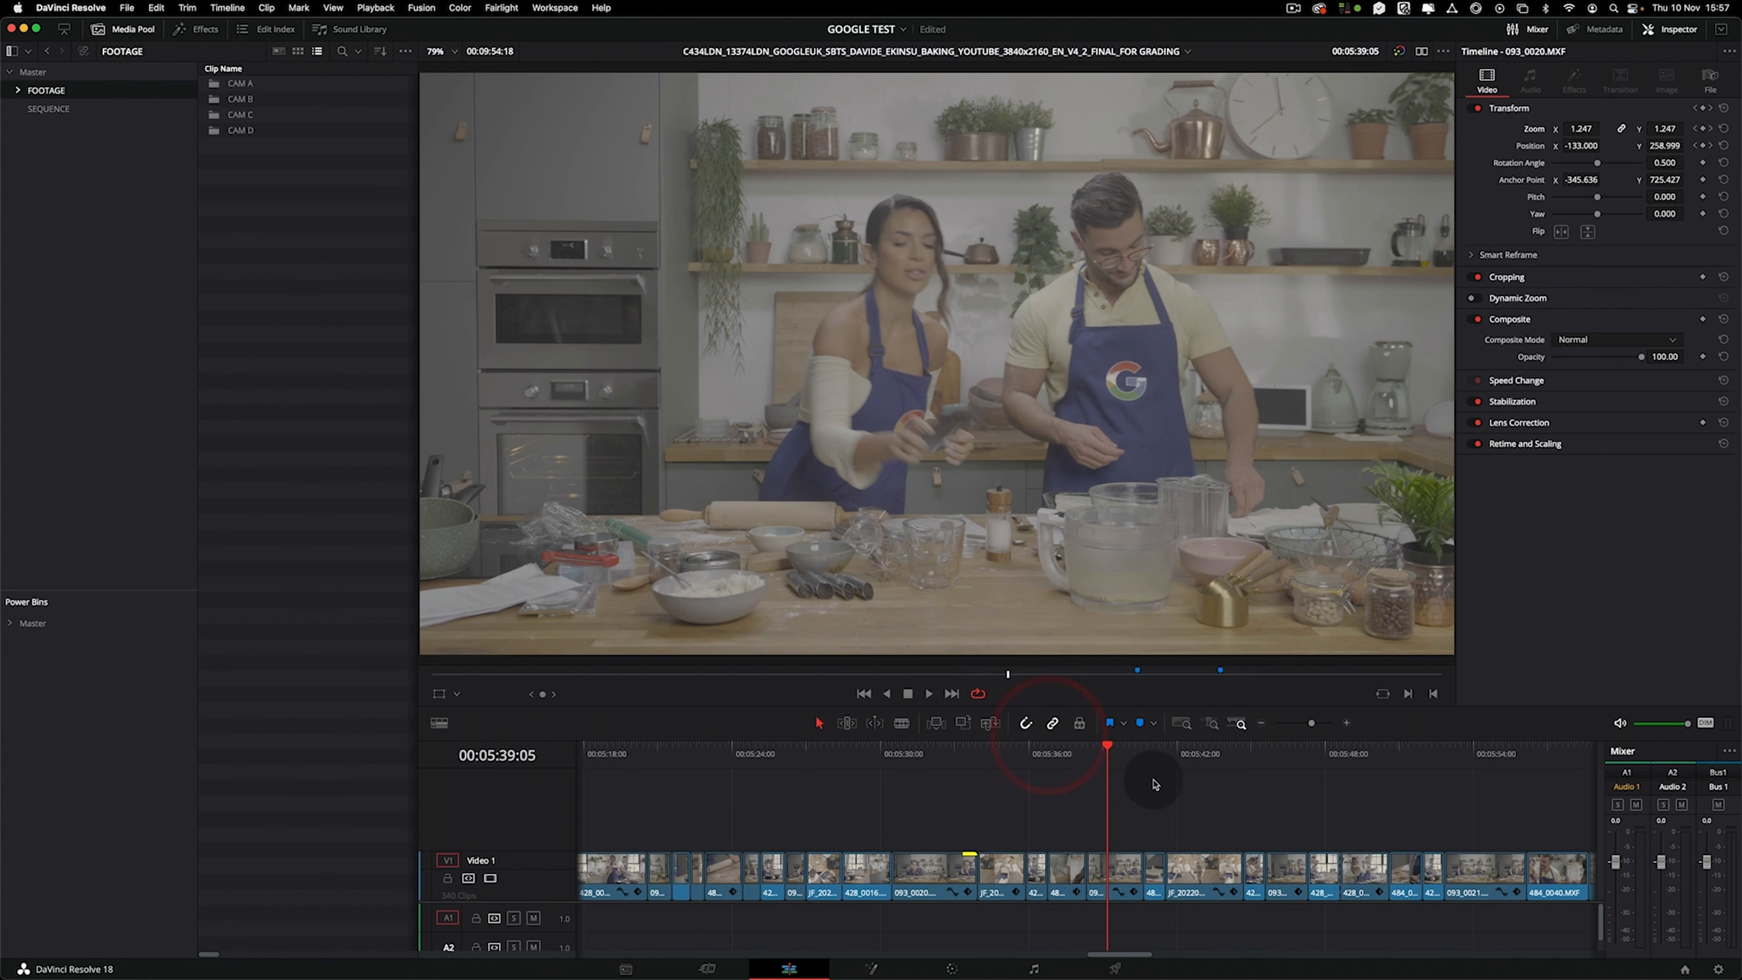
Remove all remaining markers from the timeline.
{"action": "key", "text": "super+minus"}
{"action": "right_click", "coordinate": [1156, 755]}
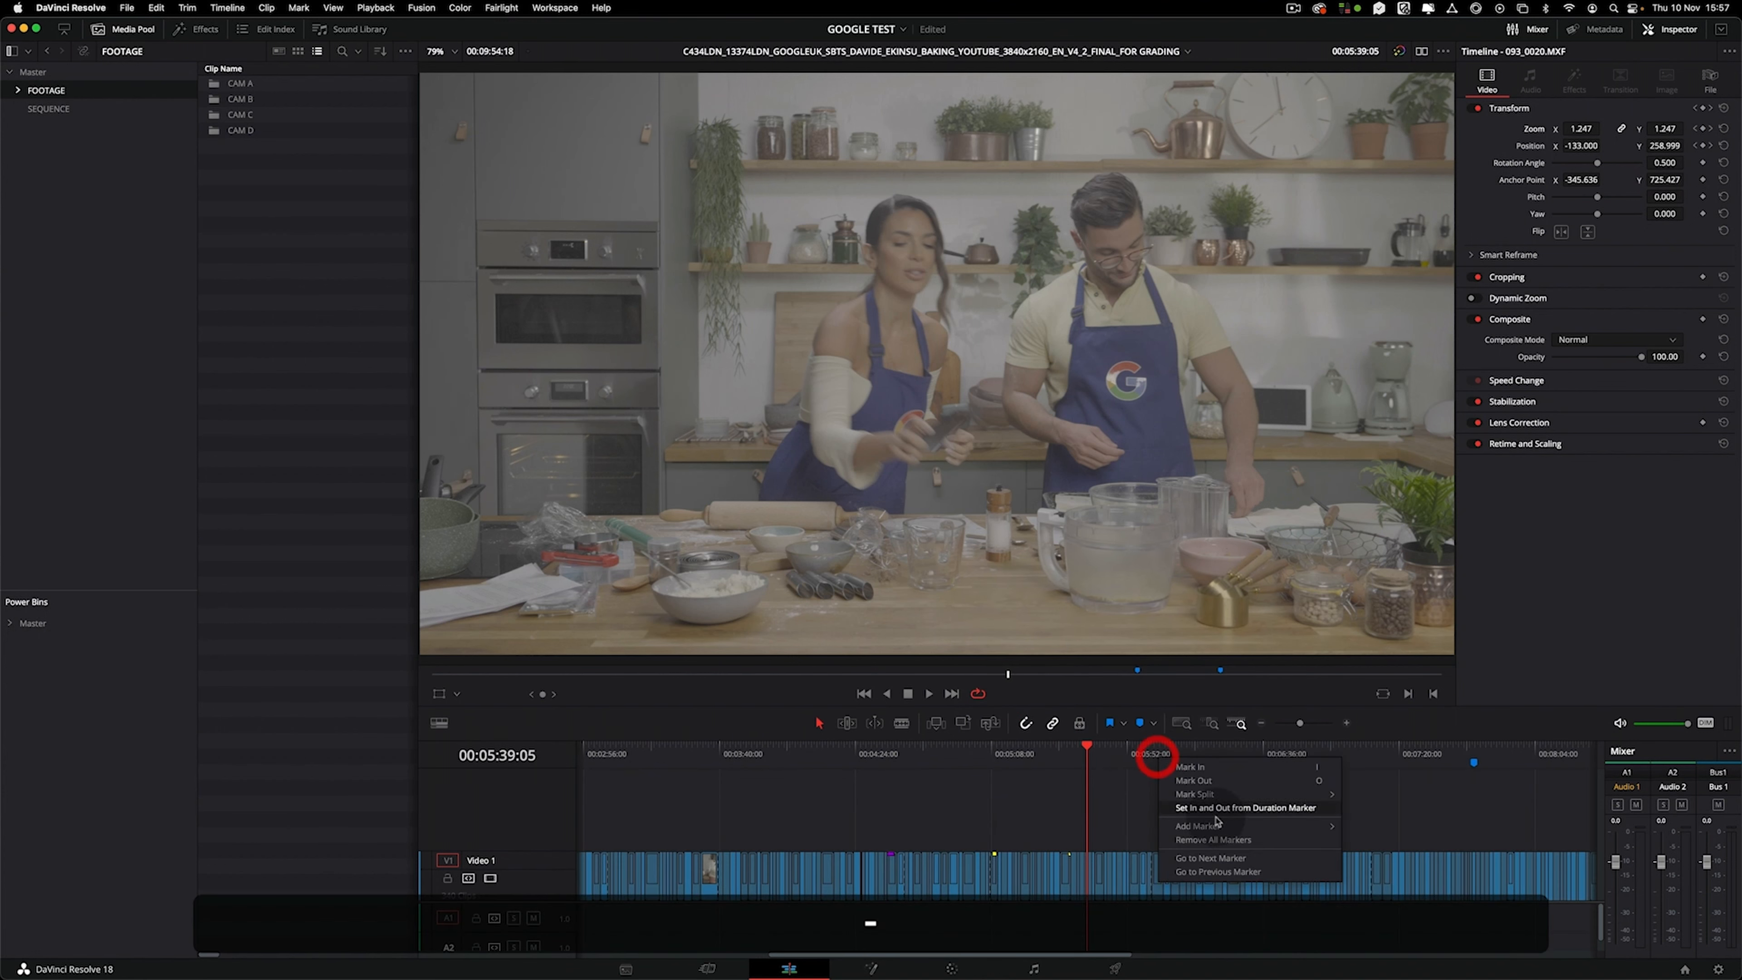
{"action": "left_click", "coordinate": [1258, 840]}
Place the playhead at the start of the 093_0020.MXF clip at 00:05:38:09 and select that clip.
{"action": "key", "text": "super+equal"}
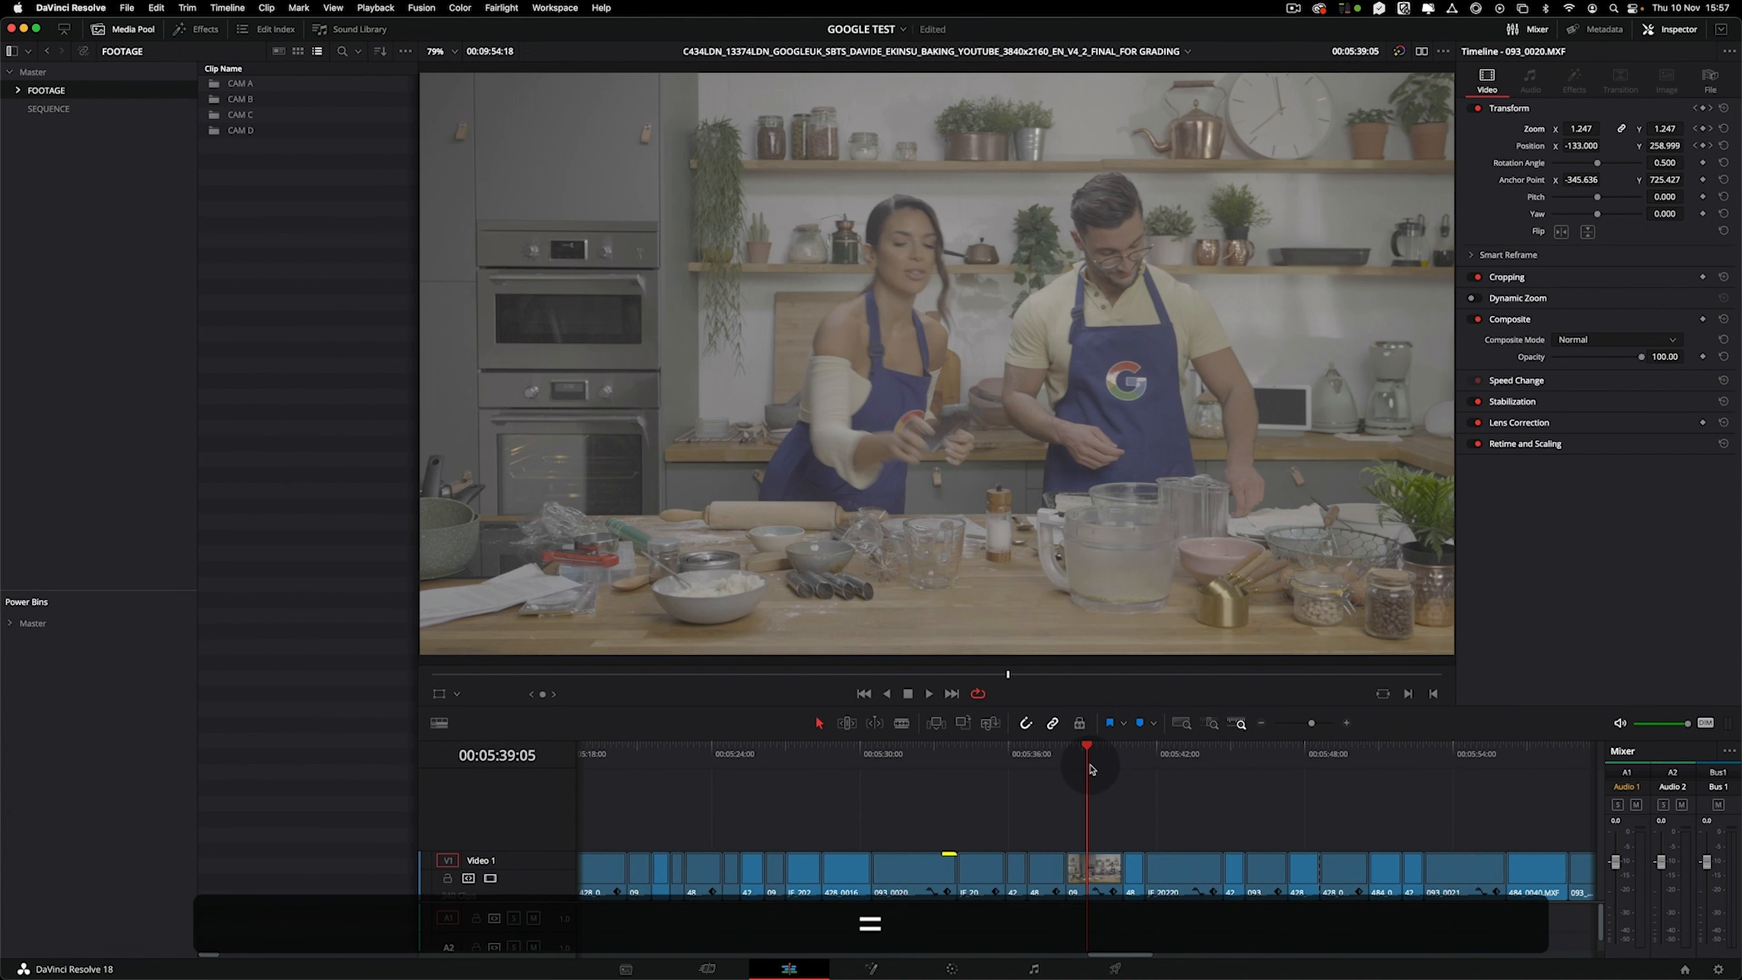
{"action": "left_click", "coordinate": [1069, 751]}
{"action": "key", "text": "super+equal"}
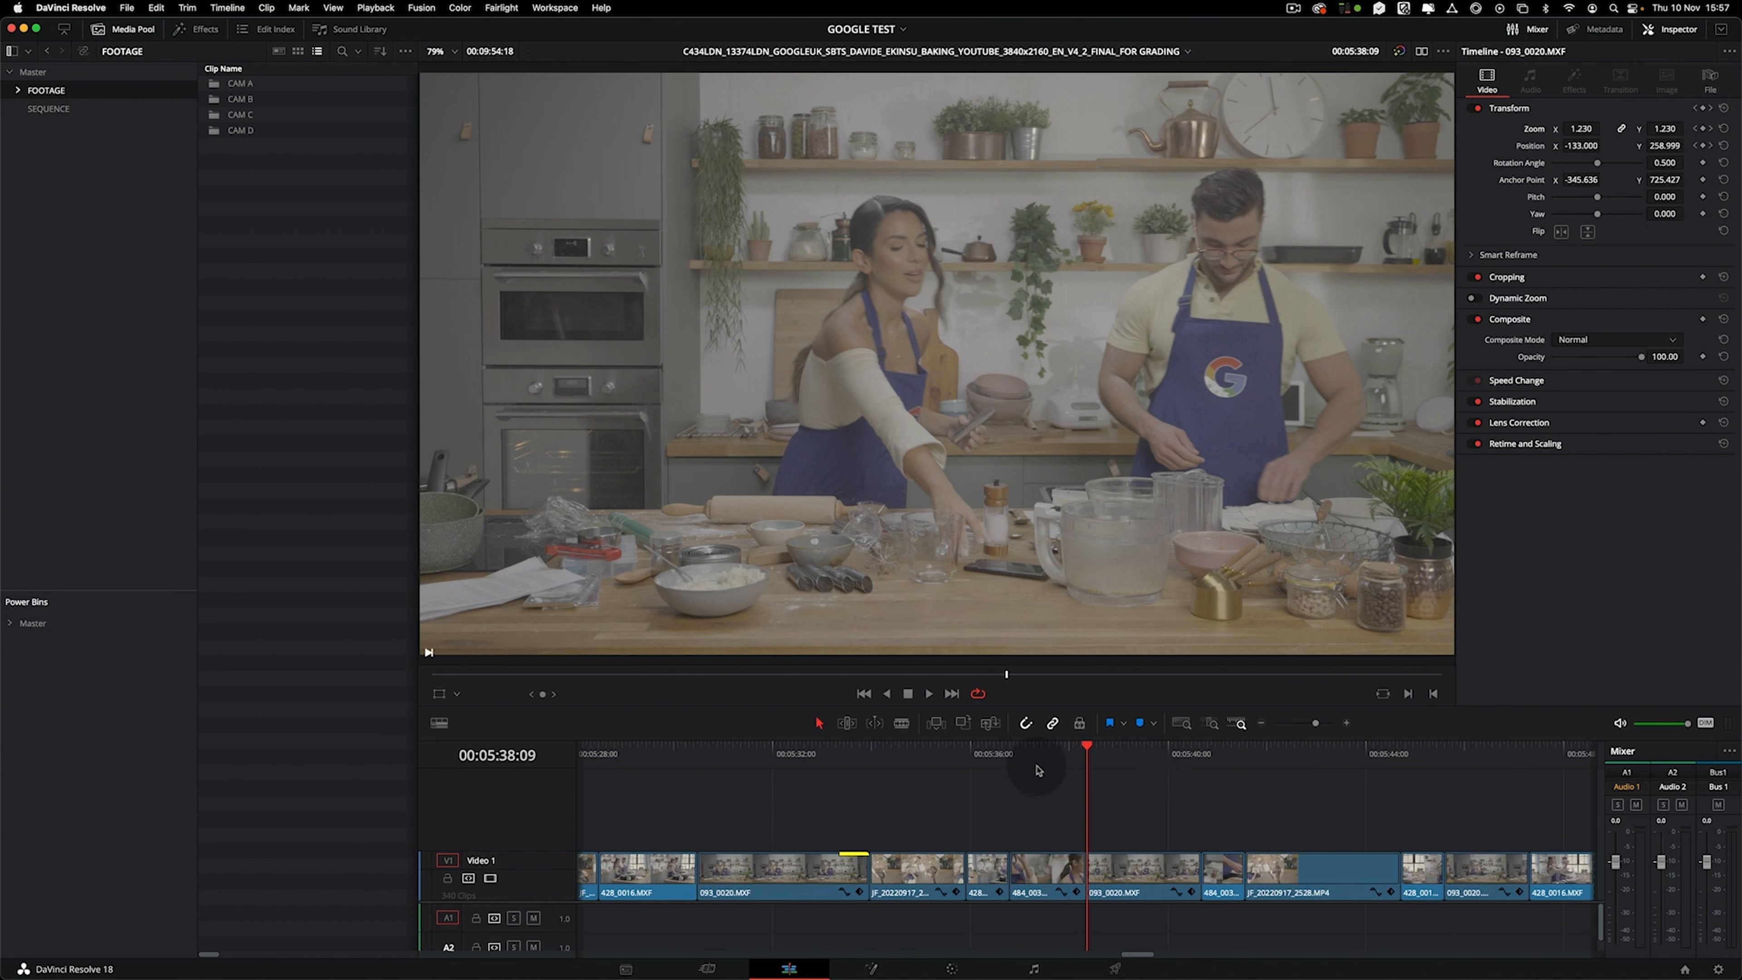
{"action": "right_click", "coordinate": [1092, 753]}
{"action": "left_click", "coordinate": [1008, 803]}
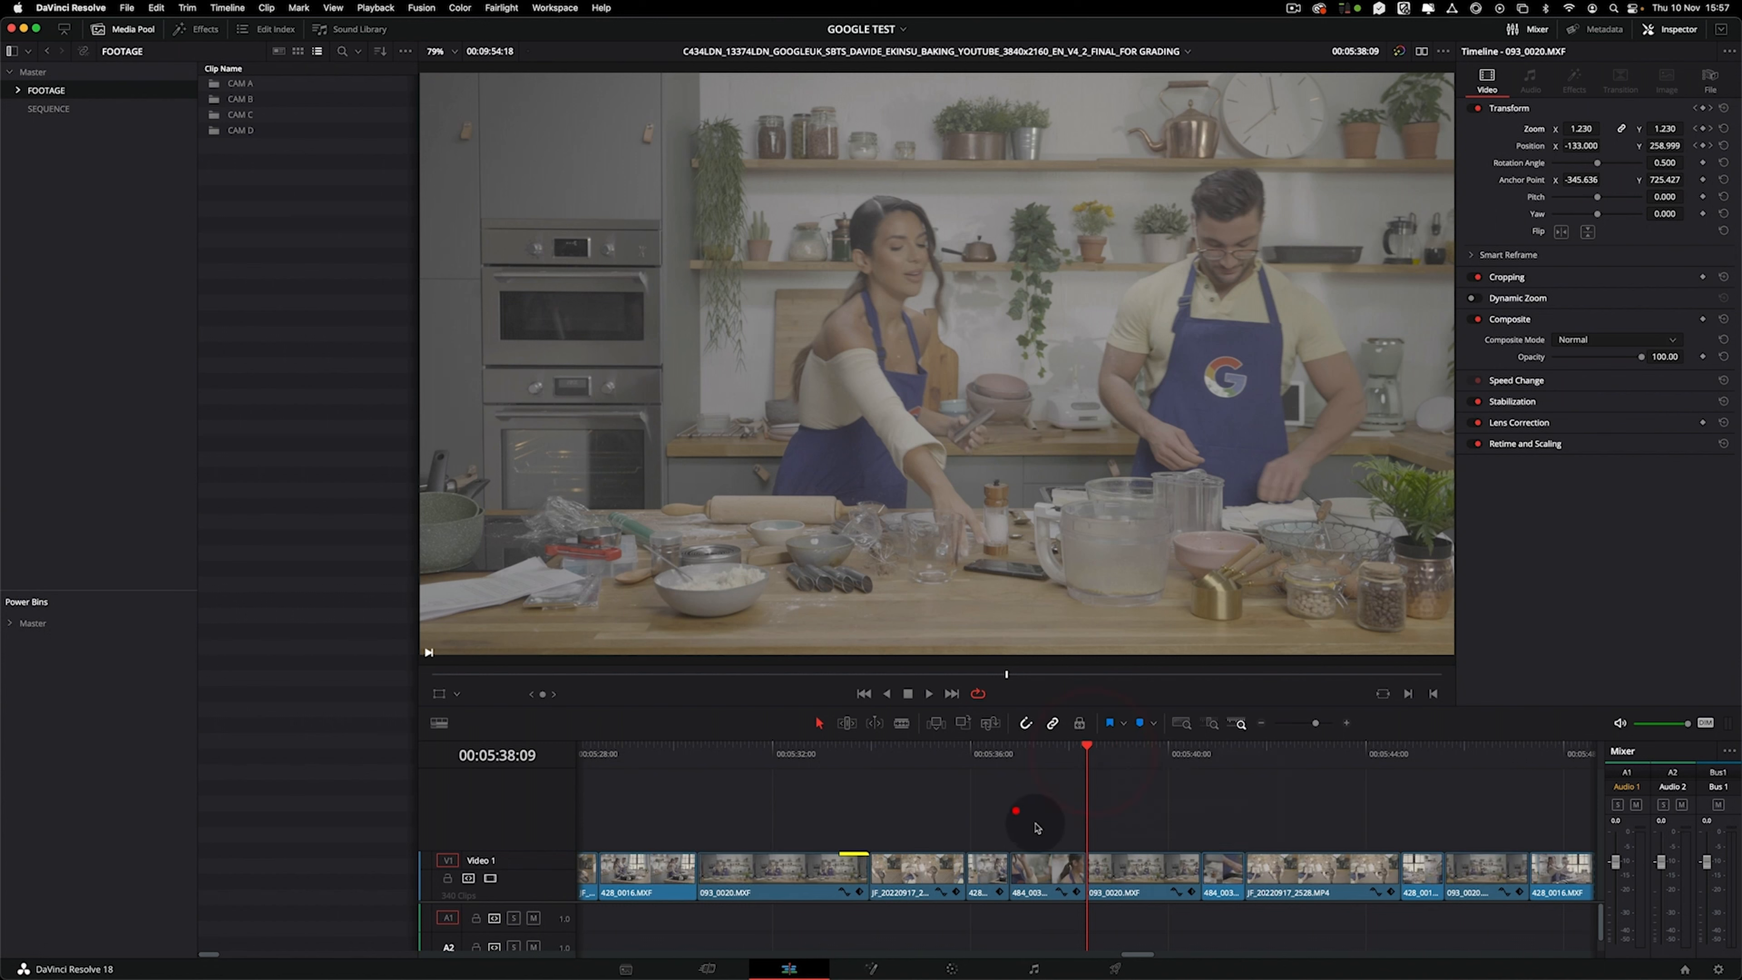
{"action": "left_click", "coordinate": [1166, 873]}
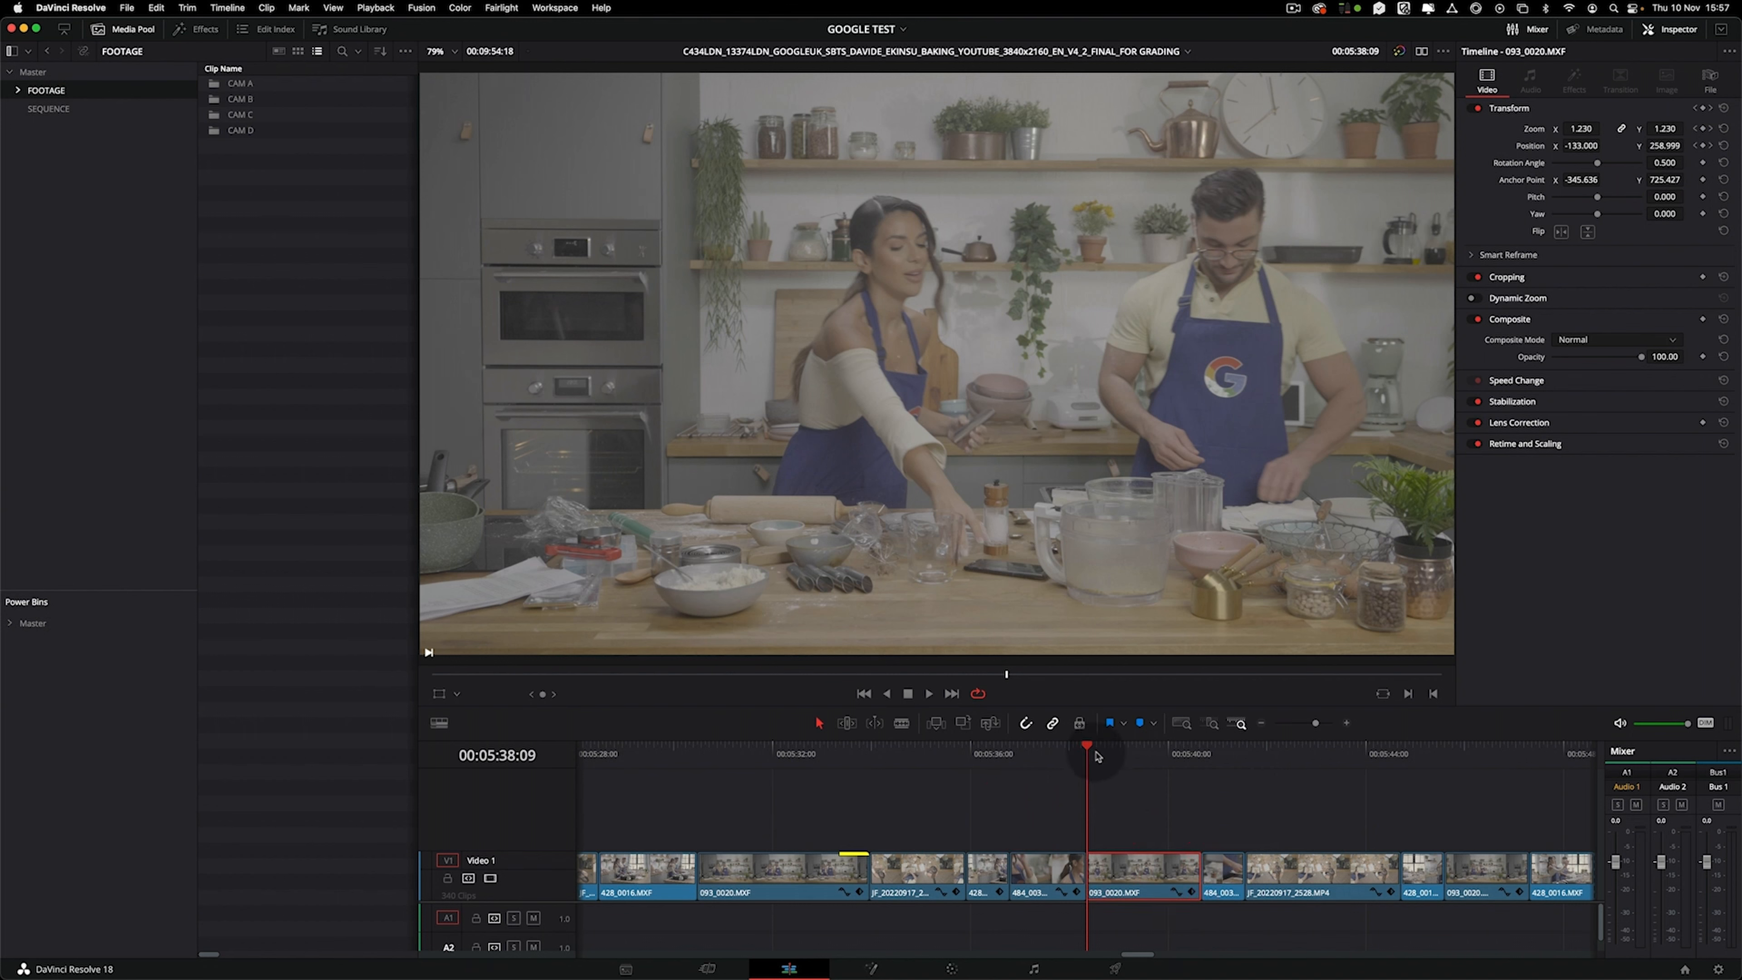
Look over the earlier clips on the timeline, from about 00:02:34:00 to 00:04:46:00.
{"action": "key", "text": "minus"}
{"action": "key", "text": "minus"}
{"action": "key", "text": "minus"}
{"action": "key", "text": "minus"}
{"action": "scroll", "coordinate": [1069, 790], "scroll_direction": "left", "scroll_amount": 5}
{"action": "key", "text": "equal"}
{"action": "scroll", "coordinate": [1065, 789], "scroll_direction": "left", "scroll_amount": 1}
{"action": "key", "text": "minus"}
{"action": "key", "text": "minus"}
{"action": "key", "text": "minus"}
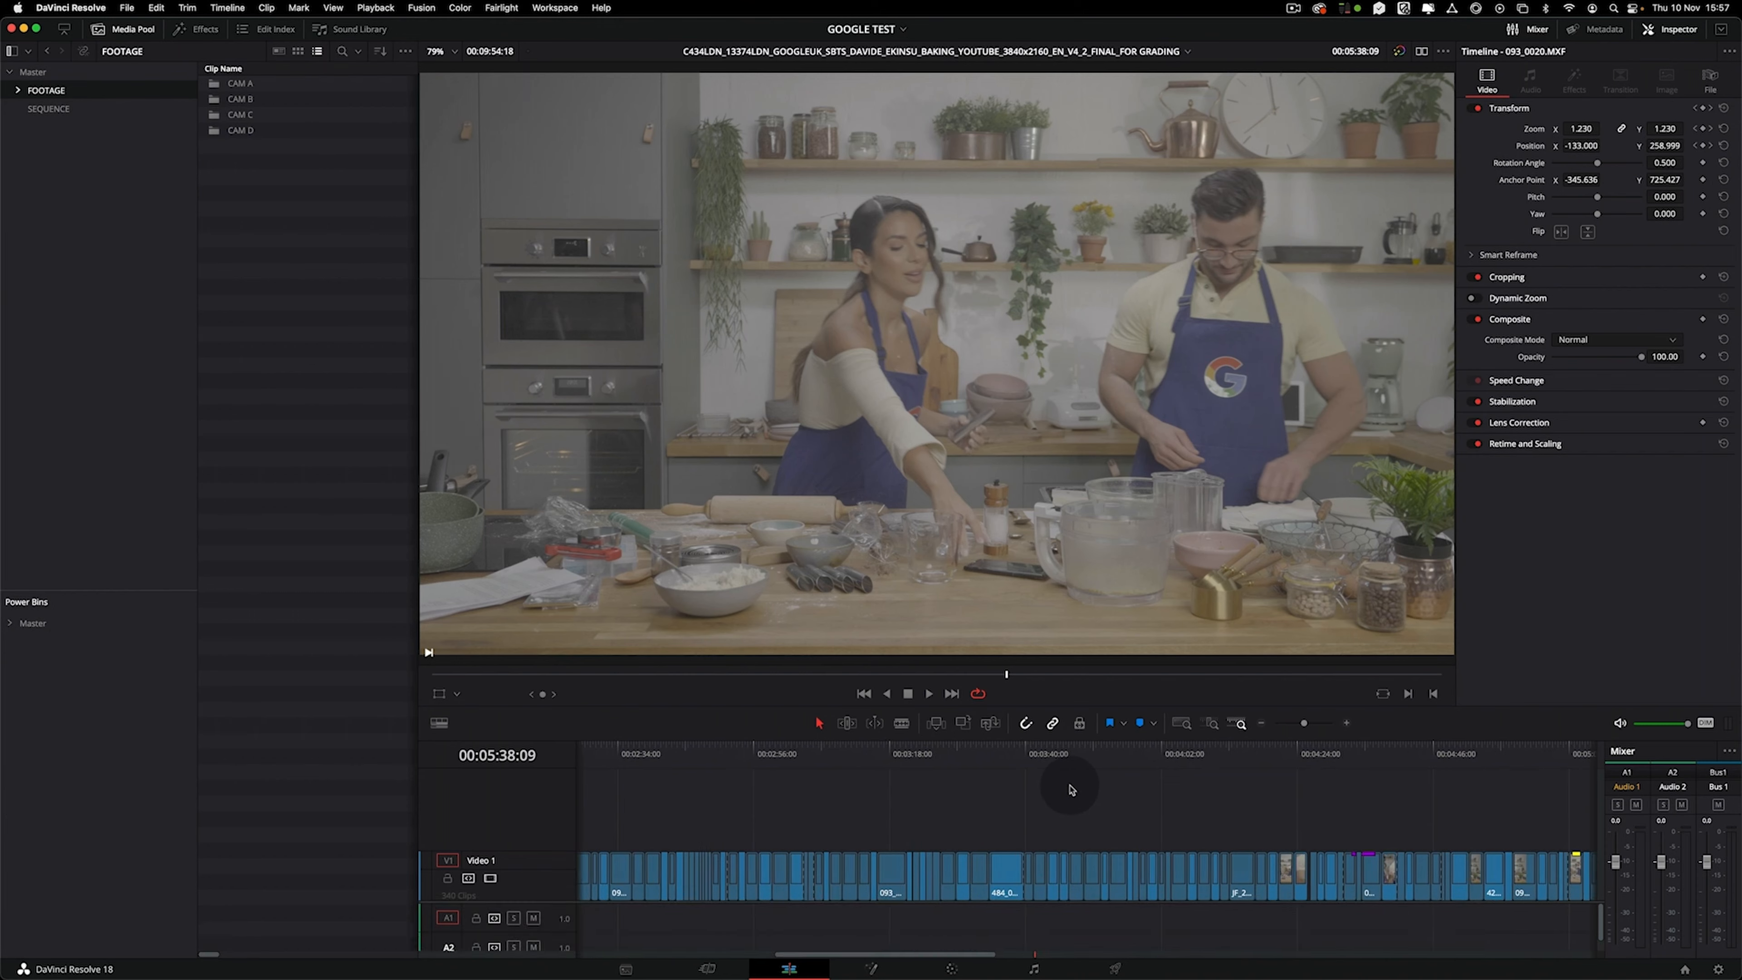
{"action": "left_click_drag", "start_coordinate": [602, 755], "coordinate": [535, 758]}
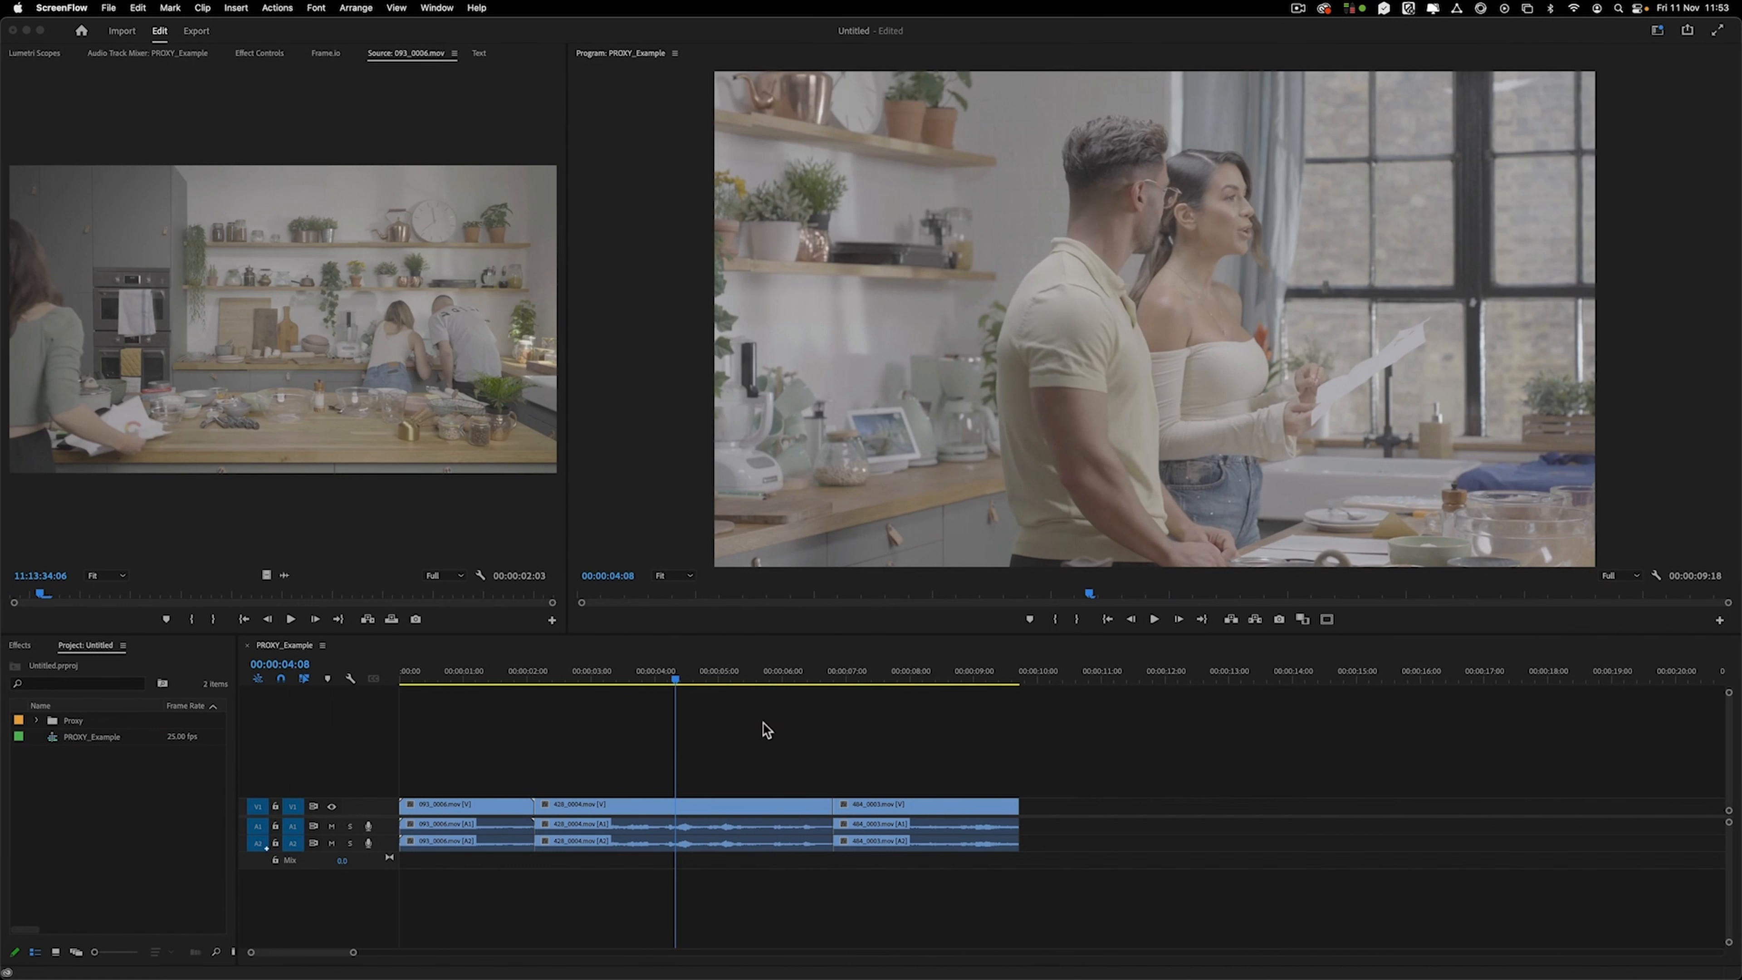
Look over the three proxy clips on the PROXY_Example timeline, selecting and then deselecting 428_0004.mov.
{"action": "left_click", "coordinate": [456, 774]}
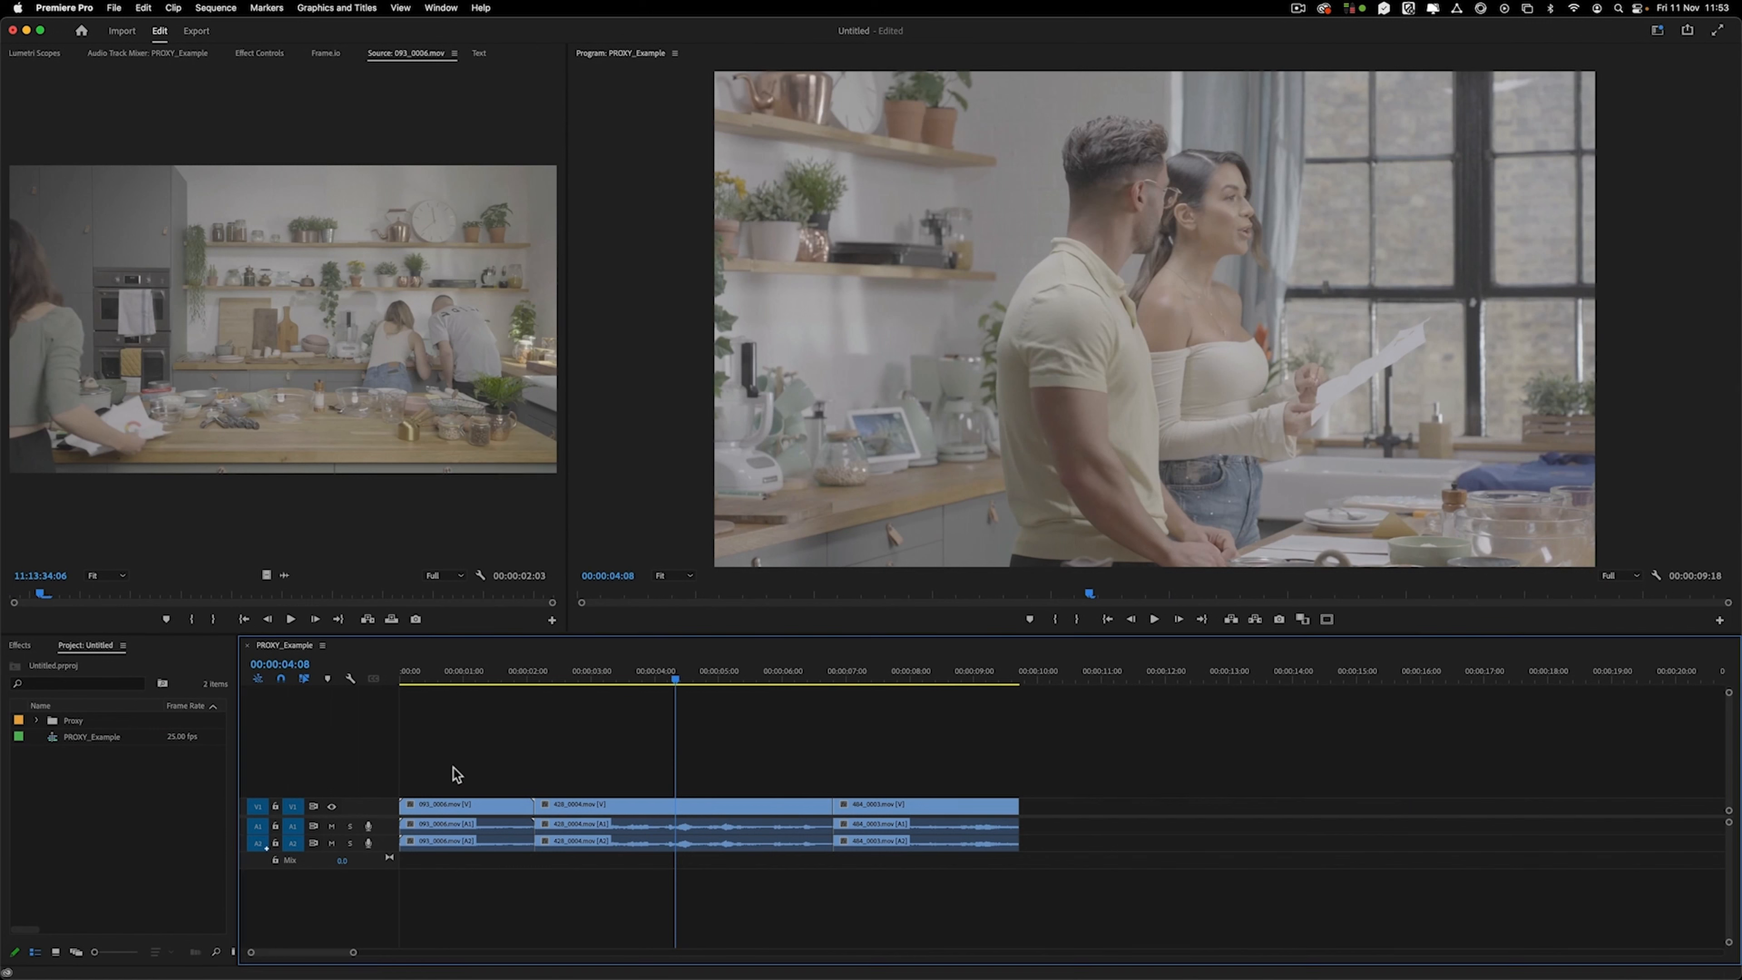
{"action": "left_click_drag", "start_coordinate": [1097, 798], "coordinate": [450, 875]}
{"action": "left_click", "coordinate": [501, 888]}
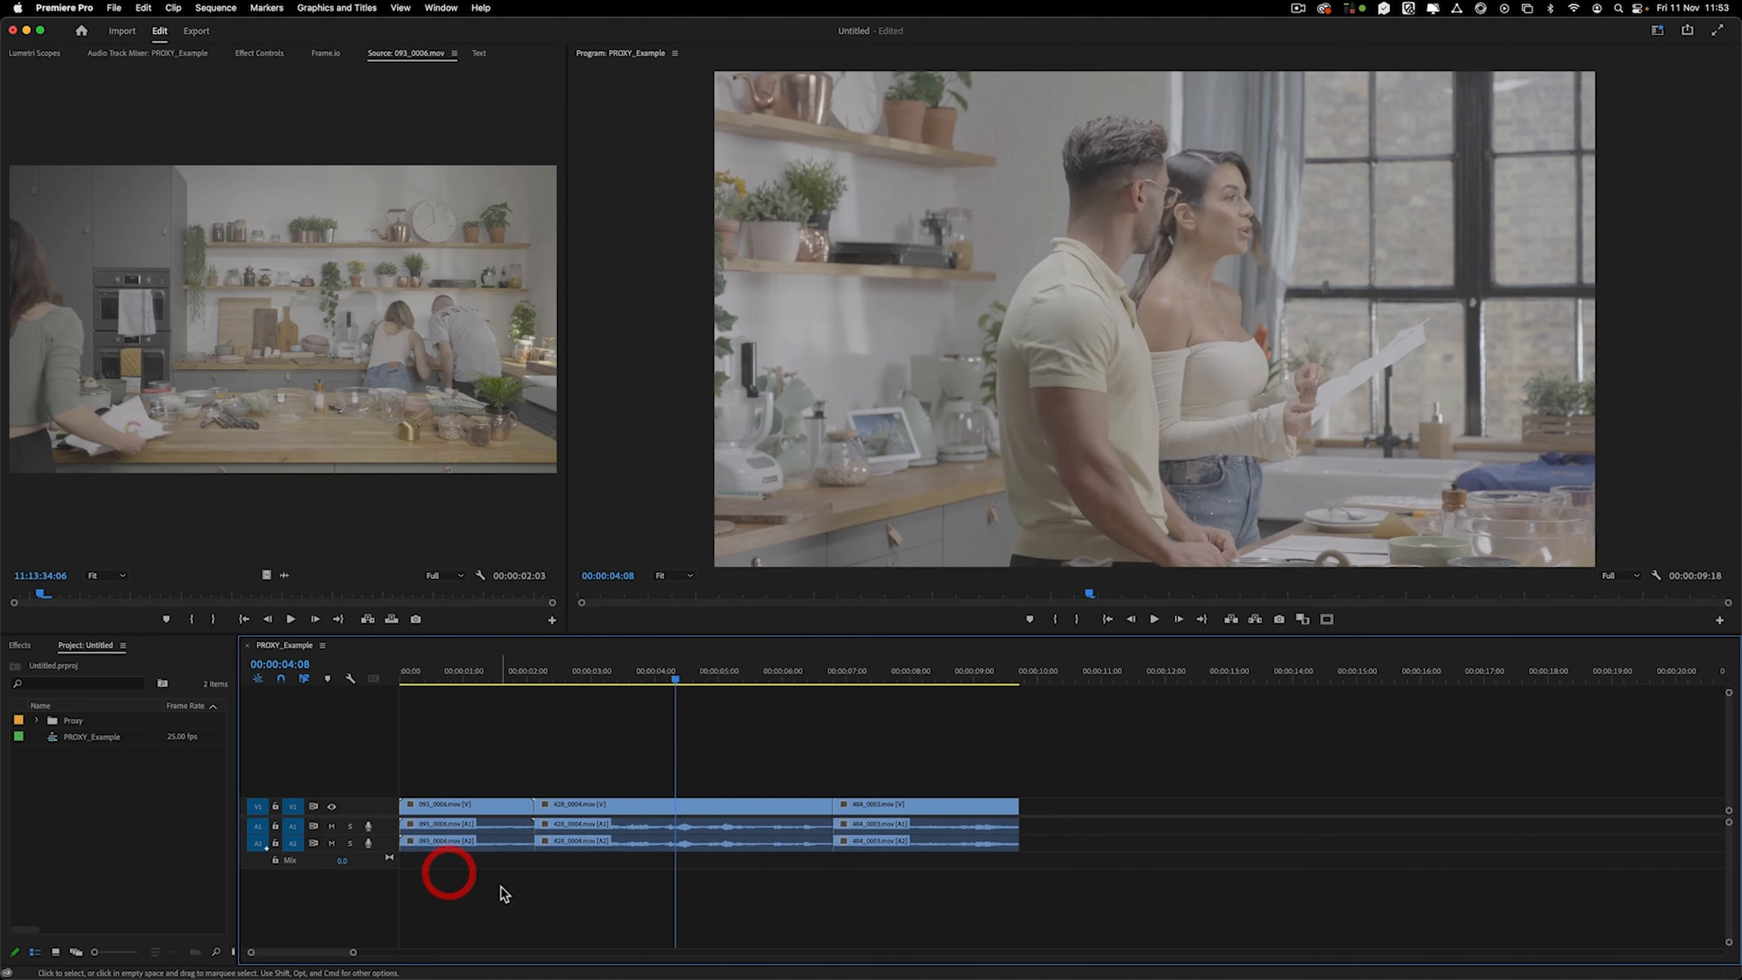
{"action": "left_click", "coordinate": [649, 805]}
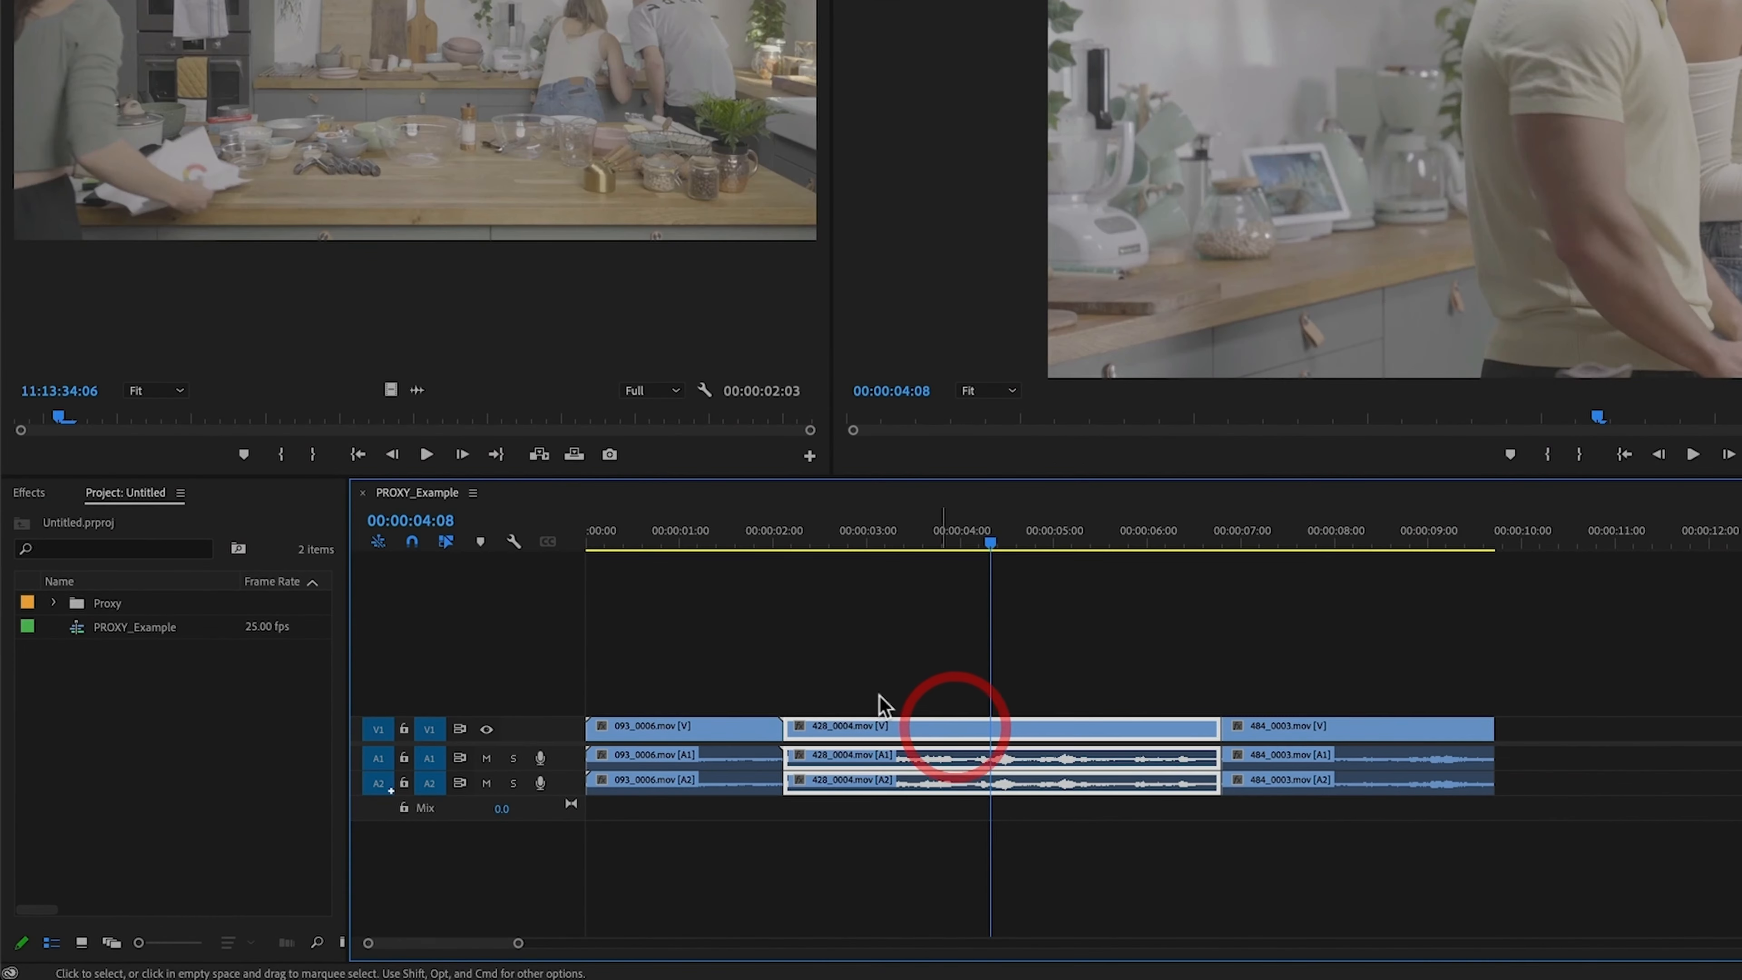
{"action": "left_click", "coordinate": [98, 740]}
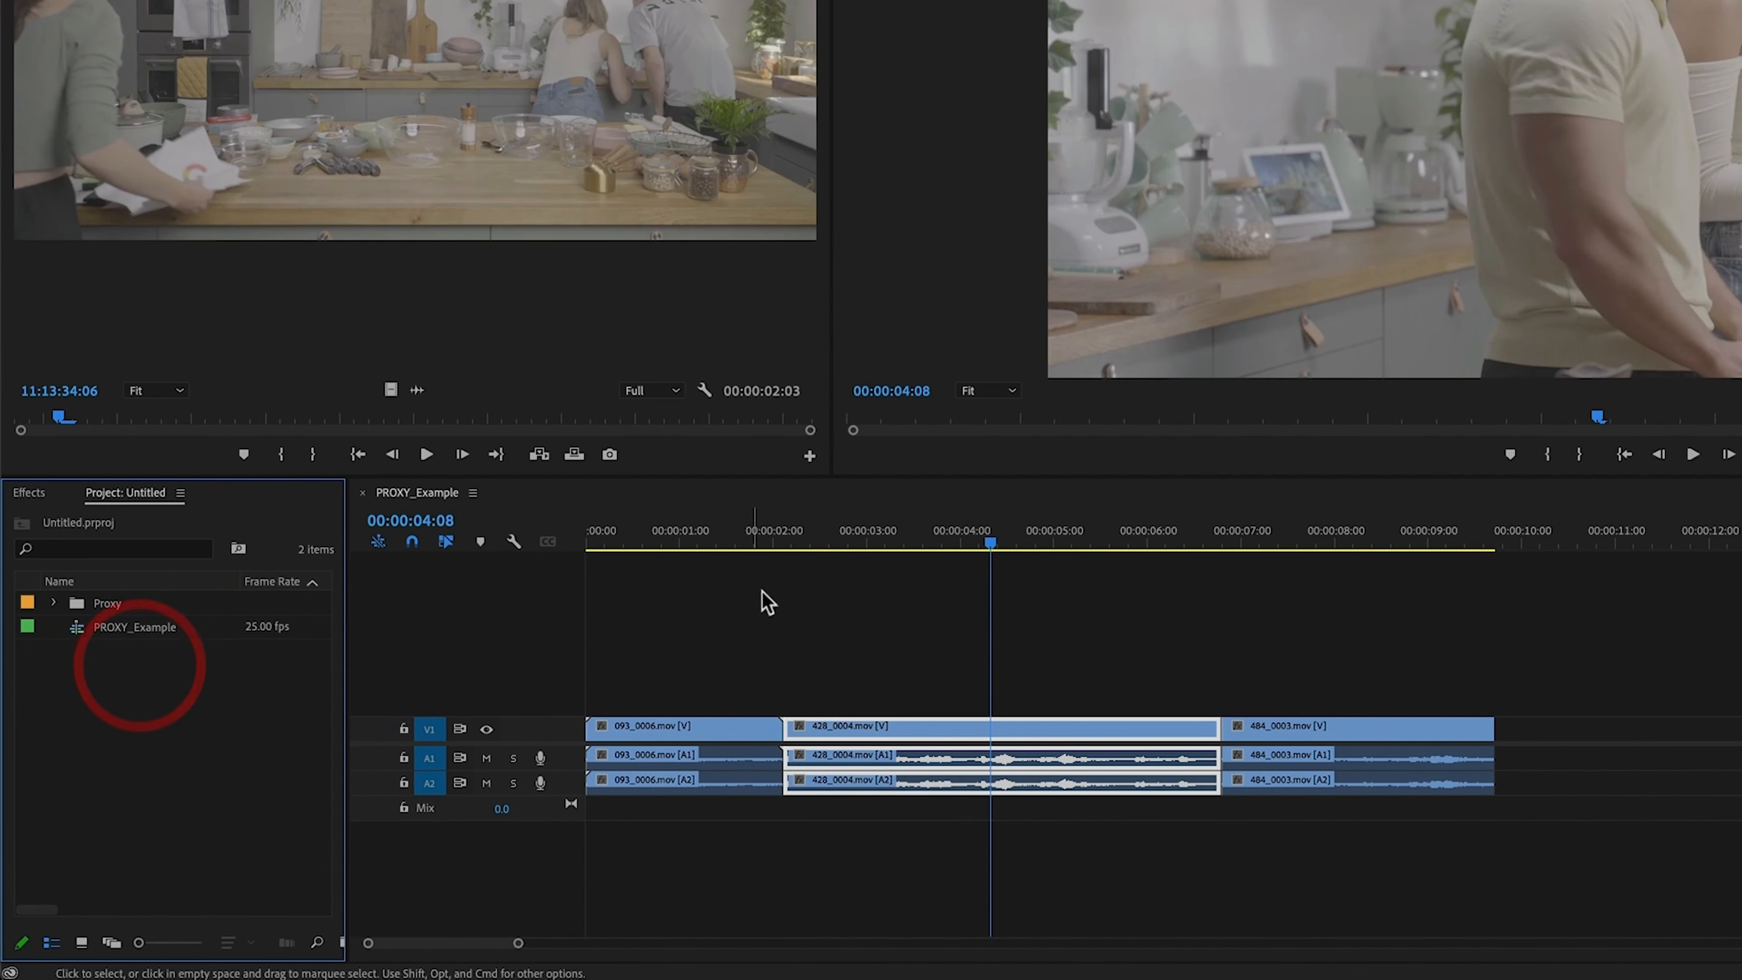
{"action": "left_click", "coordinate": [798, 596]}
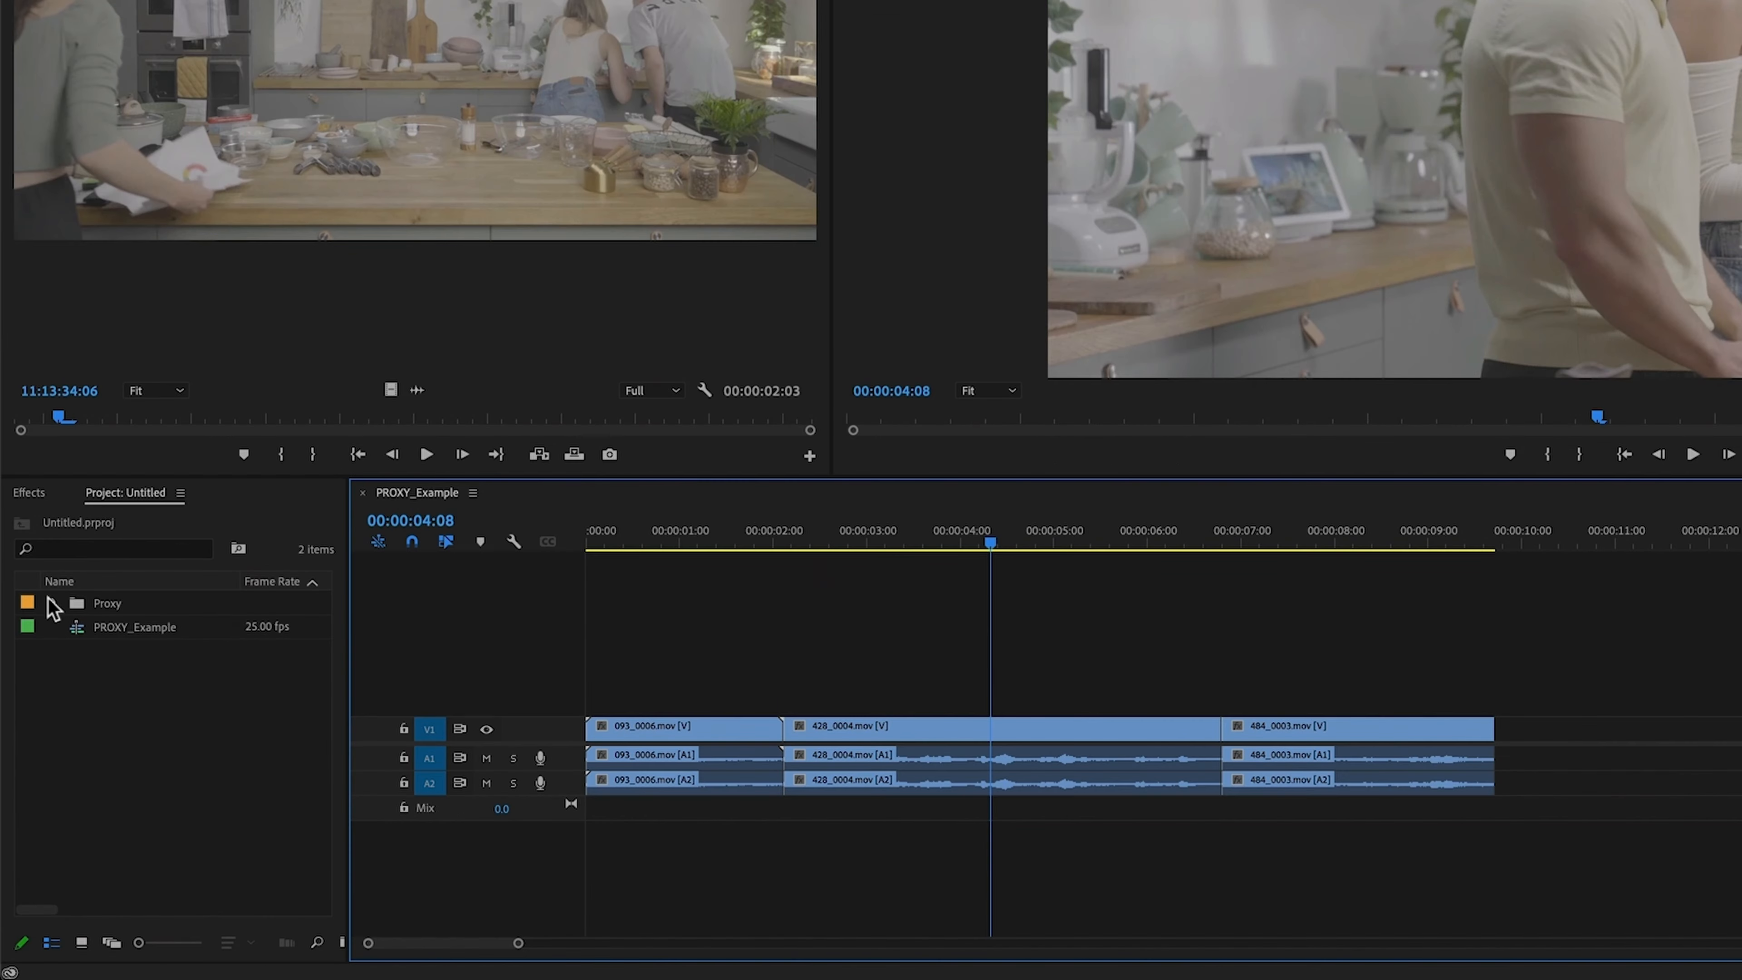
Inspect the .mov files inside the Proxy bin, collapse the bin, and scrub through the PROXY_Example sequence.
{"action": "left_click", "coordinate": [36, 720]}
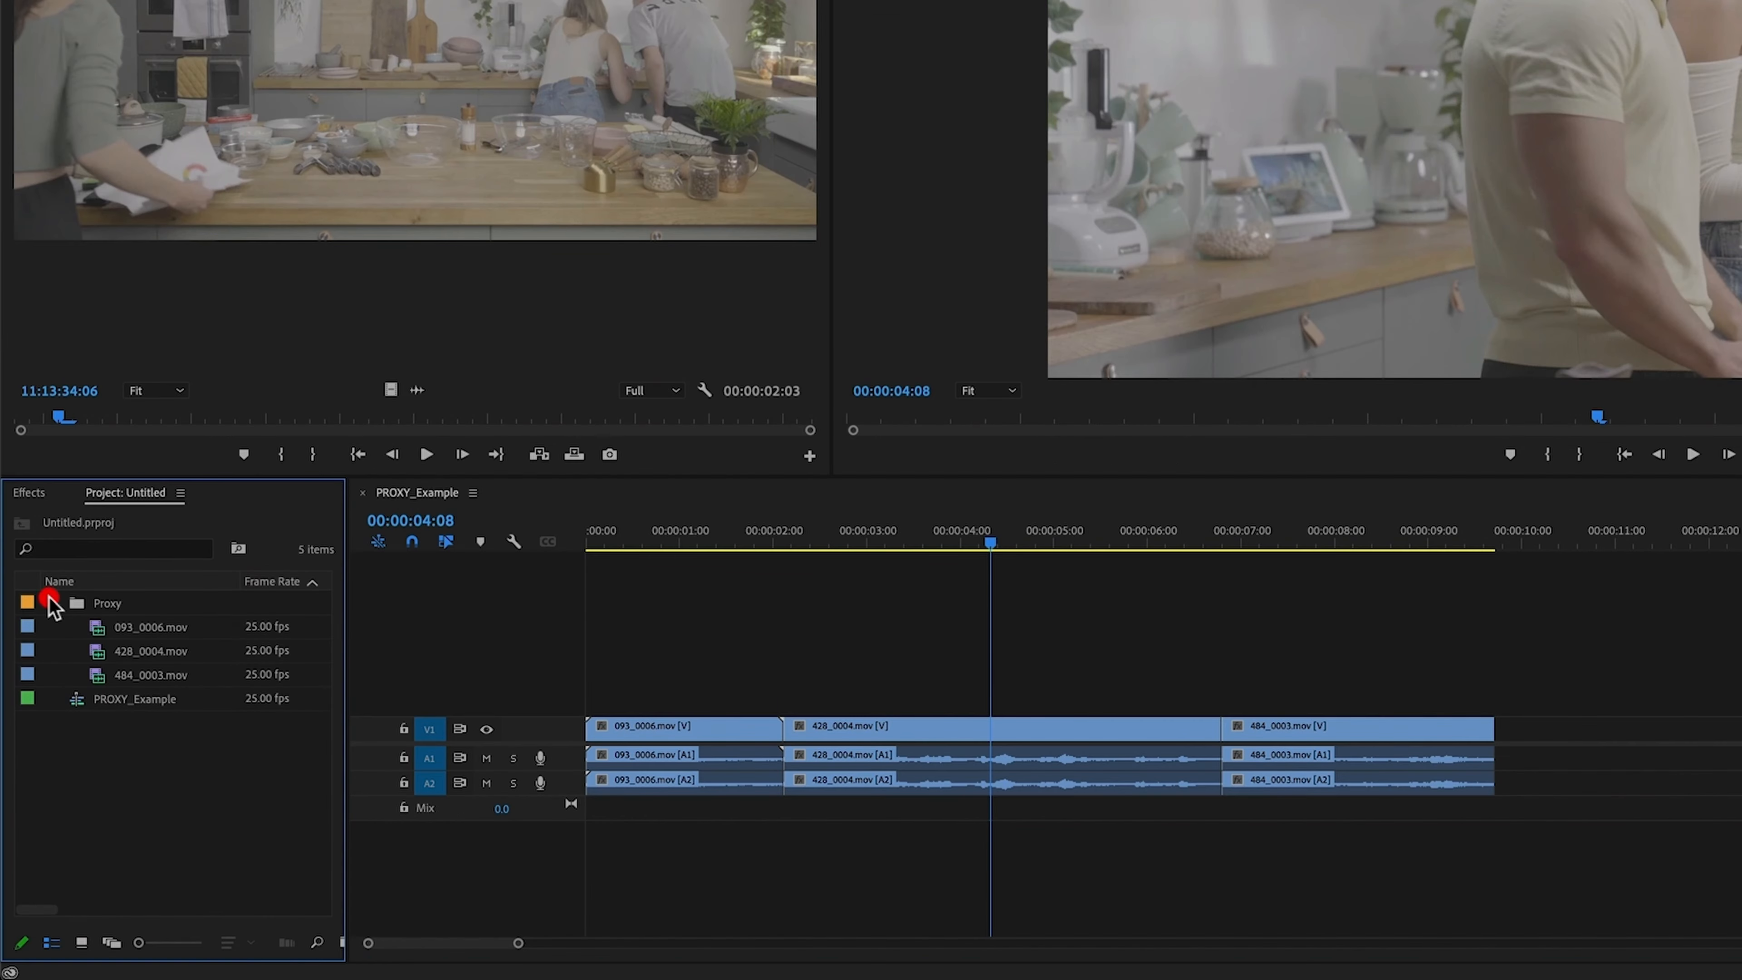
{"action": "left_click", "coordinate": [180, 649]}
{"action": "left_click", "coordinate": [182, 667]}
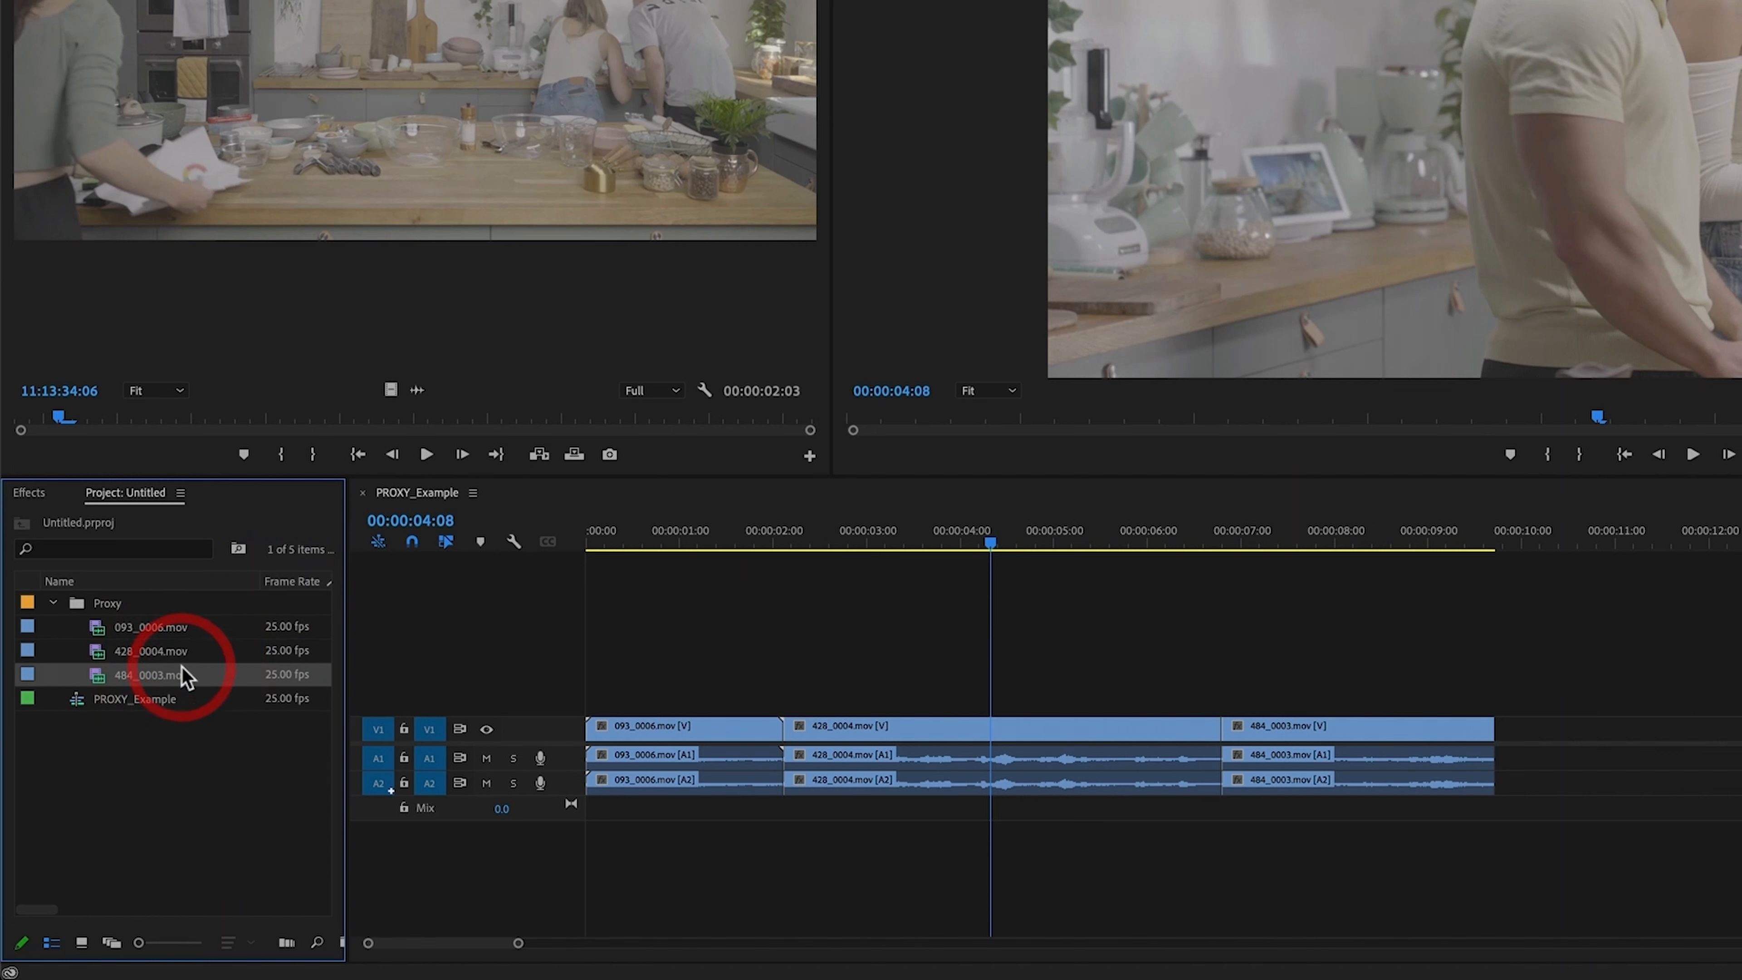
{"action": "left_click", "coordinate": [54, 603]}
{"action": "left_click_drag", "start_coordinate": [638, 546], "coordinate": [927, 543]}
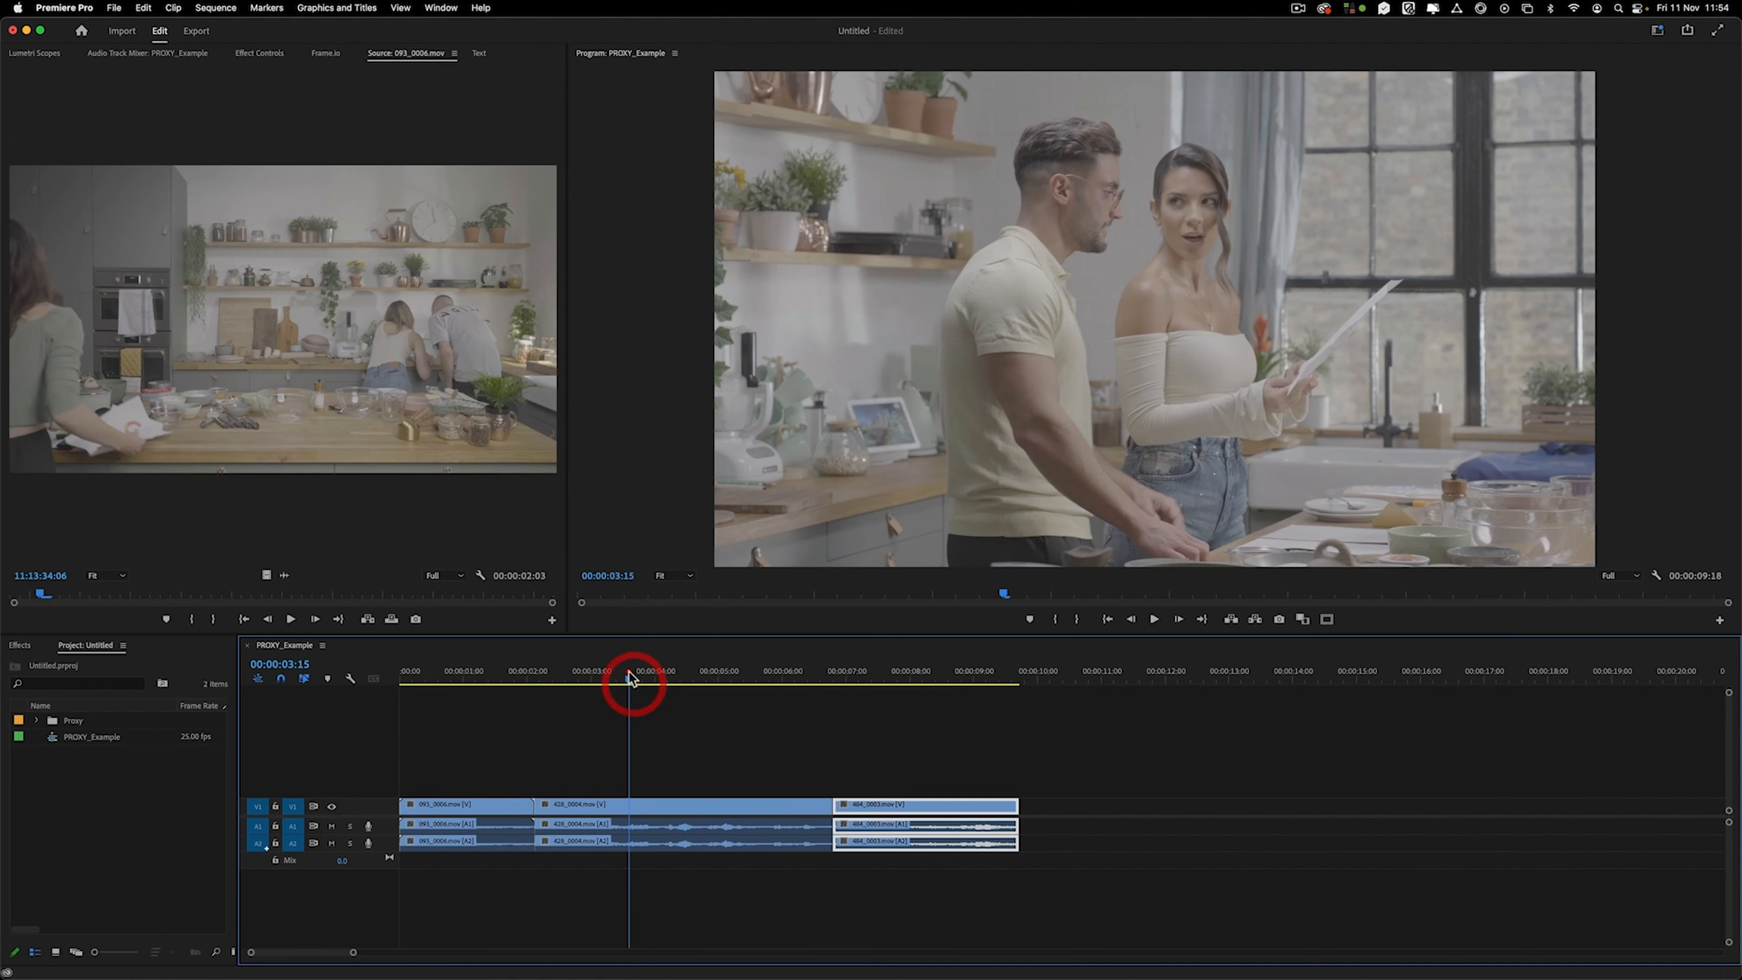
Export the PROXY_Example sequence as Final Cut Pro XML into the XML folder, replacing the existing PROXY_Example.xml.
{"action": "left_click", "coordinate": [114, 8]}
{"action": "mouse_move", "coordinate": [254, 432]}
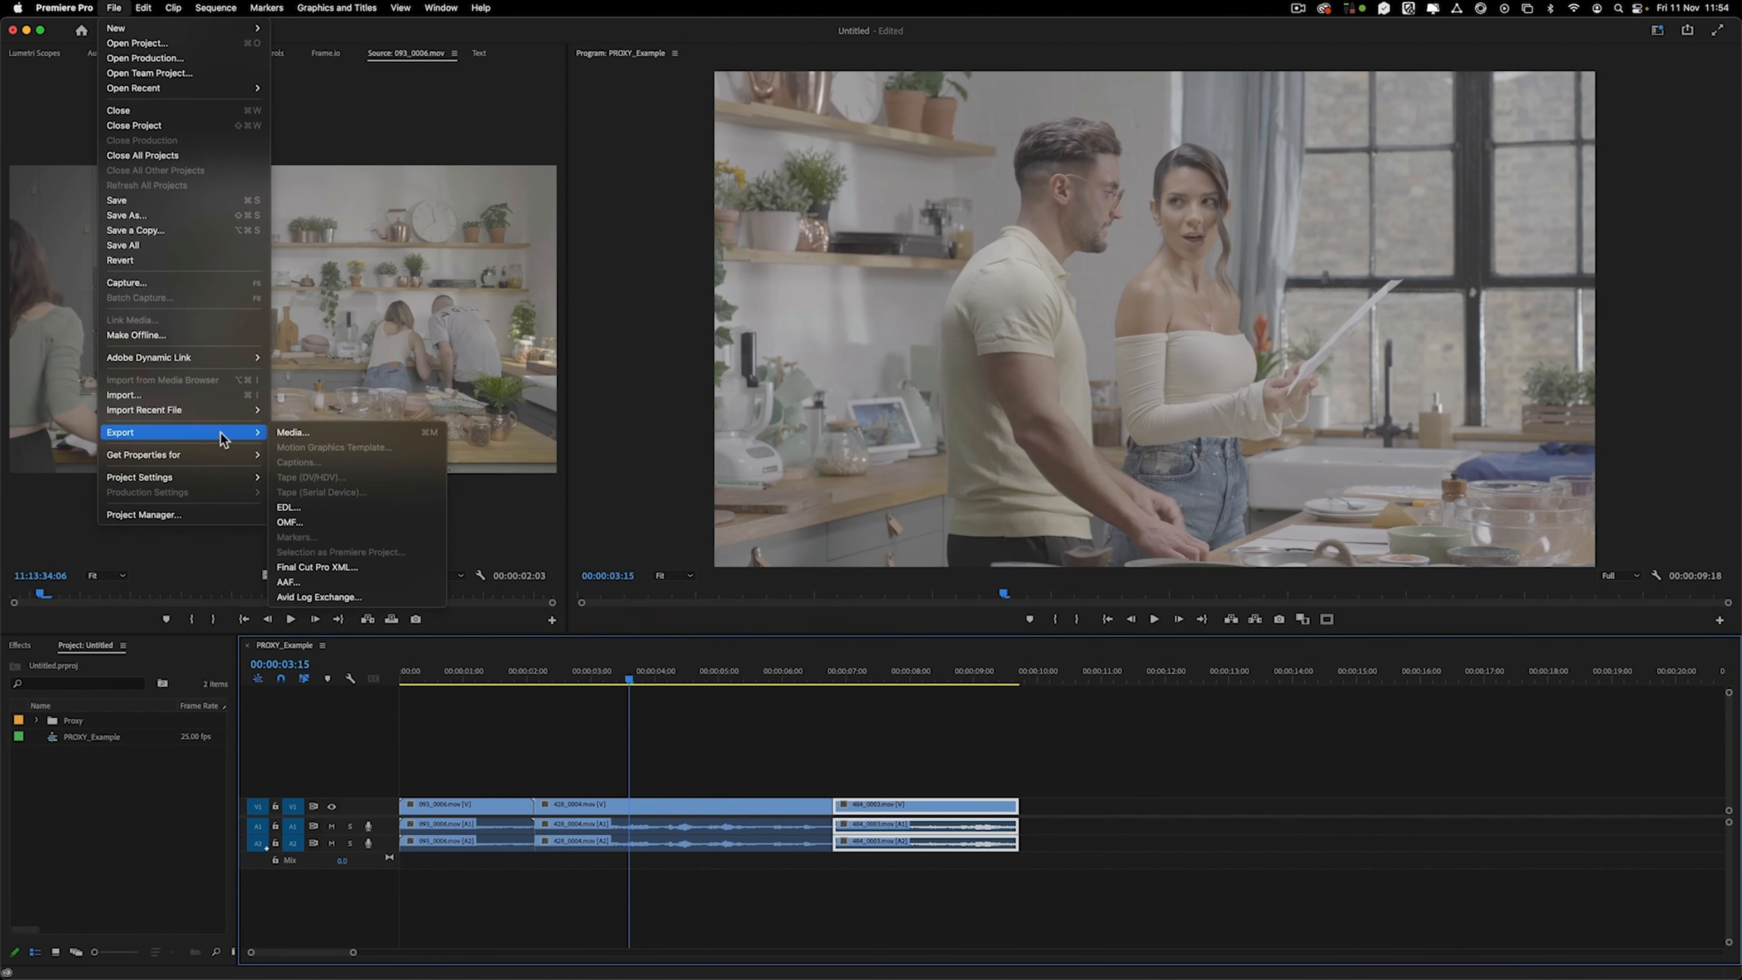
{"action": "left_click", "coordinate": [361, 569]}
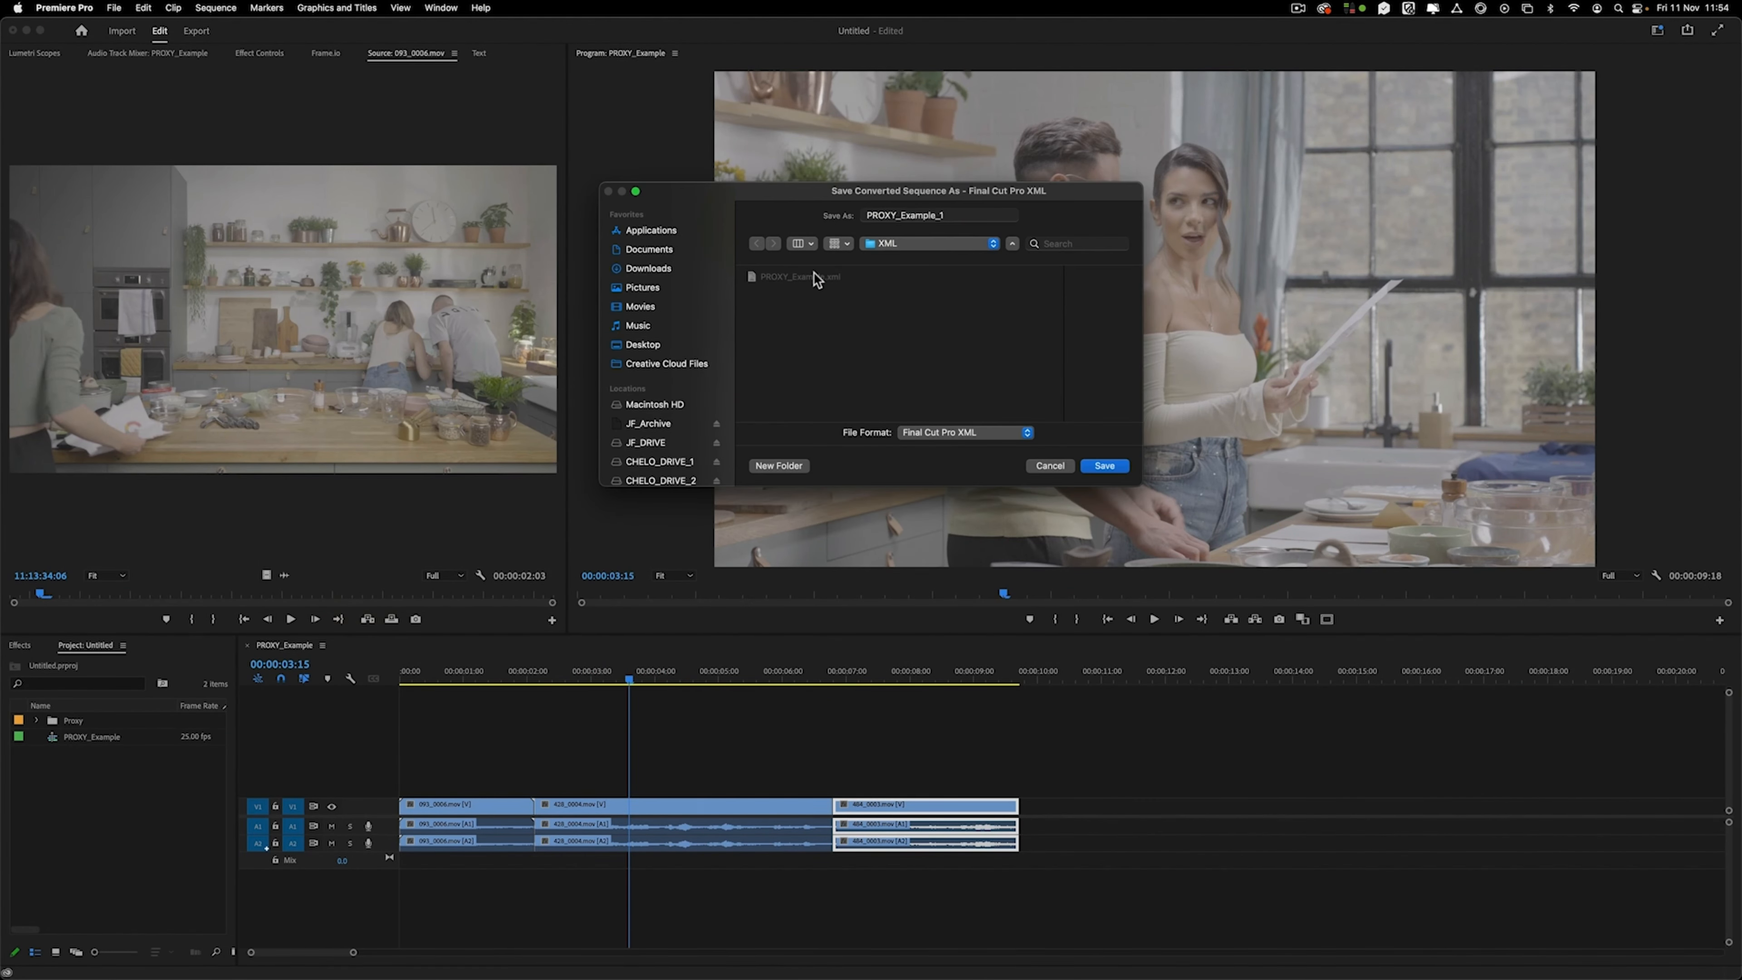
{"action": "left_click", "coordinate": [1106, 466]}
{"action": "left_click", "coordinate": [922, 406]}
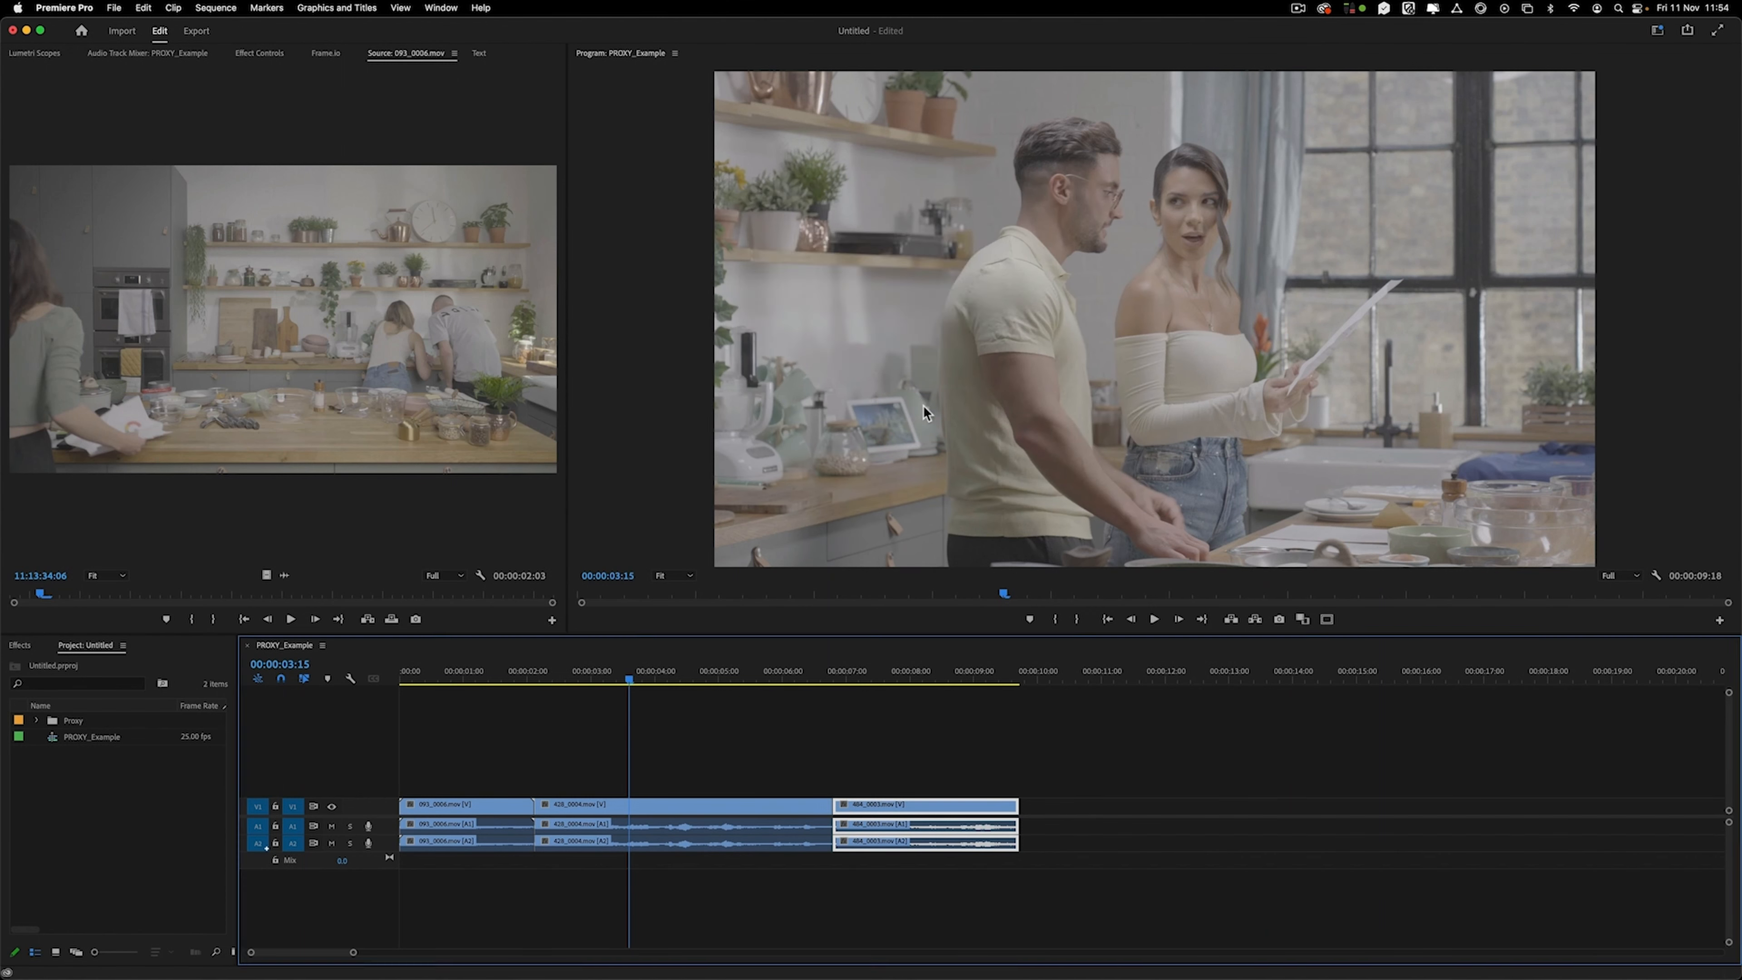
{"action": "left_click", "coordinate": [718, 751]}
{"action": "left_click_drag", "start_coordinate": [904, 757], "coordinate": [669, 899]}
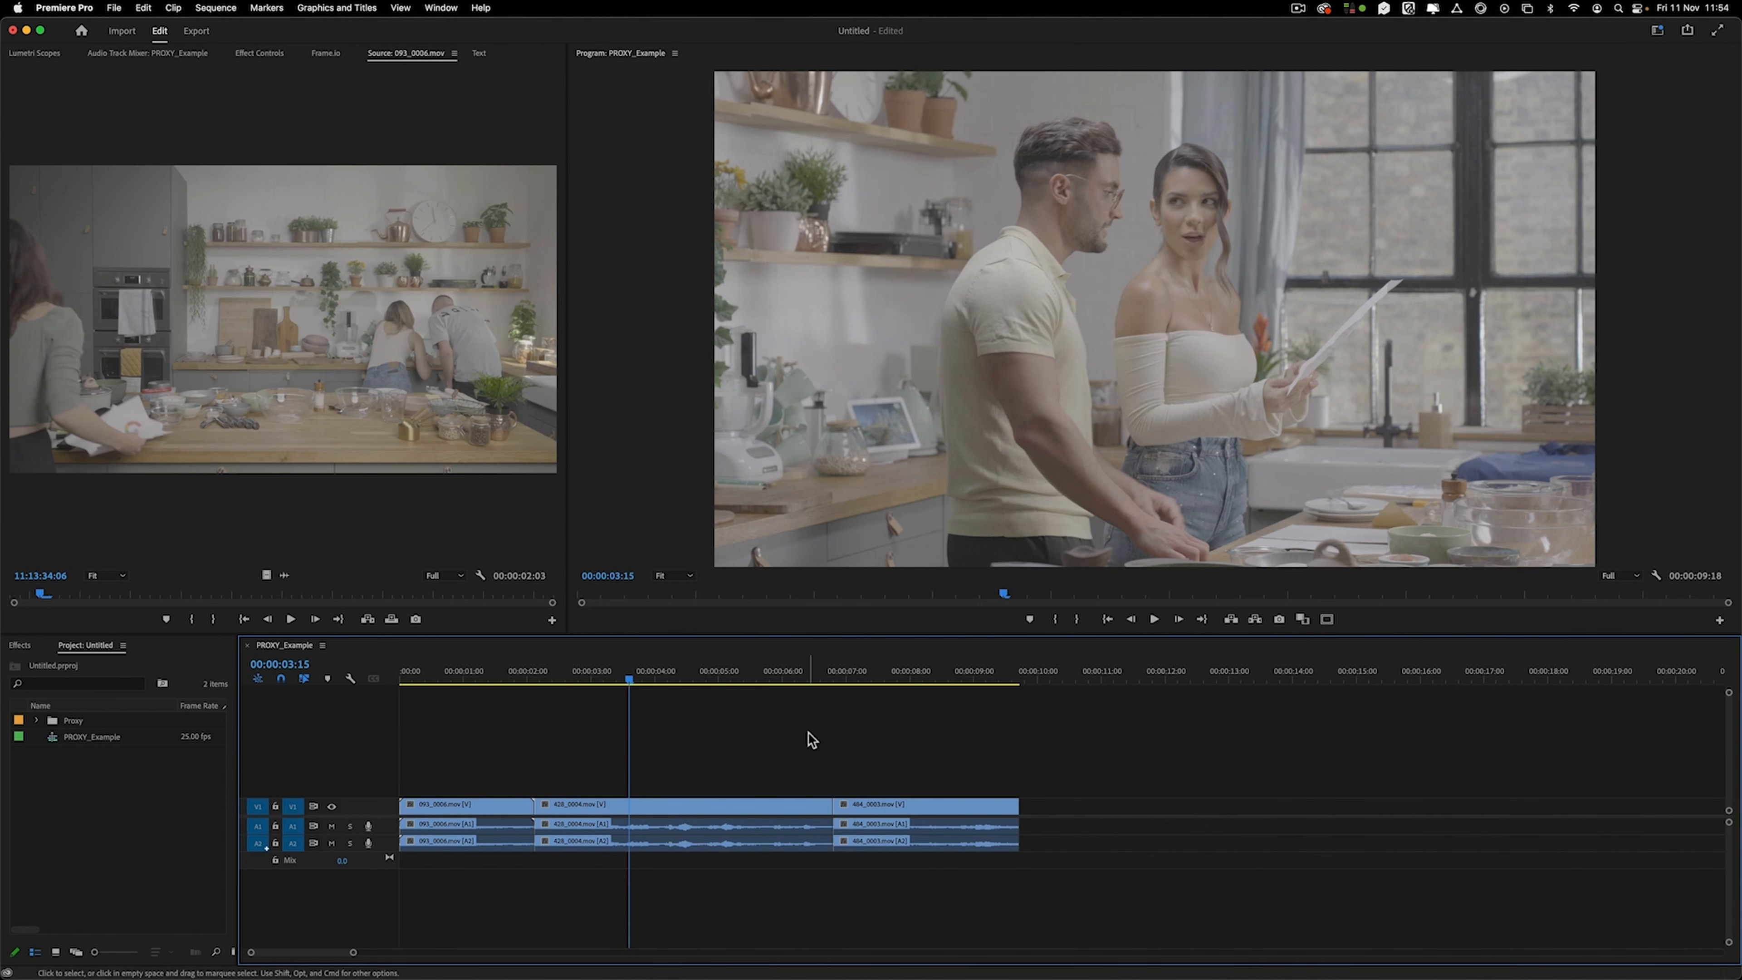
Switch to DaVinci Resolve and open the SEQUENCE bin.
{"action": "key", "text": "super+Tab"}
{"action": "key", "text": "super+Tab"}
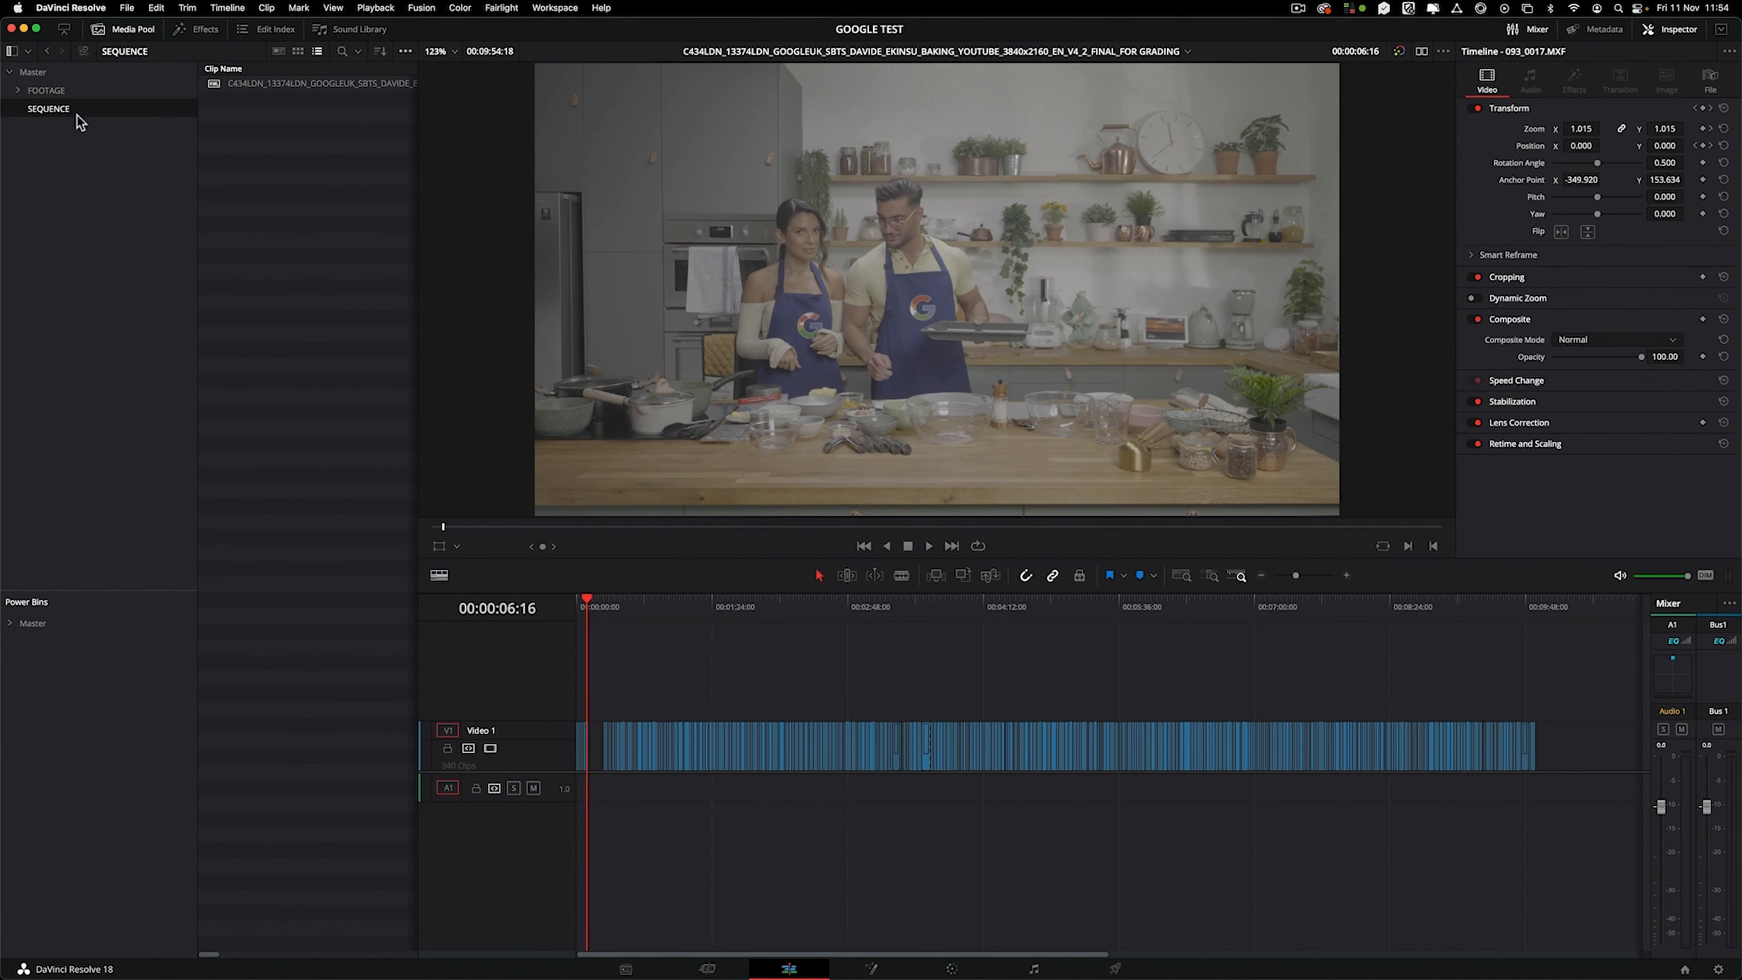
{"action": "left_click", "coordinate": [46, 85]}
{"action": "left_click", "coordinate": [44, 107]}
Import PROXY_Example.xml as a timeline with its resolution set to 3840 x 2160.
{"action": "left_click", "coordinate": [127, 9]}
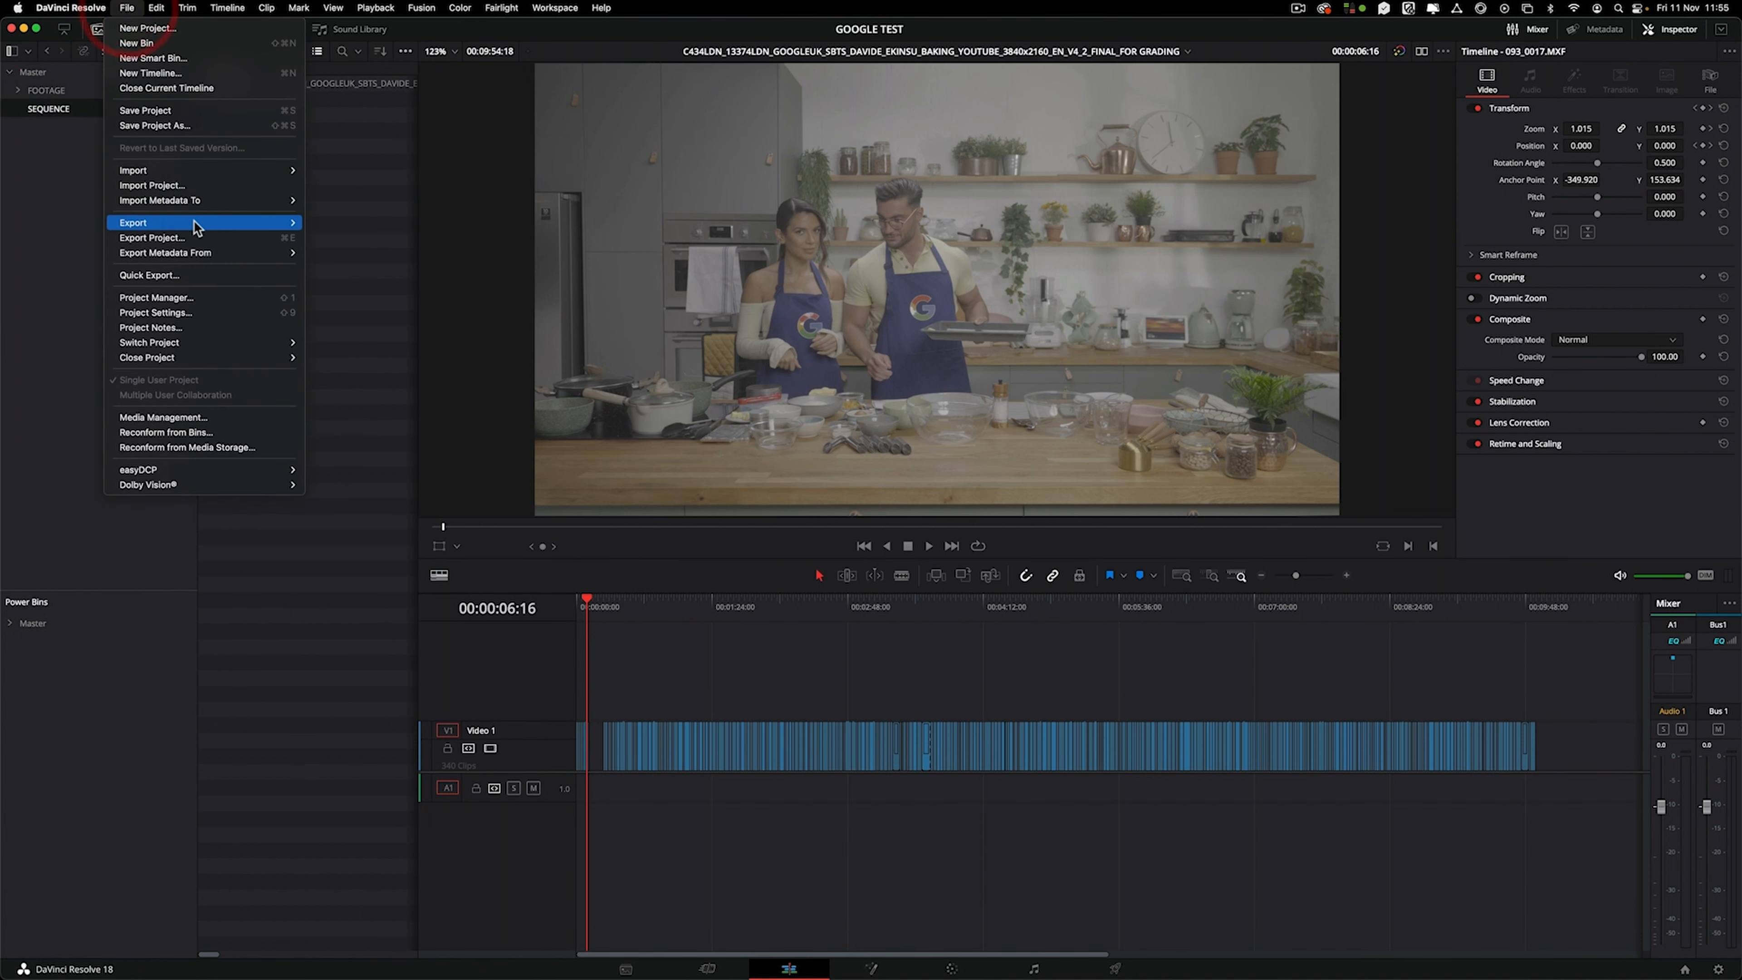
{"action": "mouse_move", "coordinate": [277, 177]}
{"action": "left_click", "coordinate": [377, 215]}
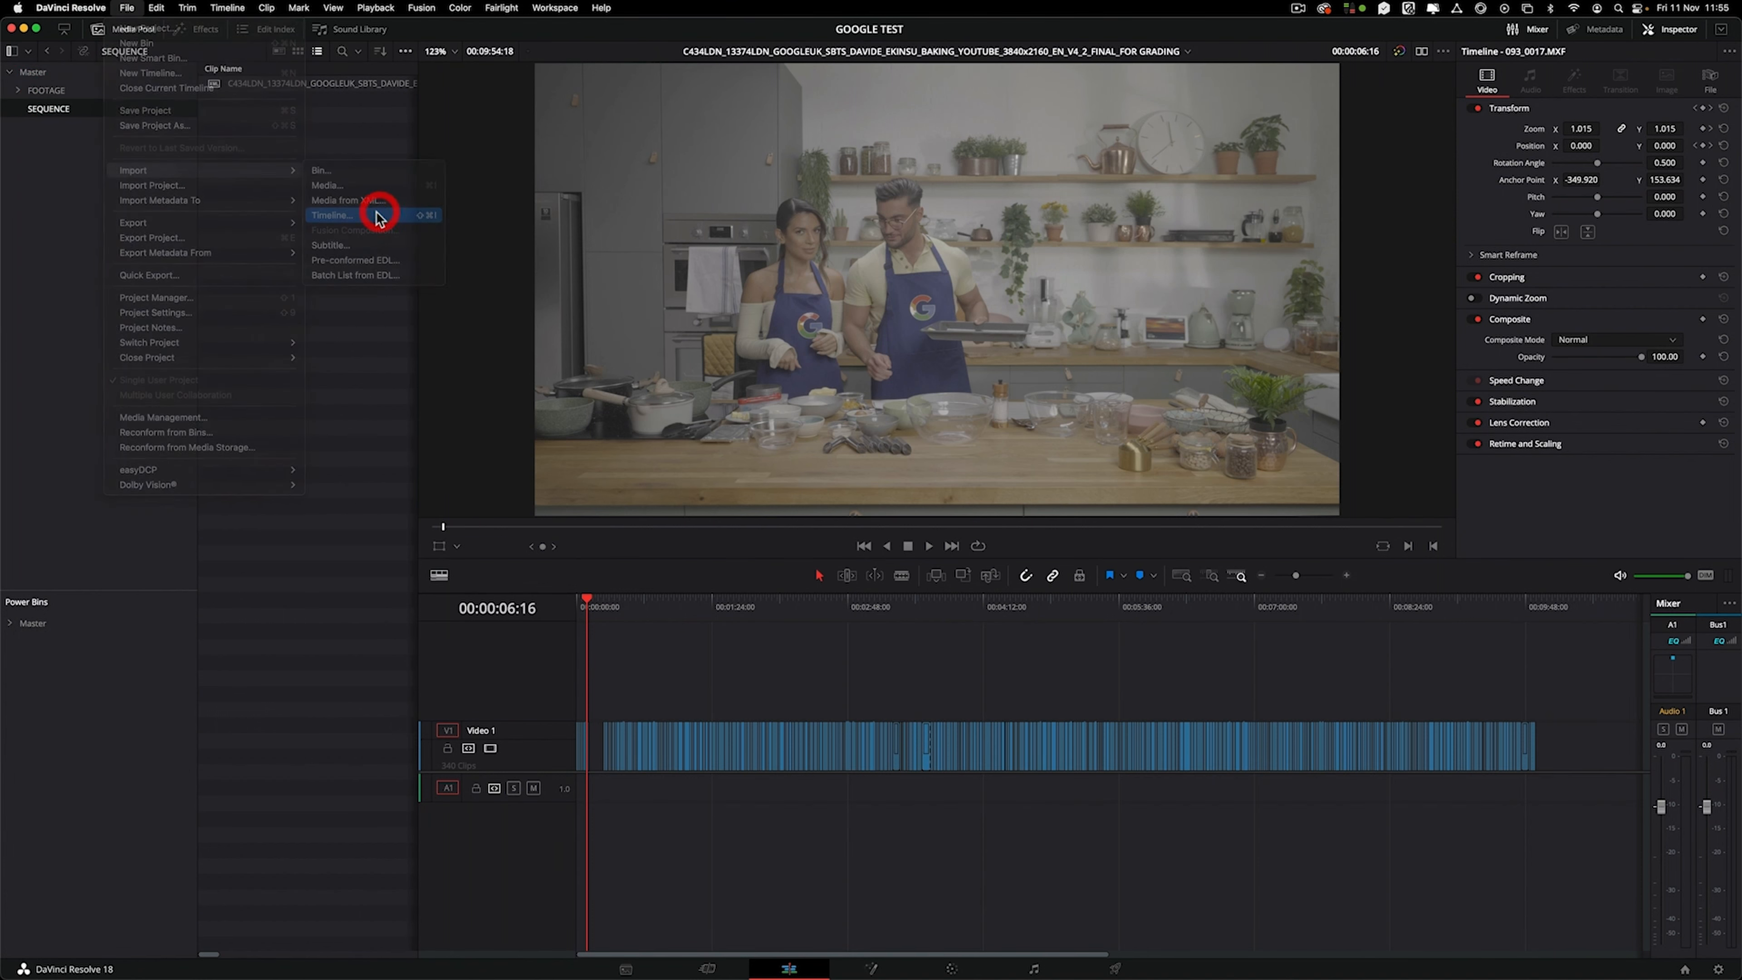
{"action": "left_click", "coordinate": [1116, 176]}
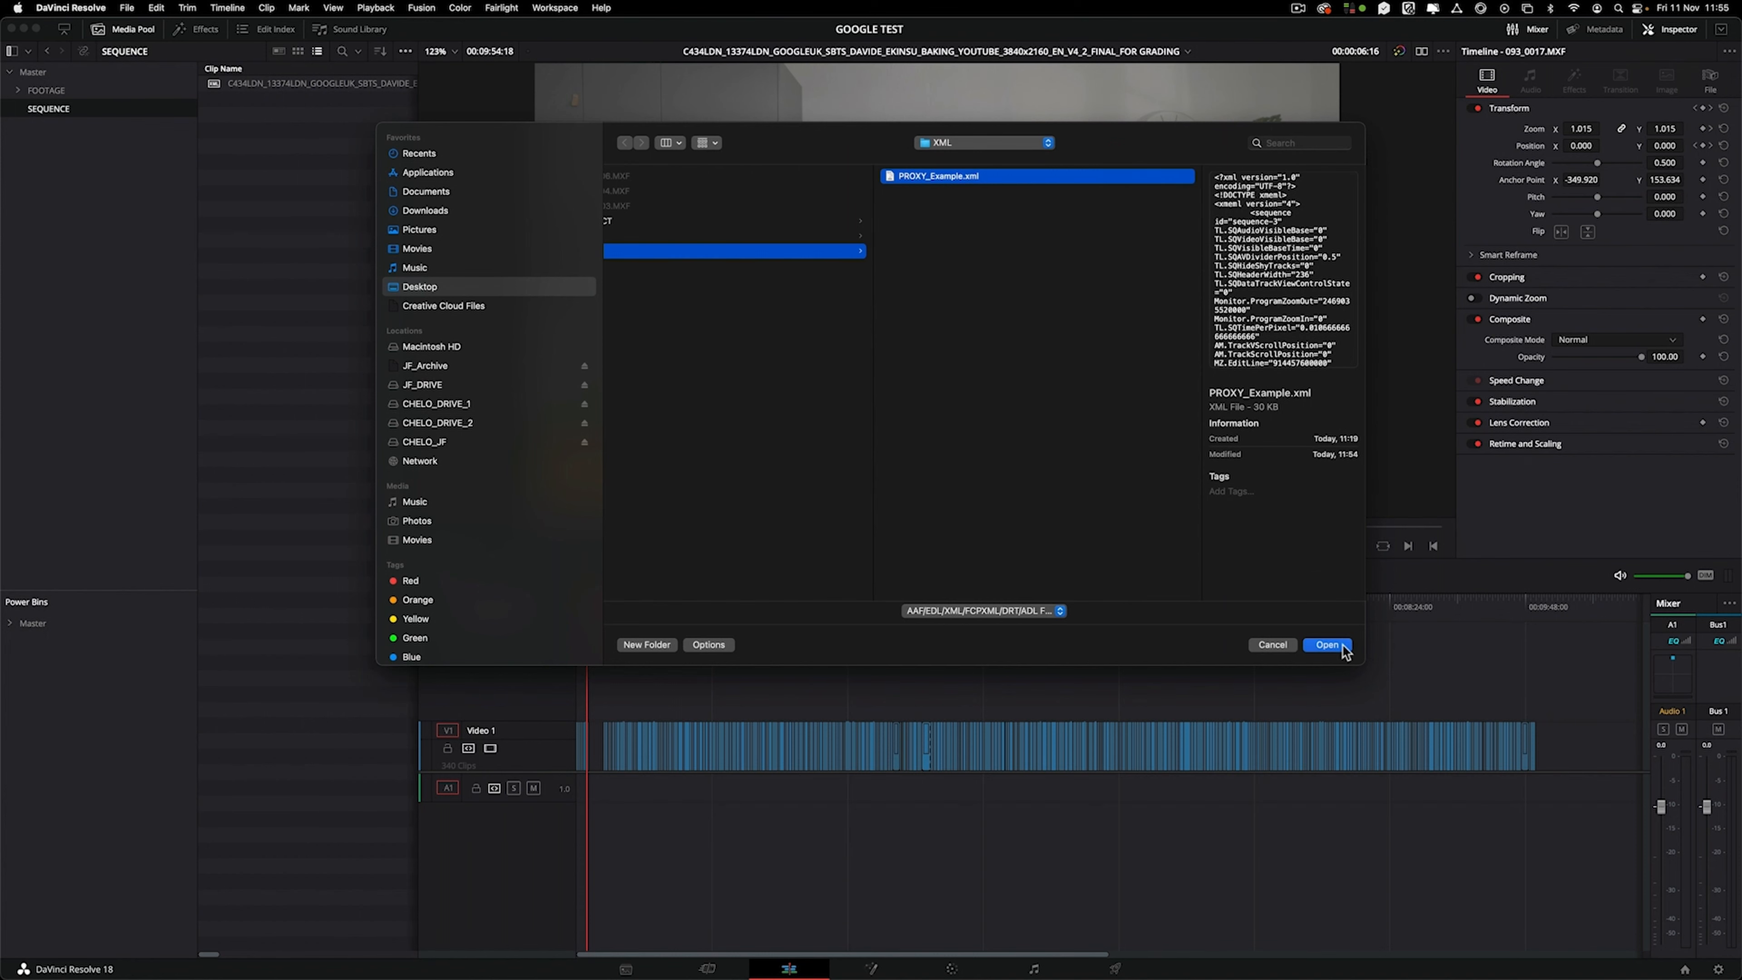
{"action": "left_click", "coordinate": [1343, 648]}
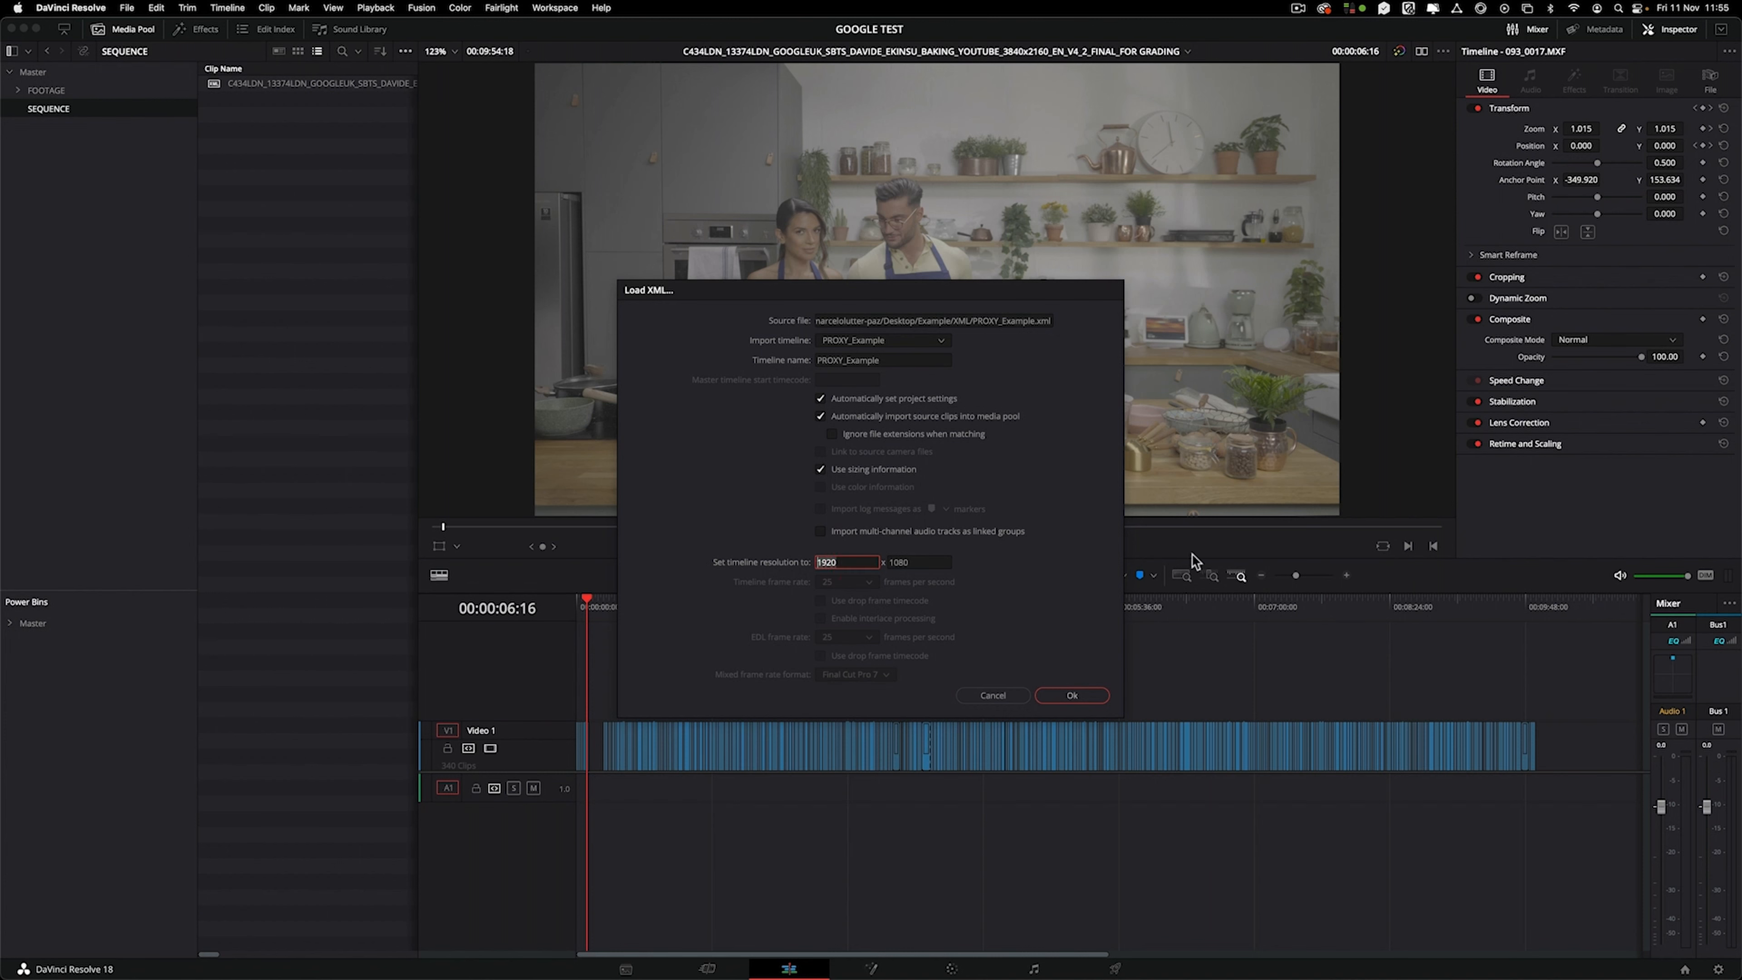
{"action": "type", "text": "3840"}
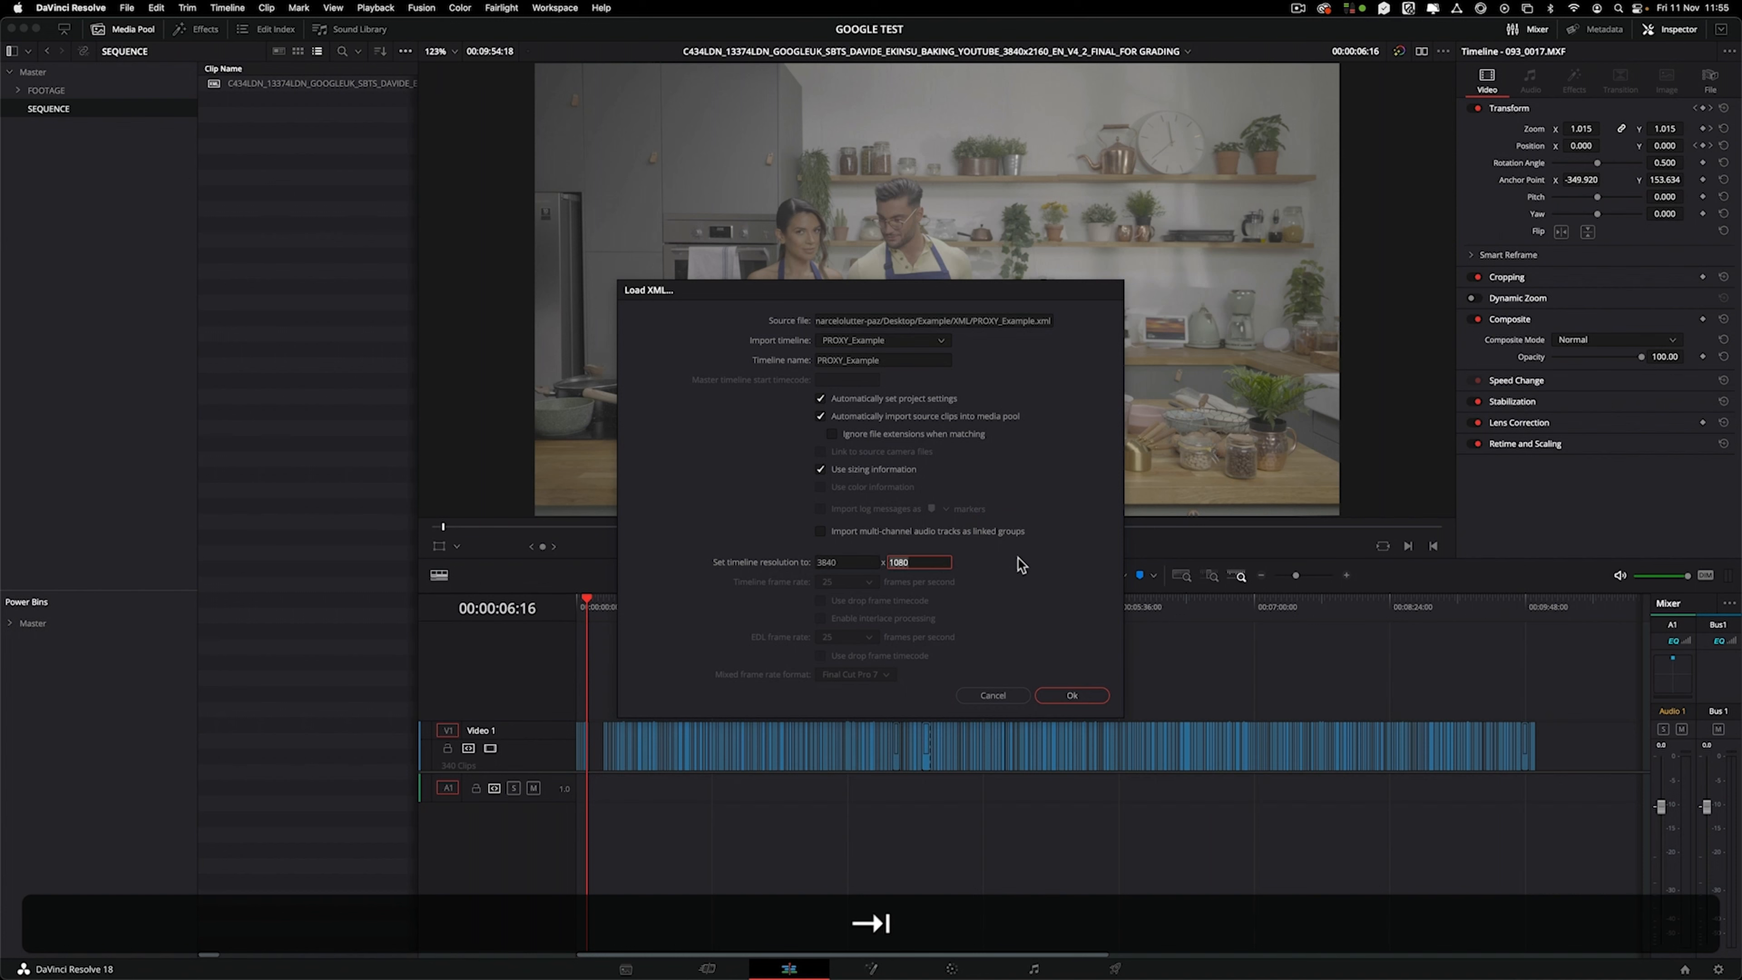
{"action": "type", "text": "21"}
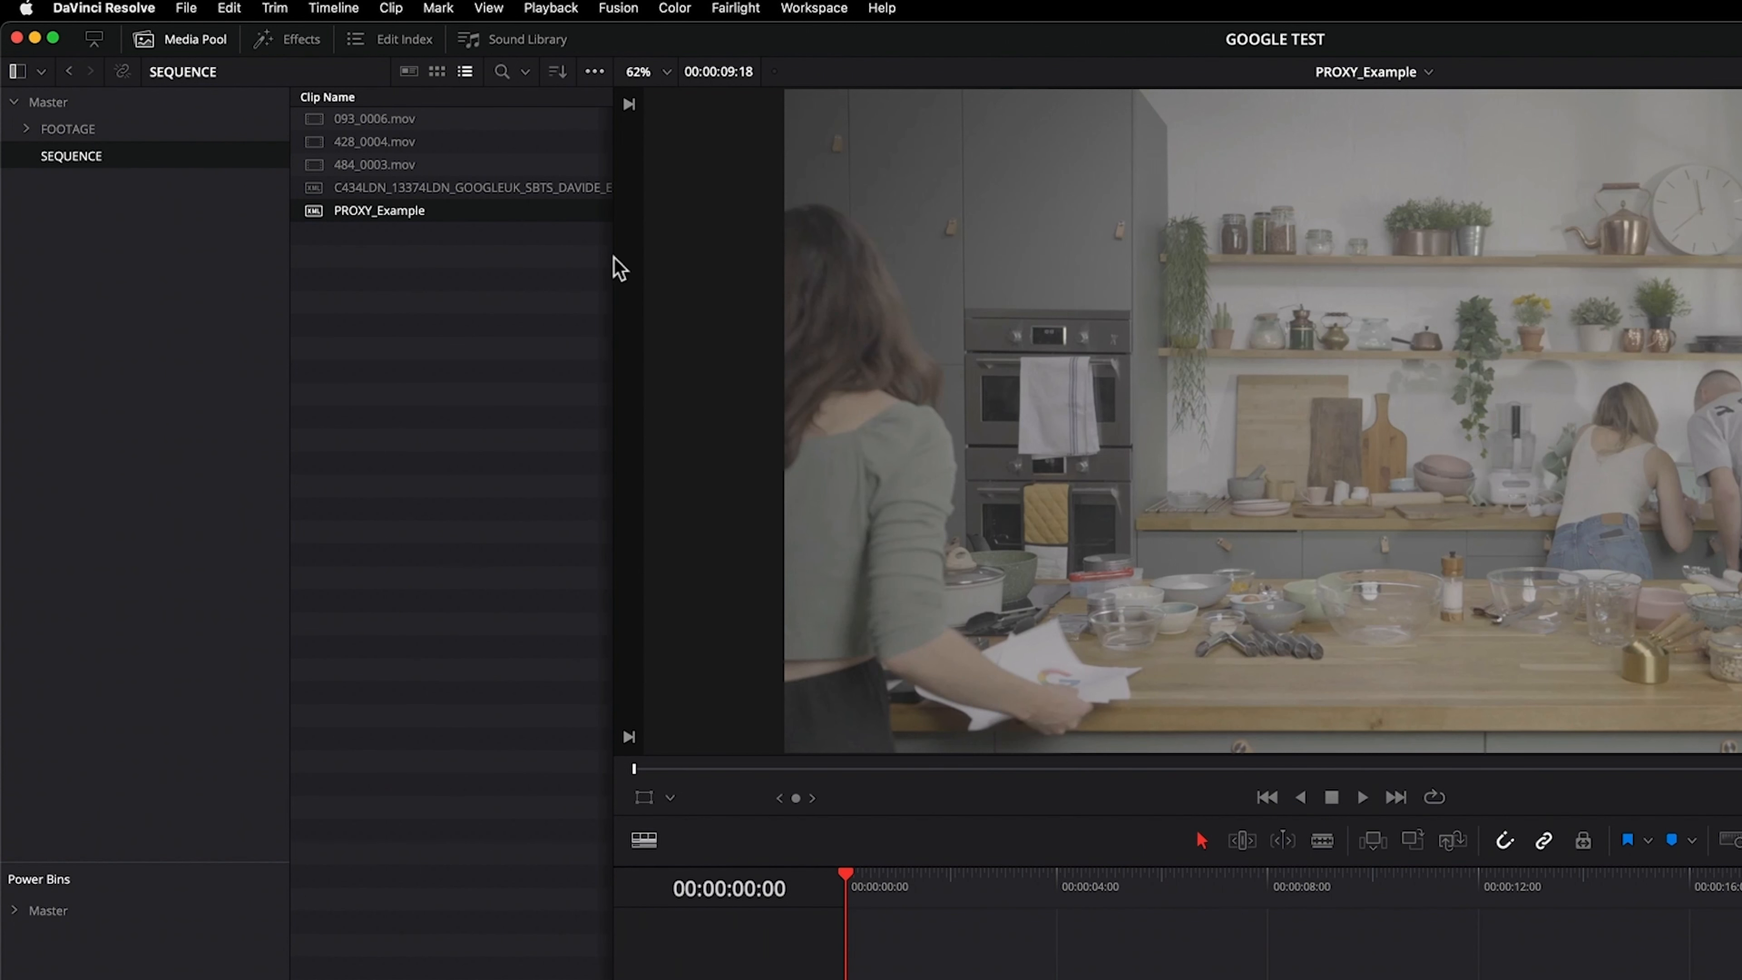
Widen the clip list and check the Resolution column for the imported proxies and the PROXY_Example timeline.
{"action": "left_click_drag", "start_coordinate": [615, 268], "coordinate": [1381, 300]}
{"action": "scroll", "coordinate": [840, 216], "scroll_direction": "right", "scroll_amount": 10}
{"action": "scroll", "coordinate": [840, 218], "scroll_direction": "right", "scroll_amount": 3}
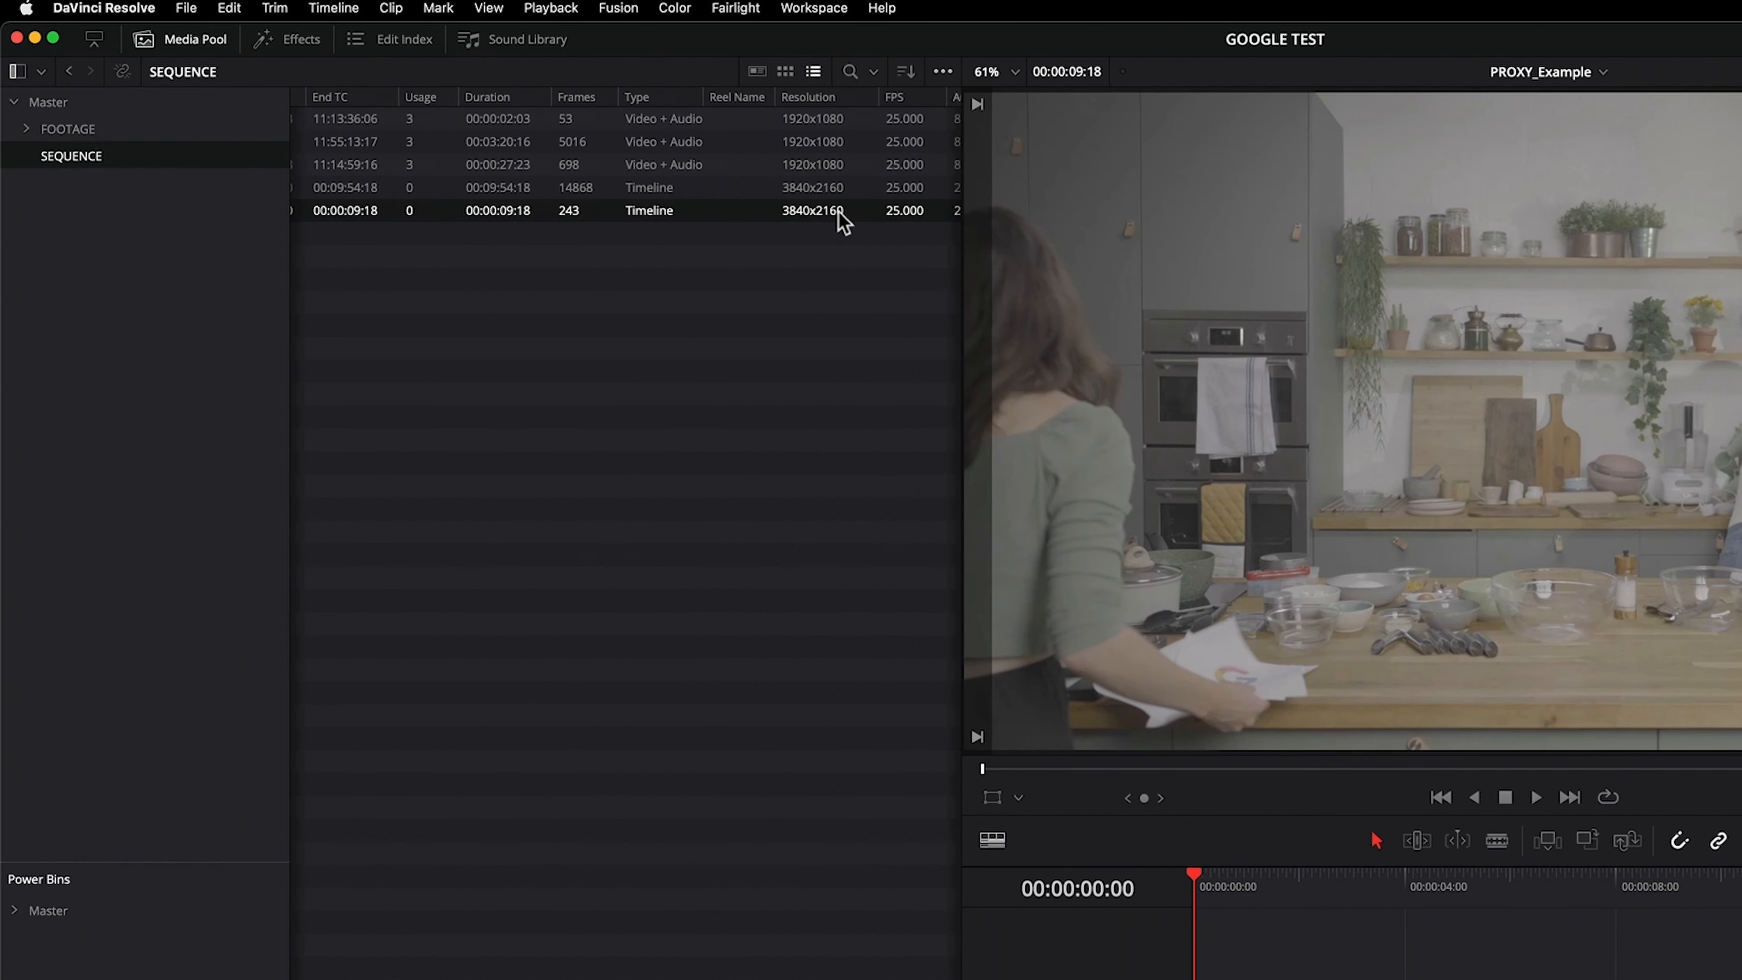
{"action": "scroll", "coordinate": [829, 220], "scroll_direction": "right", "scroll_amount": 3}
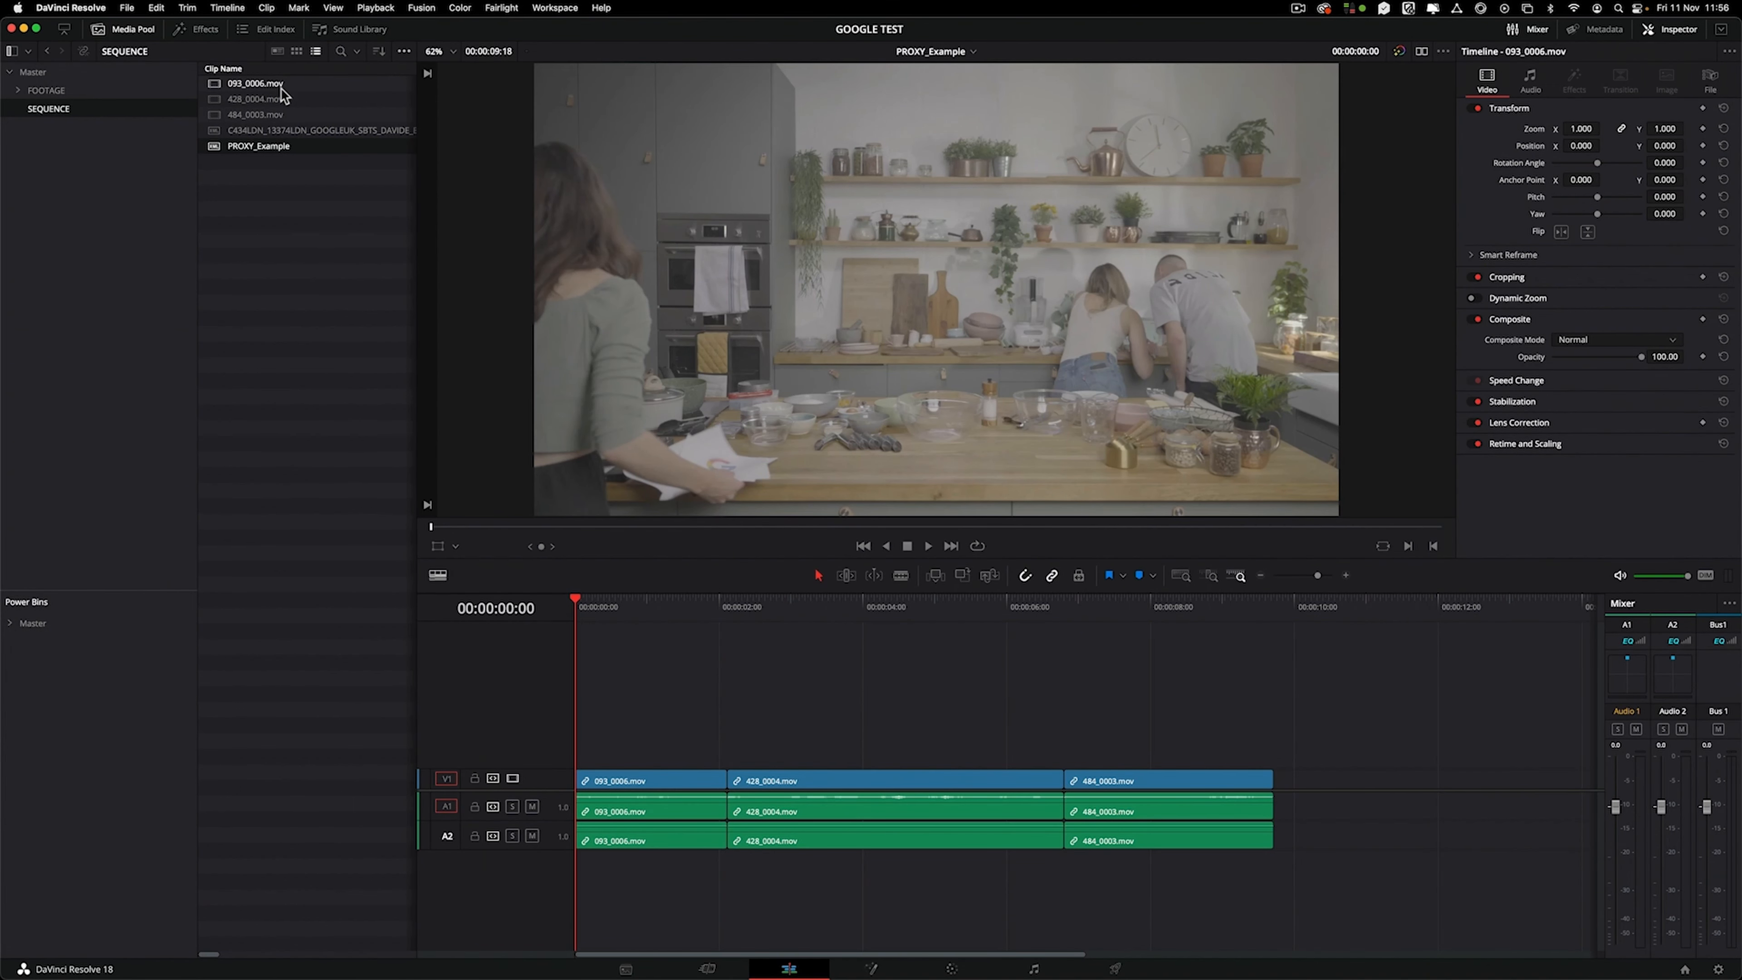
Create a bin named PROXY EXAMPLE under Master and add a sub-bin named PROXIES inside it.
{"action": "left_click", "coordinate": [45, 74]}
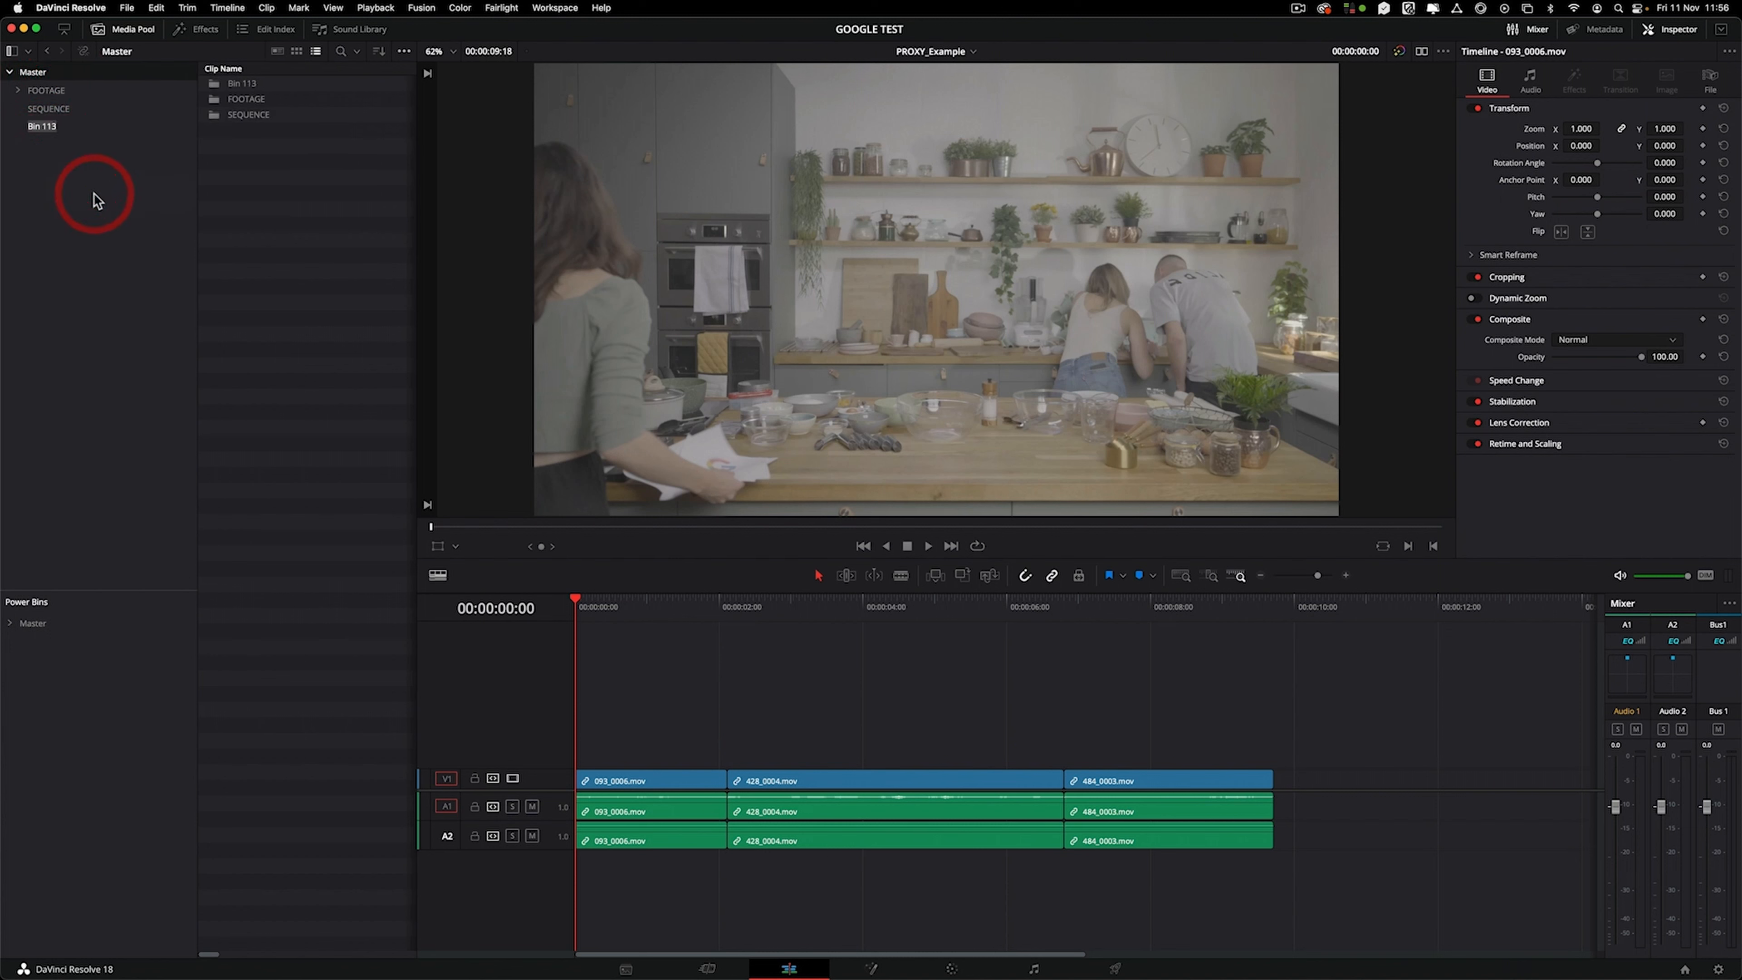
{"action": "type", "text": "PROXY EXAMPLE"}
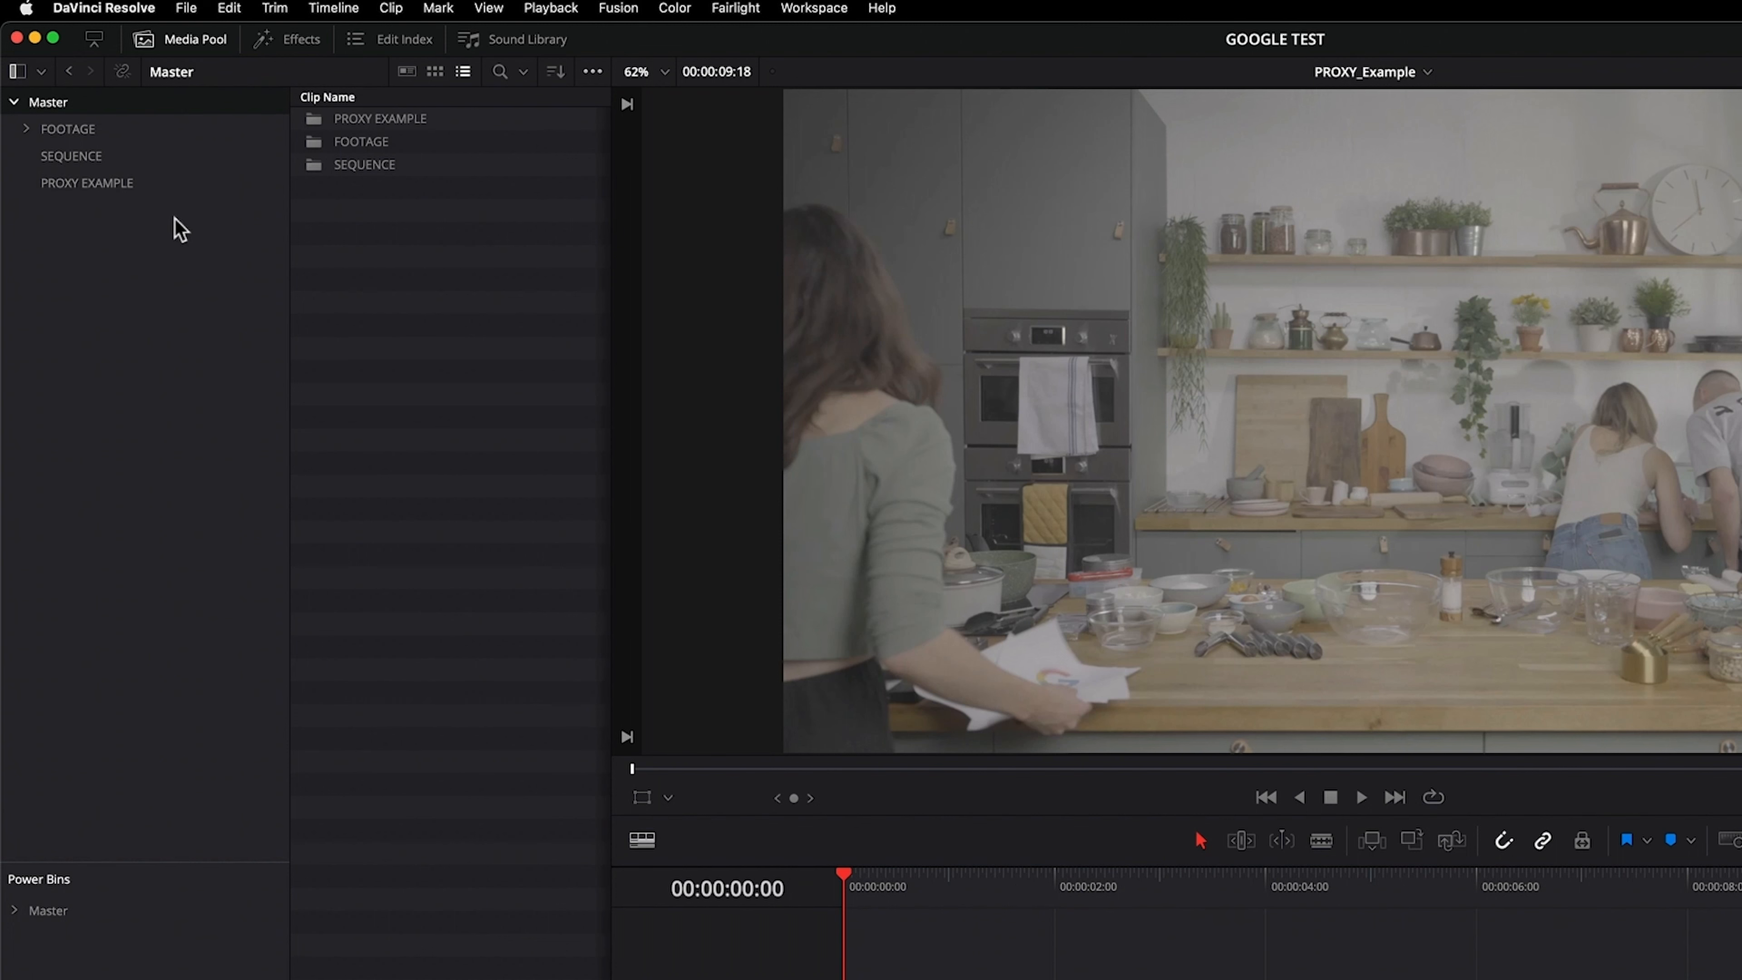
{"action": "left_click", "coordinate": [90, 183]}
{"action": "right_click", "coordinate": [370, 162]}
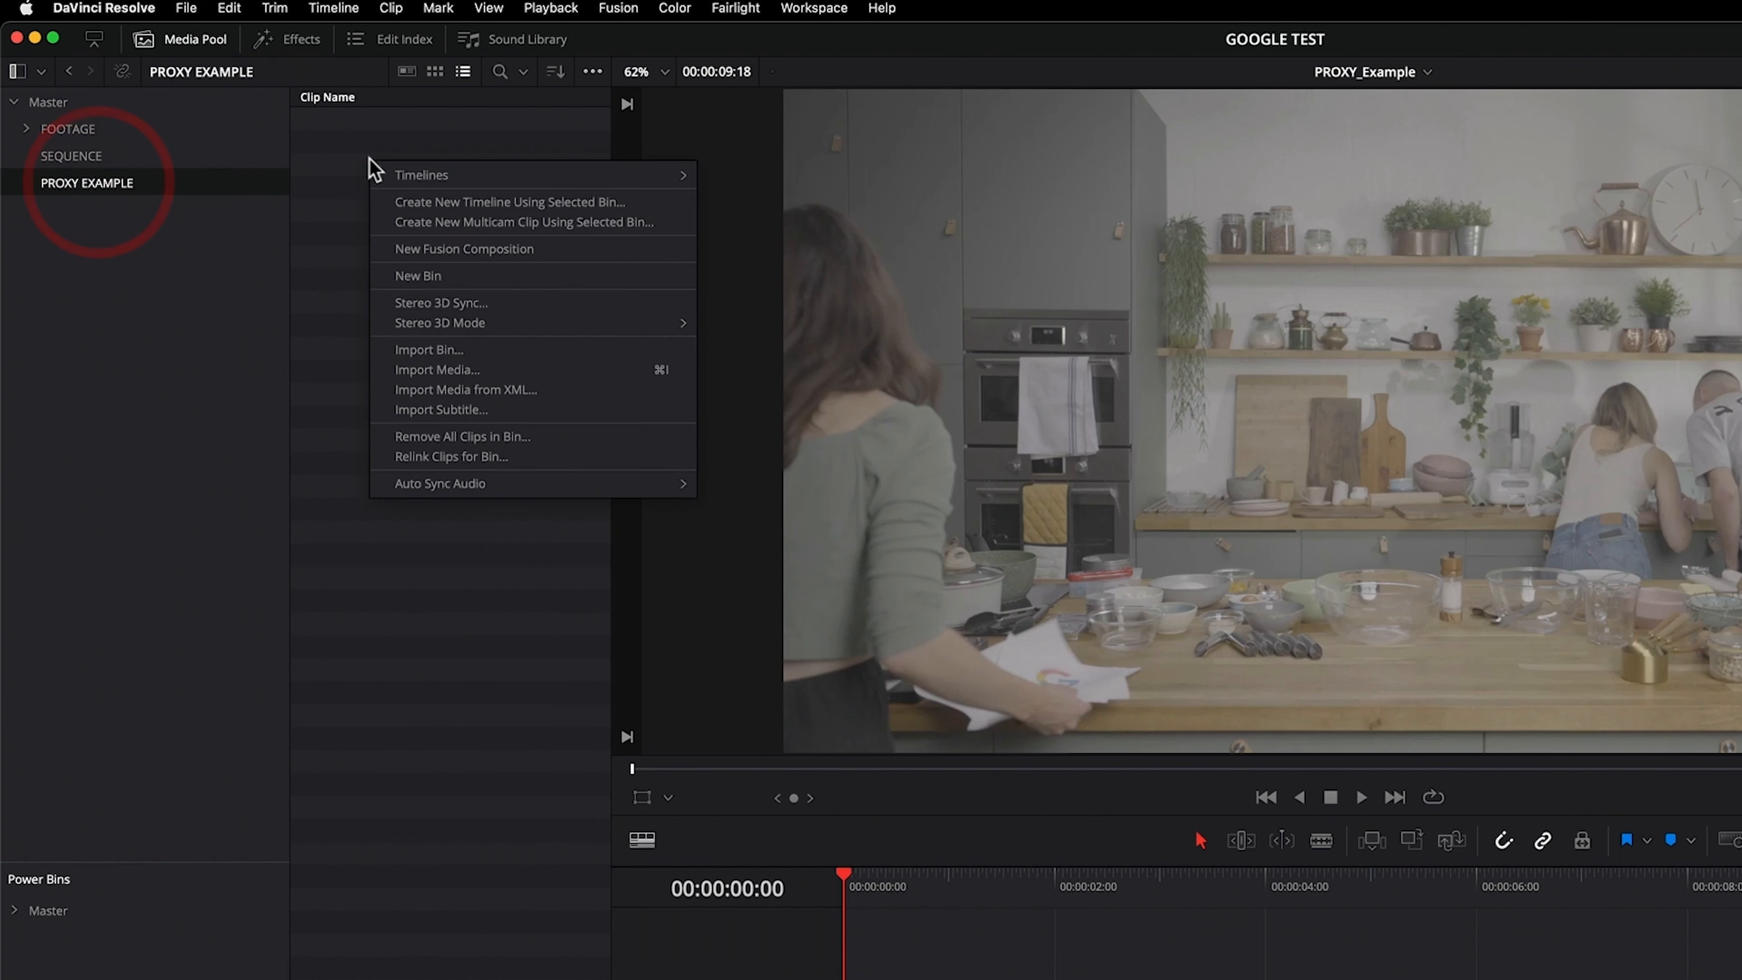
{"action": "left_click", "coordinate": [448, 275]}
{"action": "type", "text": "PROXIES"}
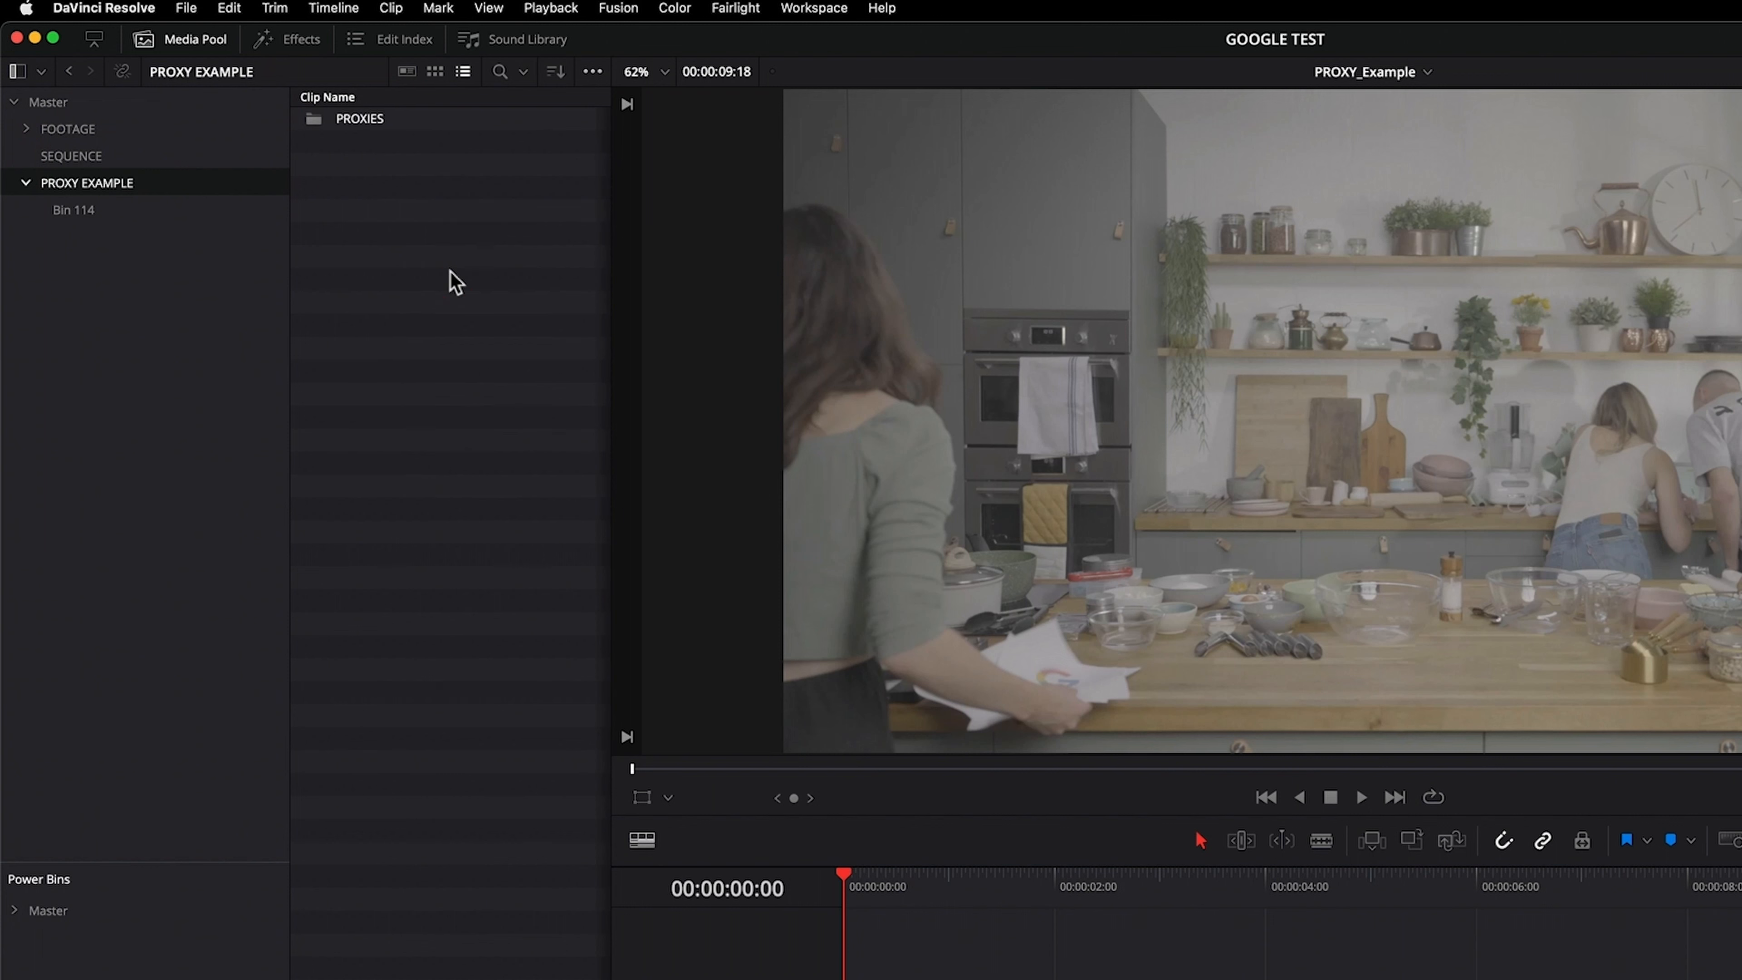
{"action": "left_click", "coordinate": [453, 278]}
Move 093_0006.mov, 428_0004.mov and 484_0003.mov from the SEQUENCE bin into PROXIES, and open the PROXY EXAMPLE bin.
{"action": "left_click", "coordinate": [48, 103]}
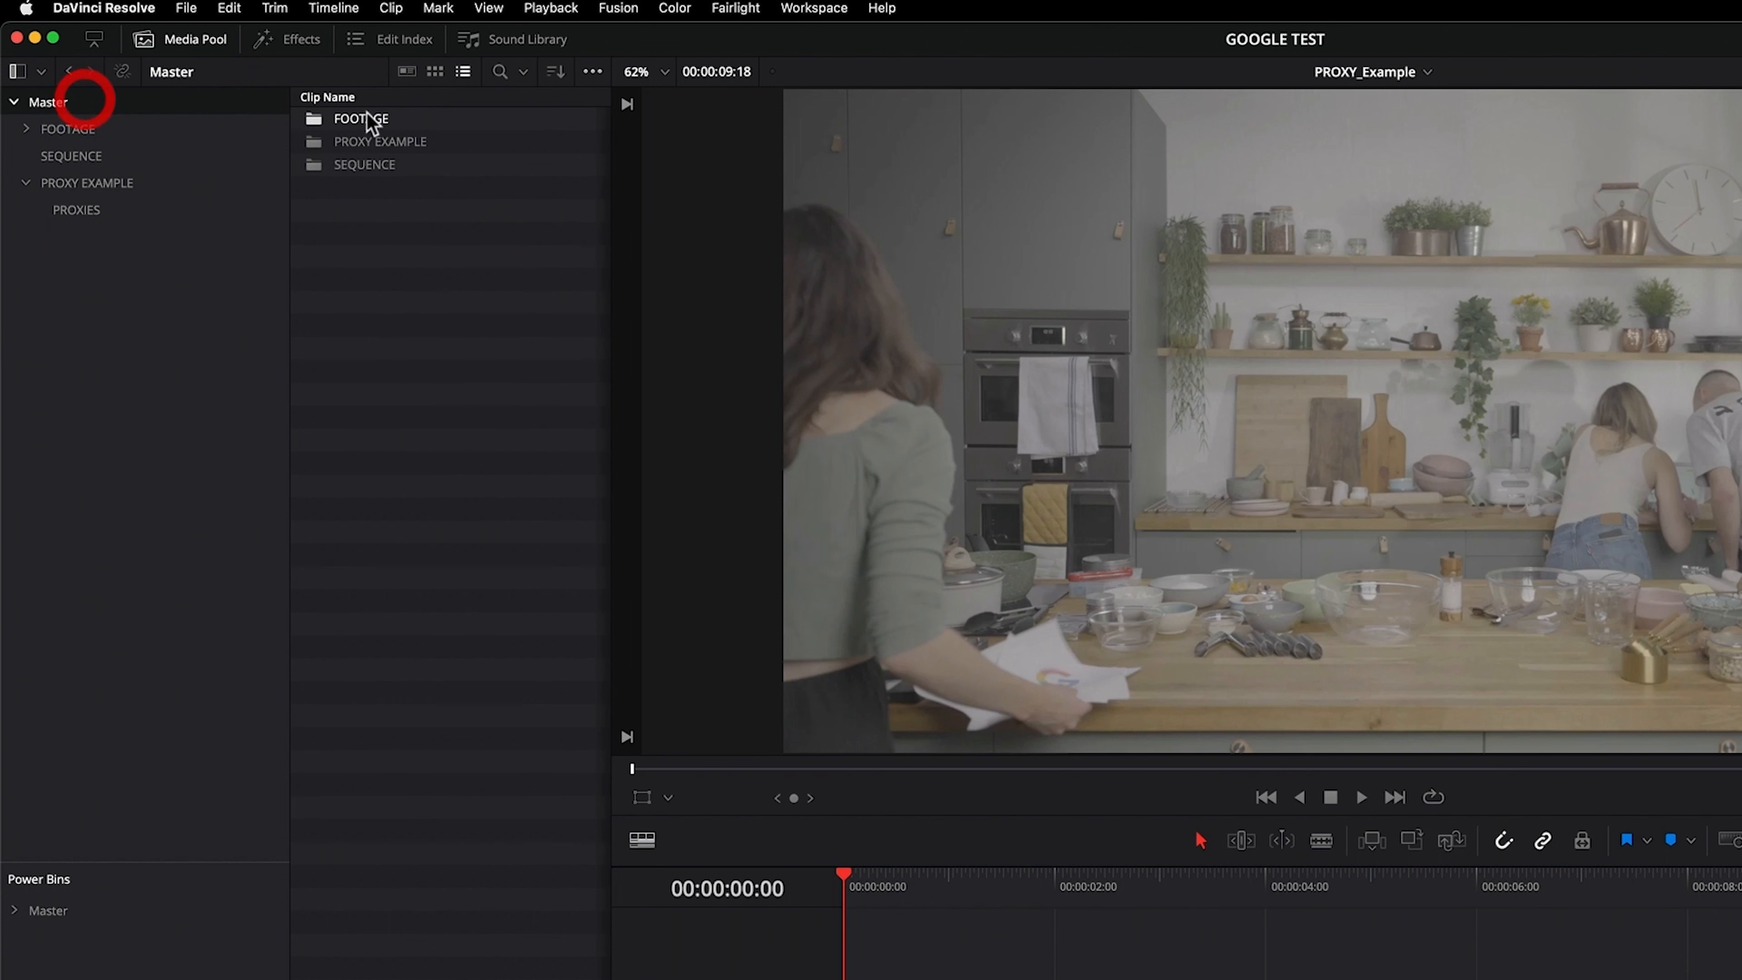
{"action": "left_click", "coordinate": [79, 156]}
{"action": "left_click", "coordinate": [373, 124]}
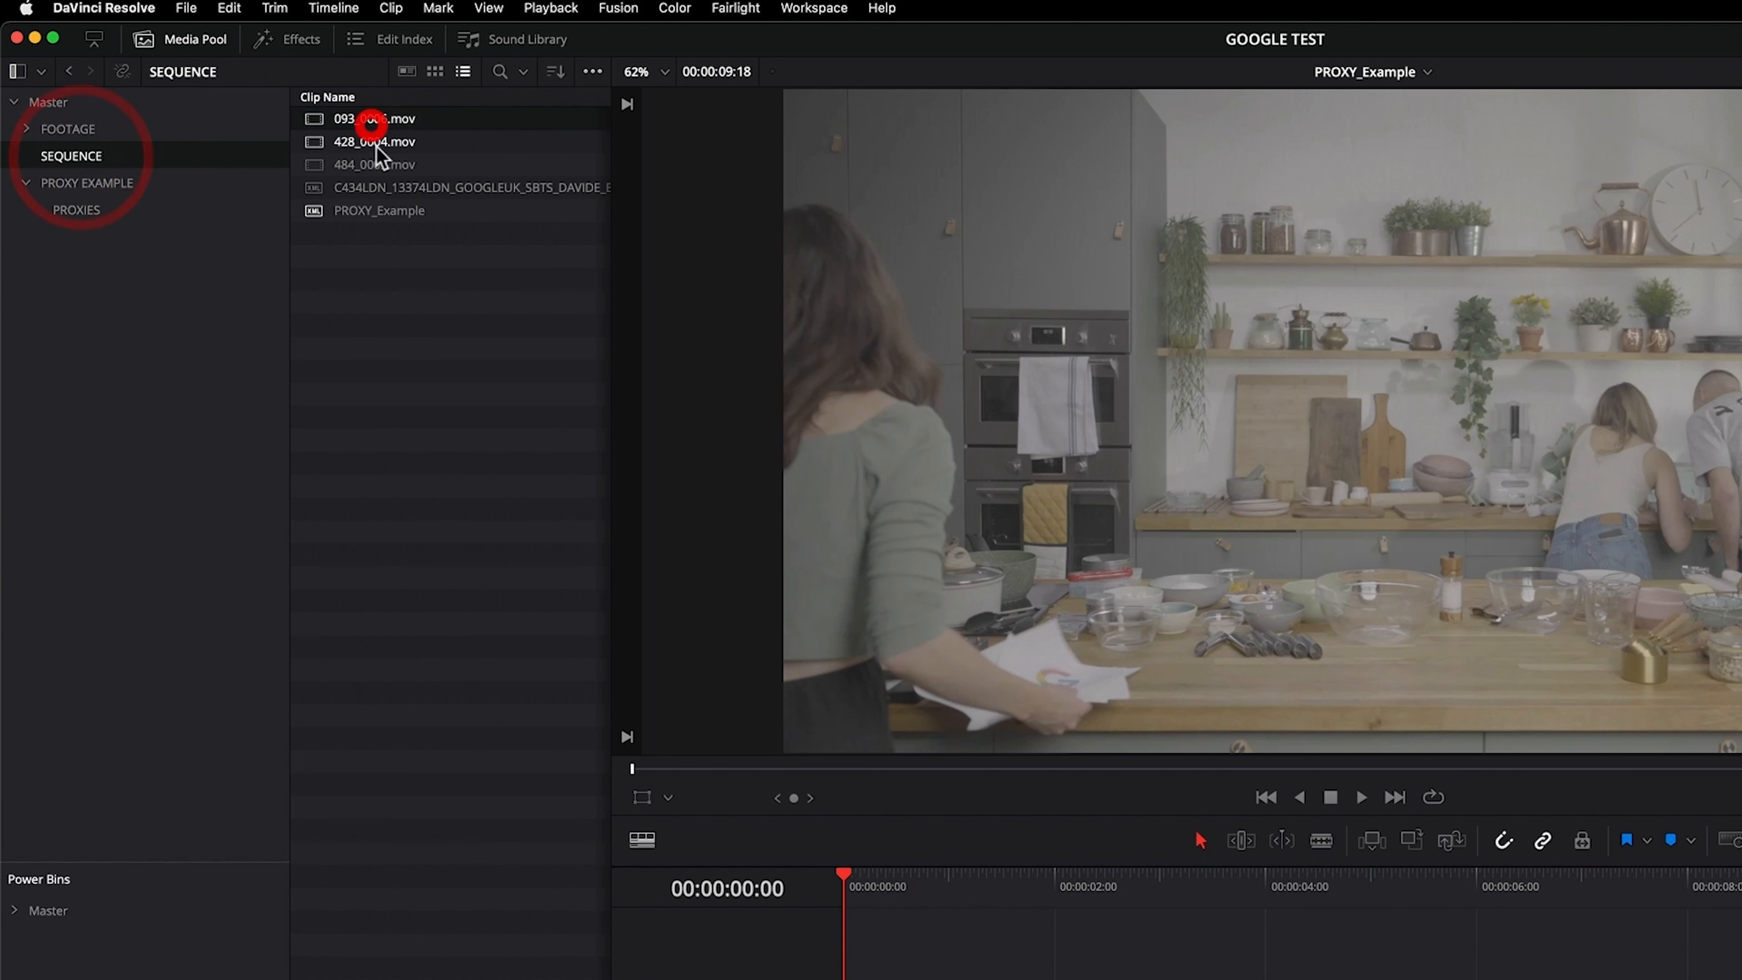
{"action": "left_click", "coordinate": [375, 163], "text": "shift"}
{"action": "left_click_drag", "start_coordinate": [376, 164], "coordinate": [69, 210]}
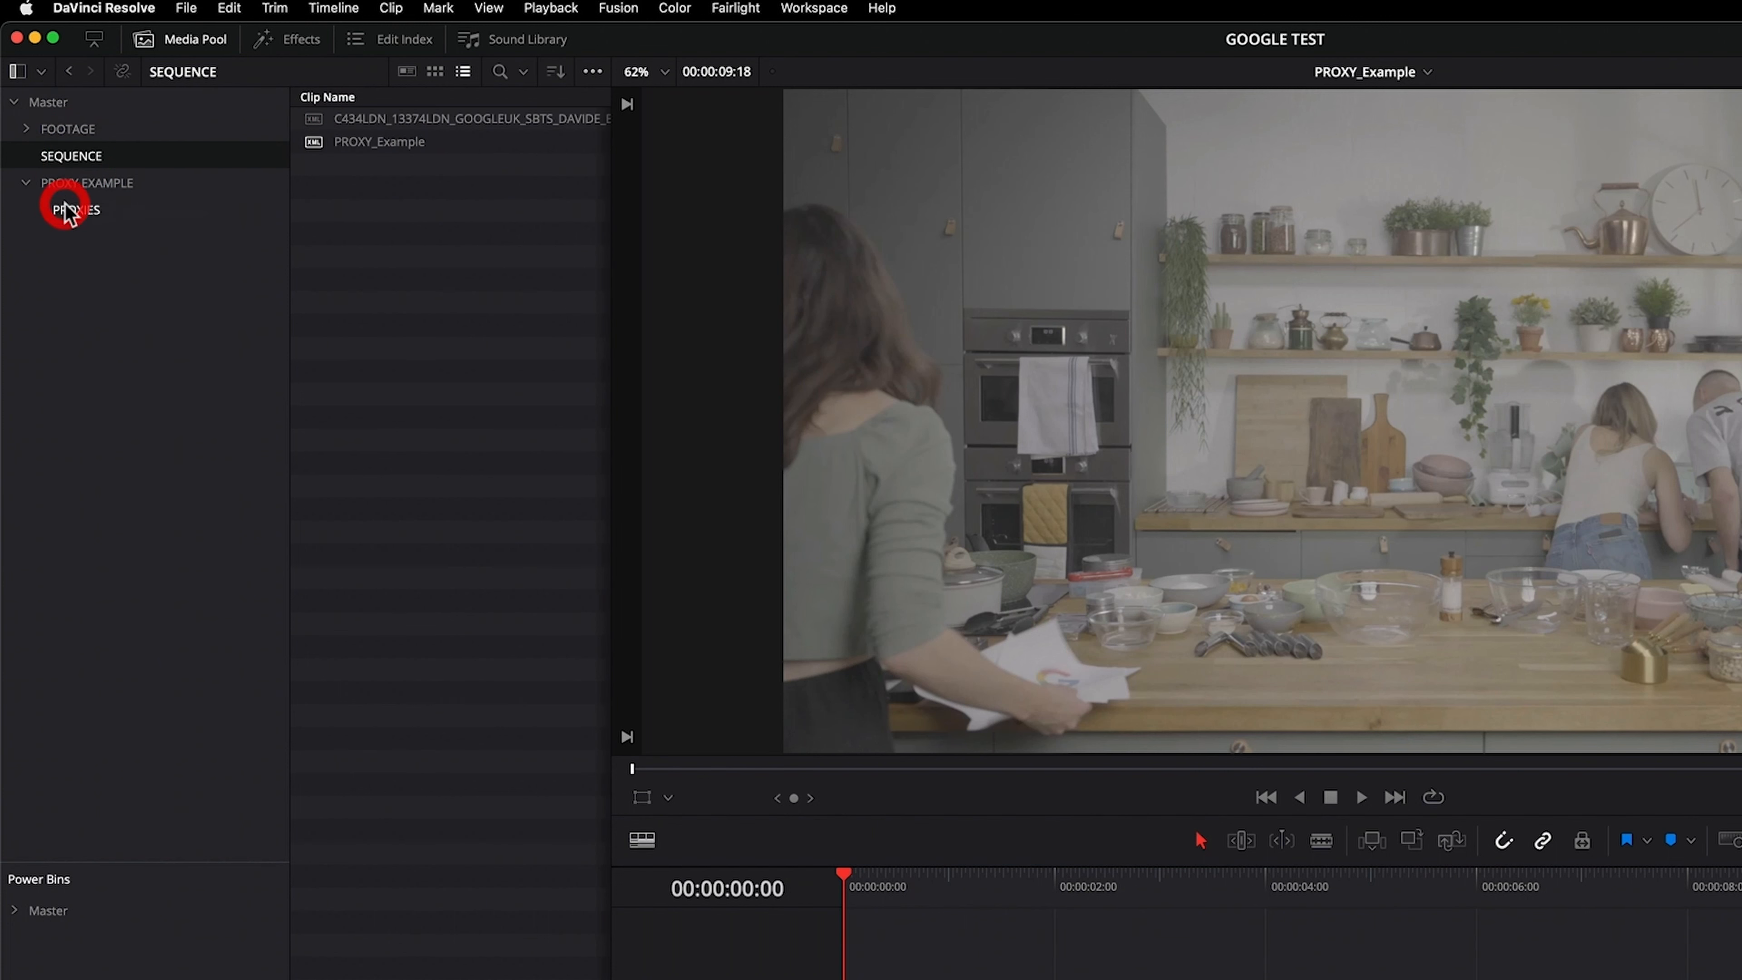
{"action": "left_click", "coordinate": [93, 185]}
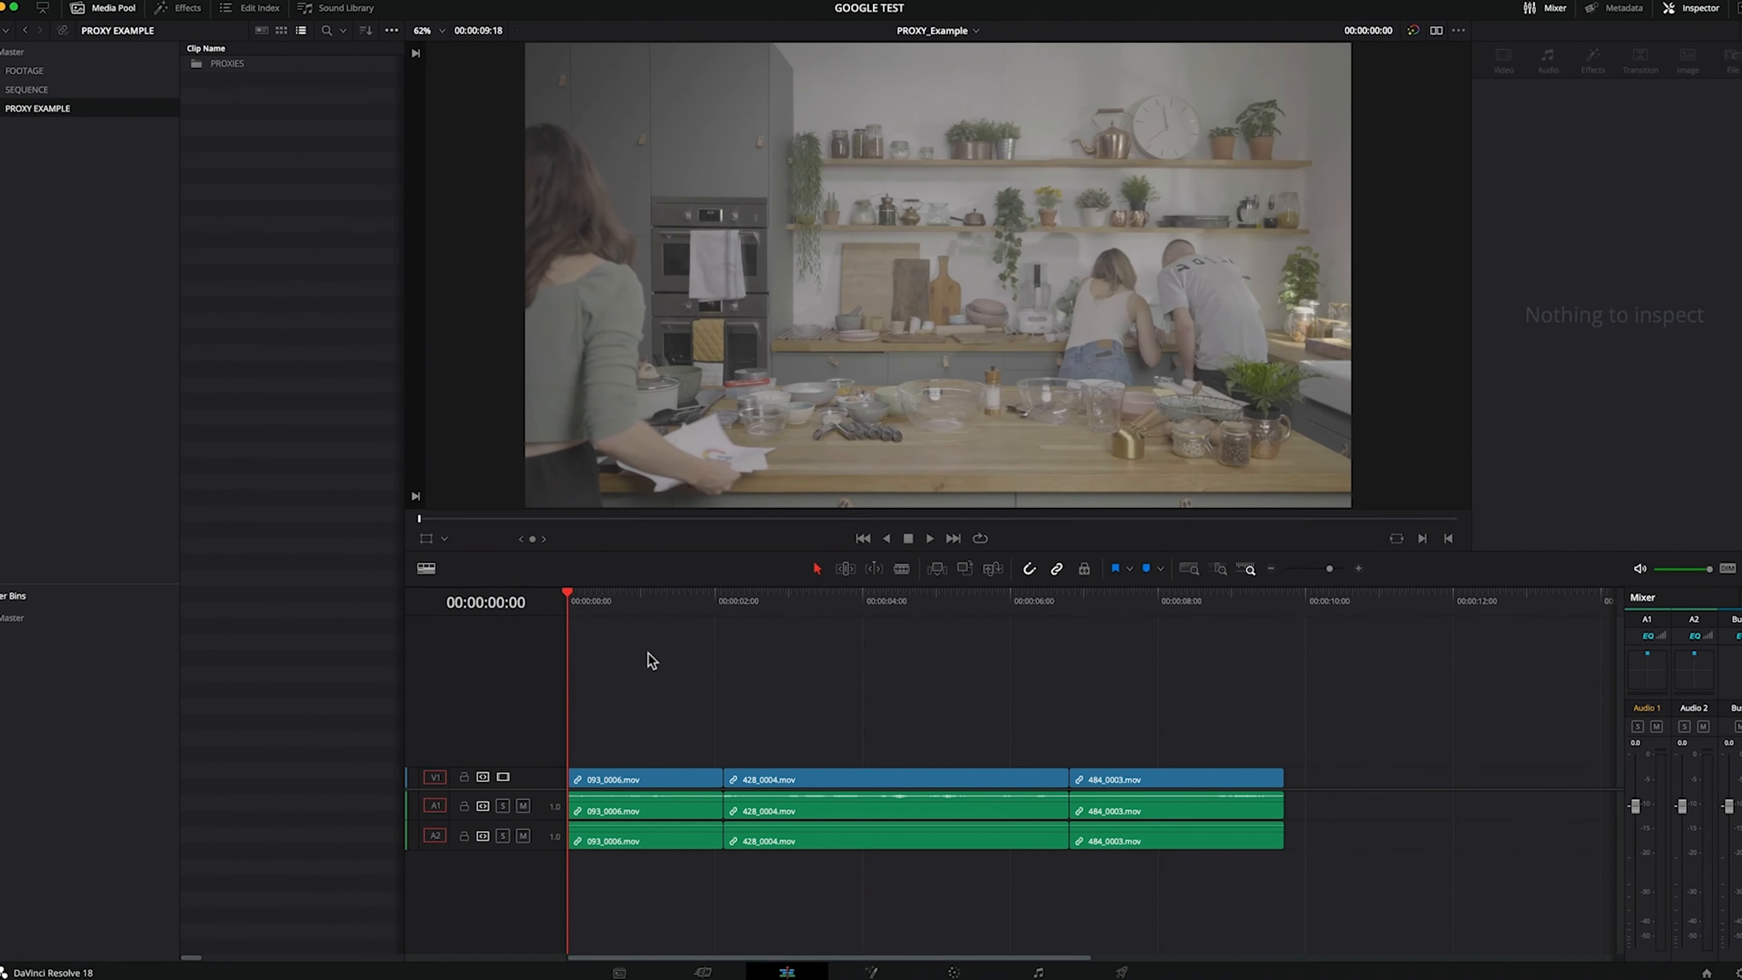
Scrub through the imported PROXY_Example timeline to check its three proxy clips.
{"action": "left_click", "coordinate": [837, 850]}
{"action": "left_click_drag", "start_coordinate": [823, 771], "coordinate": [1366, 820]}
{"action": "left_click", "coordinate": [1095, 642]}
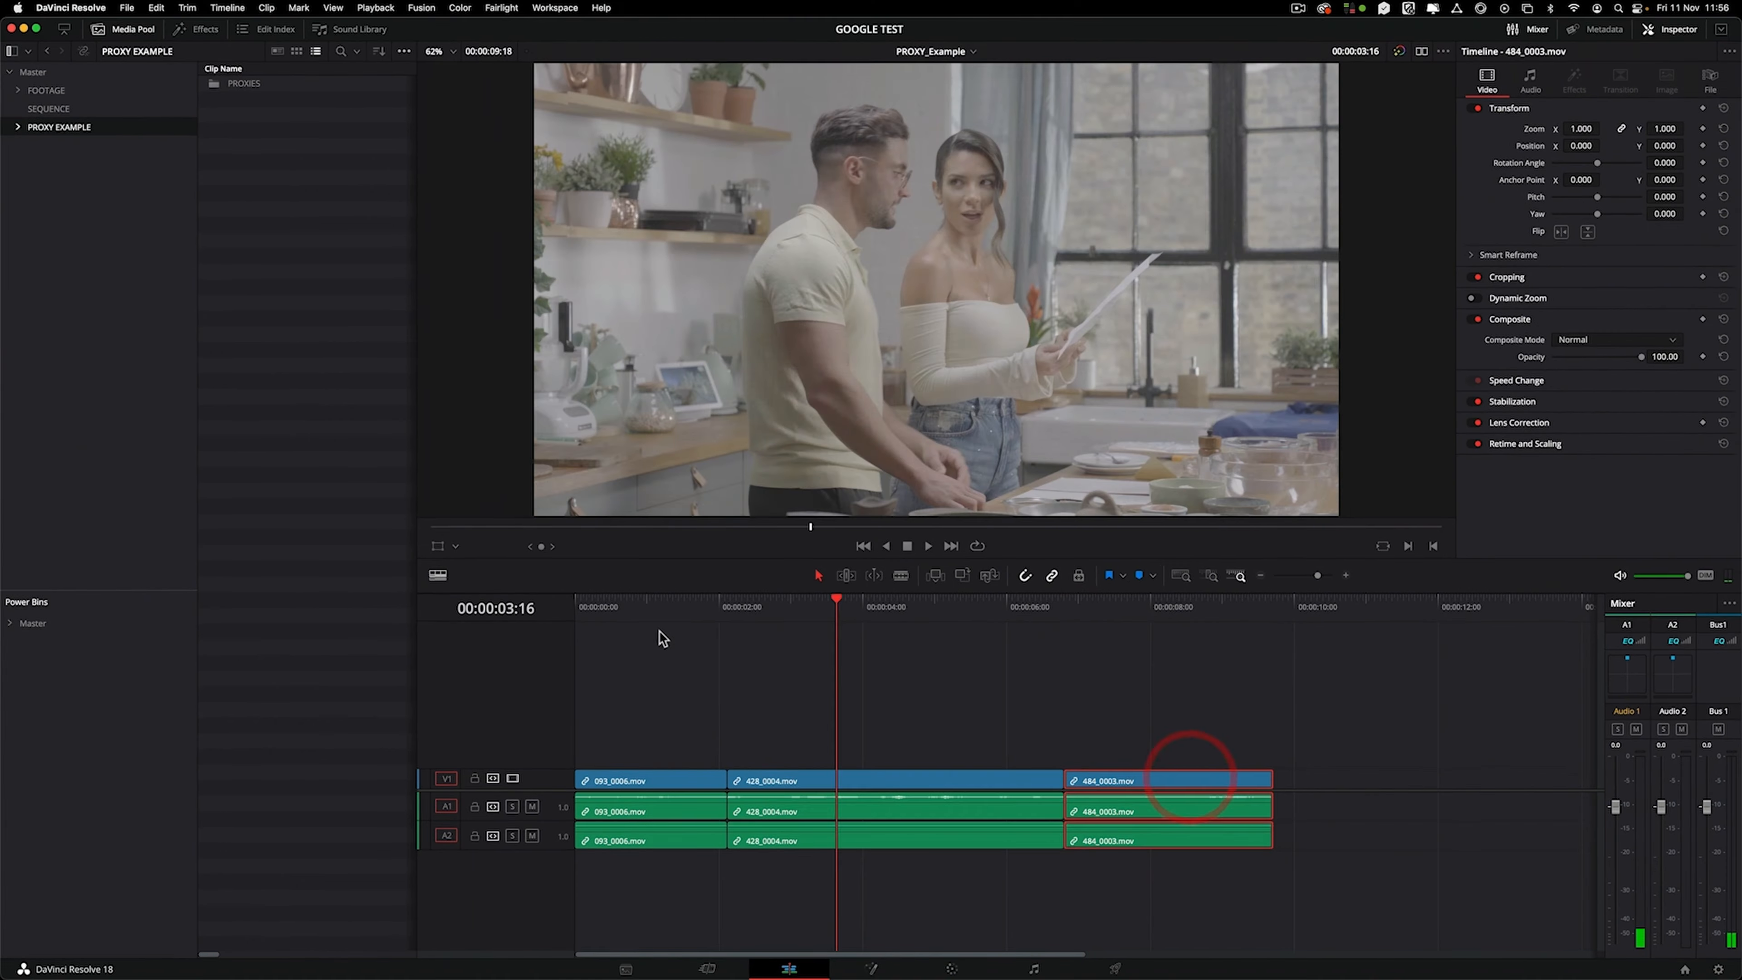
{"action": "left_click", "coordinate": [652, 603]}
{"action": "left_click", "coordinate": [848, 608]}
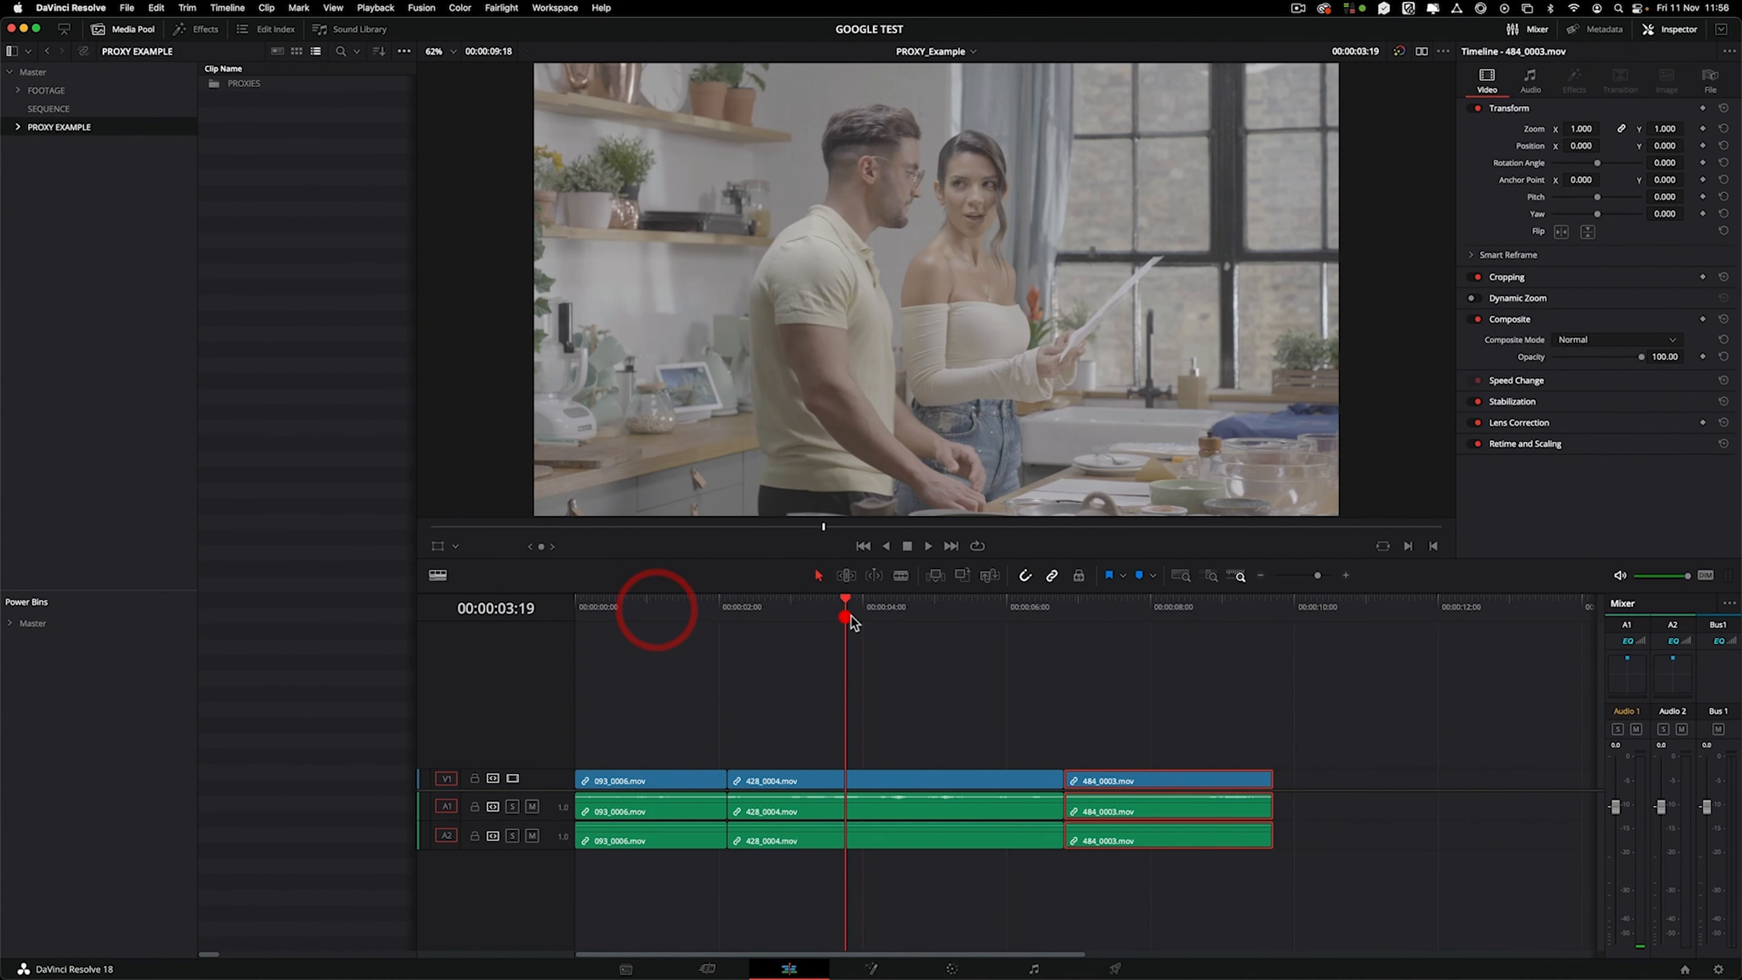
{"action": "left_click", "coordinate": [1178, 610]}
{"action": "left_click", "coordinate": [950, 610]}
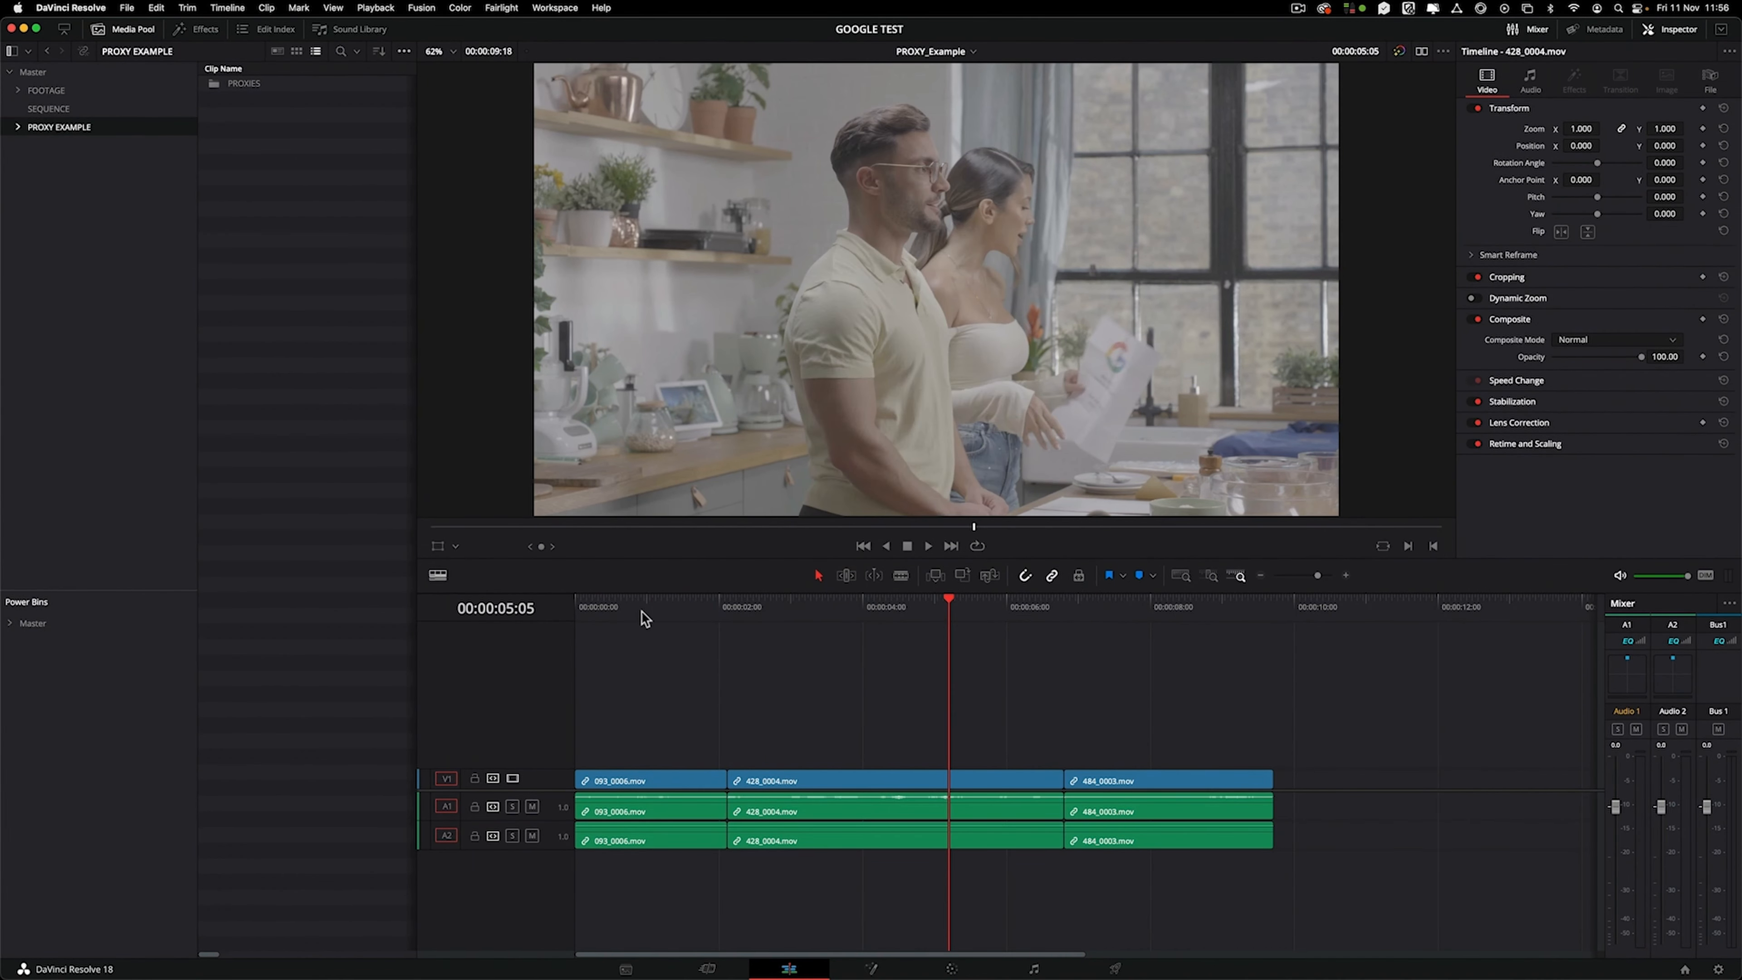
{"action": "left_click_drag", "start_coordinate": [638, 709], "coordinate": [1359, 900]}
Open the SEQUENCE bin, select all clips in the PROXY_Example timeline and turn off Conform Lock Enabled for them.
{"action": "left_click", "coordinate": [47, 107]}
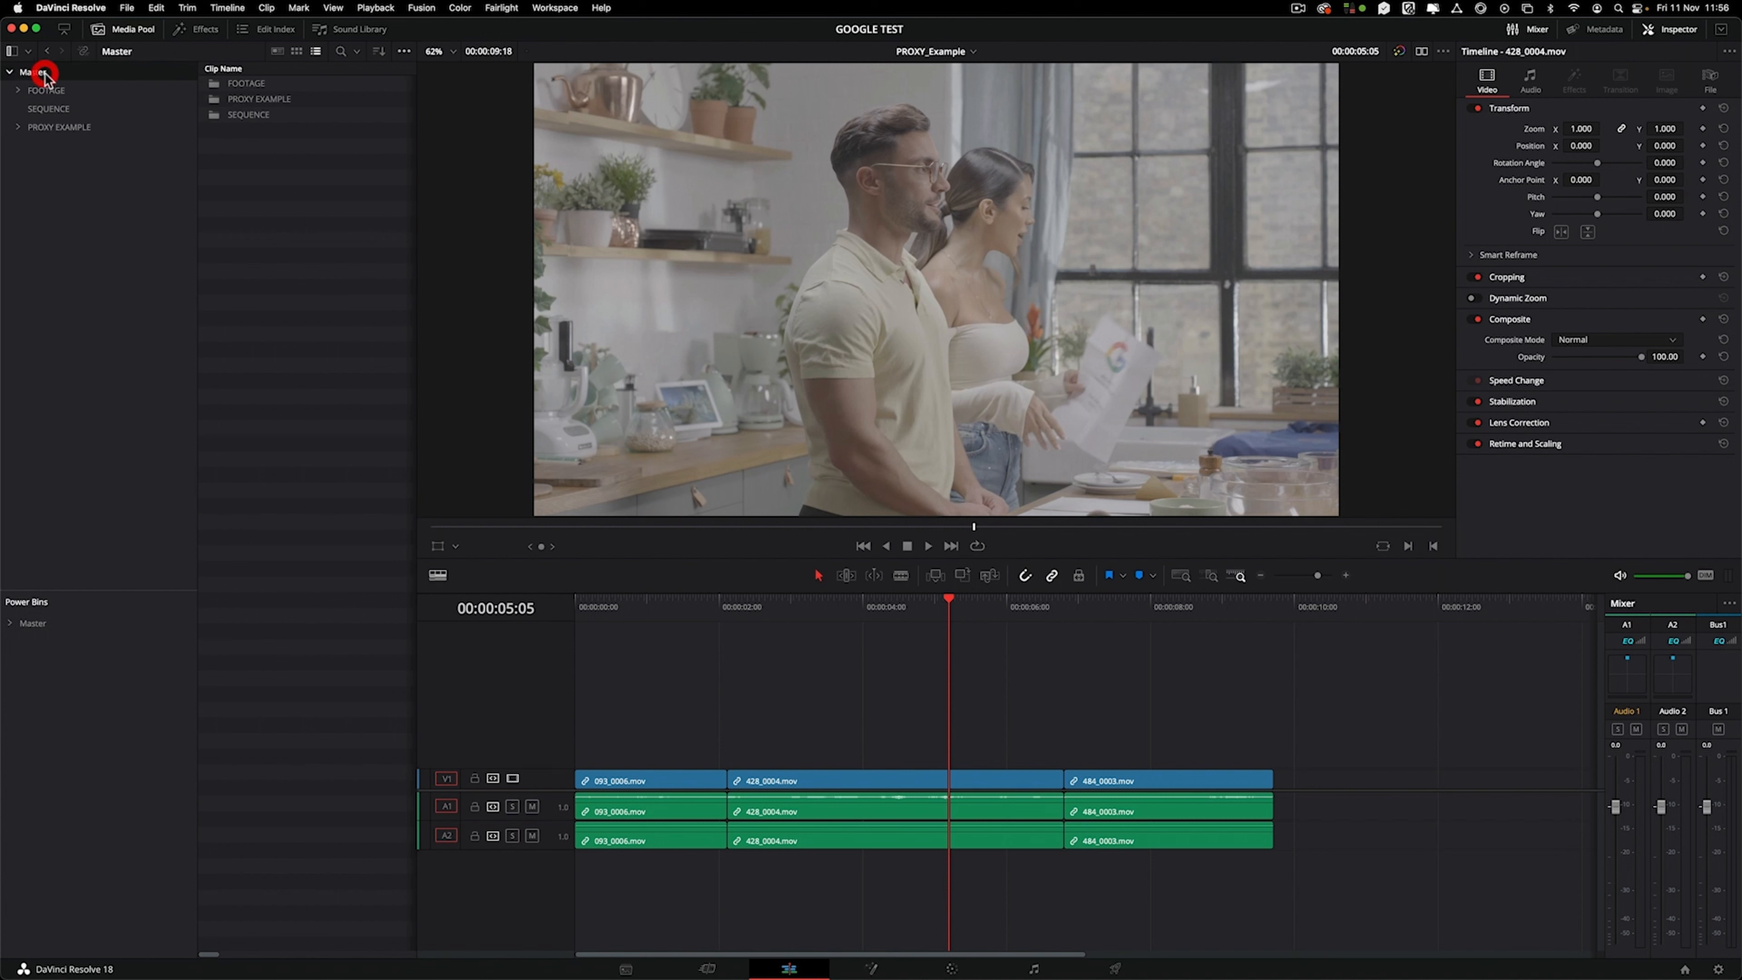
{"action": "left_click", "coordinate": [277, 103]}
{"action": "left_click_drag", "start_coordinate": [669, 664], "coordinate": [1481, 909]}
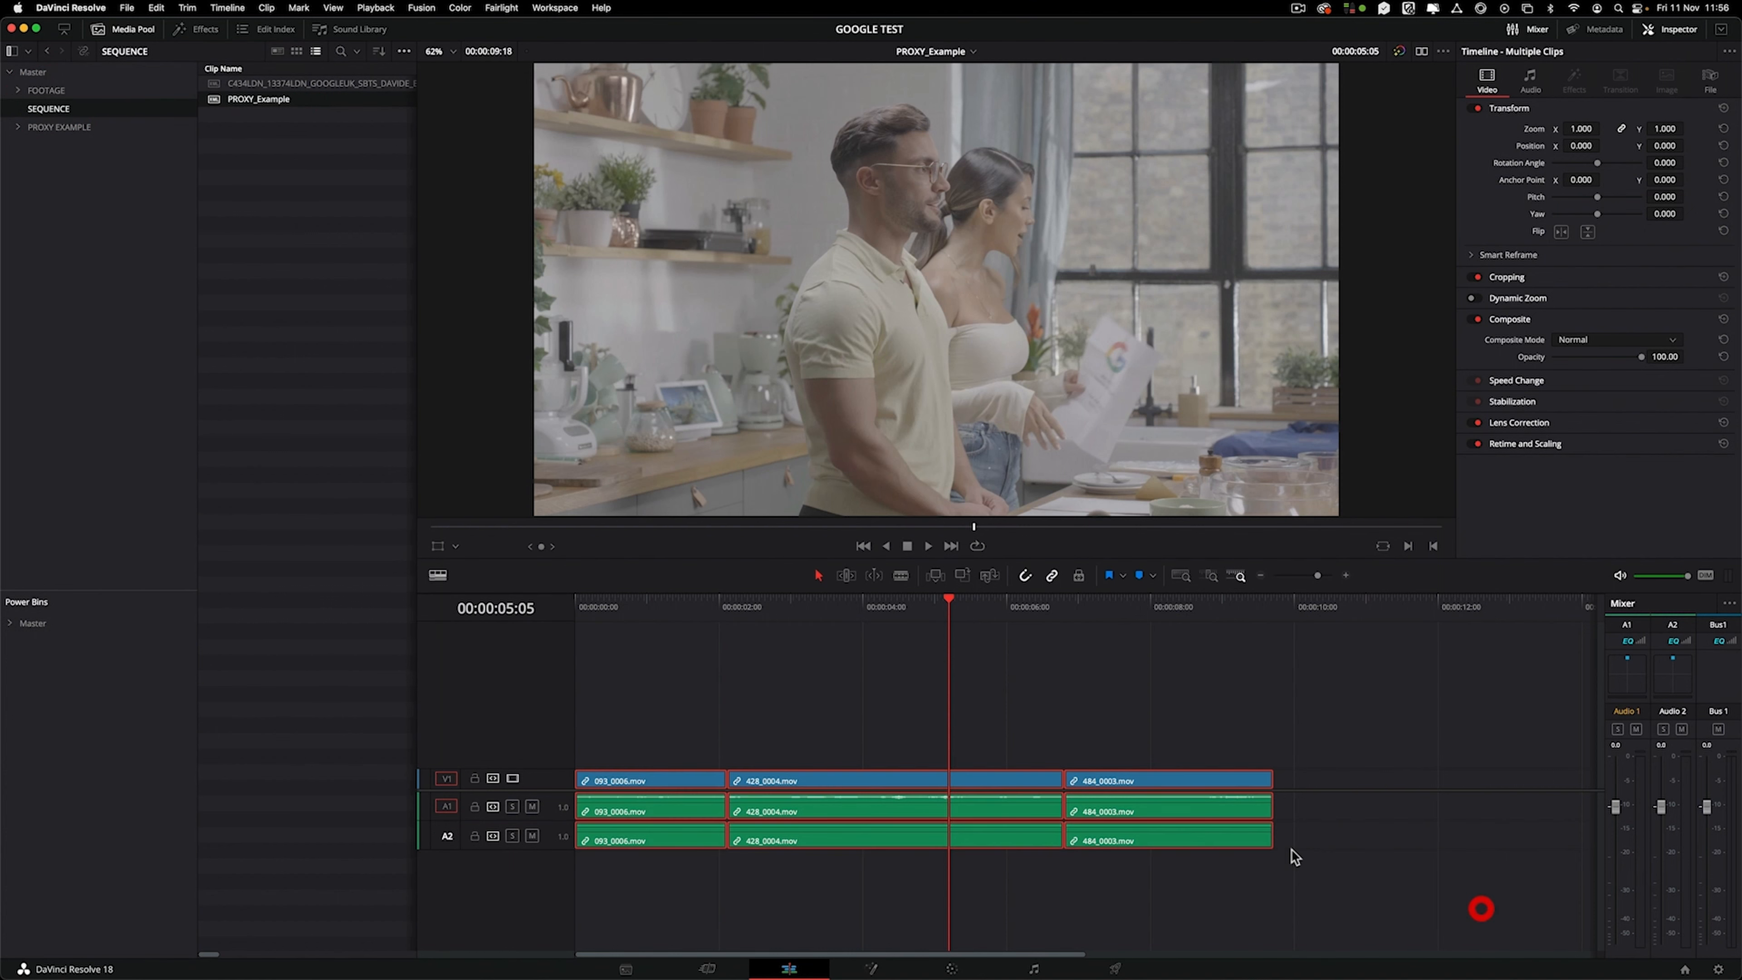
{"action": "key", "text": "super+a"}
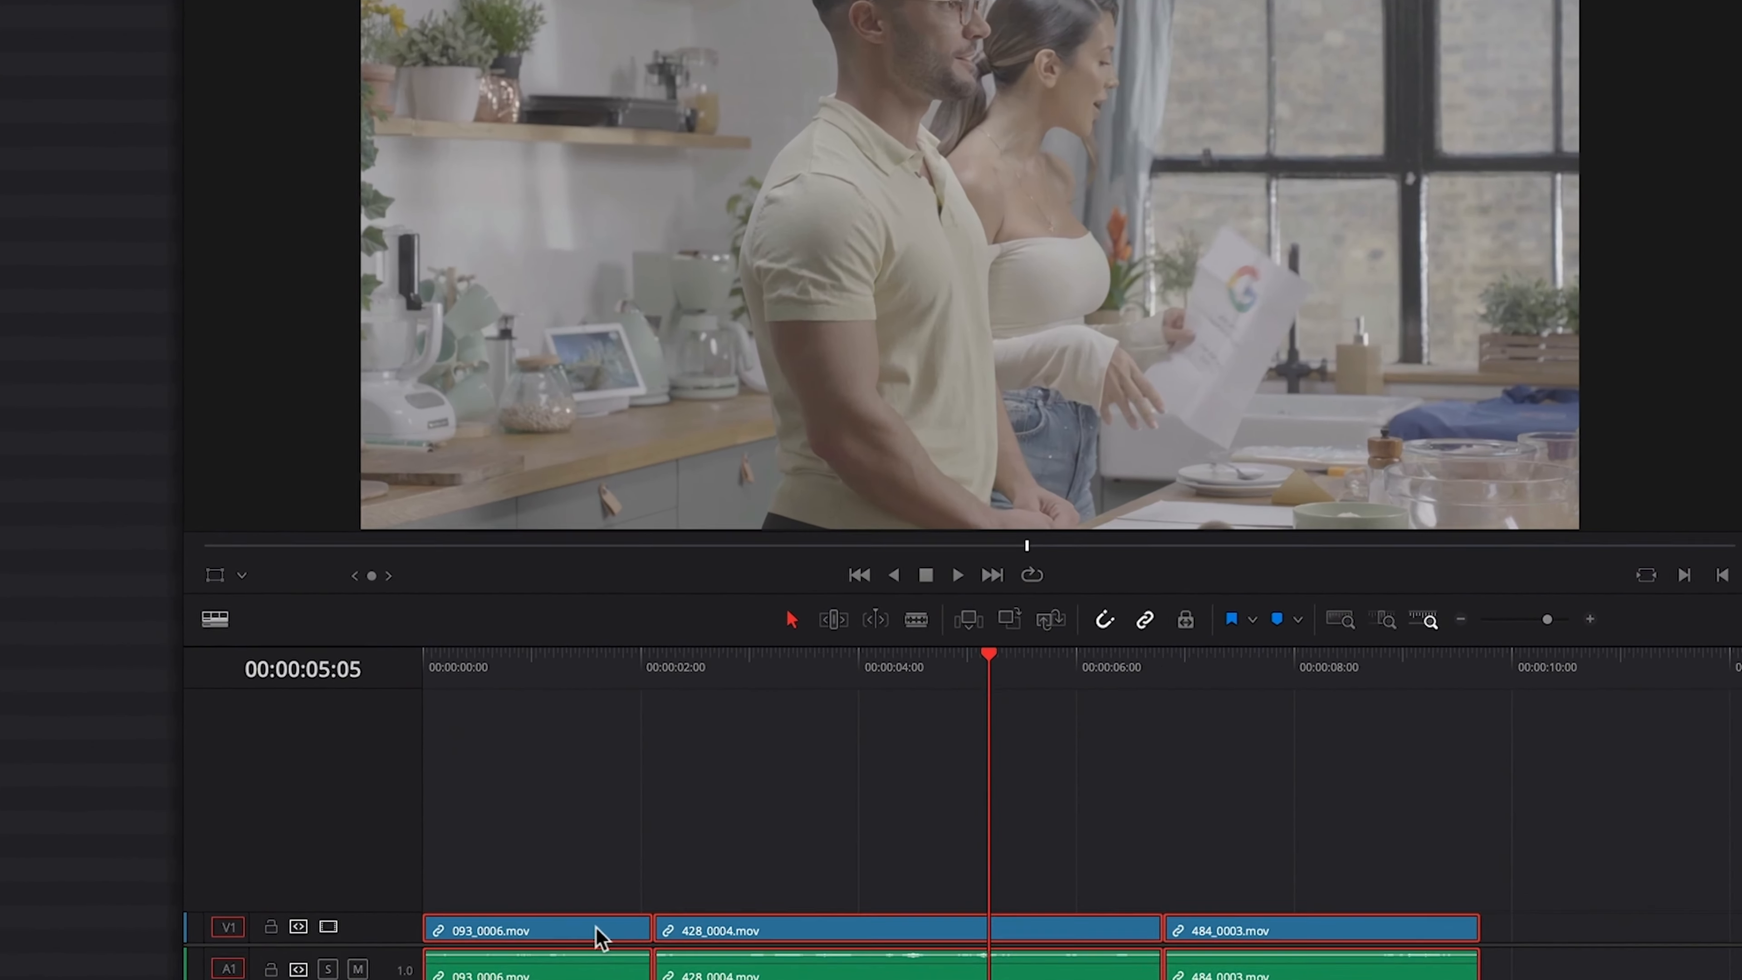
{"action": "right_click", "coordinate": [691, 779]}
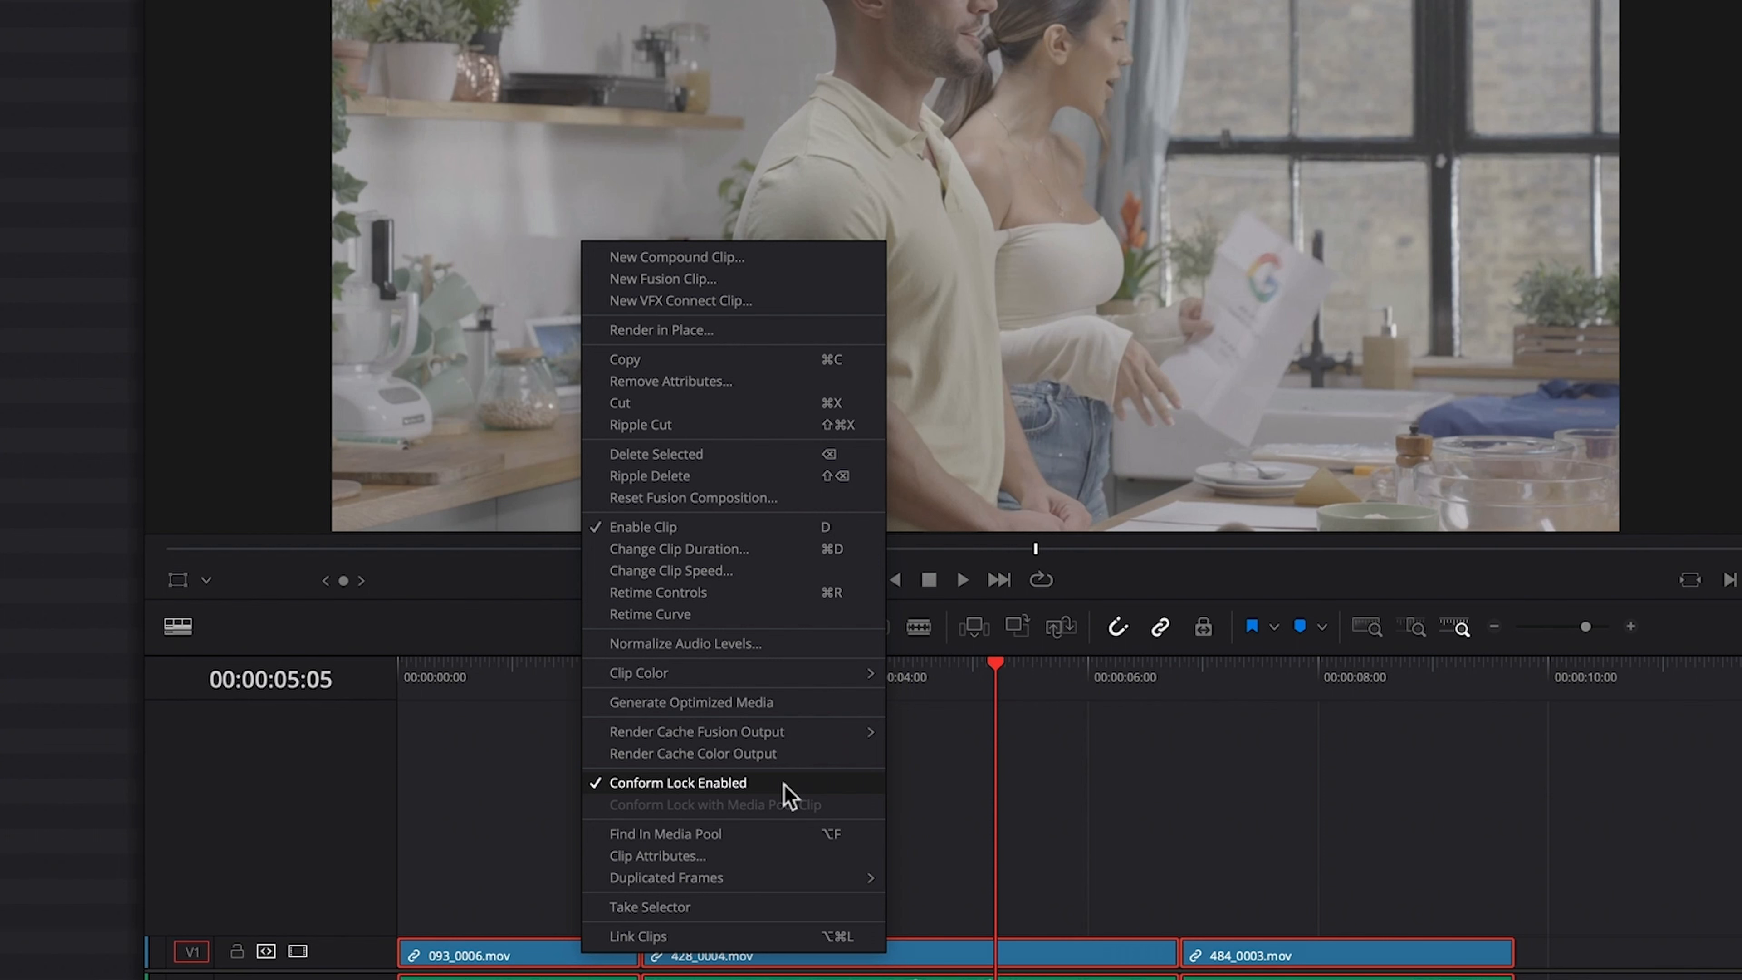
{"action": "left_click", "coordinate": [648, 784]}
{"action": "left_click", "coordinate": [613, 850]}
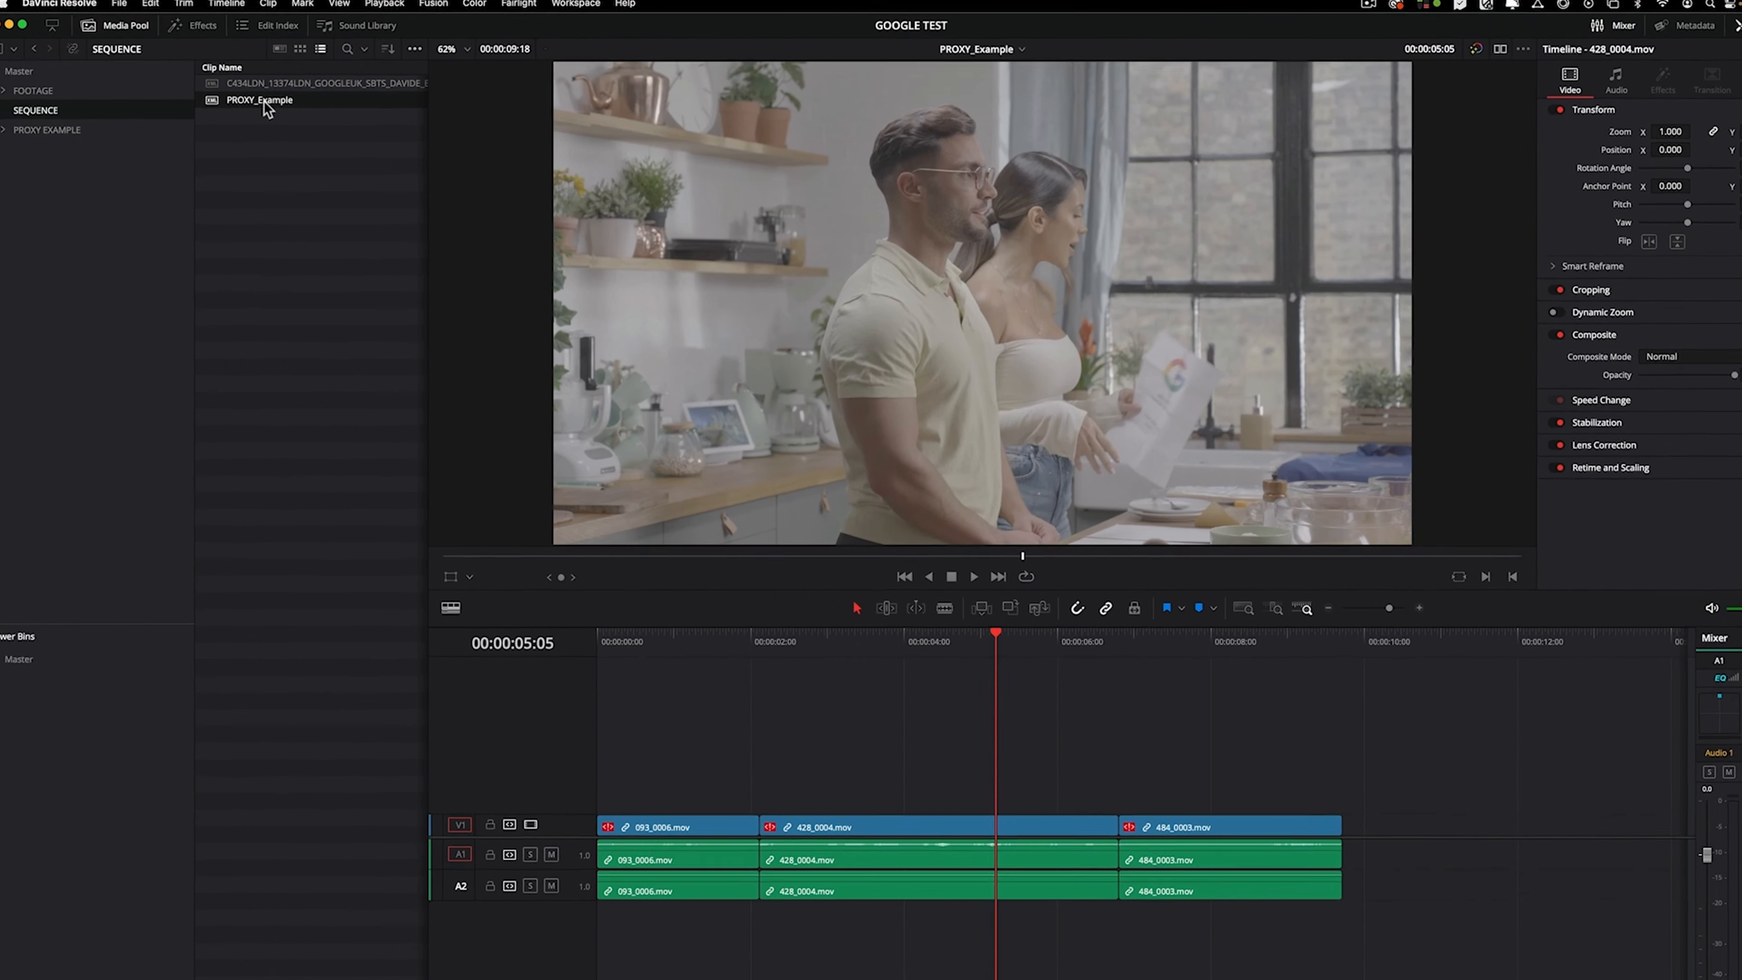
Reconform the PROXY_Example timeline from media storage to the original MXF footage.
{"action": "right_click", "coordinate": [264, 100]}
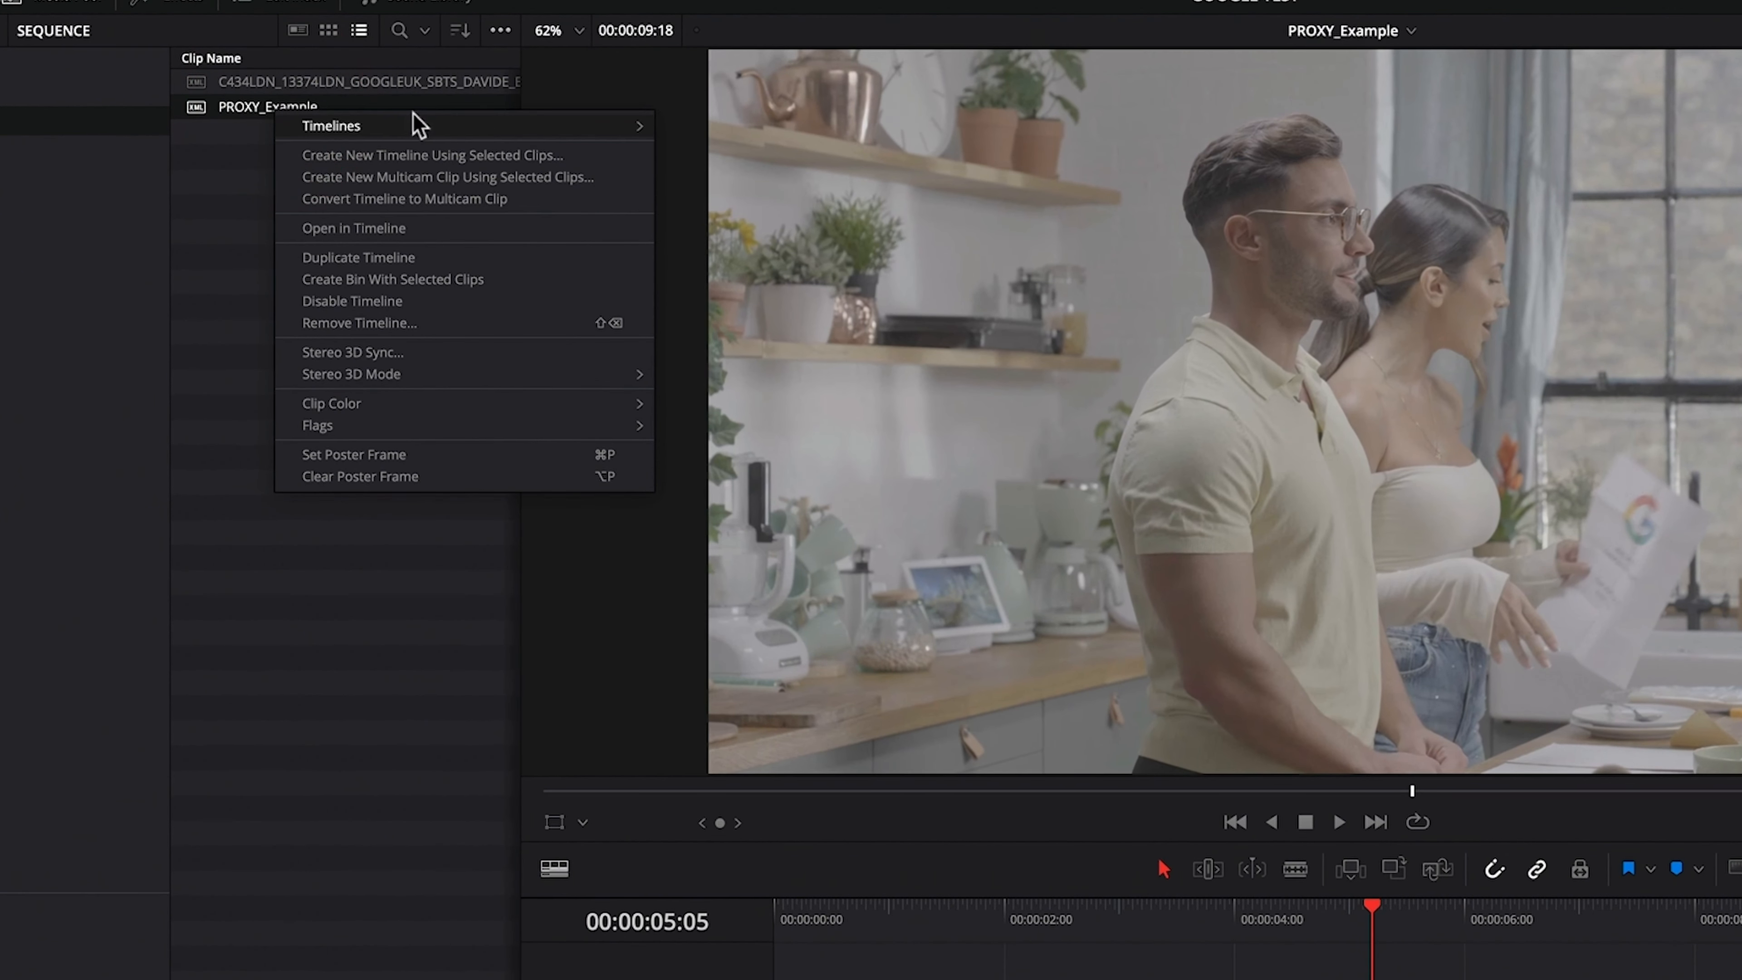
{"action": "mouse_move", "coordinate": [540, 122]}
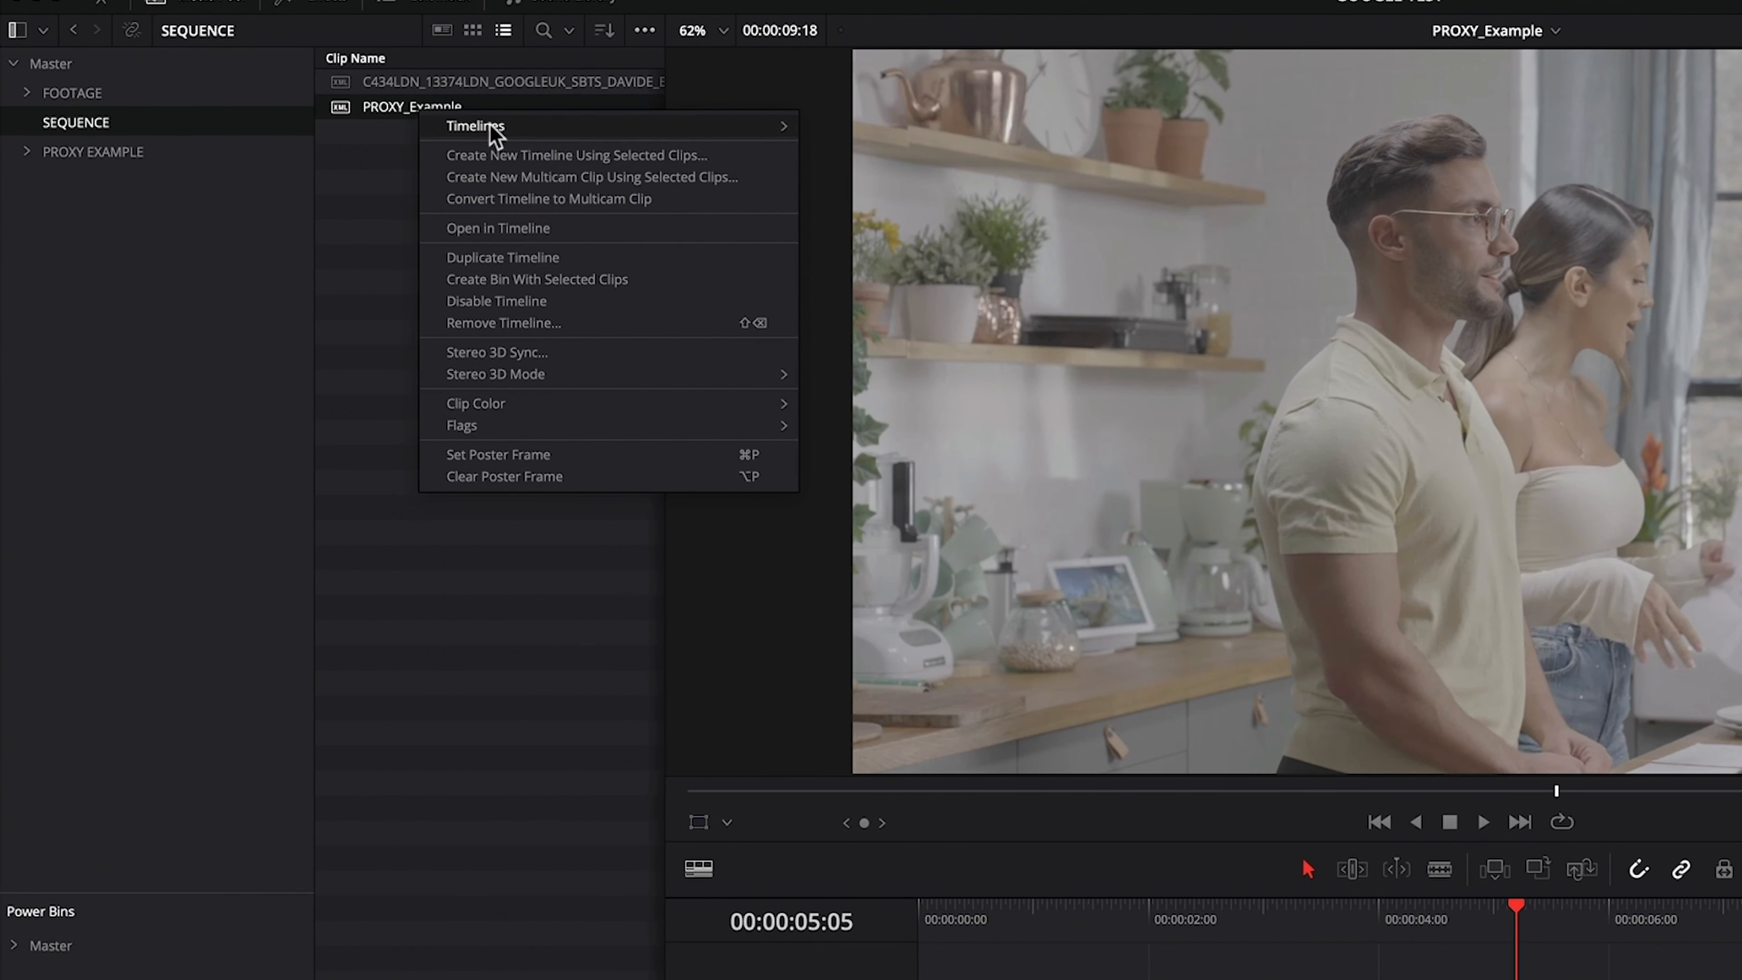
{"action": "mouse_move", "coordinate": [542, 127]}
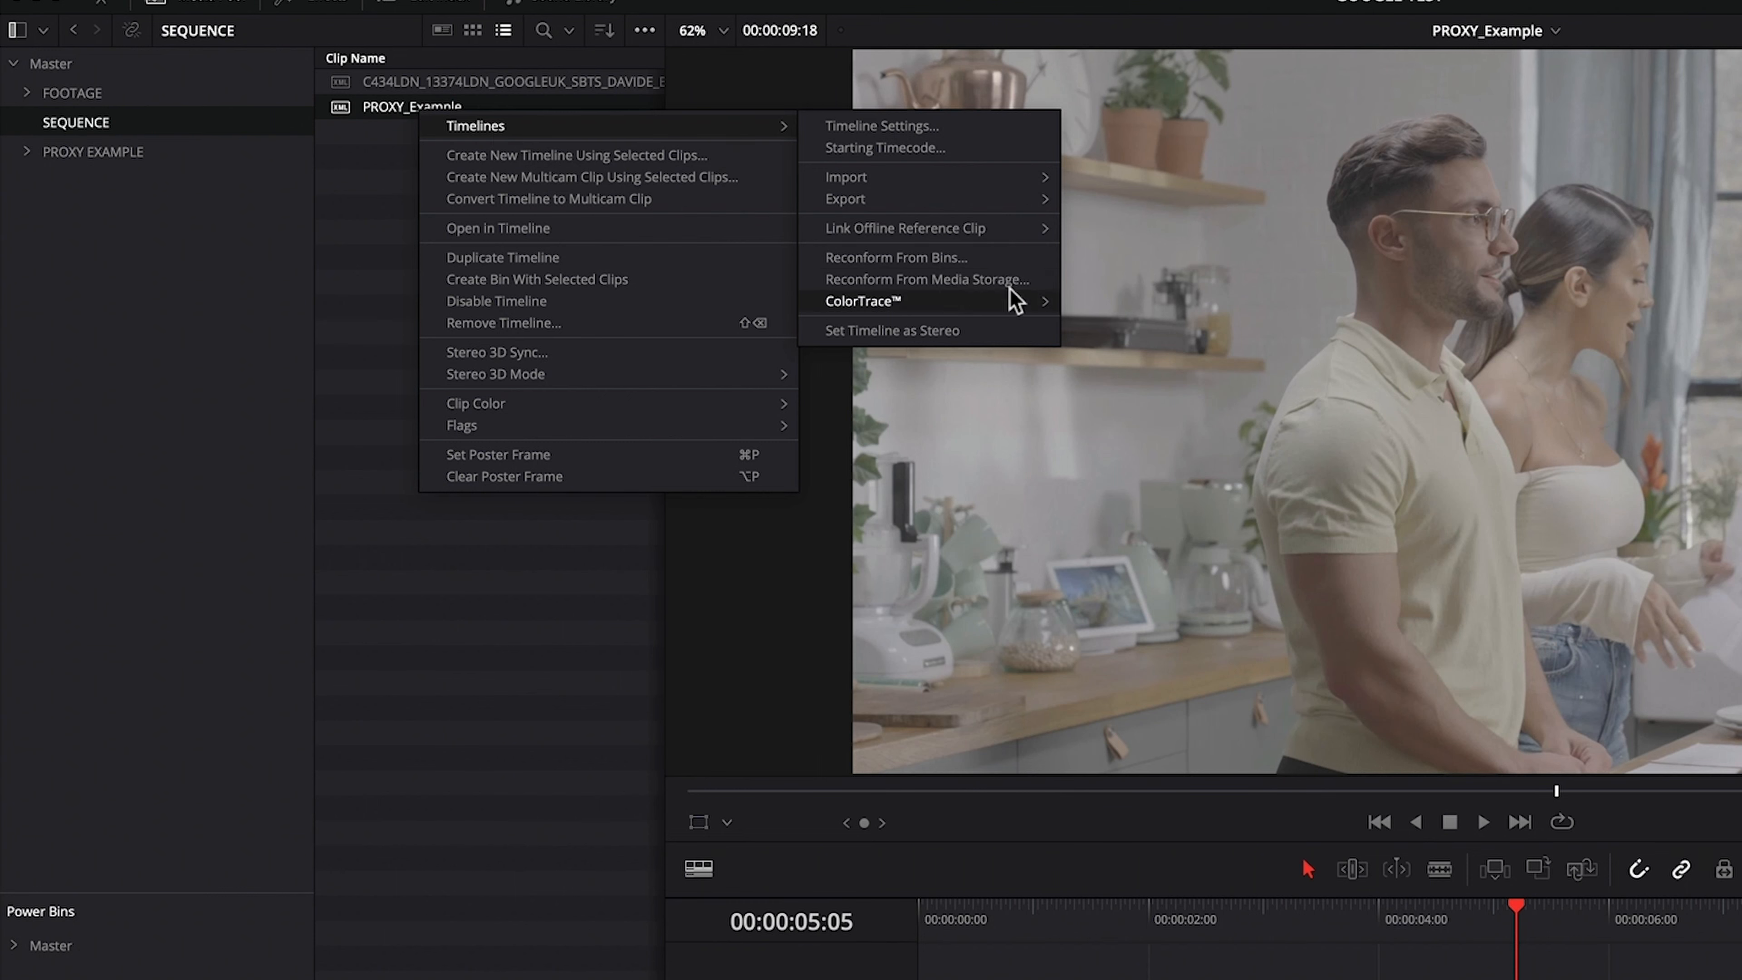
{"action": "left_click", "coordinate": [1038, 281]}
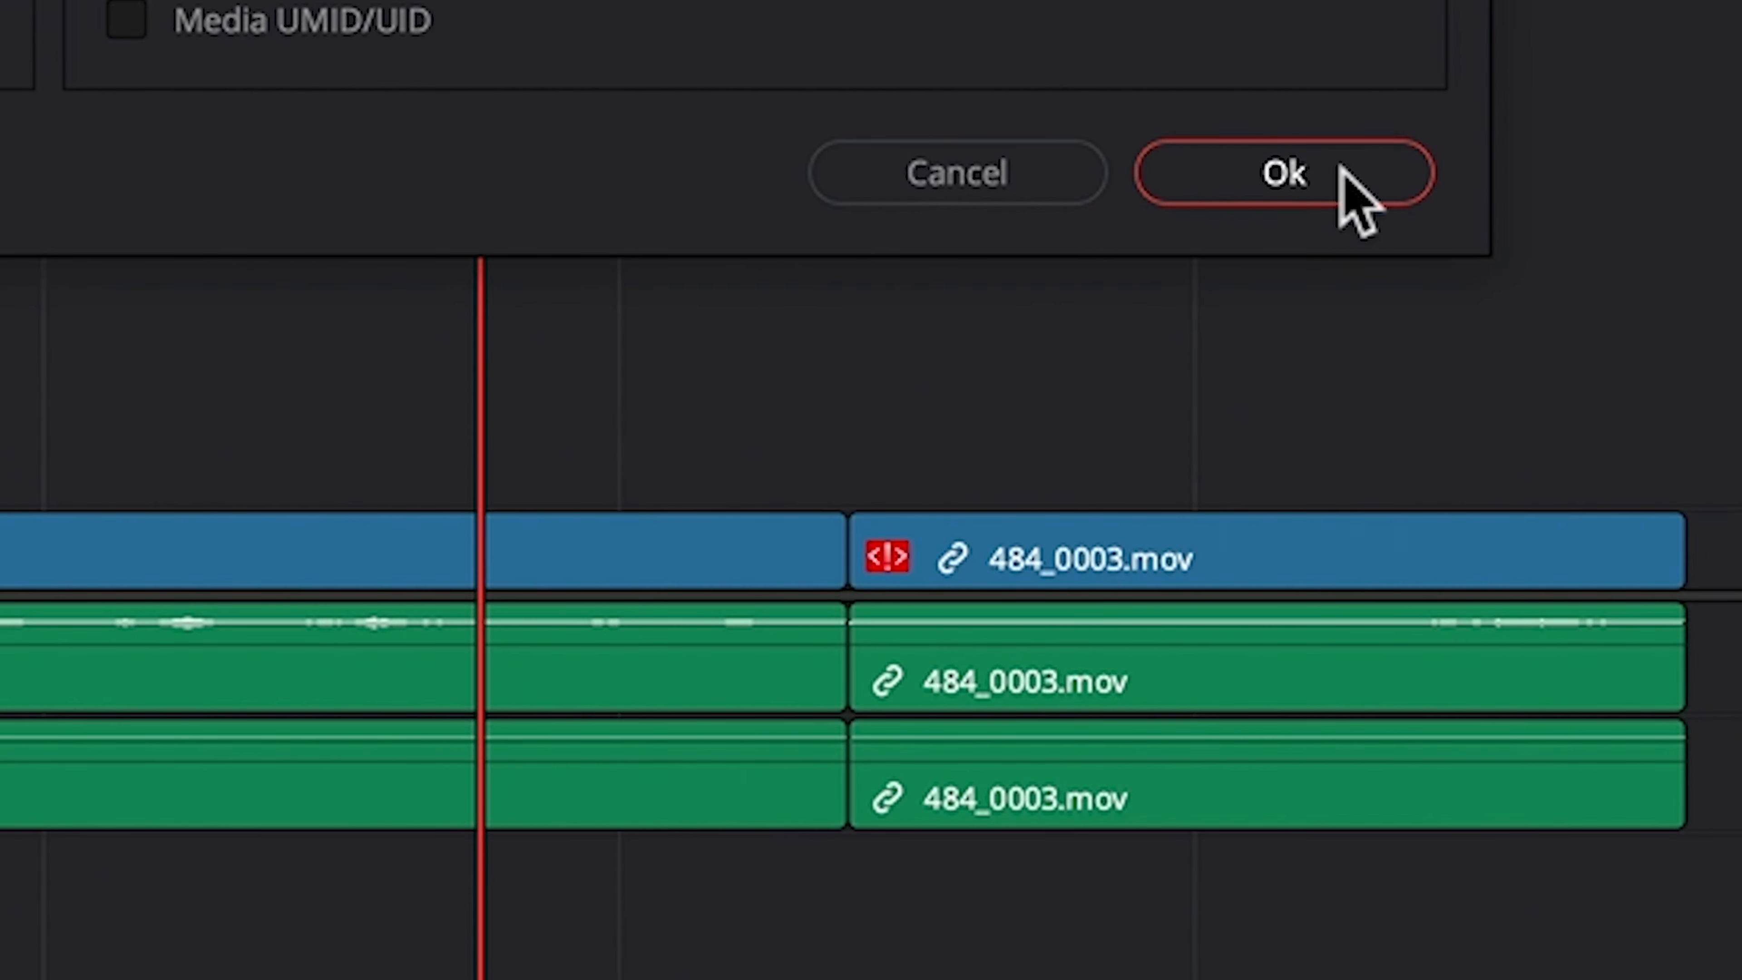
{"action": "left_click", "coordinate": [1342, 172]}
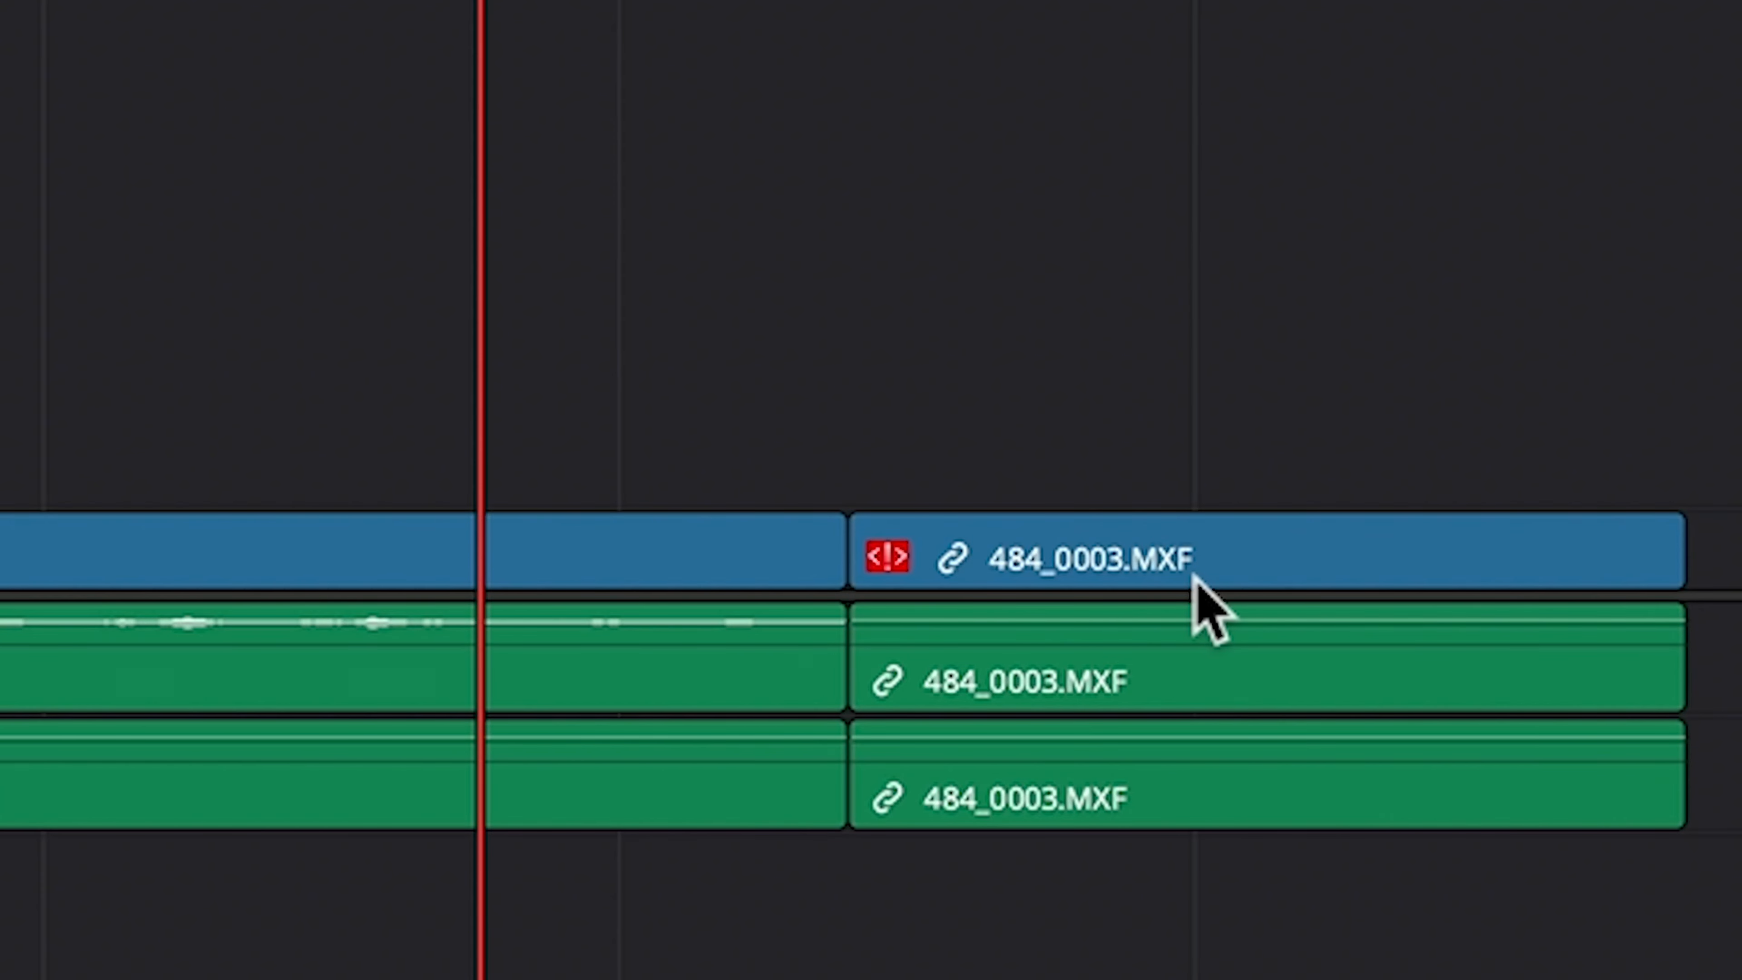
Select all the reconformed MXF clips in the timeline and turn Conform Lock Enabled back on.
{"action": "left_click_drag", "start_coordinate": [1223, 397], "coordinate": [0, 748]}
{"action": "right_click", "coordinate": [0, 564]}
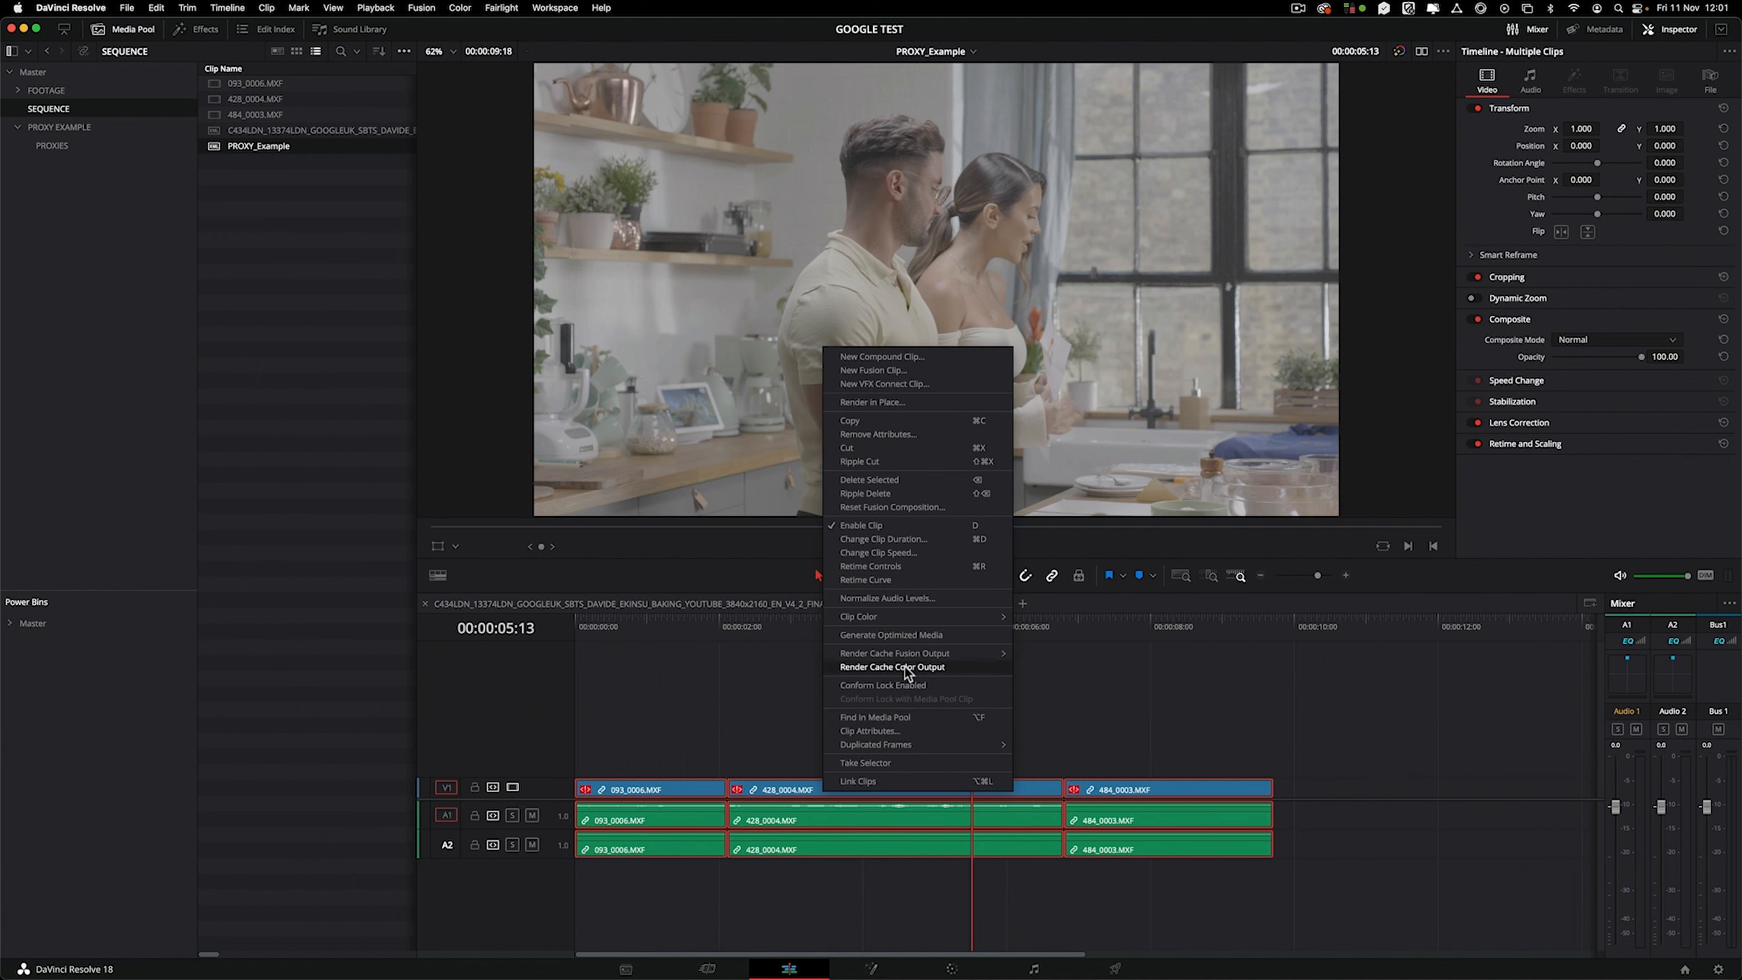
{"action": "left_click", "coordinate": [965, 685]}
{"action": "left_click", "coordinate": [861, 717]}
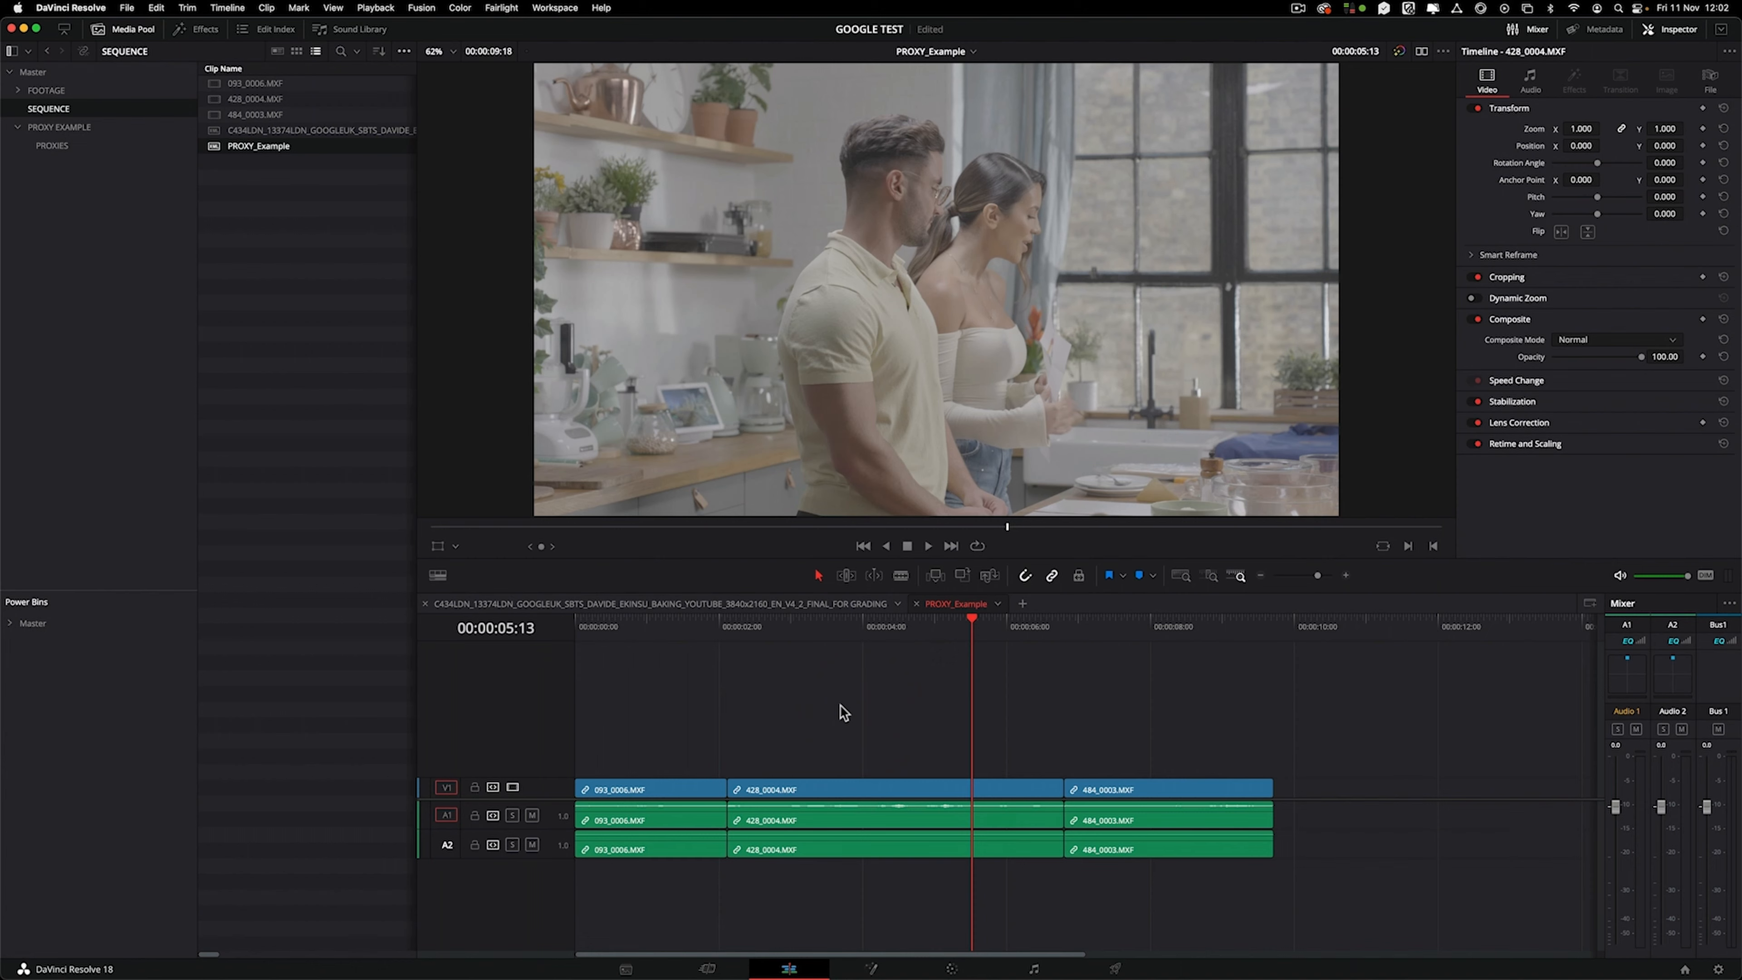
Move the playhead onto 093_0006.MXF and check its codec and resolution in the file information.
{"action": "left_click", "coordinate": [634, 622]}
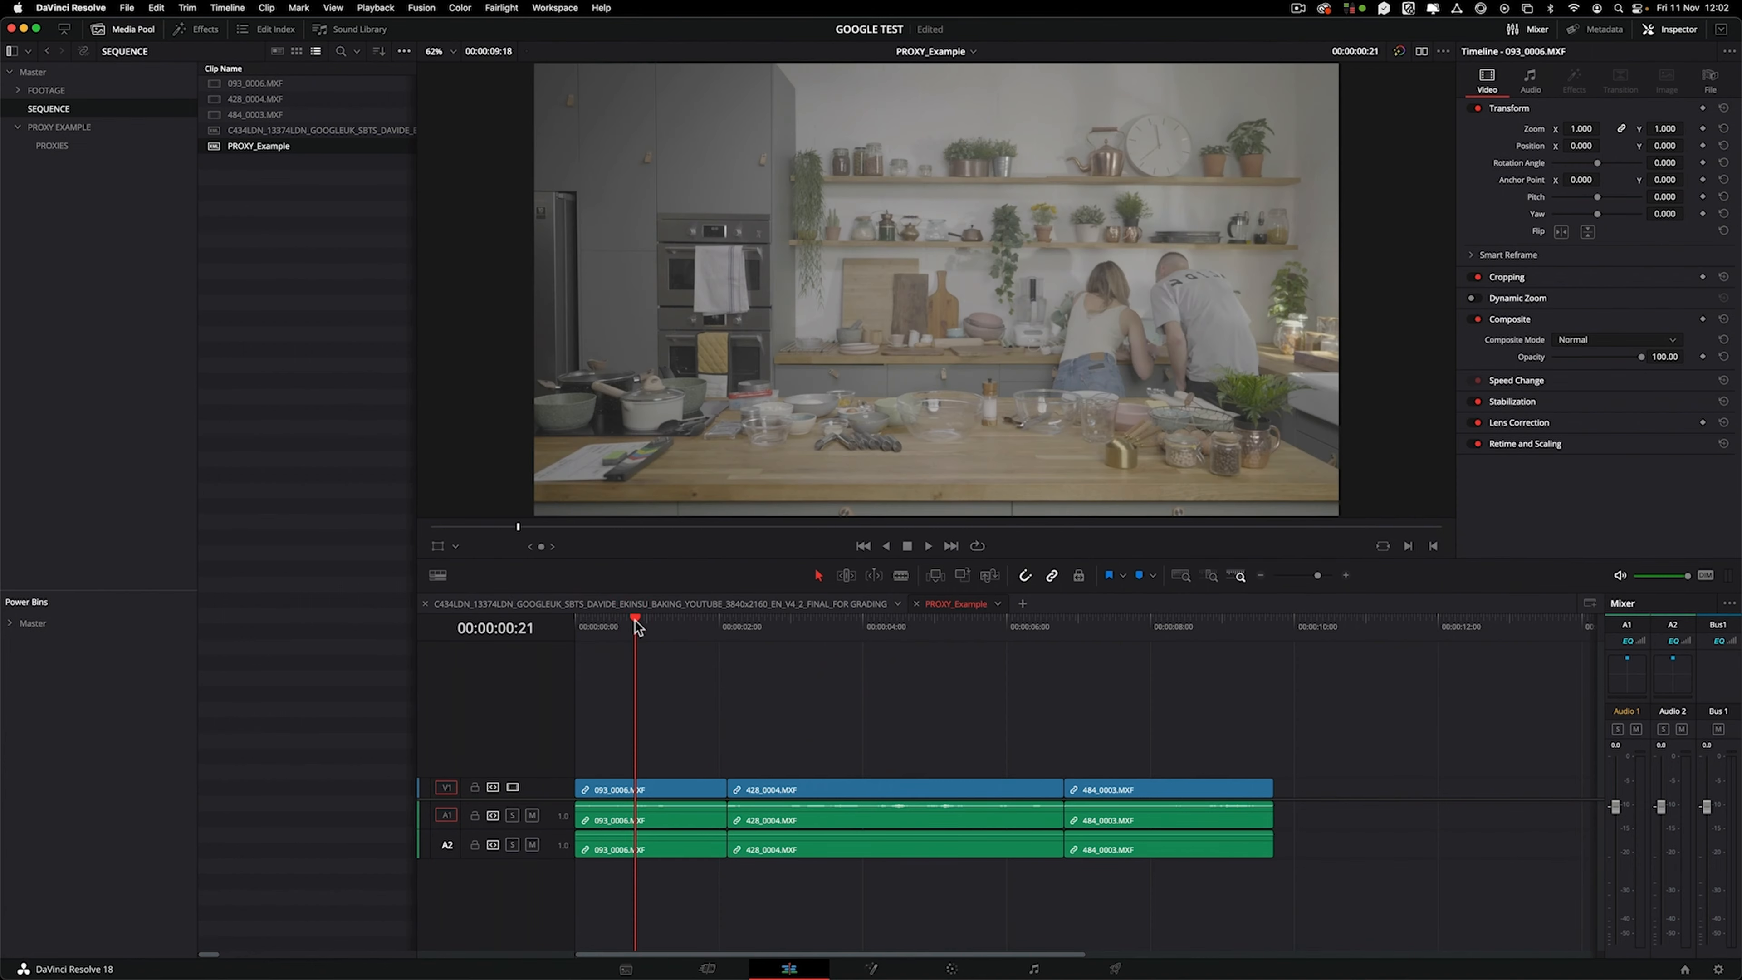
{"action": "left_click", "coordinate": [1710, 81]}
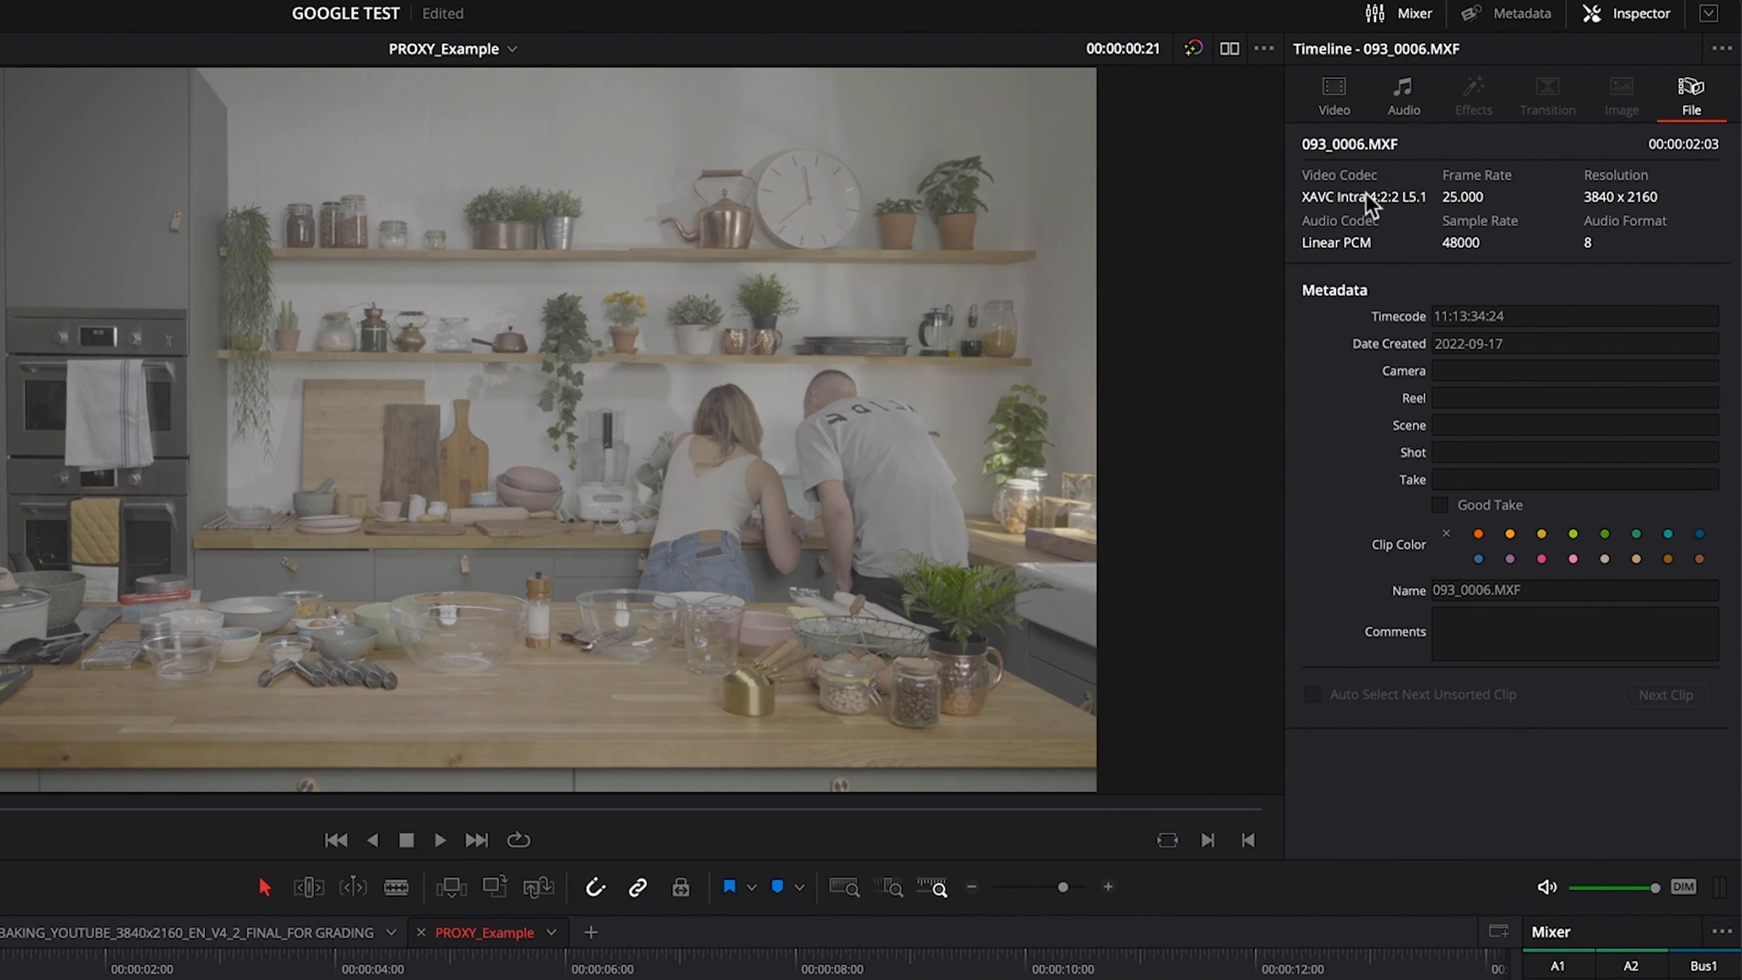
{"action": "left_click", "coordinate": [1359, 180]}
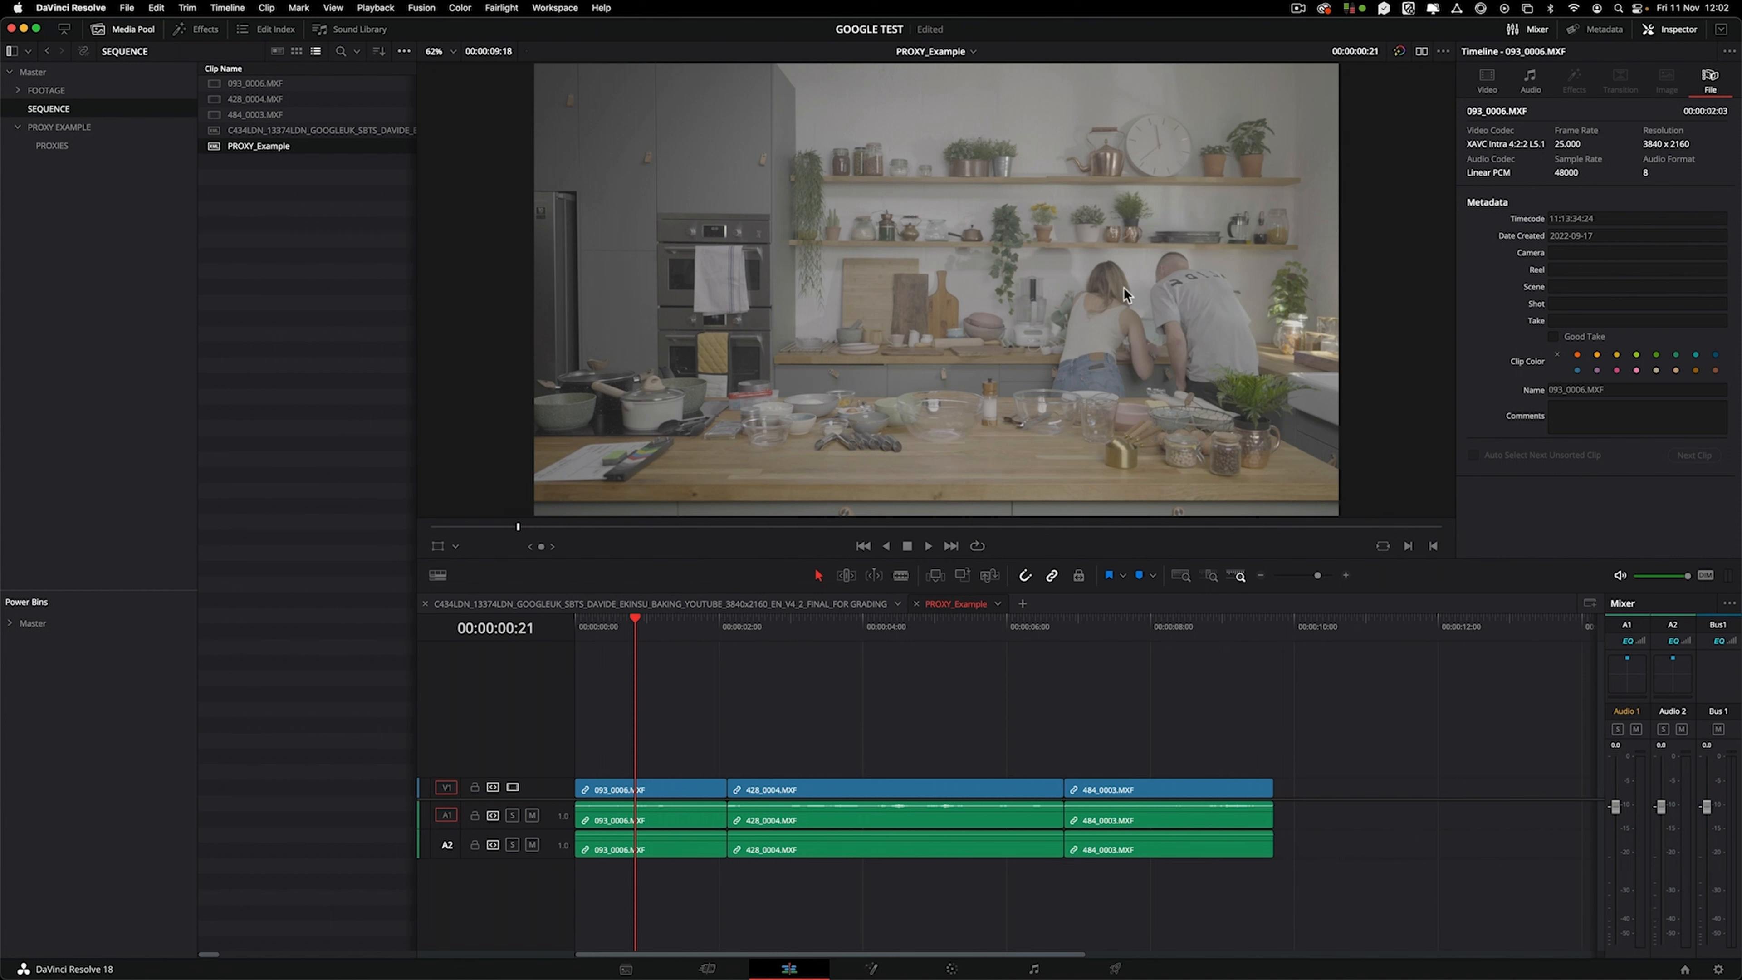
Set proxy handling to Prefer Proxies and check the proxy icons and playback of the timeline clips.
{"action": "left_click", "coordinate": [376, 8]}
{"action": "mouse_move", "coordinate": [453, 43]}
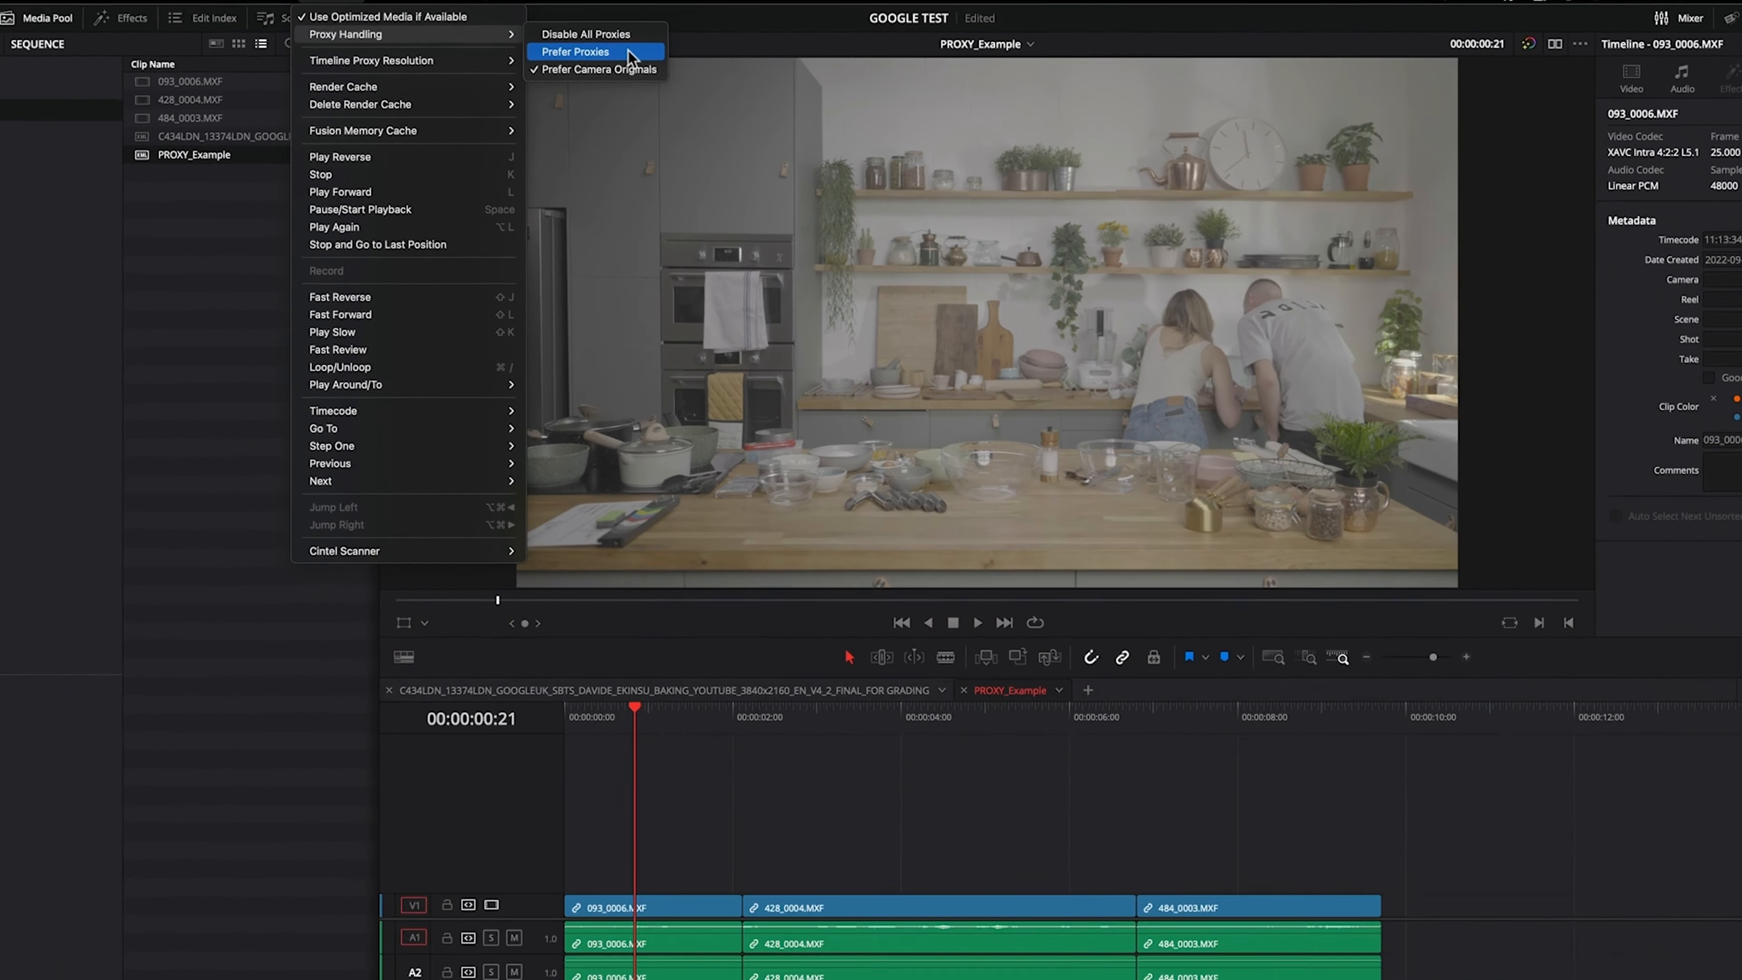
{"action": "left_click", "coordinate": [579, 99]}
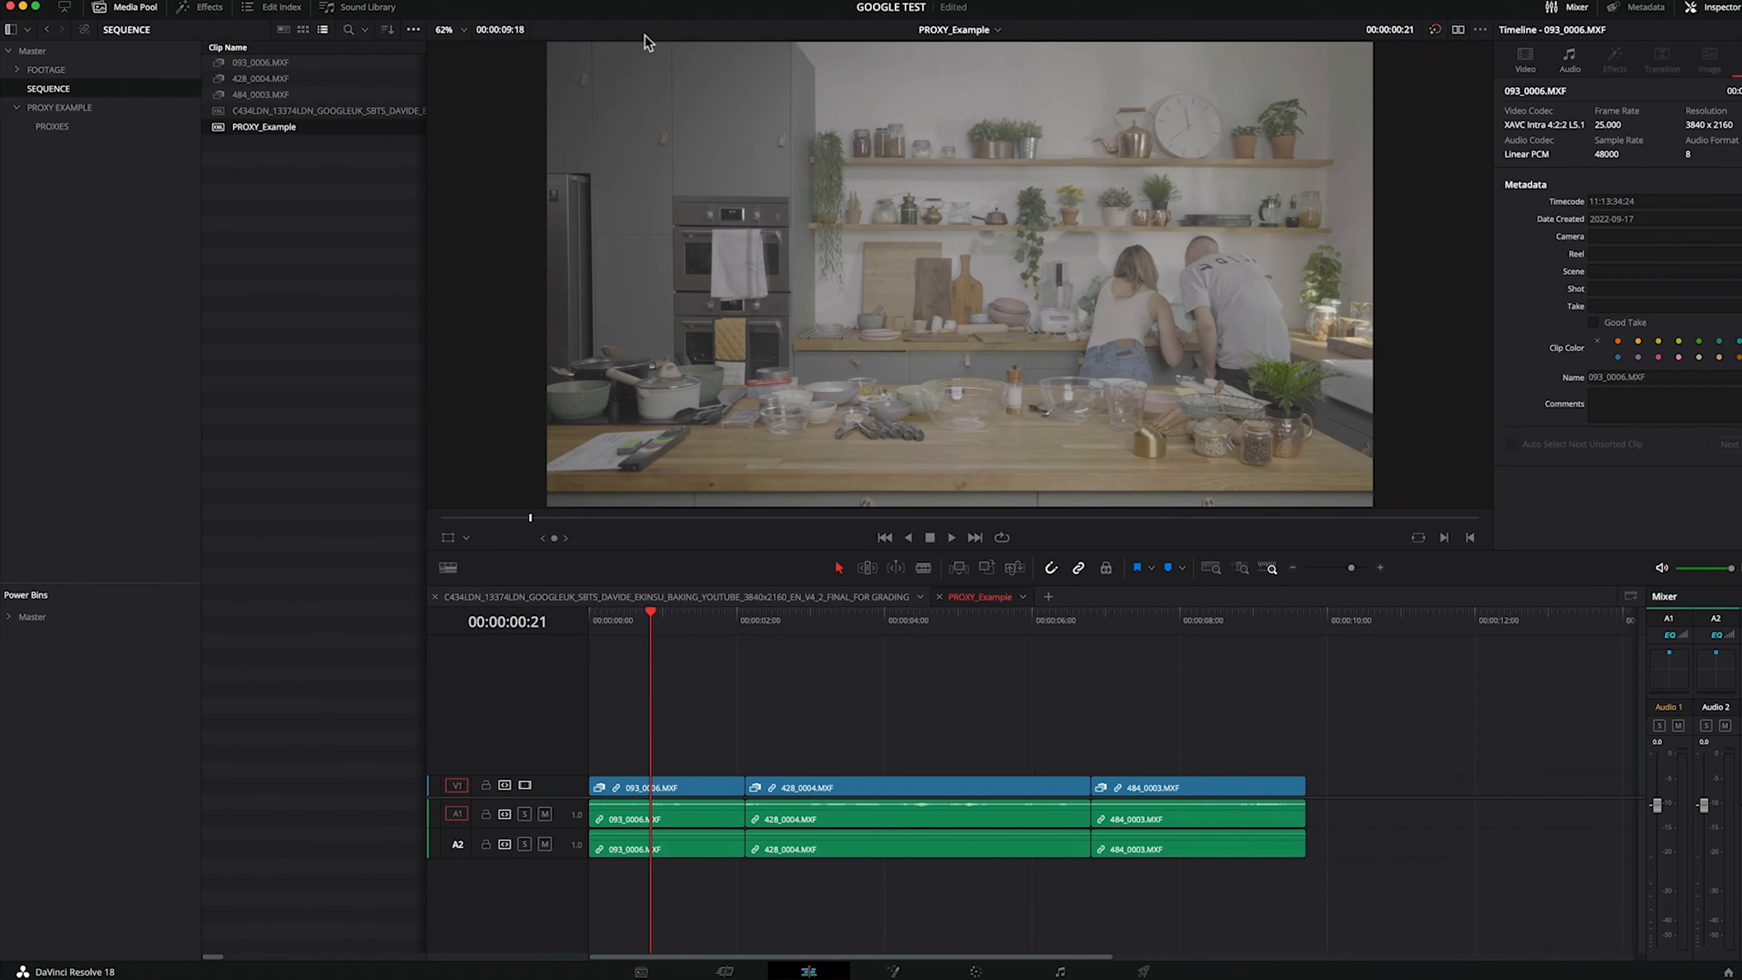
{"action": "left_click", "coordinate": [599, 792]}
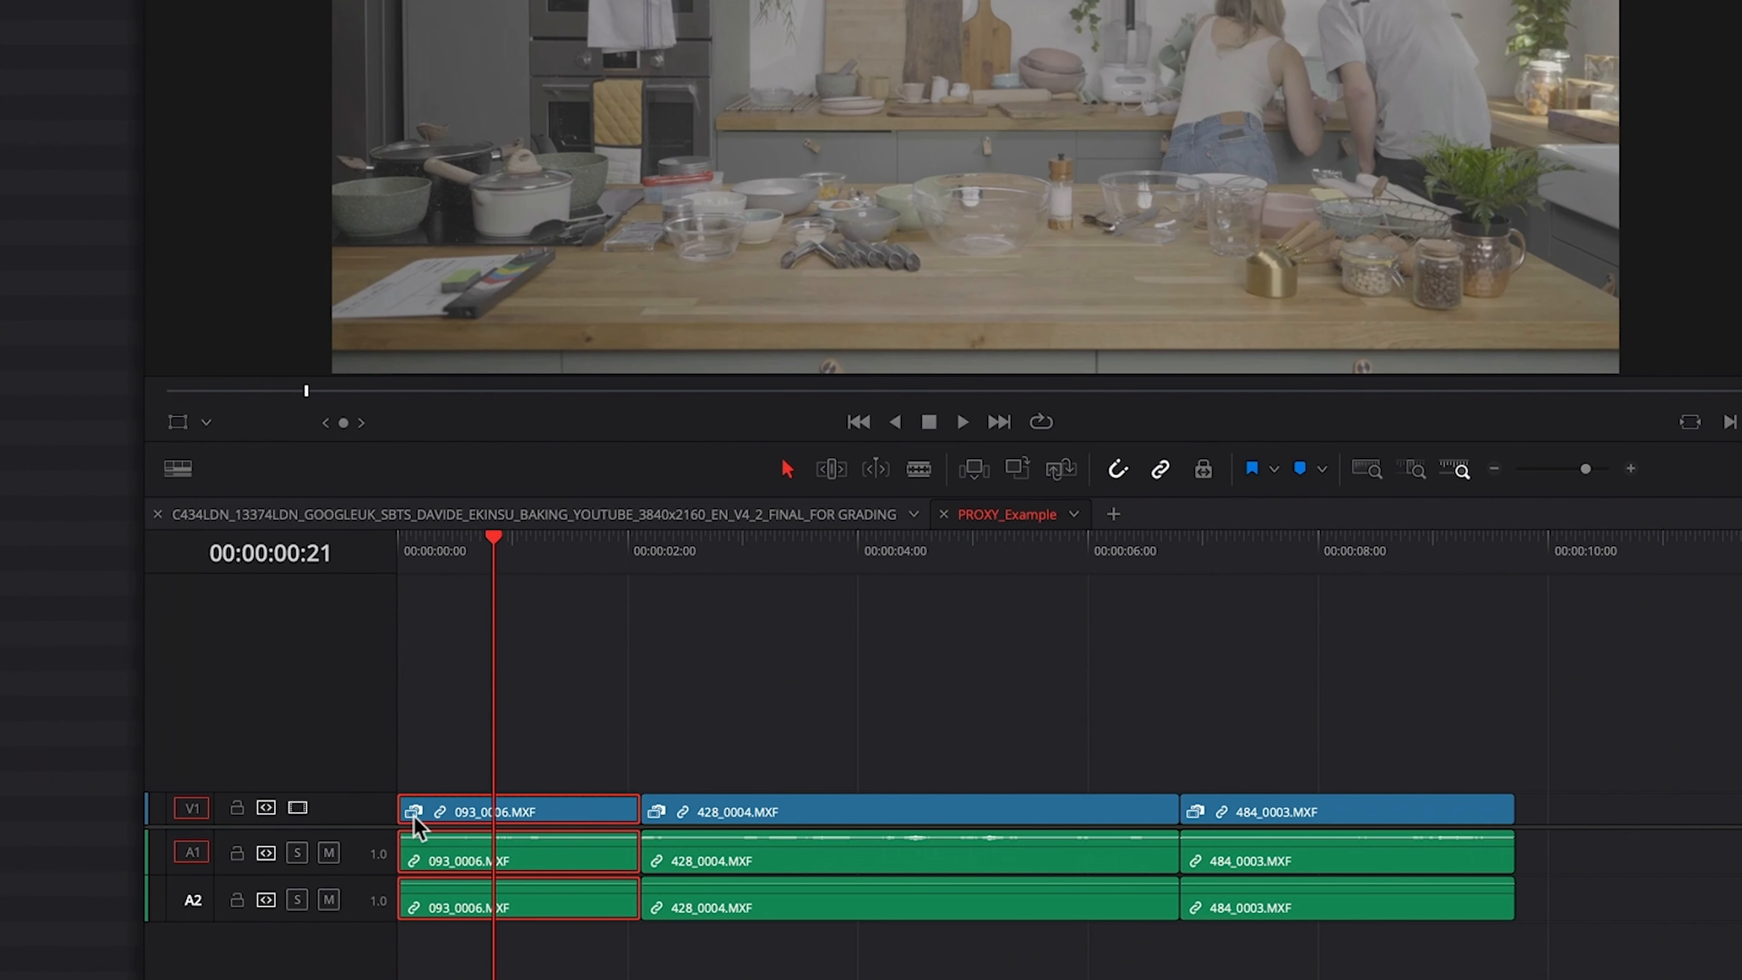
{"action": "left_click_drag", "start_coordinate": [768, 547], "coordinate": [887, 661]}
{"action": "left_click", "coordinate": [663, 813]}
{"action": "key", "text": "space"}
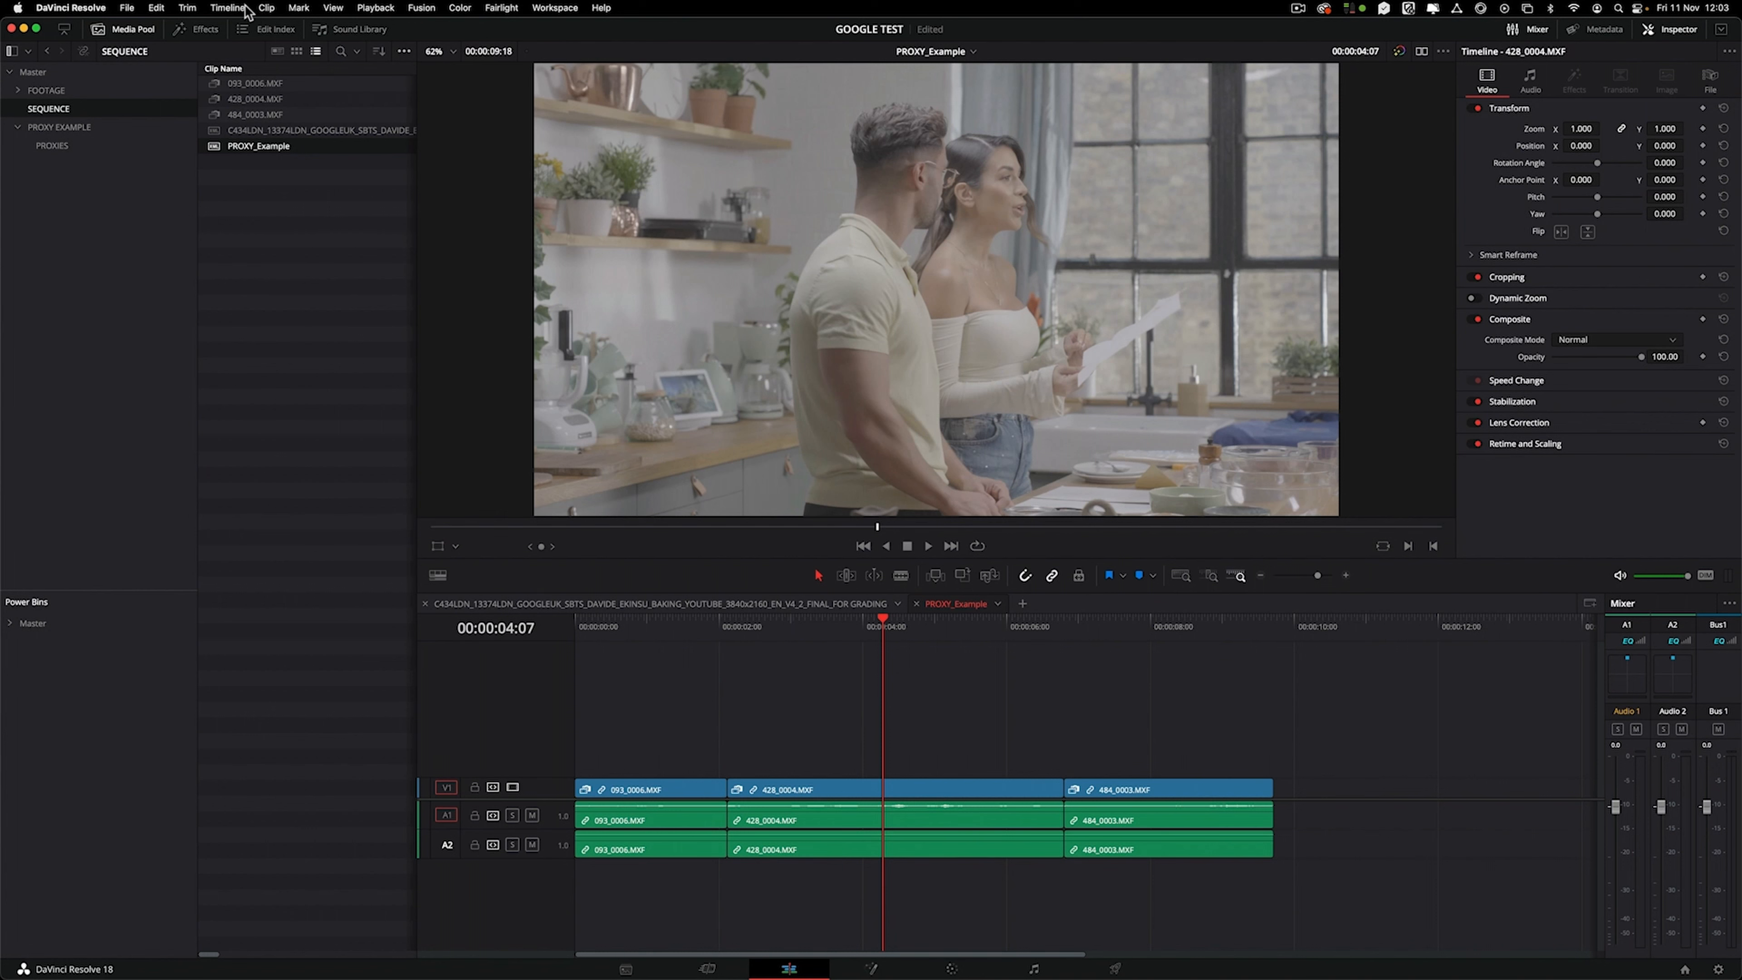
Switch proxy handling back to Prefer Camera Originals.
{"action": "left_click", "coordinate": [376, 7]}
{"action": "mouse_move", "coordinate": [425, 43]}
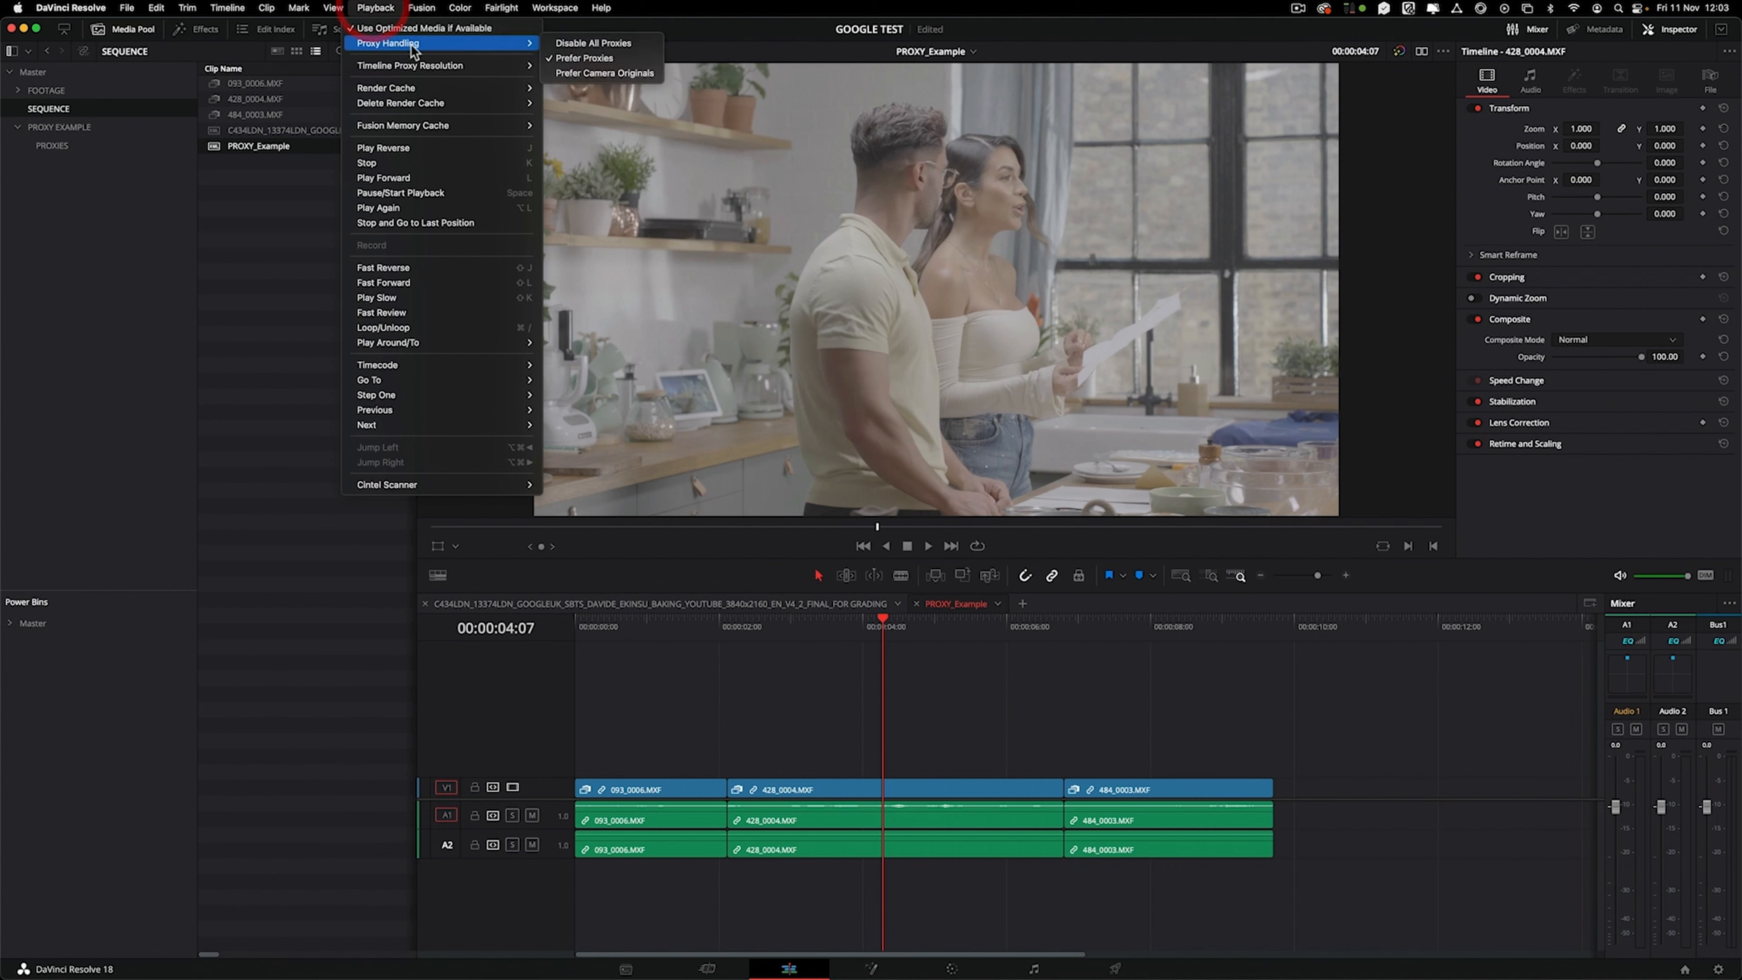
{"action": "left_click", "coordinate": [616, 74]}
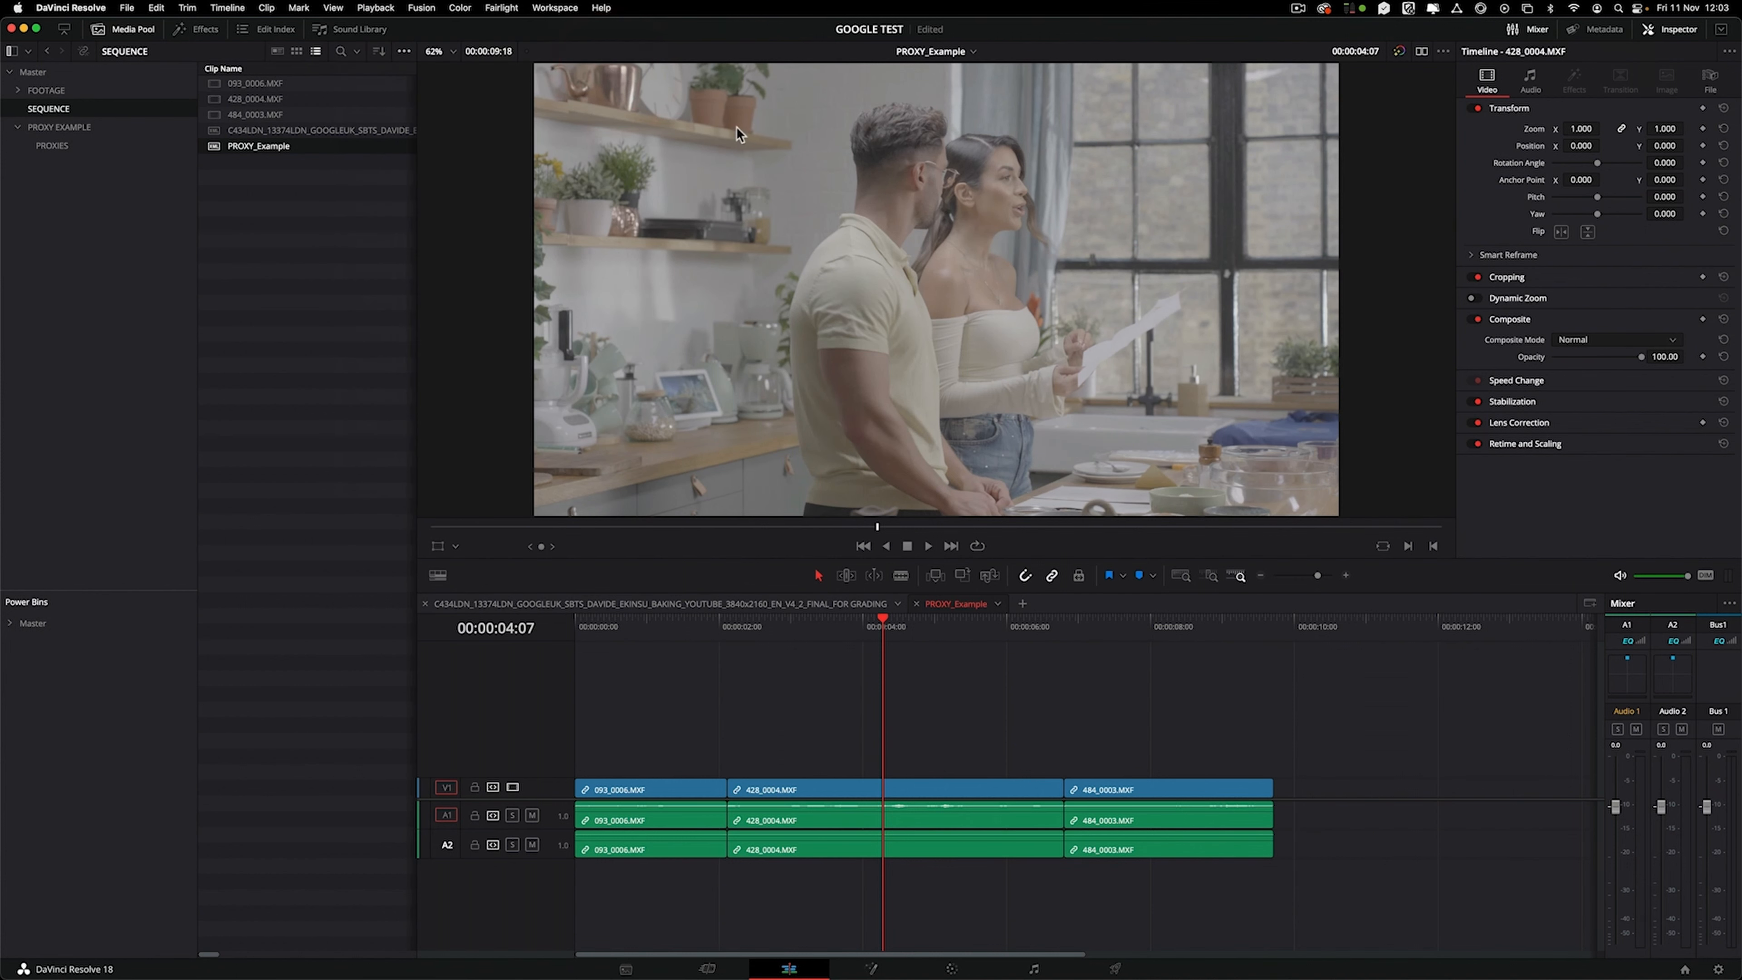
Switch to the Cut page and try the viewer's proxy handling options Prefer Camera Originals and Prefer Proxies.
{"action": "left_click", "coordinate": [891, 787]}
{"action": "left_click", "coordinate": [797, 966]}
{"action": "left_click", "coordinate": [739, 719]}
{"action": "left_click", "coordinate": [708, 968]}
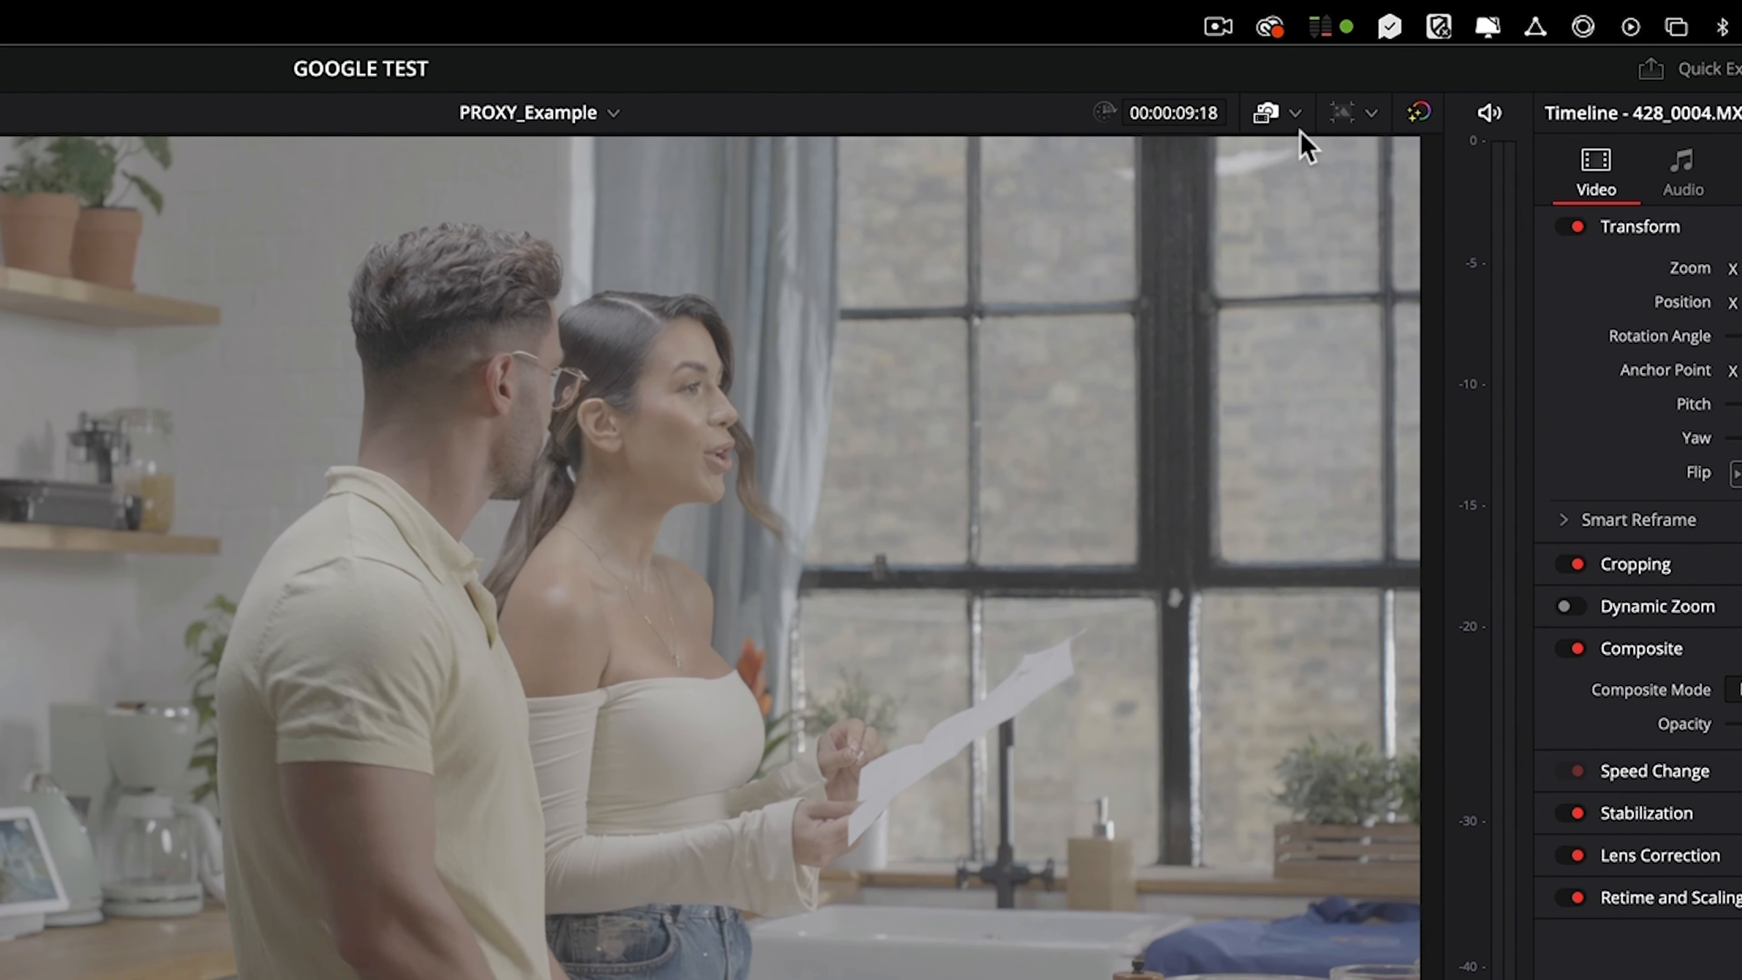
{"action": "left_click", "coordinate": [1335, 52]}
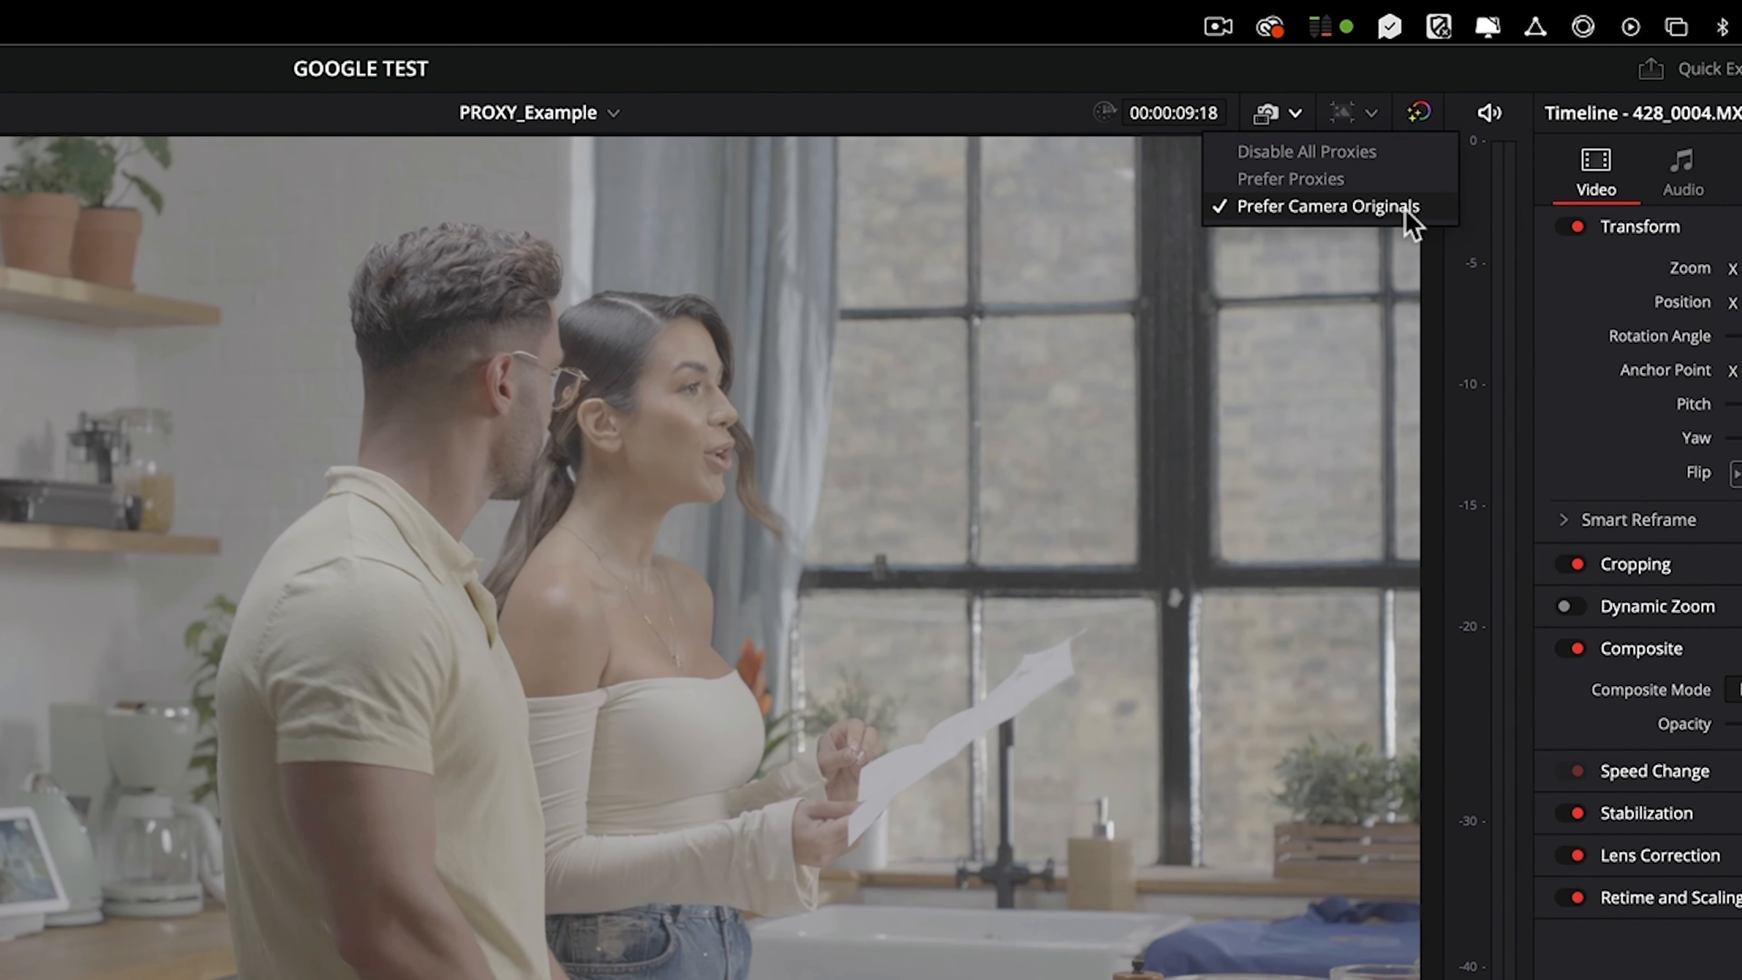
{"action": "left_click", "coordinate": [1405, 209]}
{"action": "left_click", "coordinate": [1295, 113]}
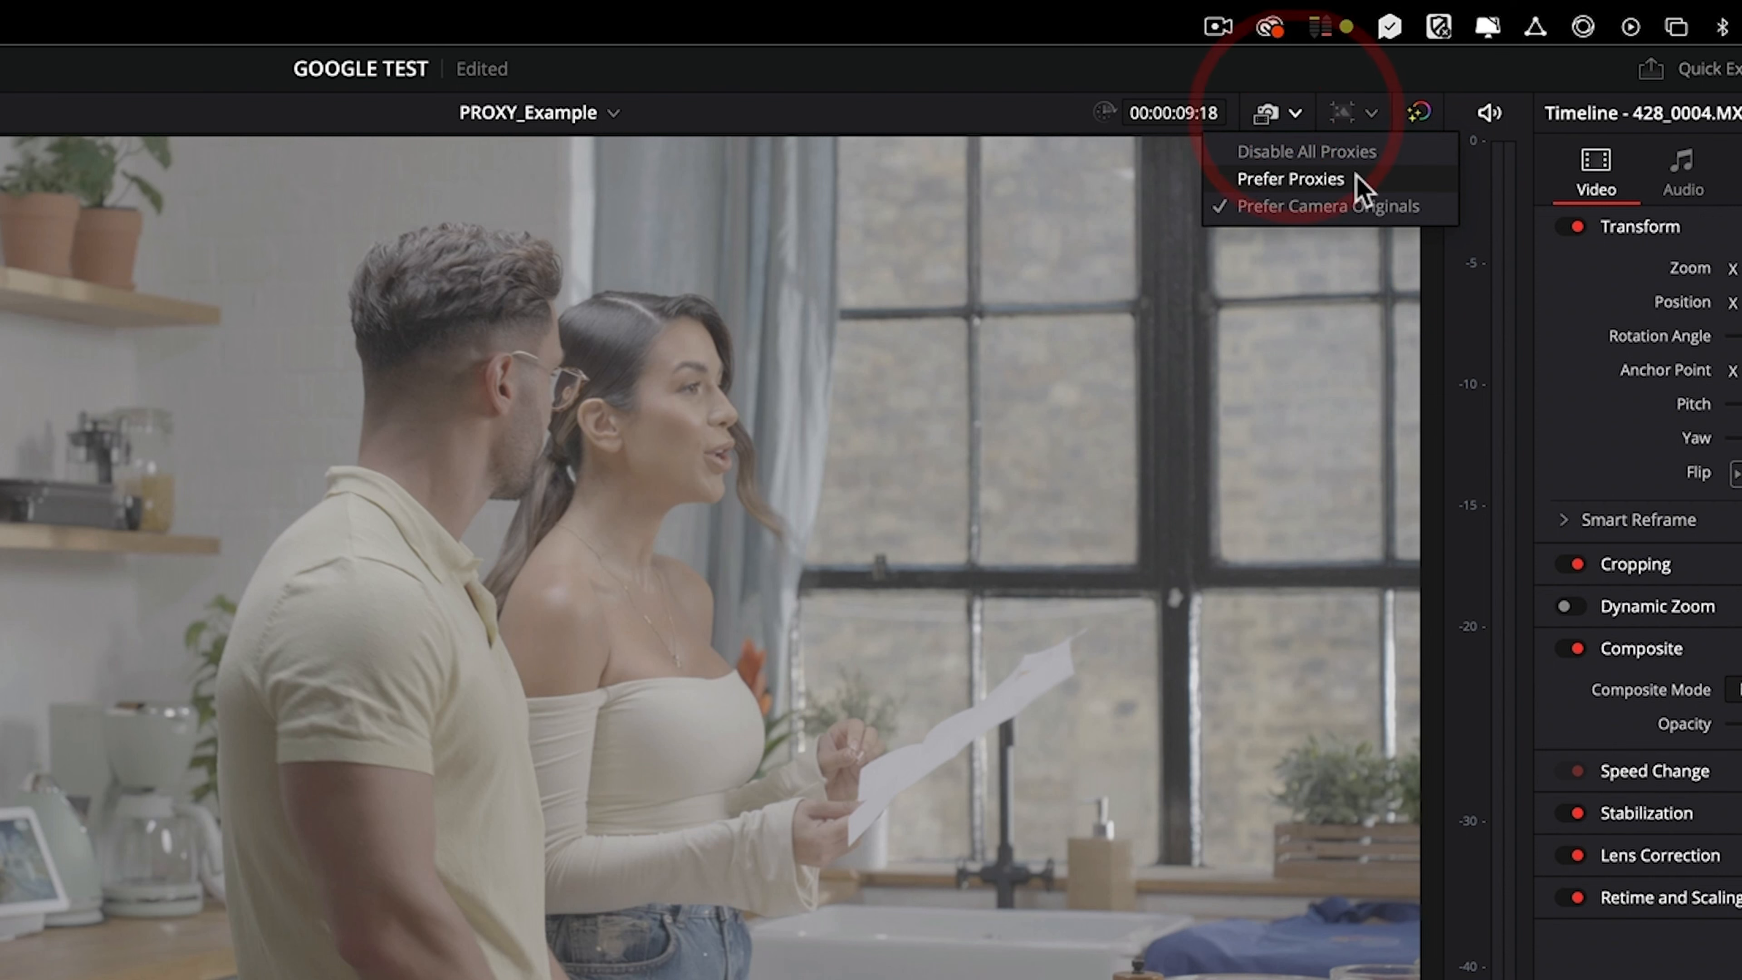
{"action": "left_click", "coordinate": [1358, 183]}
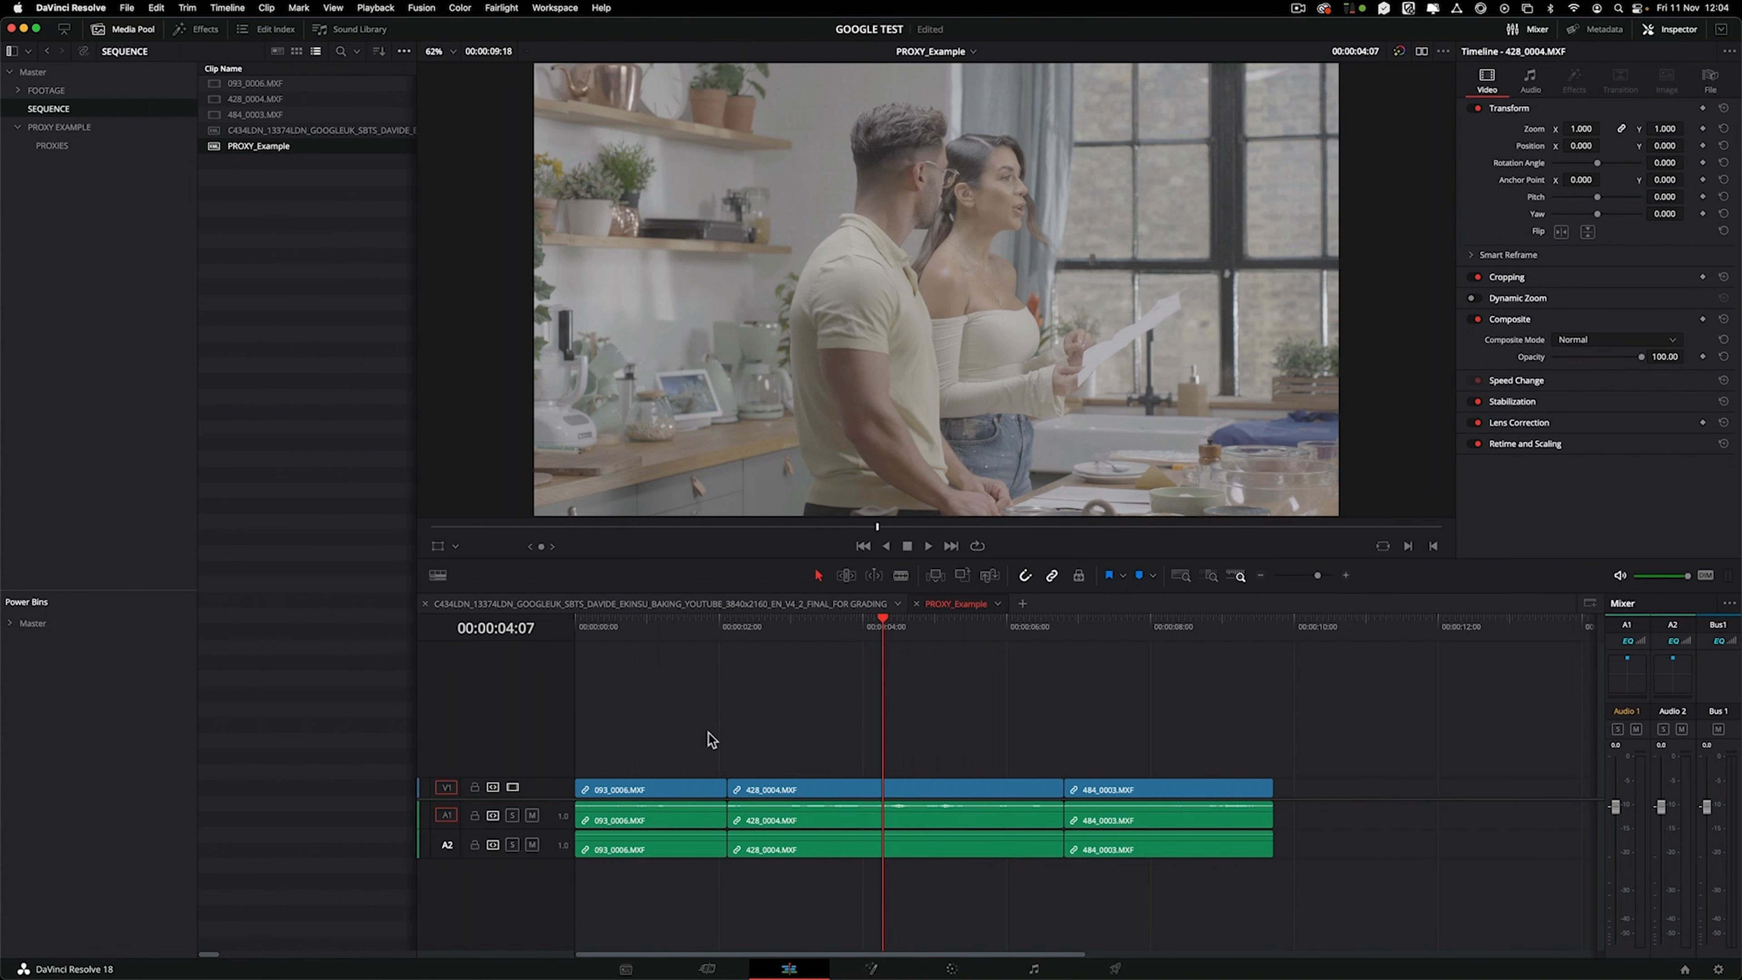
Open Blackmagic Proxy Generator and Finder side by side, and examine the Example folder's MXF files and its Proxy subfolder.
{"action": "left_click", "coordinate": [517, 936]}
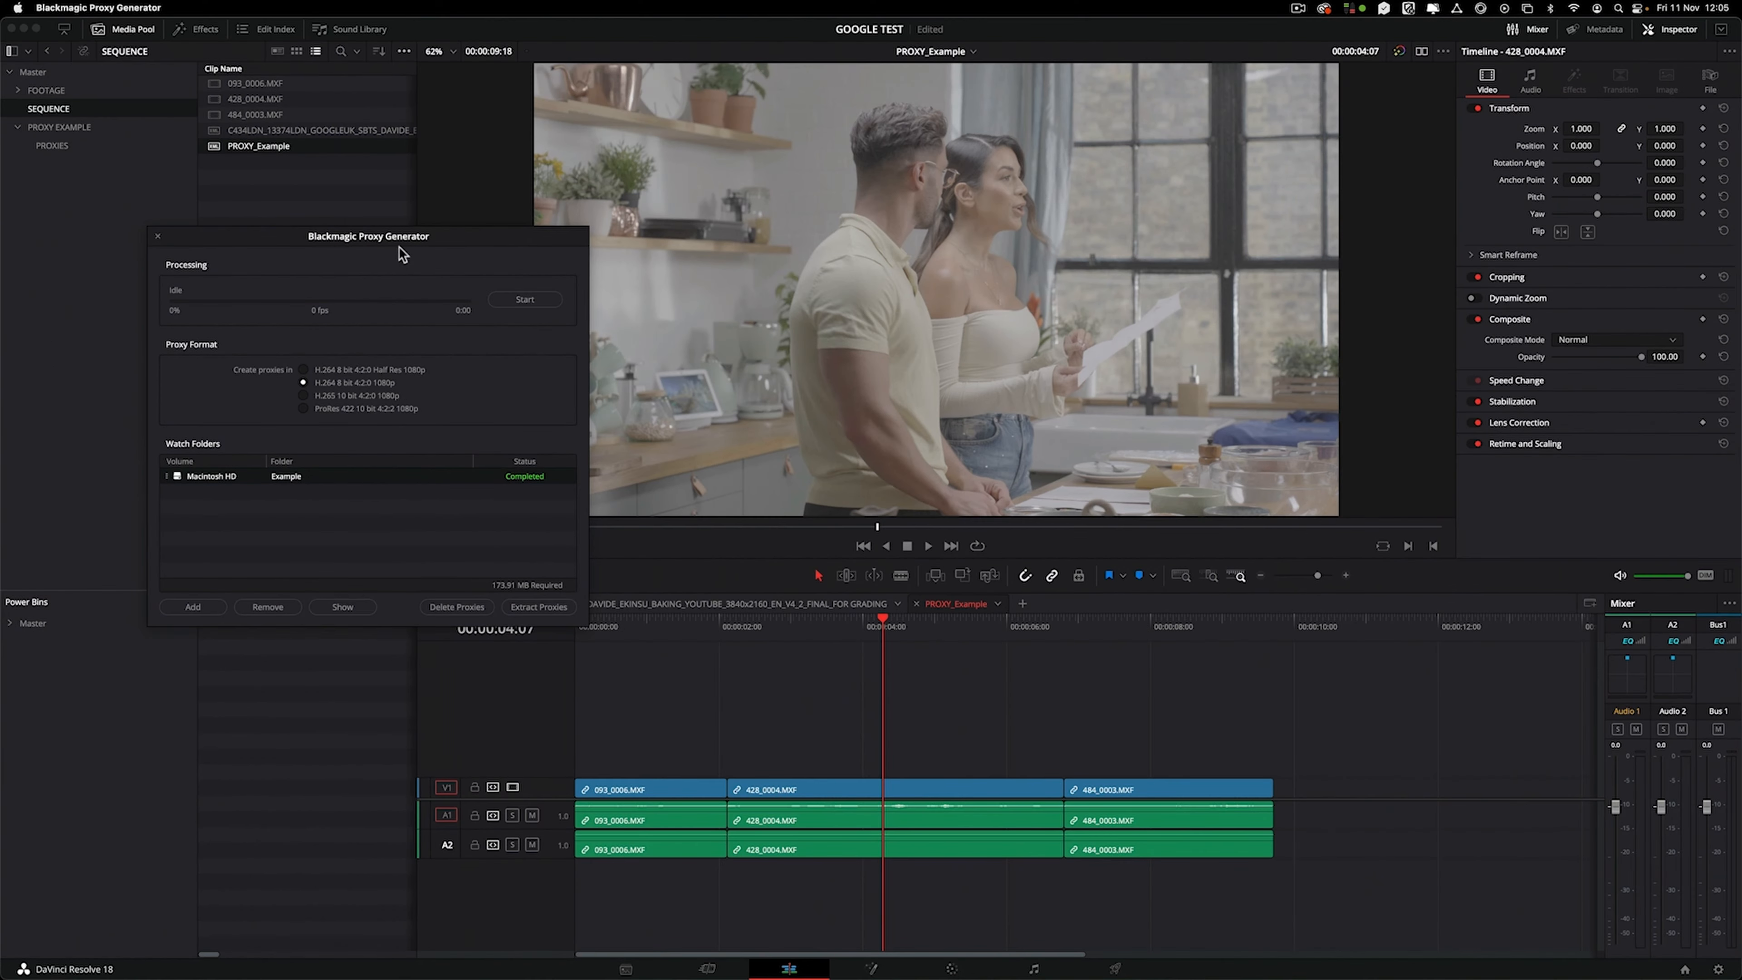
{"action": "left_click_drag", "start_coordinate": [401, 247], "coordinate": [559, 257]}
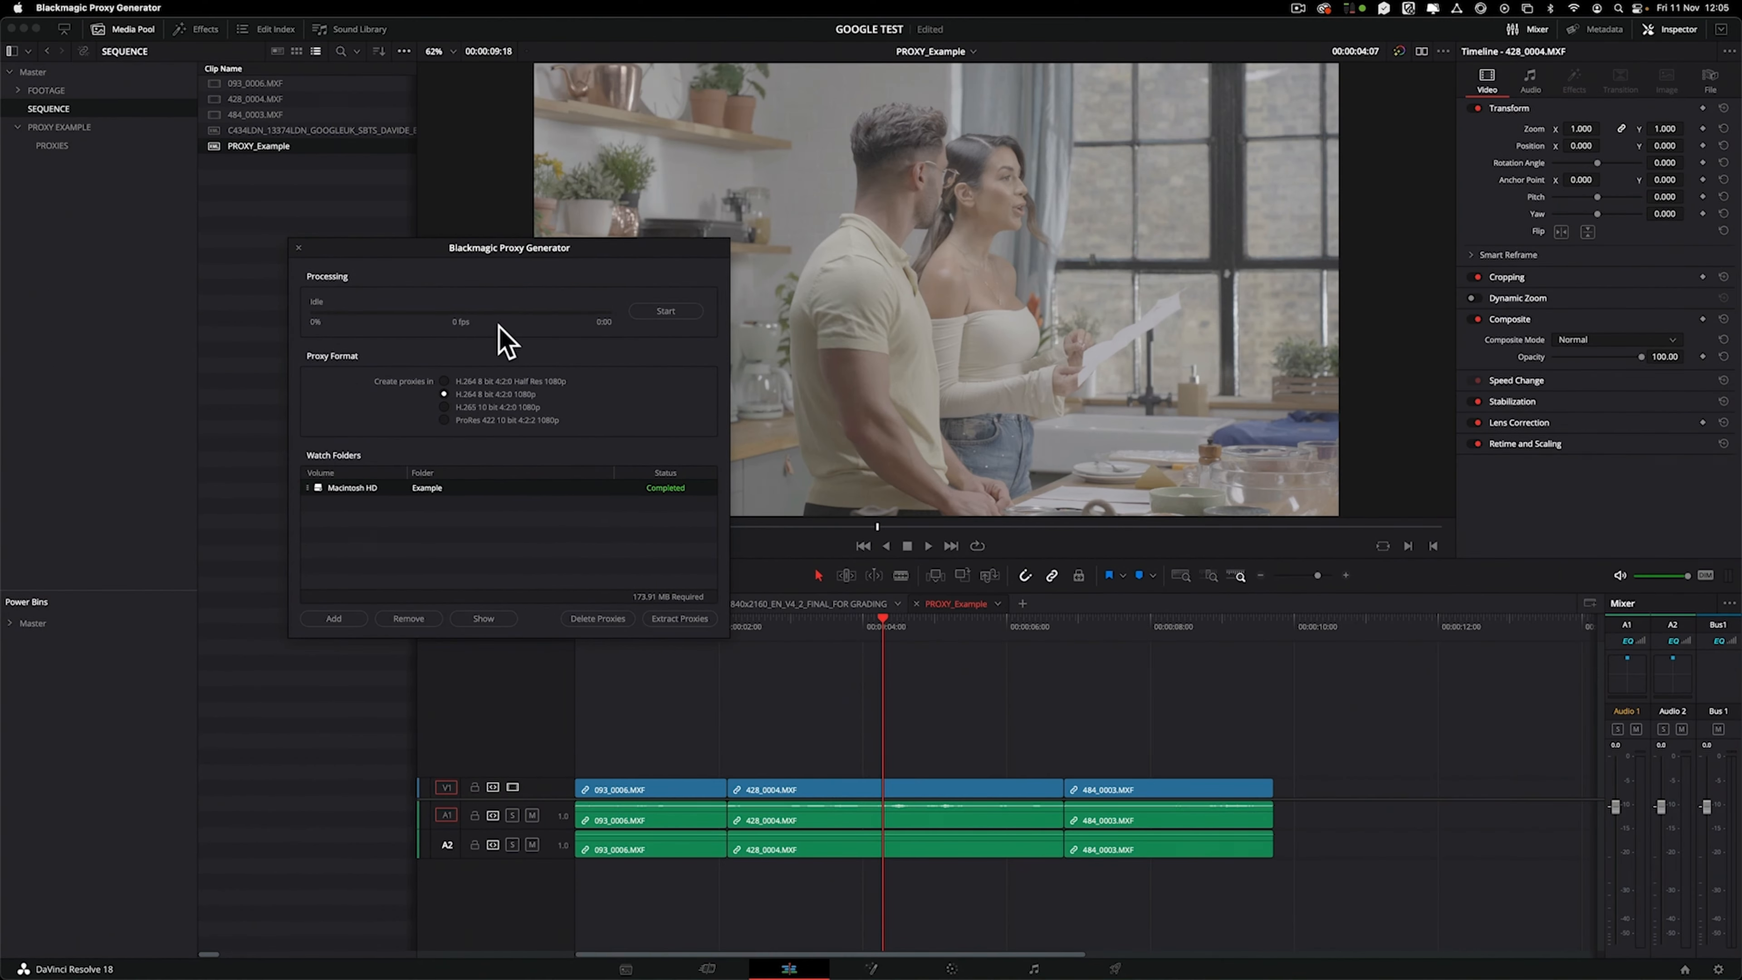
{"action": "mouse_move", "coordinate": [172, 975]}
{"action": "left_click", "coordinate": [166, 932]}
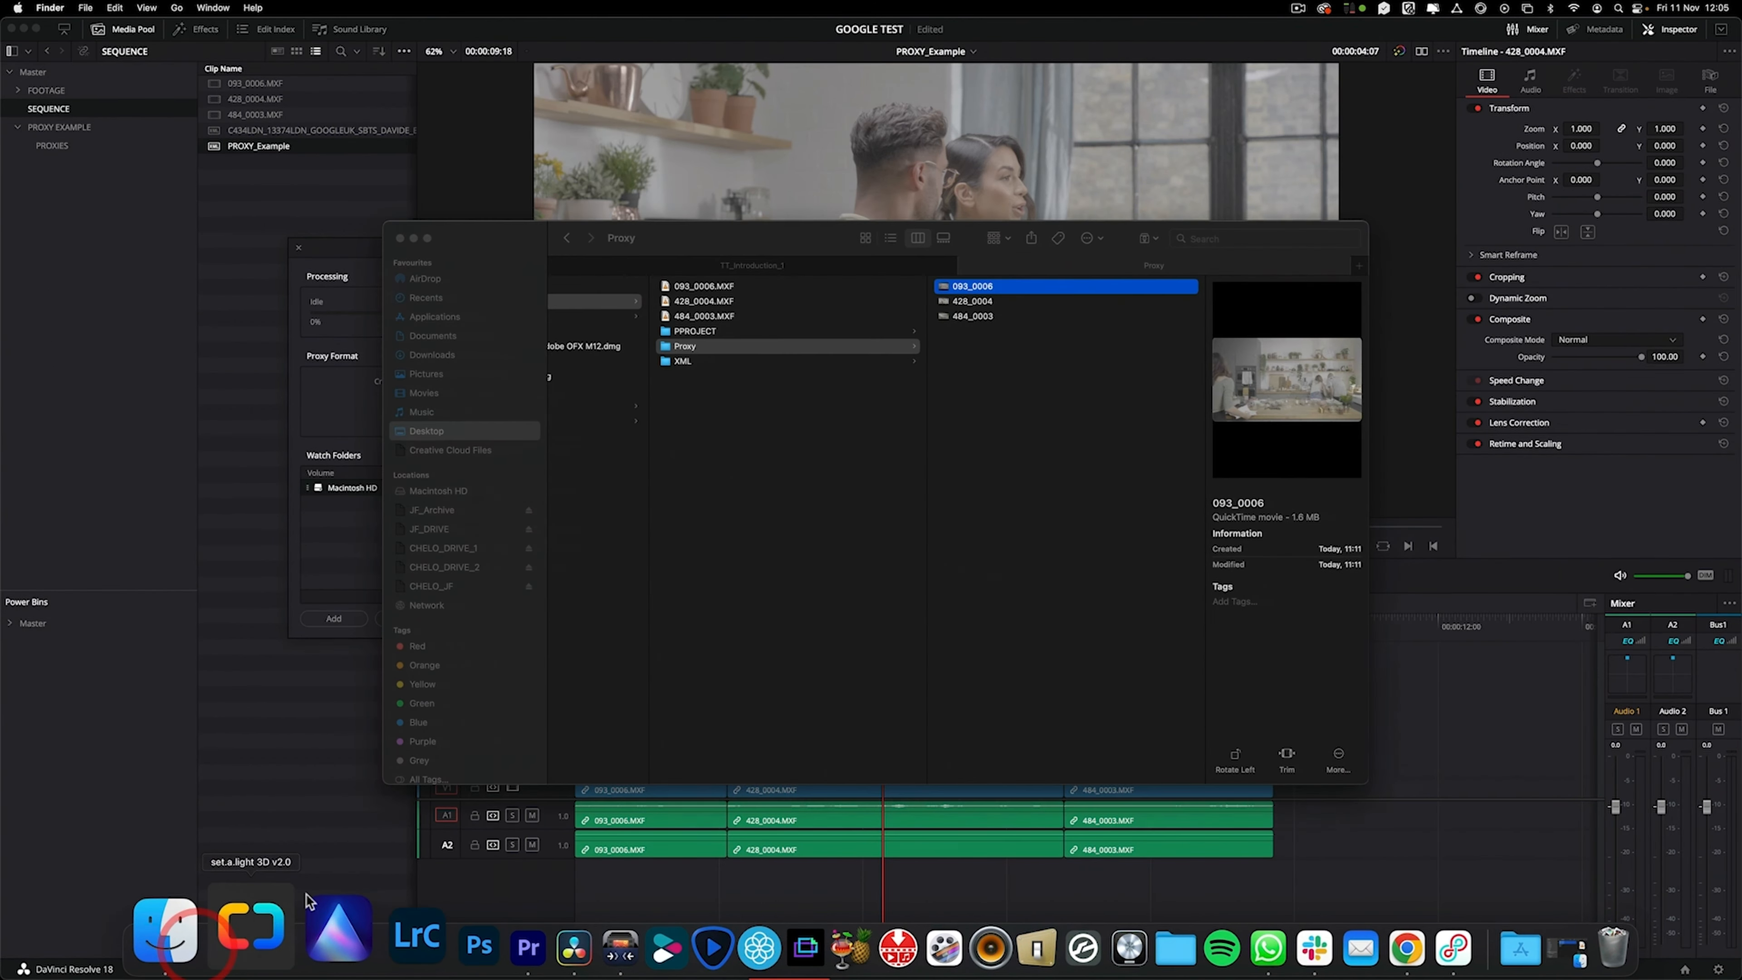
{"action": "left_click", "coordinate": [719, 286]}
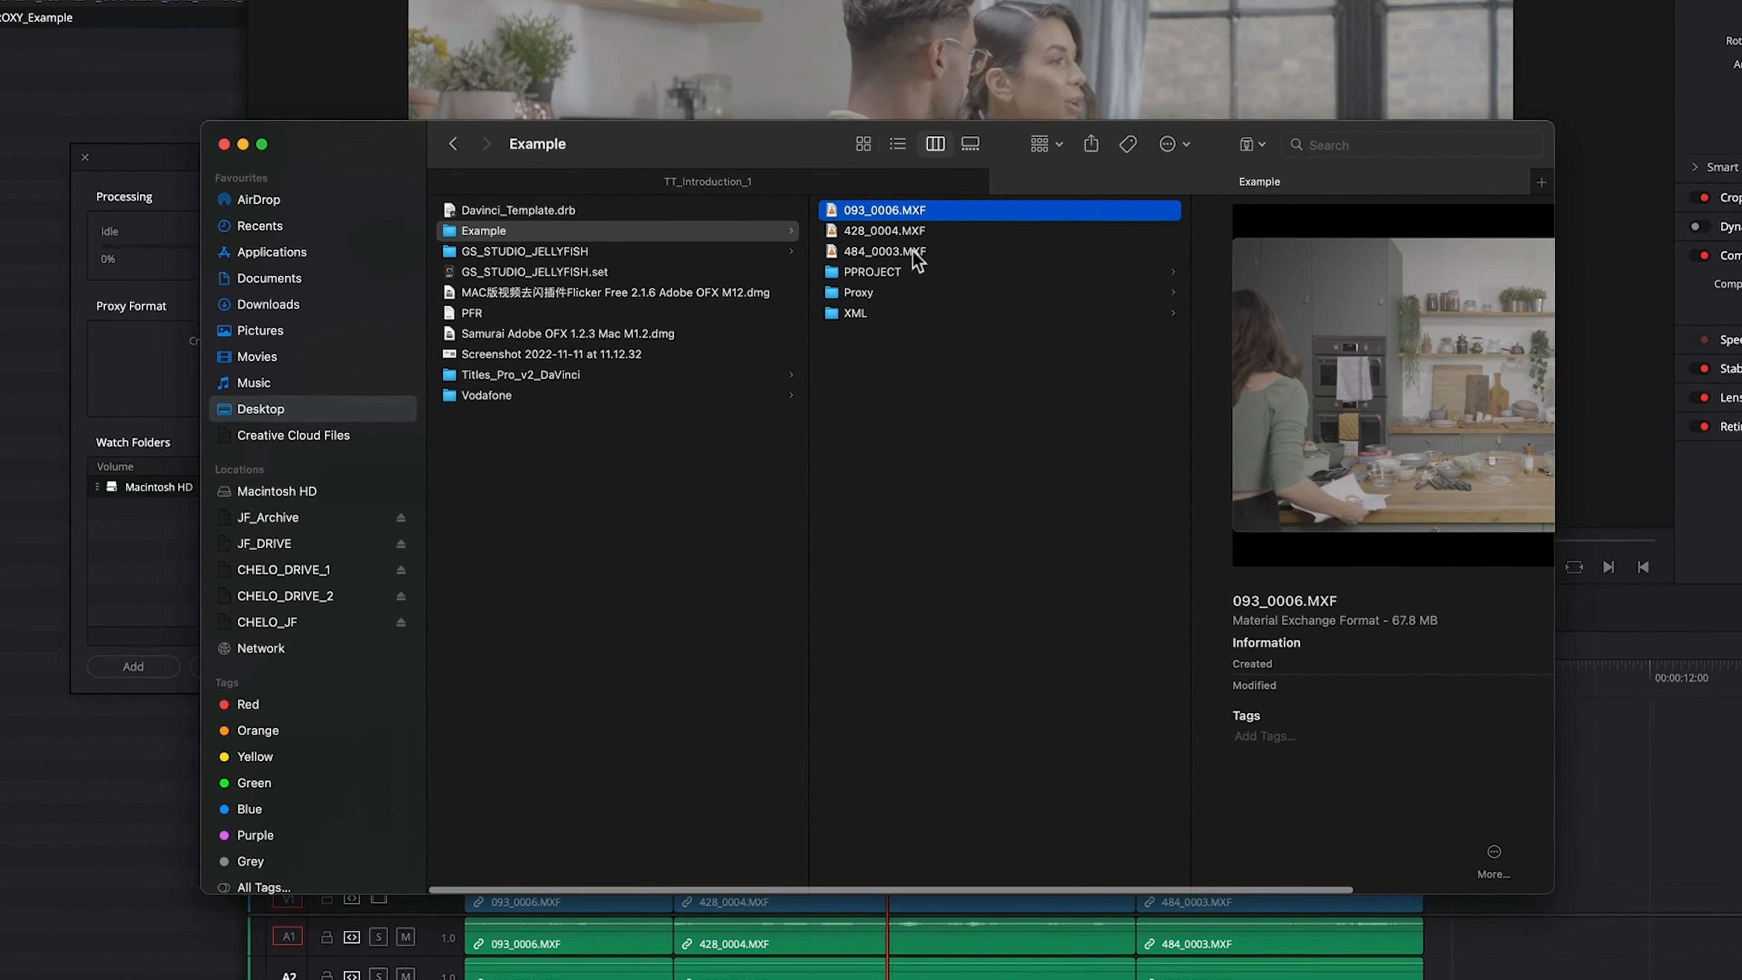
{"action": "left_click_drag", "start_coordinate": [717, 159], "coordinate": [1113, 181]}
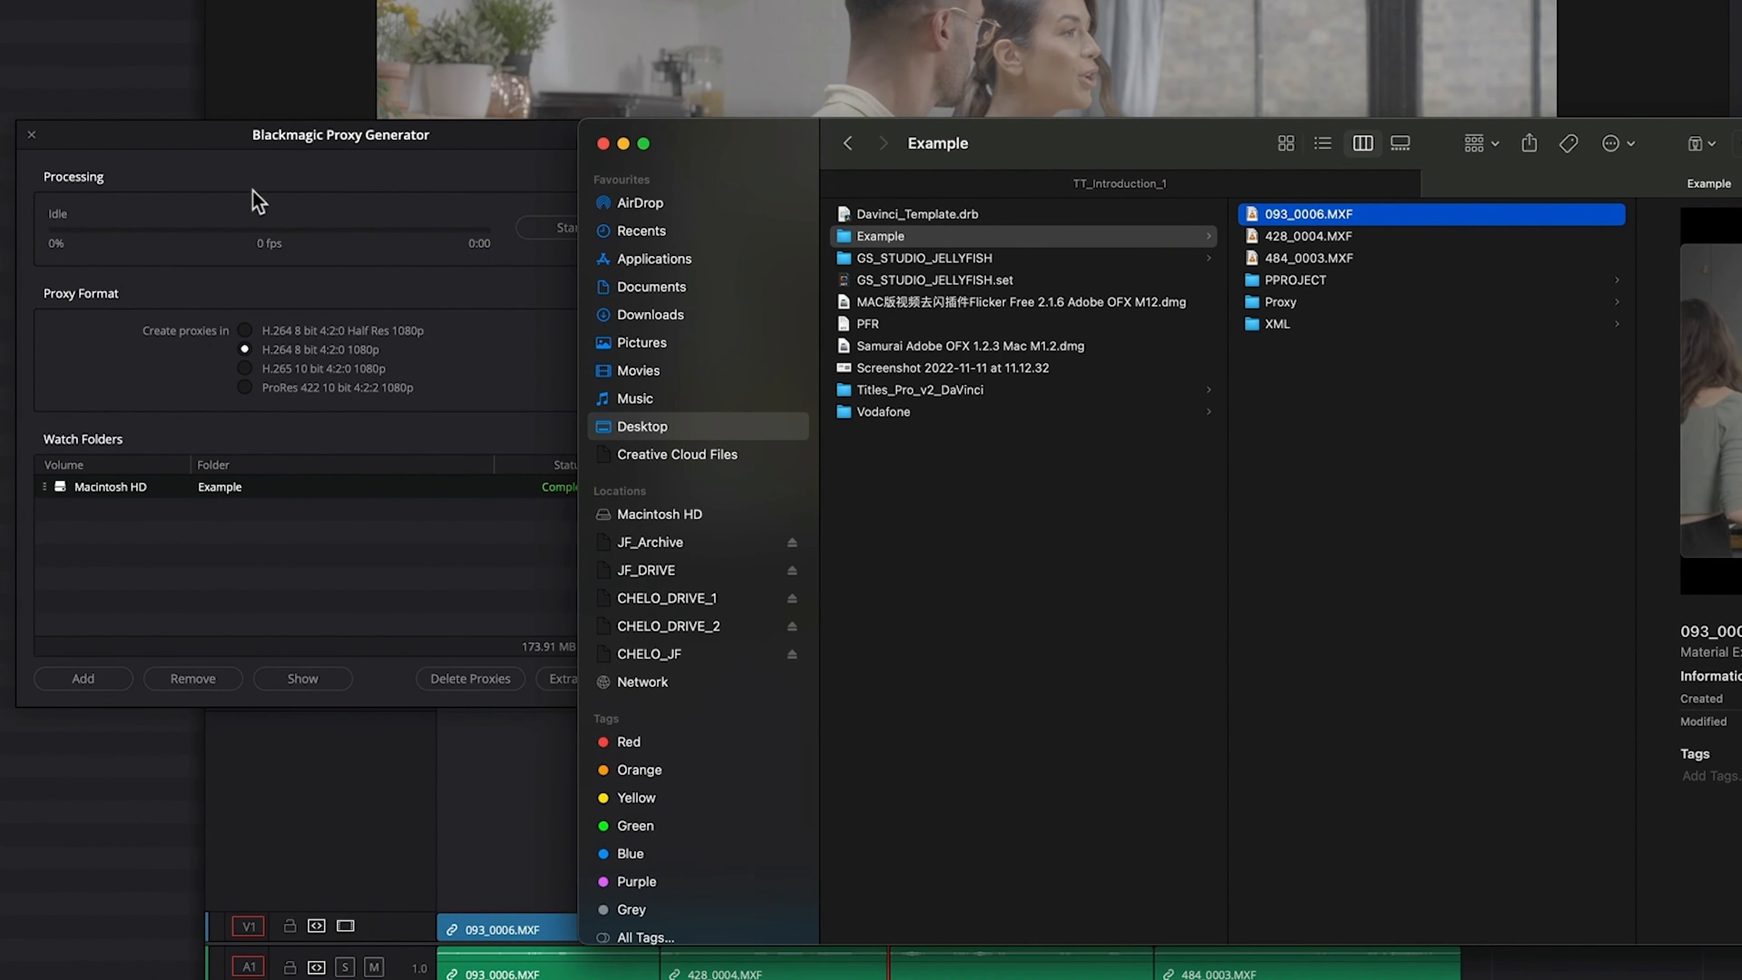
{"action": "left_click", "coordinate": [1285, 304]}
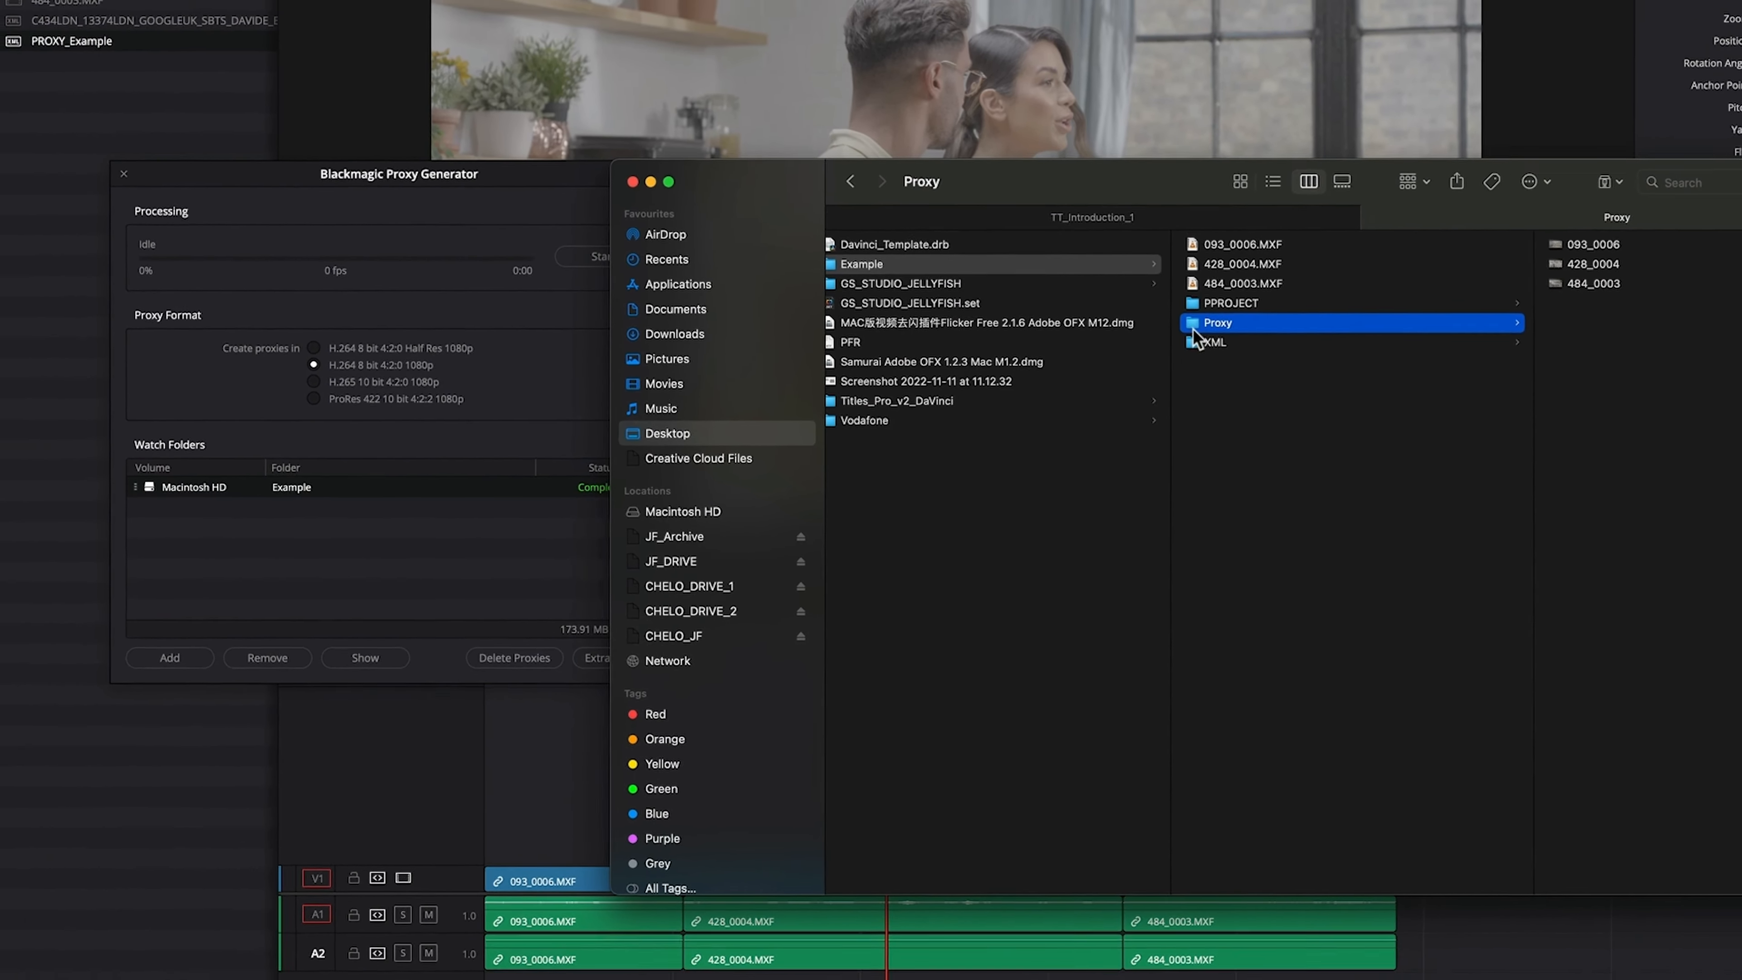
Back in DaVinci Resolve, set proxy handling to Prefer Proxies and play the timeline from 00:00:01:00 in the first clip.
{"action": "left_click", "coordinate": [540, 801]}
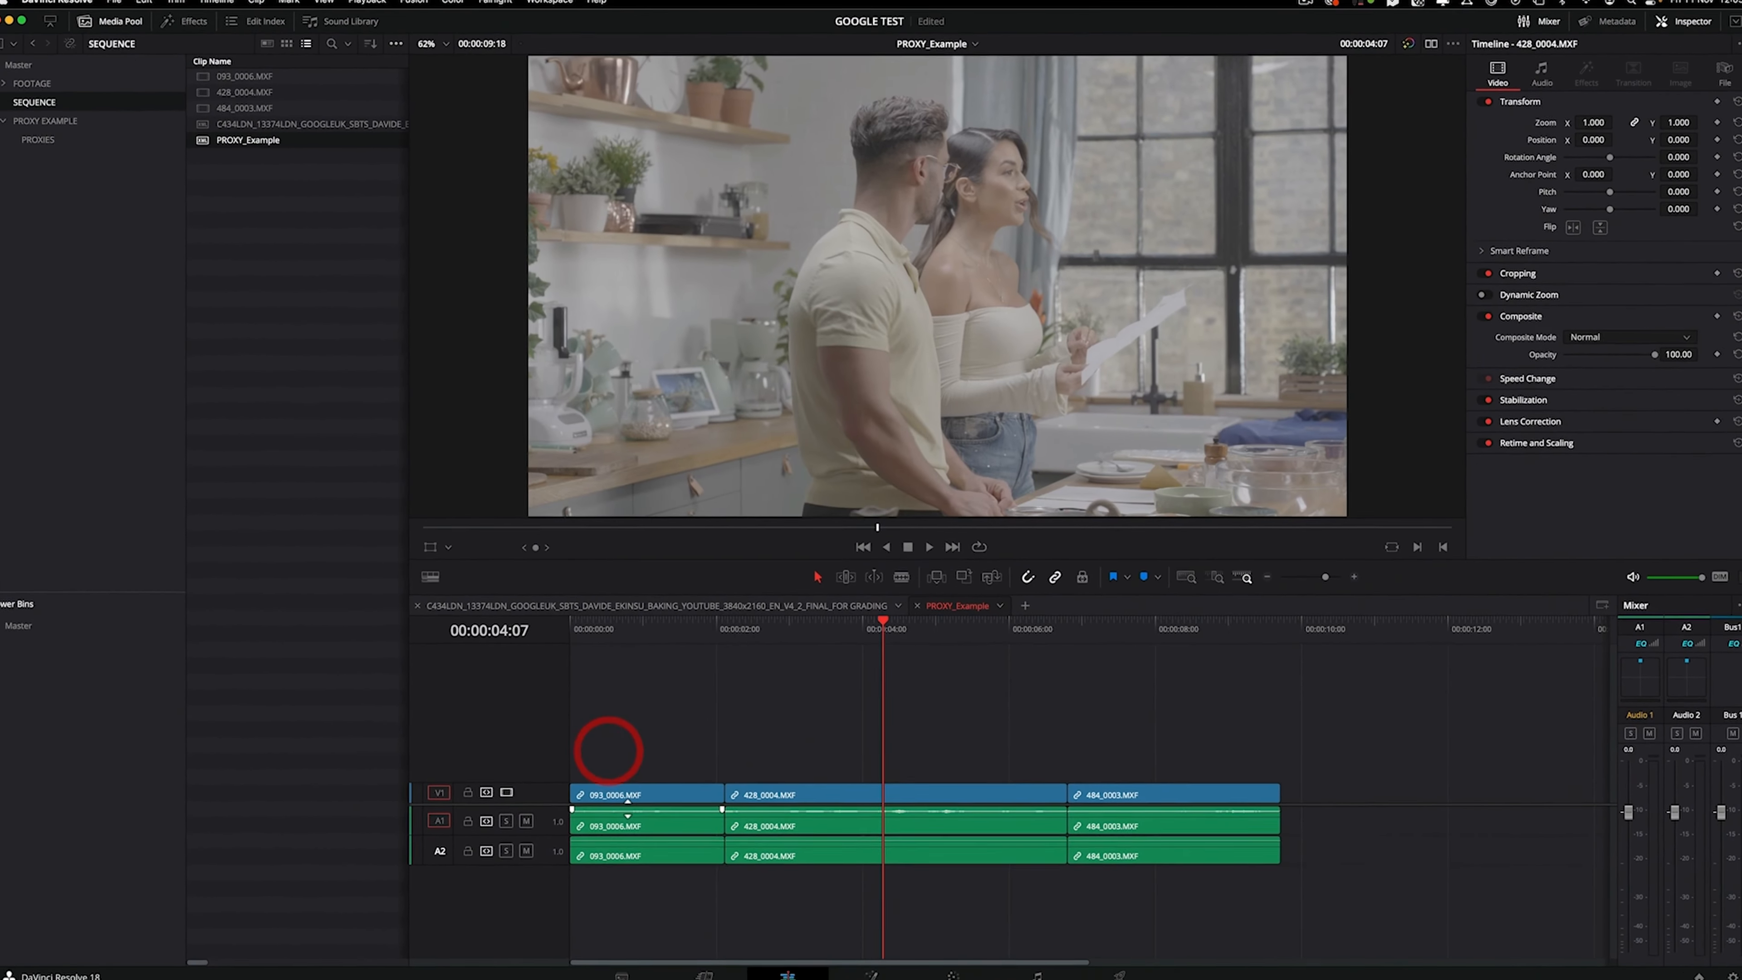
{"action": "left_click", "coordinate": [583, 865]}
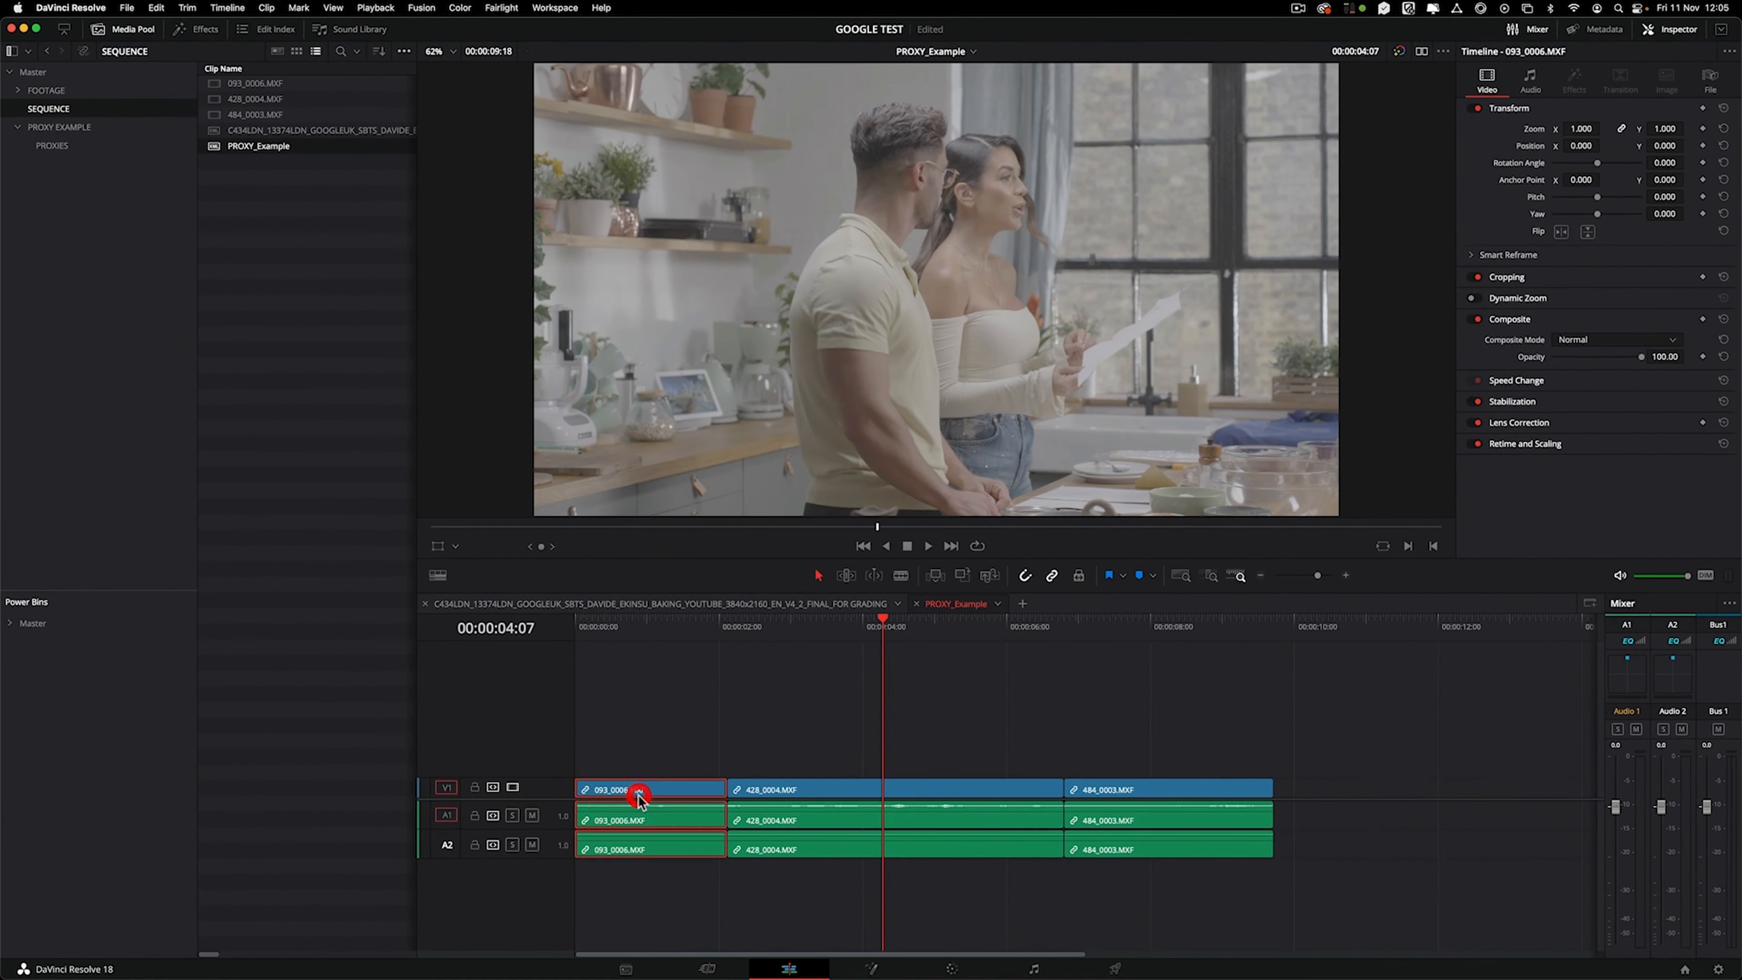
{"action": "left_click", "coordinate": [647, 625]}
{"action": "left_click", "coordinate": [676, 795]}
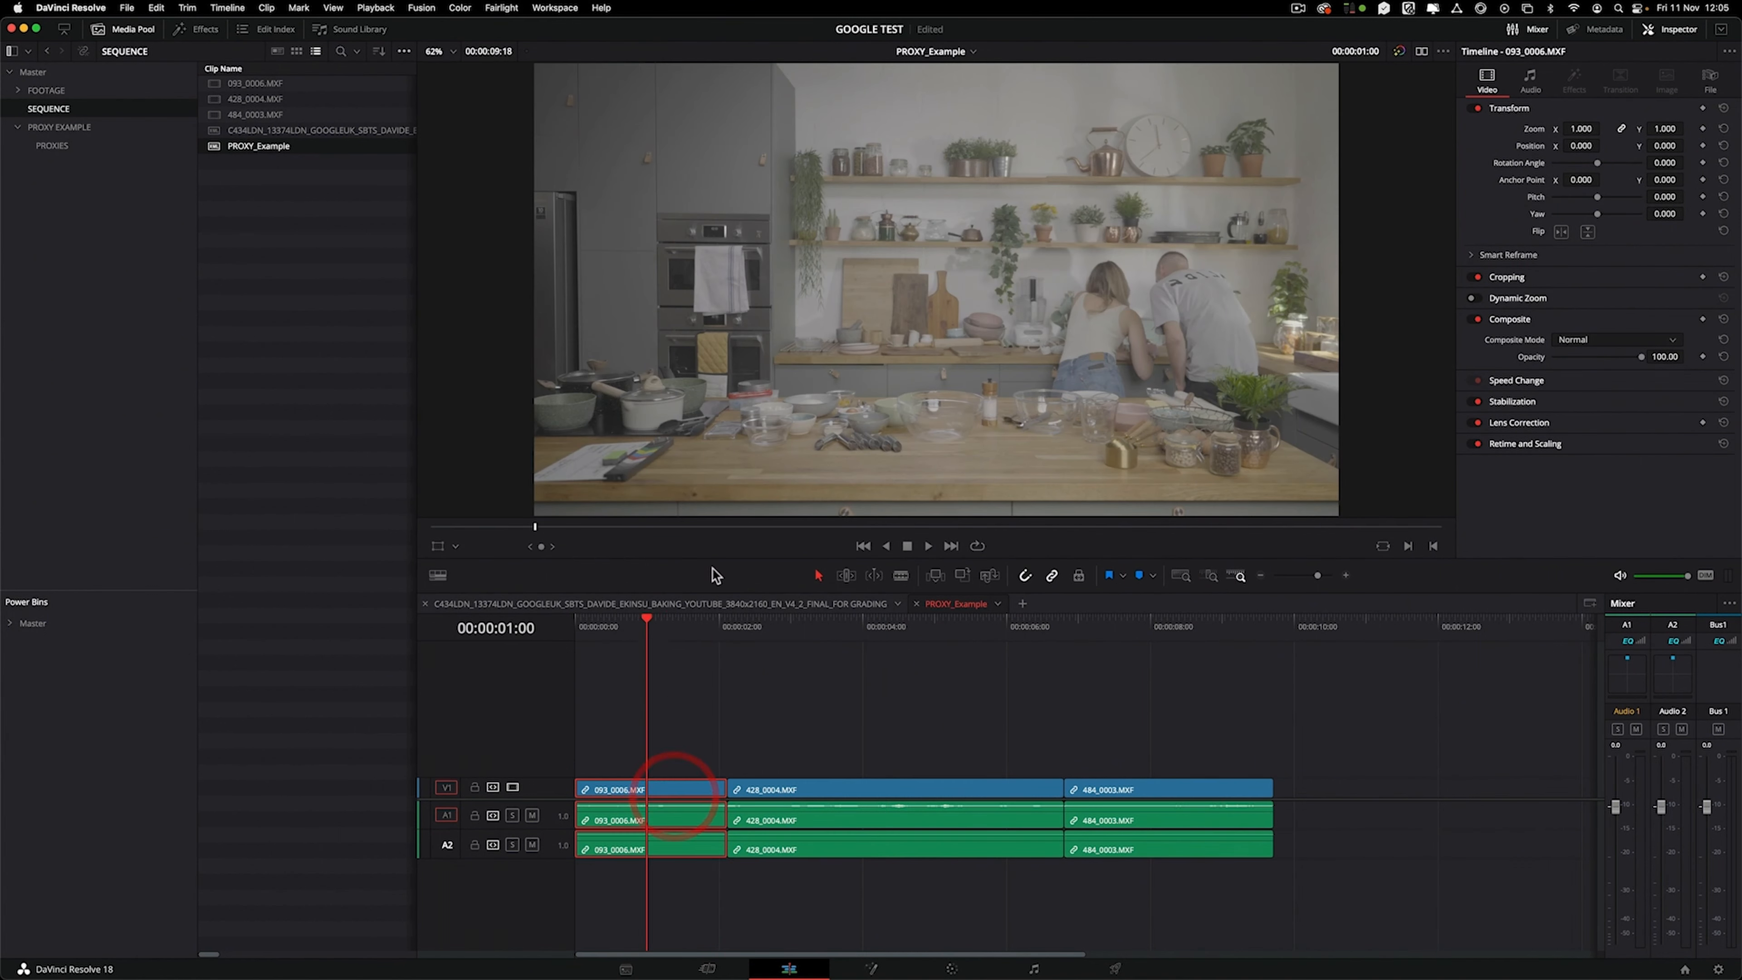
{"action": "left_click", "coordinate": [375, 7]}
{"action": "mouse_move", "coordinate": [439, 43]}
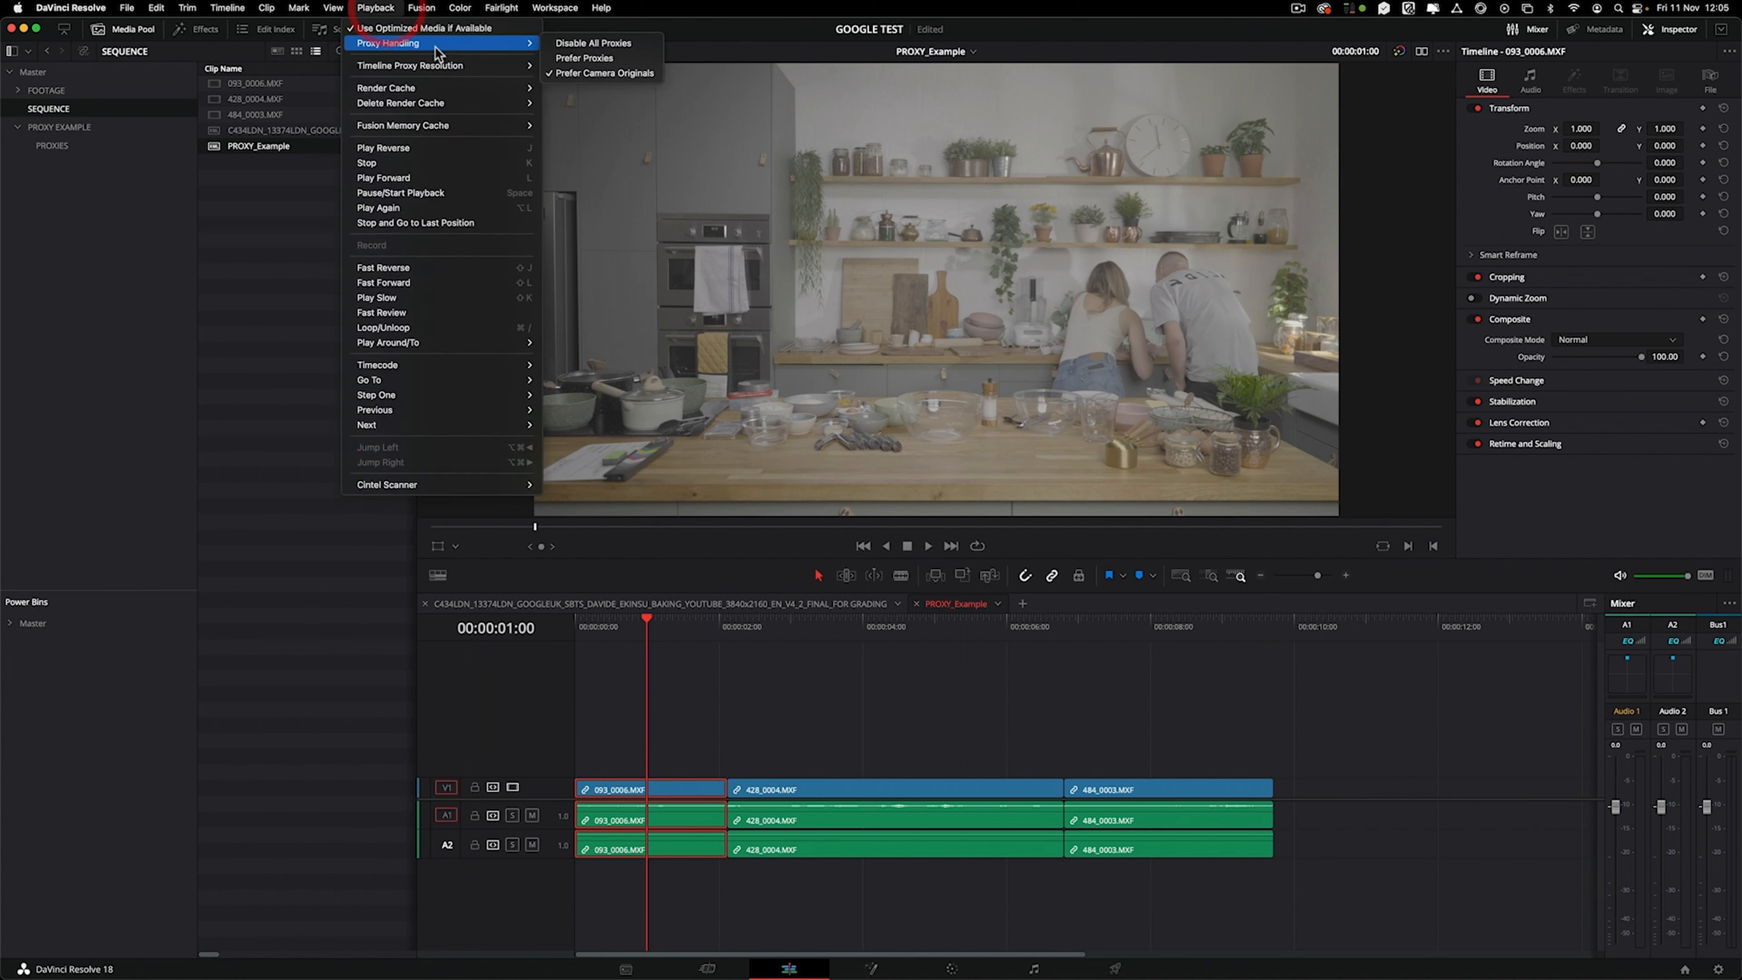
{"action": "left_click", "coordinate": [584, 58]}
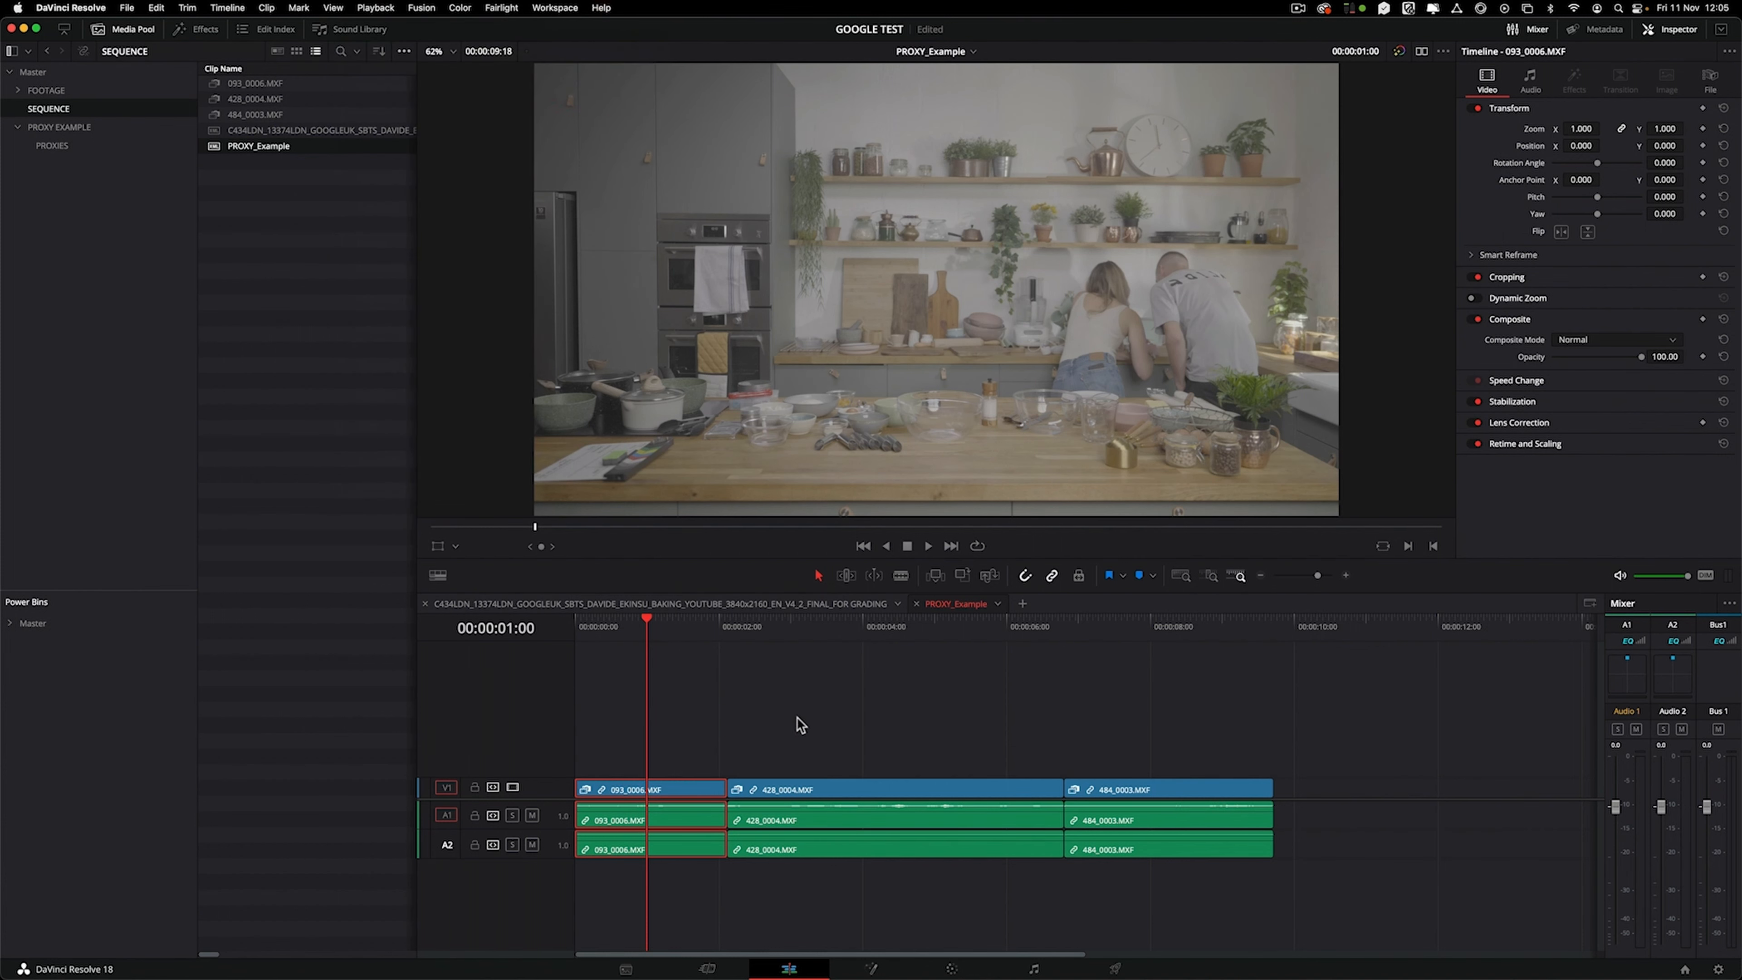
{"action": "key", "text": "space"}
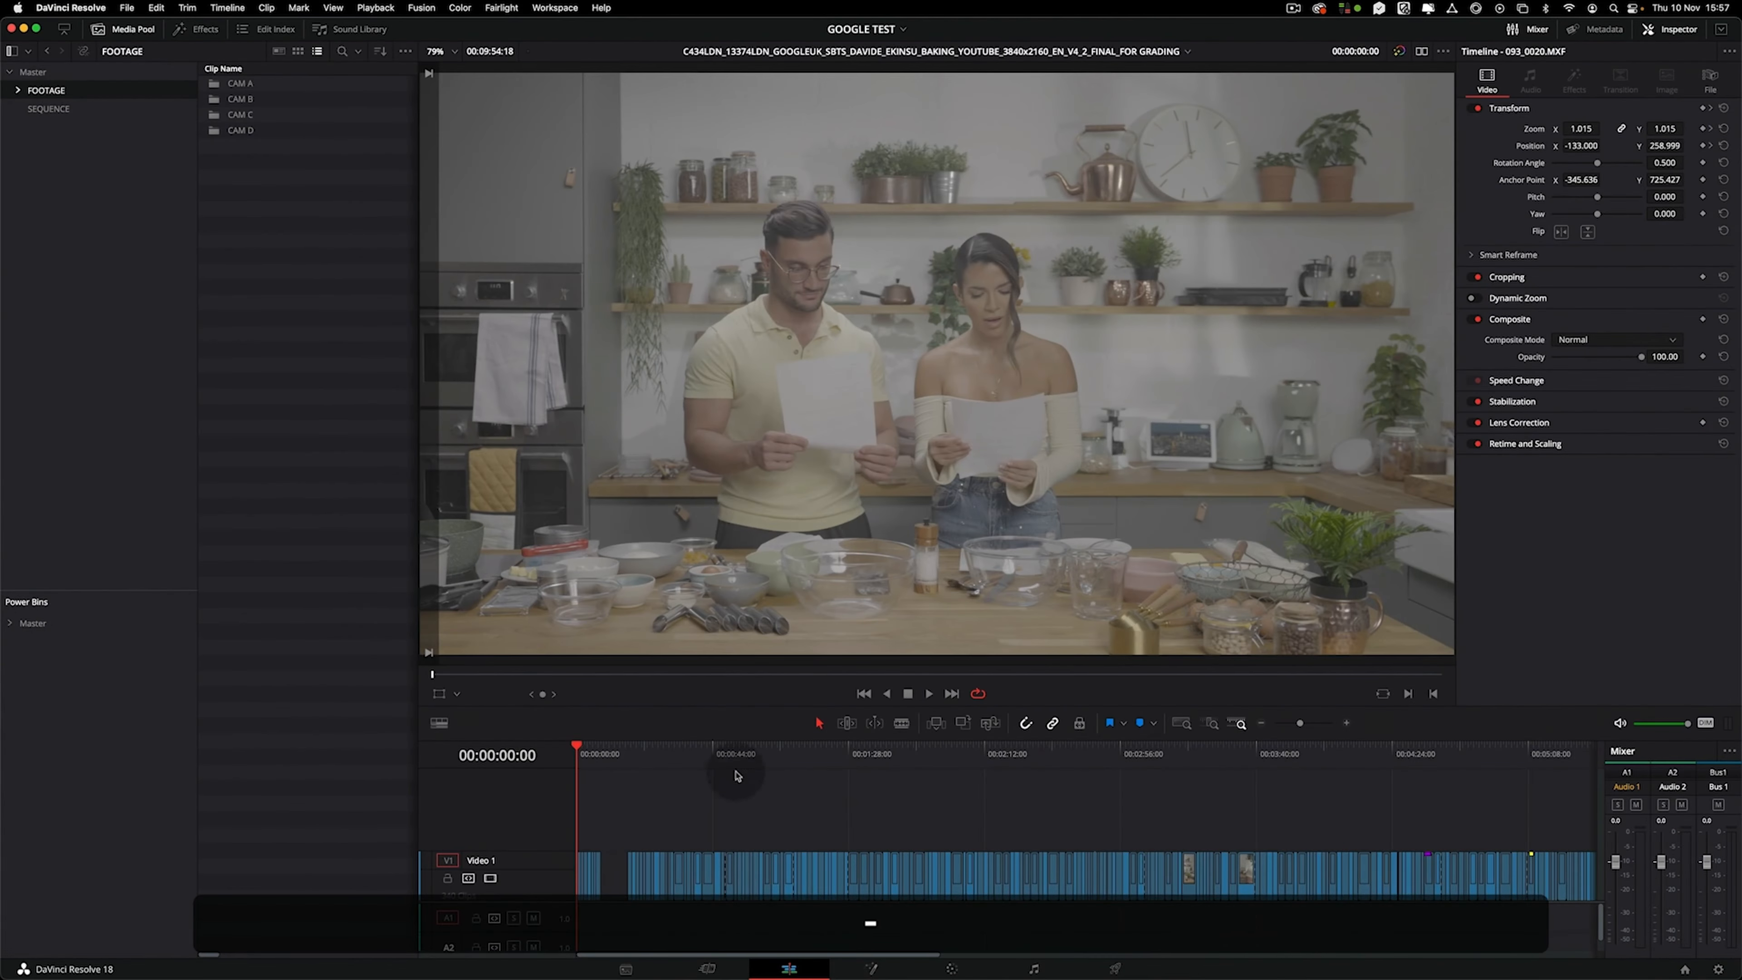
Hide the Media Pool and delete the empty tracks from the grading timeline.
{"action": "left_click", "coordinate": [120, 29]}
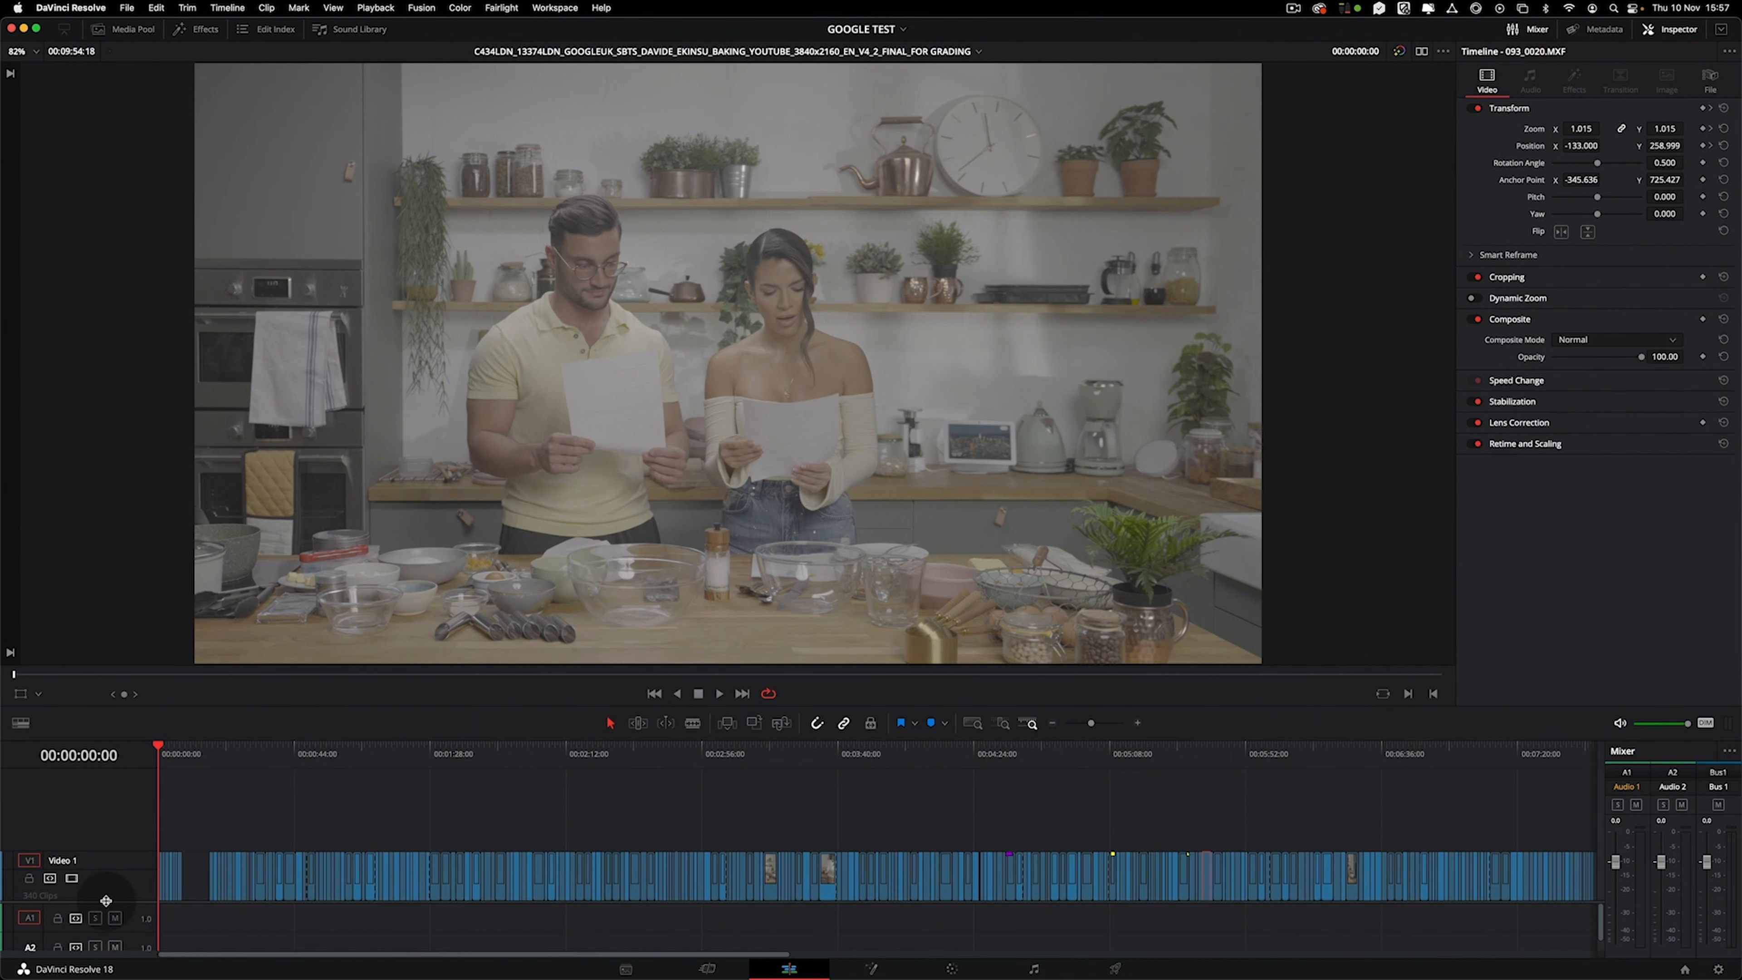
{"action": "scroll", "coordinate": [119, 900], "scroll_direction": "down", "scroll_amount": 2}
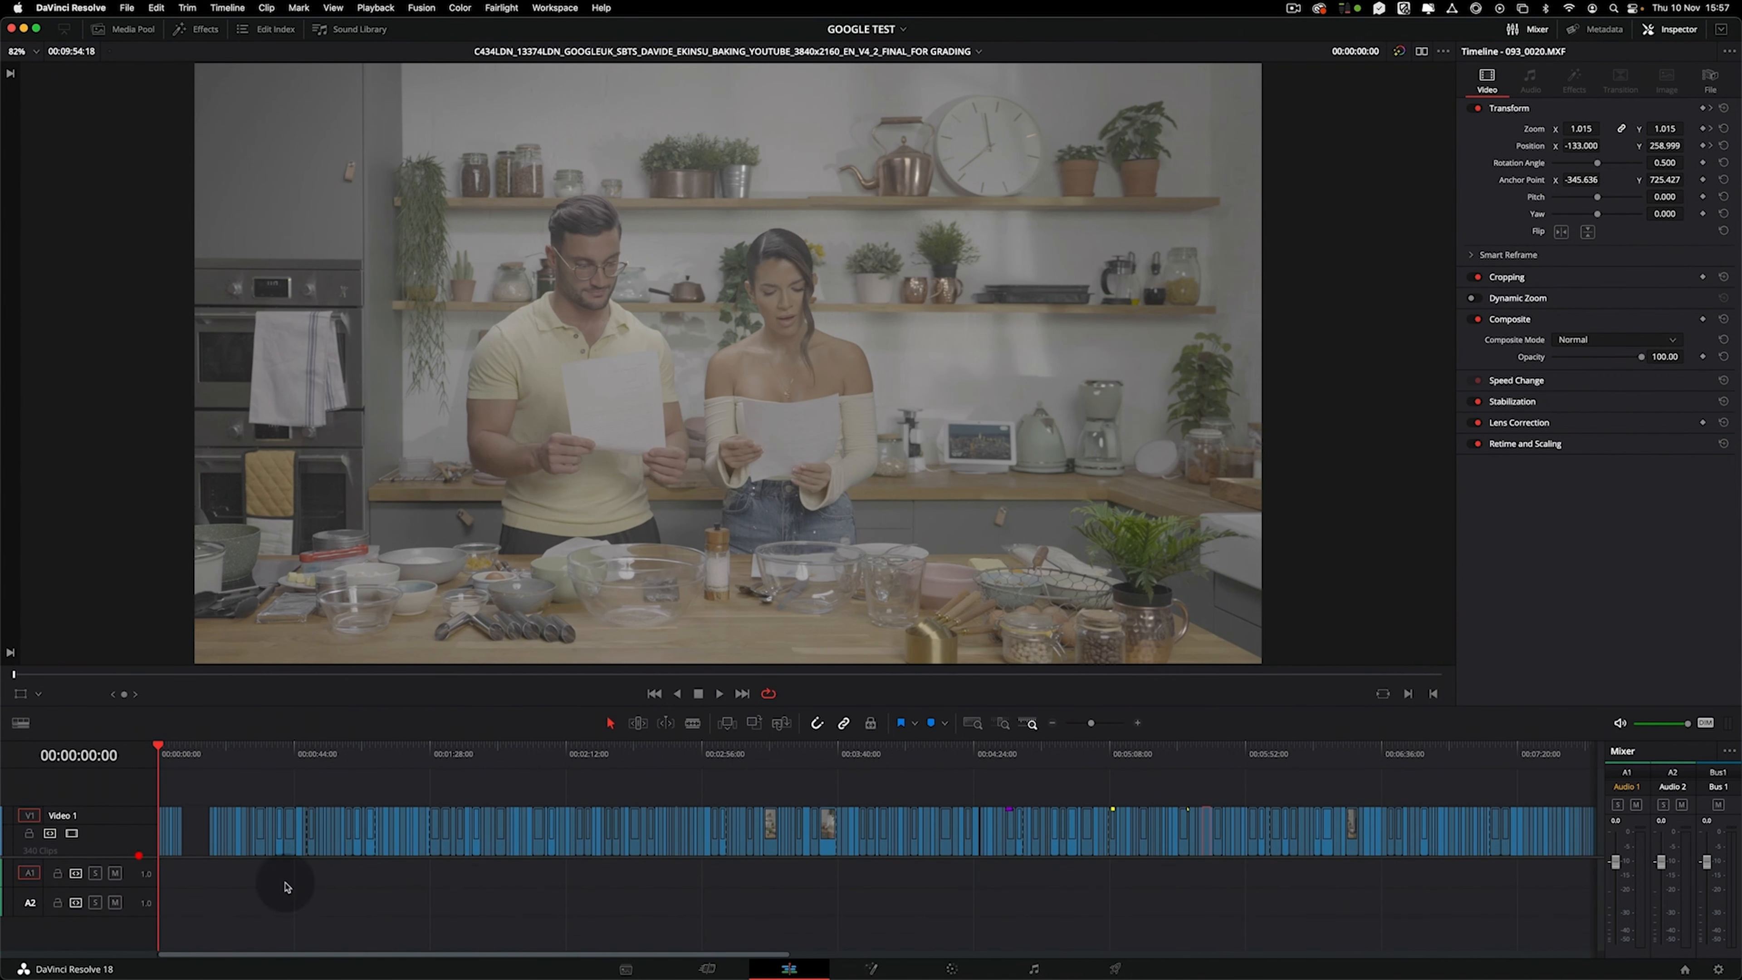
{"action": "key", "text": "minus"}
{"action": "right_click", "coordinate": [127, 934]}
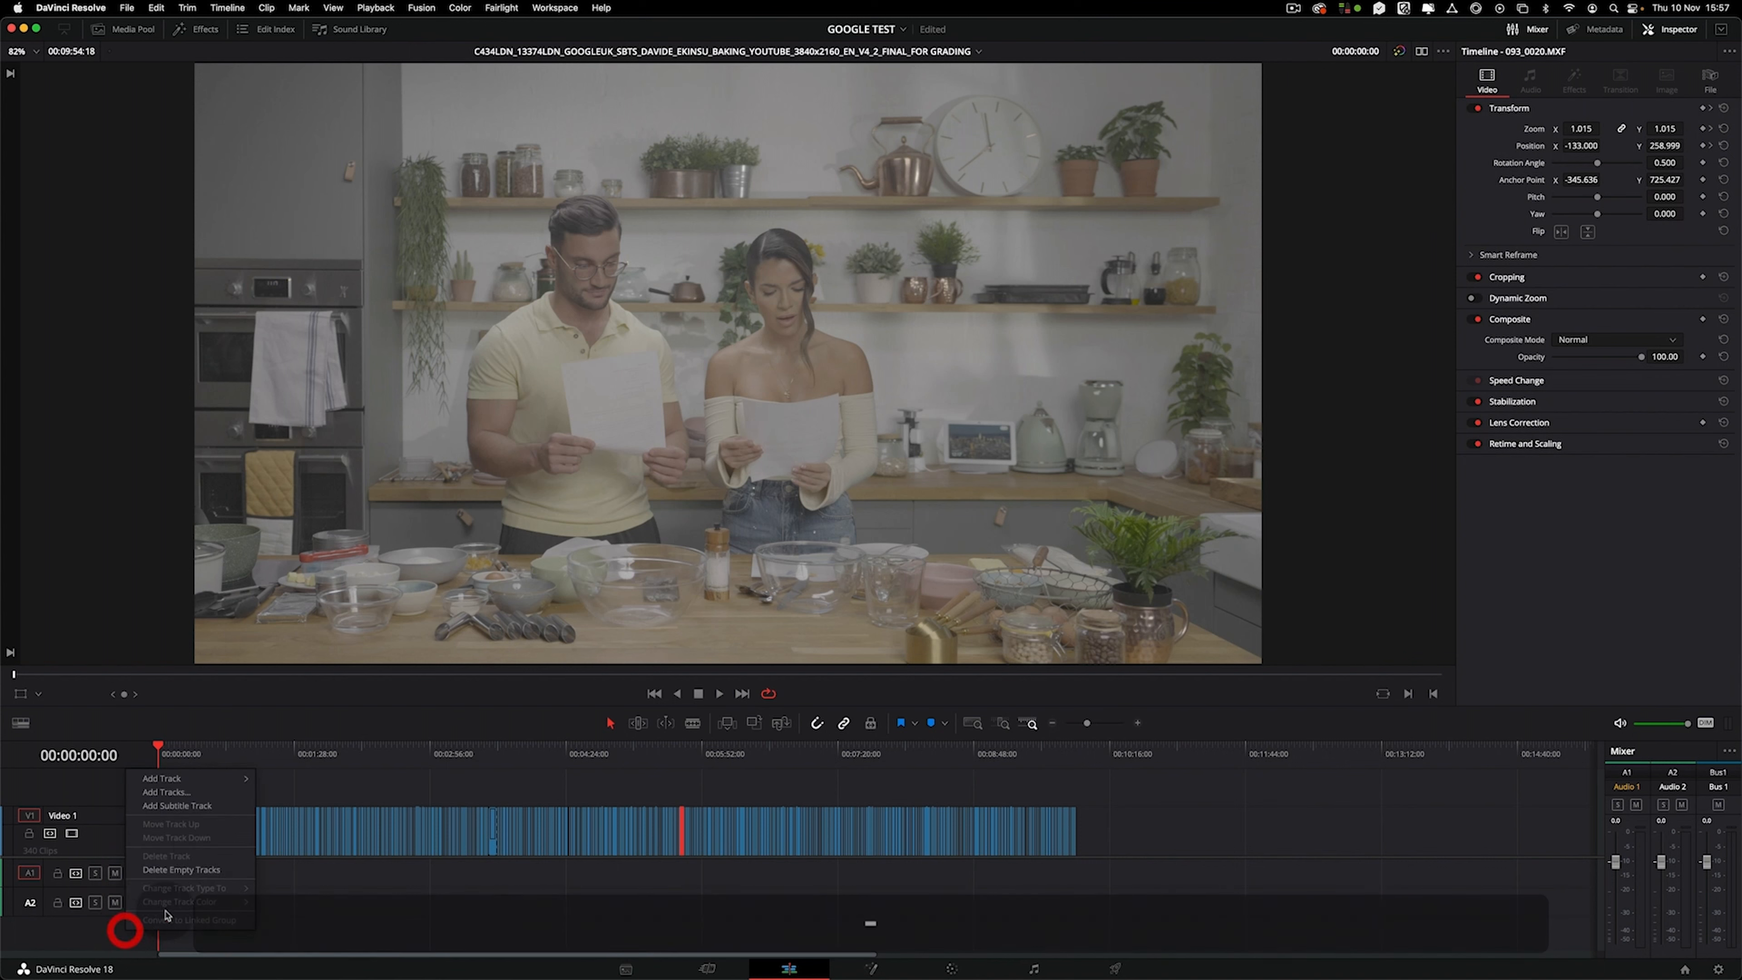
{"action": "left_click", "coordinate": [204, 864]}
{"action": "right_click", "coordinate": [110, 910]}
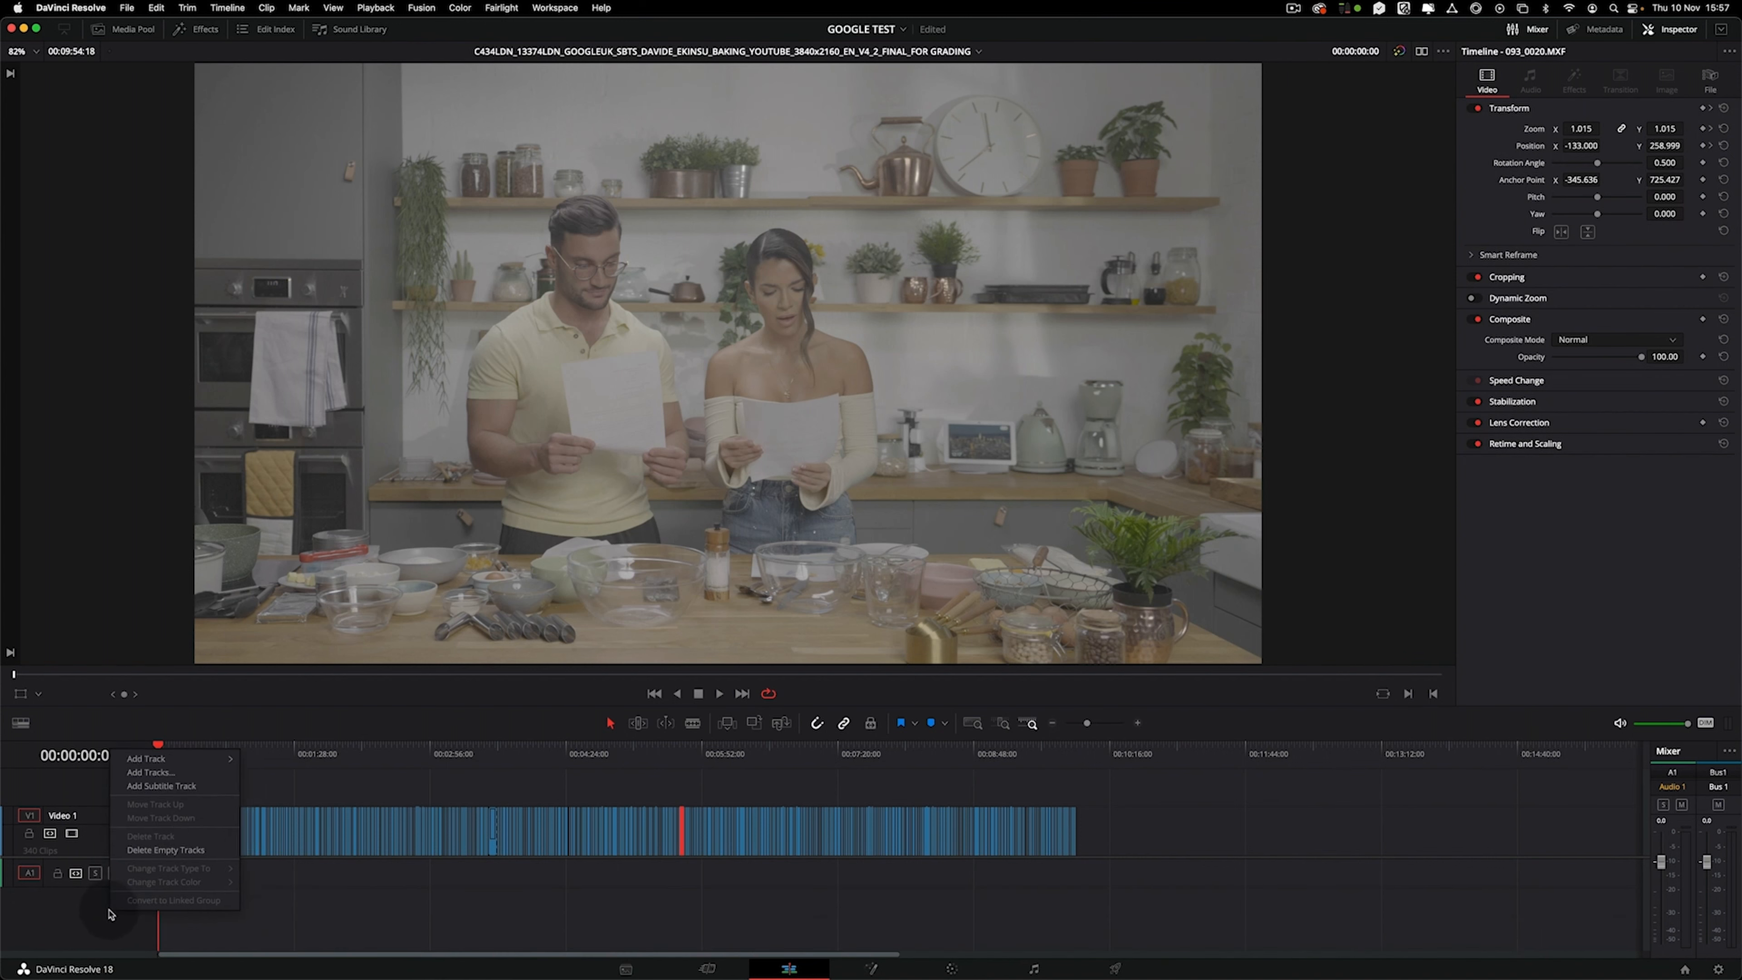
{"action": "left_click", "coordinate": [178, 851]}
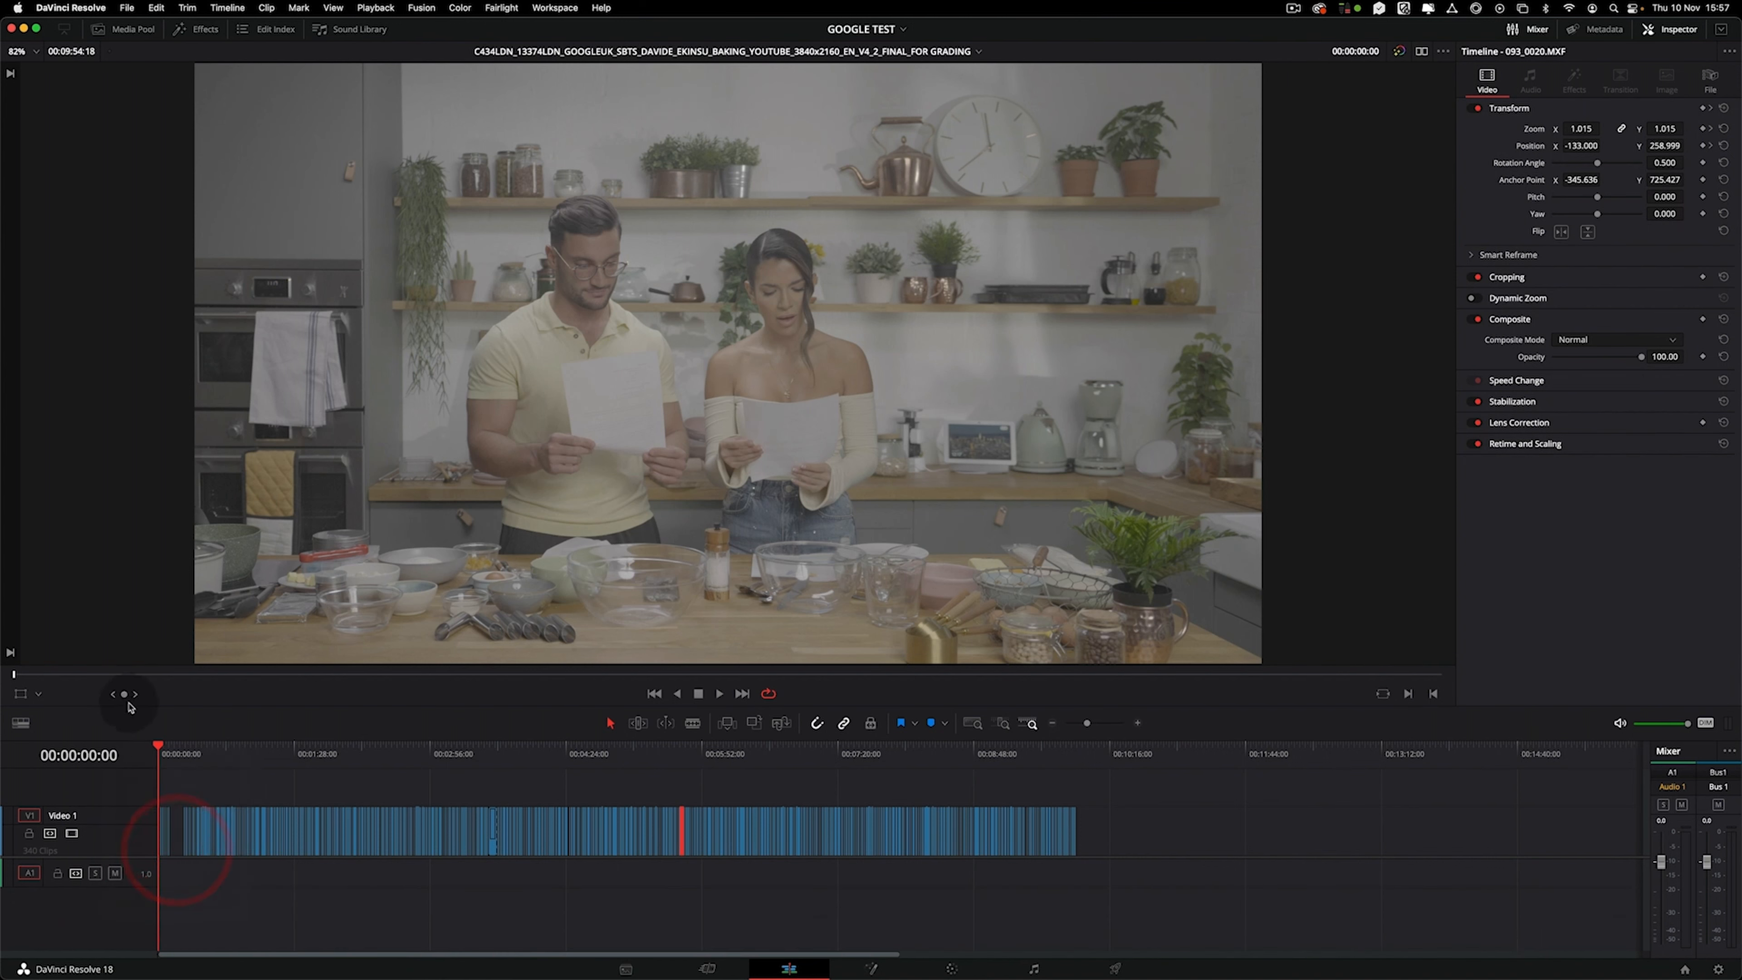
Enlarge the viewer slightly by lowering the boundary between it and the timeline.
{"action": "left_click_drag", "start_coordinate": [130, 707], "coordinate": [134, 740]}
{"action": "key", "text": "="}
{"action": "key", "text": "minus"}
{"action": "key", "text": "="}
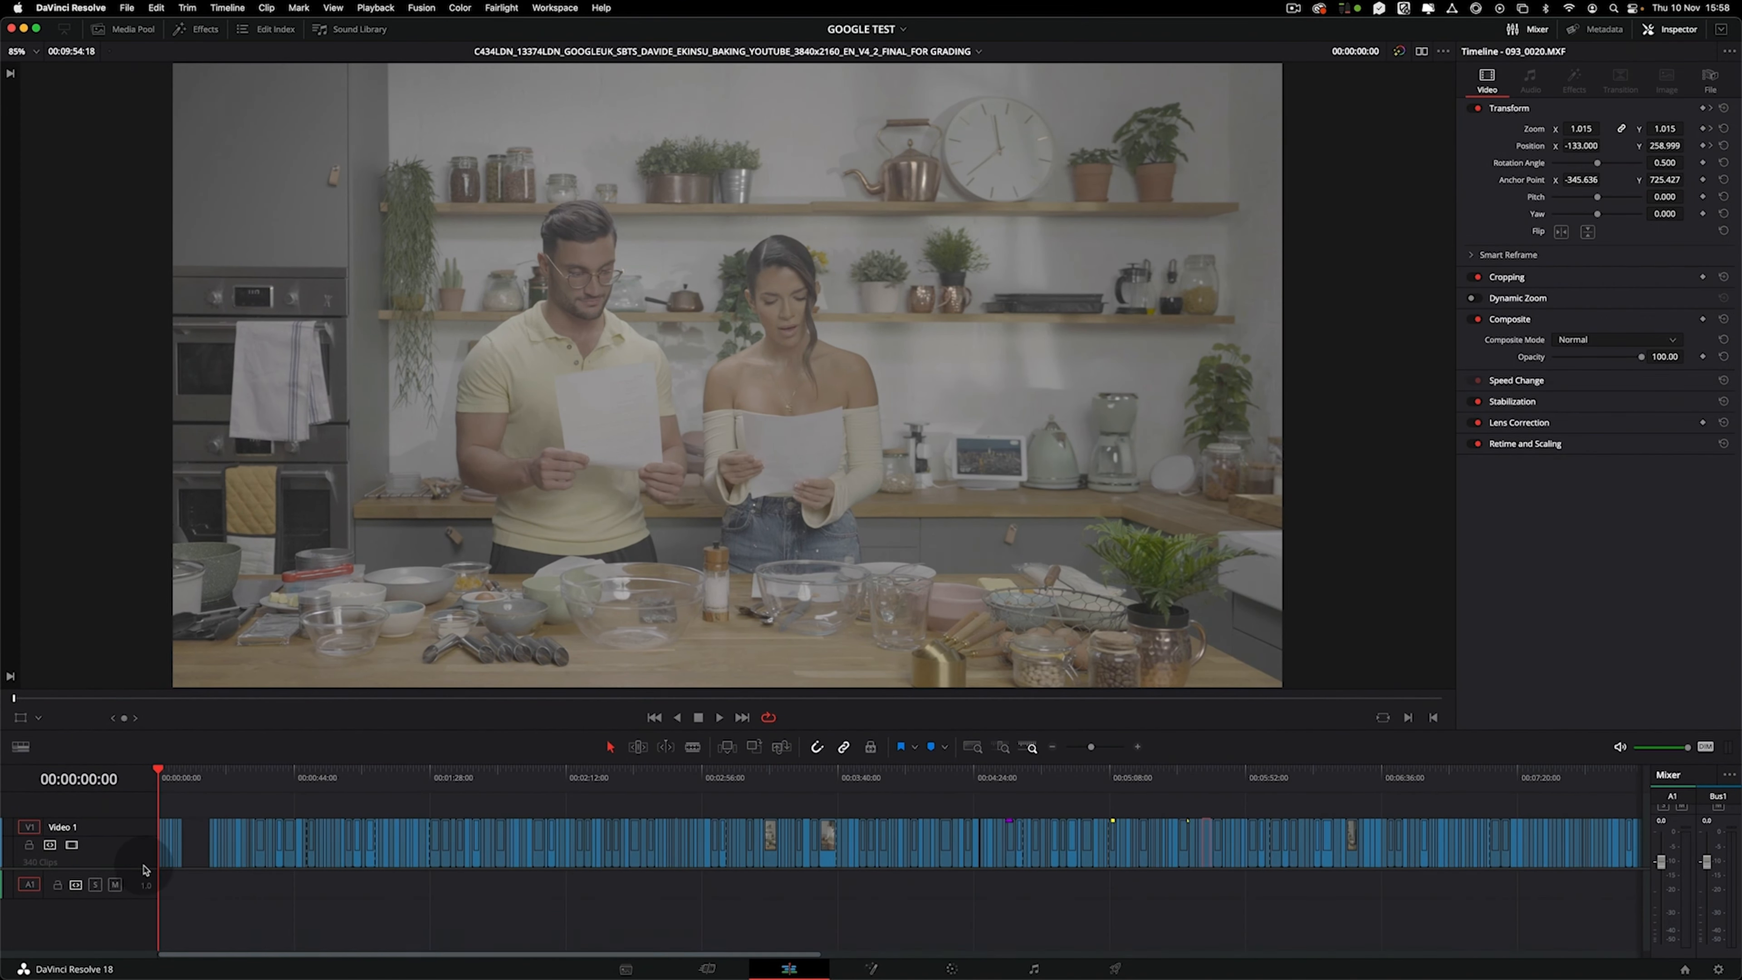
{"action": "key", "text": "minus"}
Examine the clips near the end of the timeline, closing in on the gap at 00:09:21:18.
{"action": "left_click_drag", "start_coordinate": [594, 777], "coordinate": [1049, 794]}
{"action": "left_click", "coordinate": [708, 808]}
{"action": "key", "text": "="}
{"action": "key", "text": "="}
{"action": "key", "text": "="}
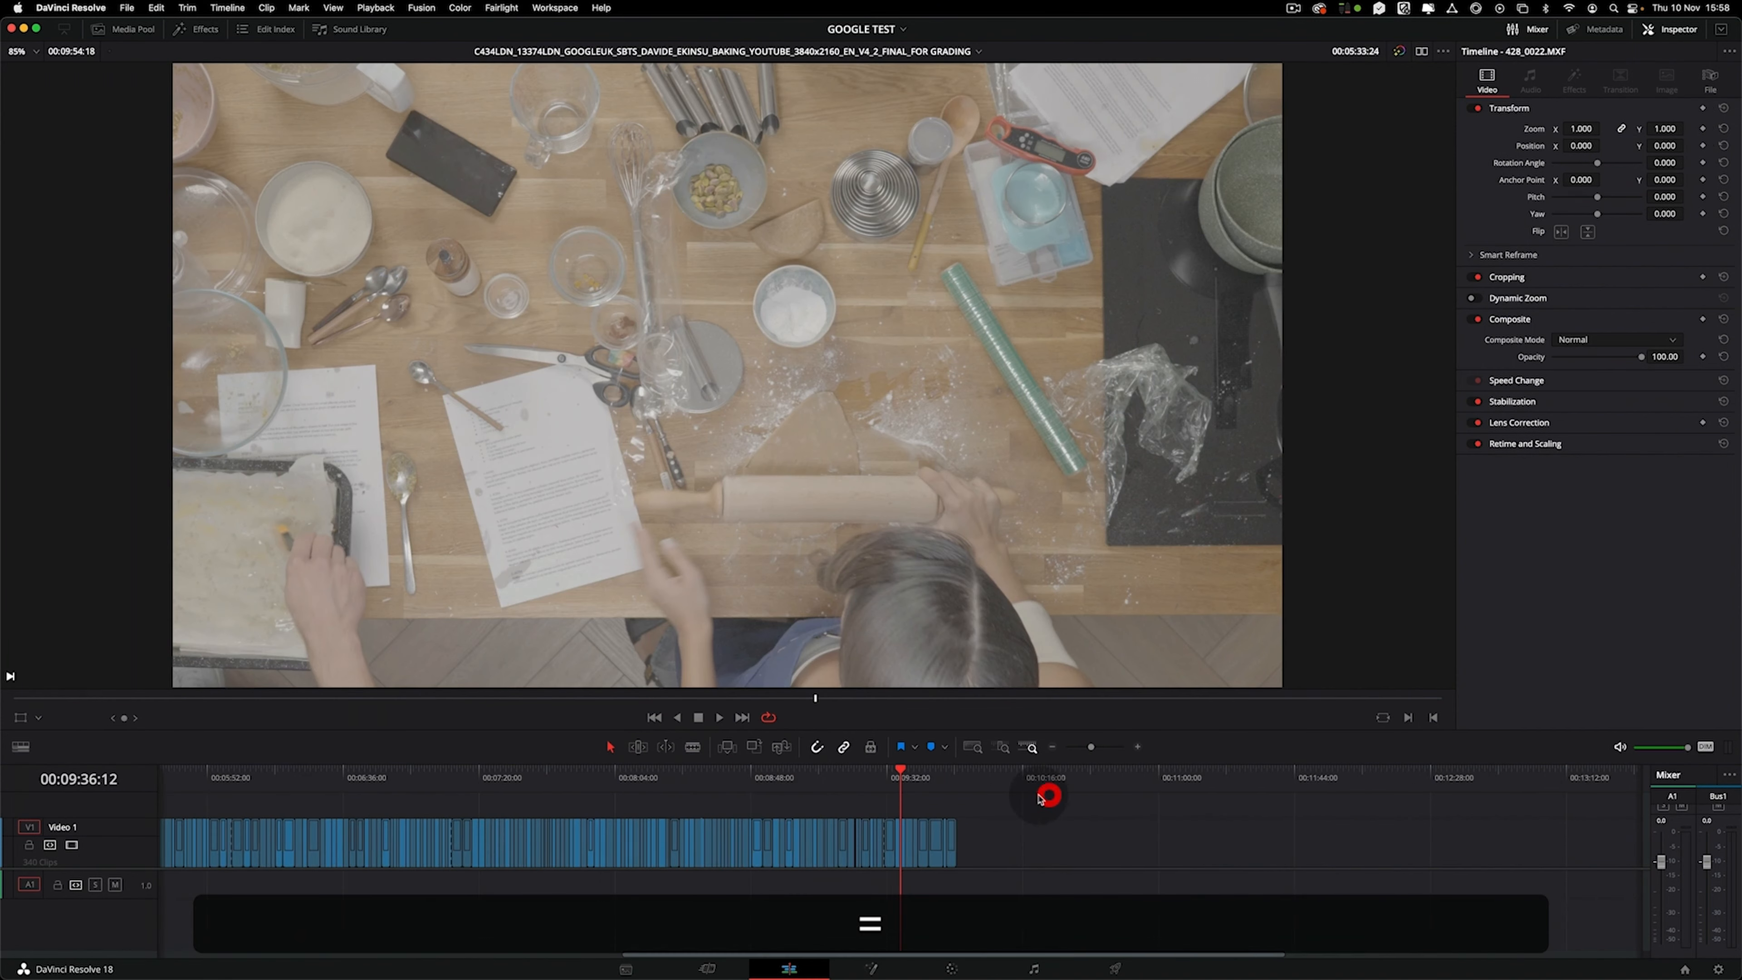
{"action": "key", "text": "="}
{"action": "left_click", "coordinate": [541, 773]}
{"action": "key", "text": "="}
{"action": "key", "text": "="}
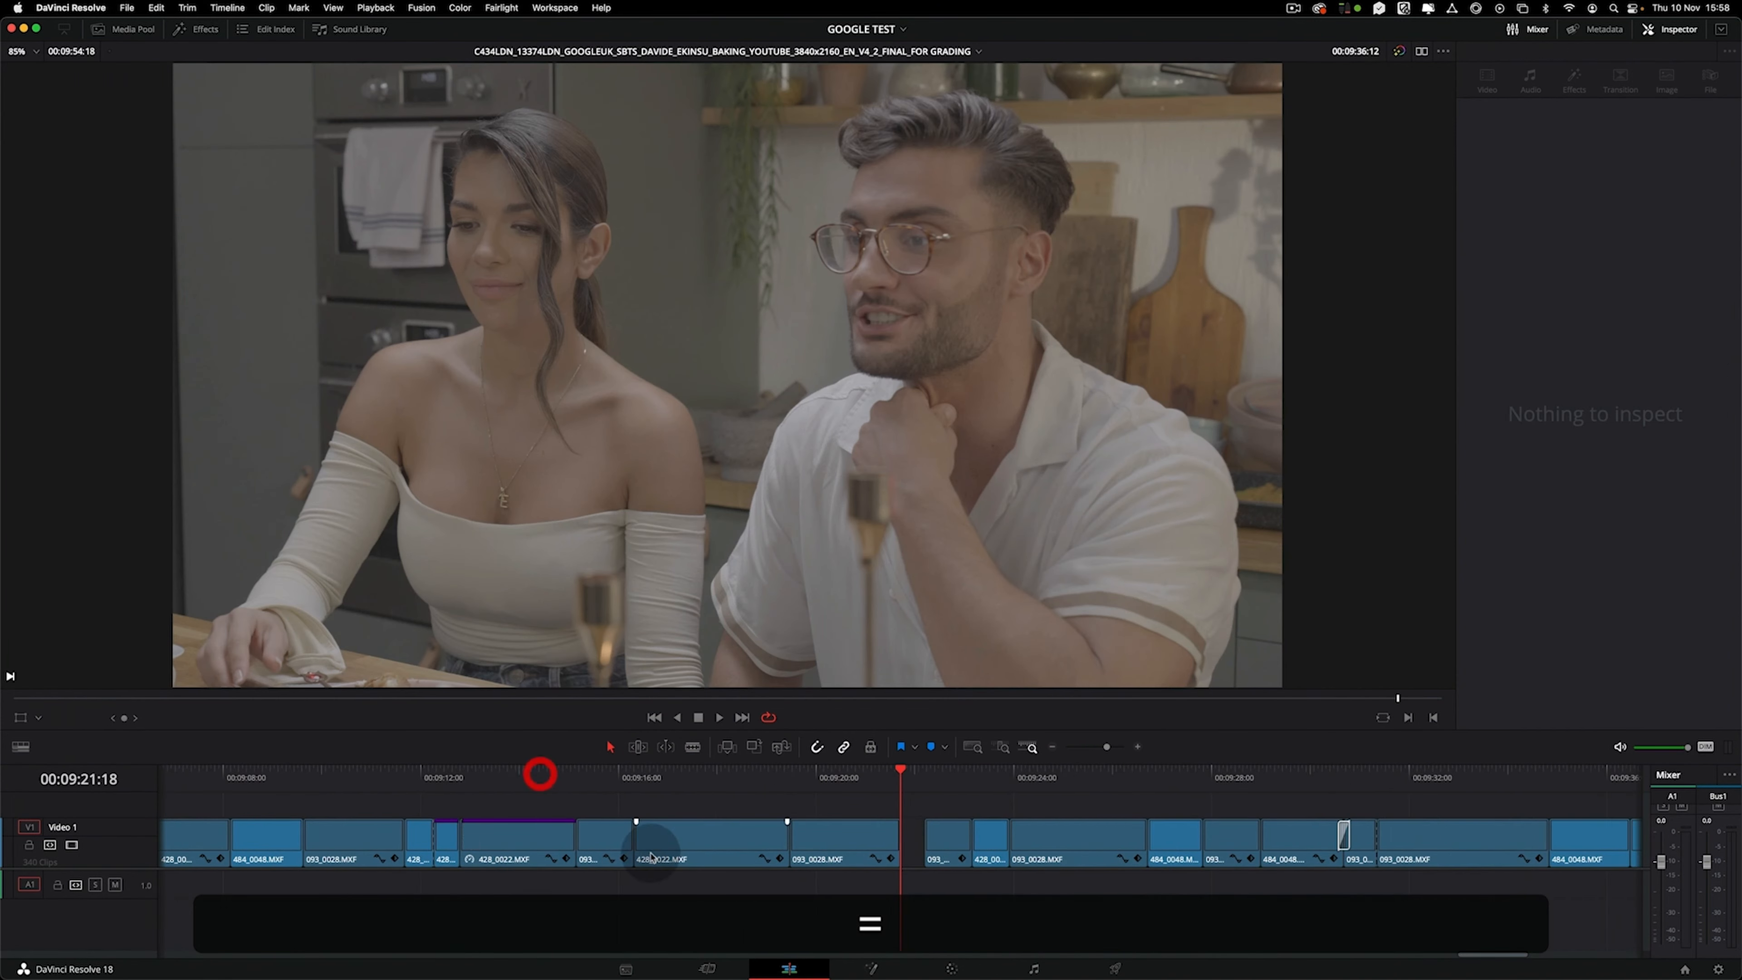
{"action": "left_click", "coordinate": [916, 830]}
{"action": "key", "text": "minus"}
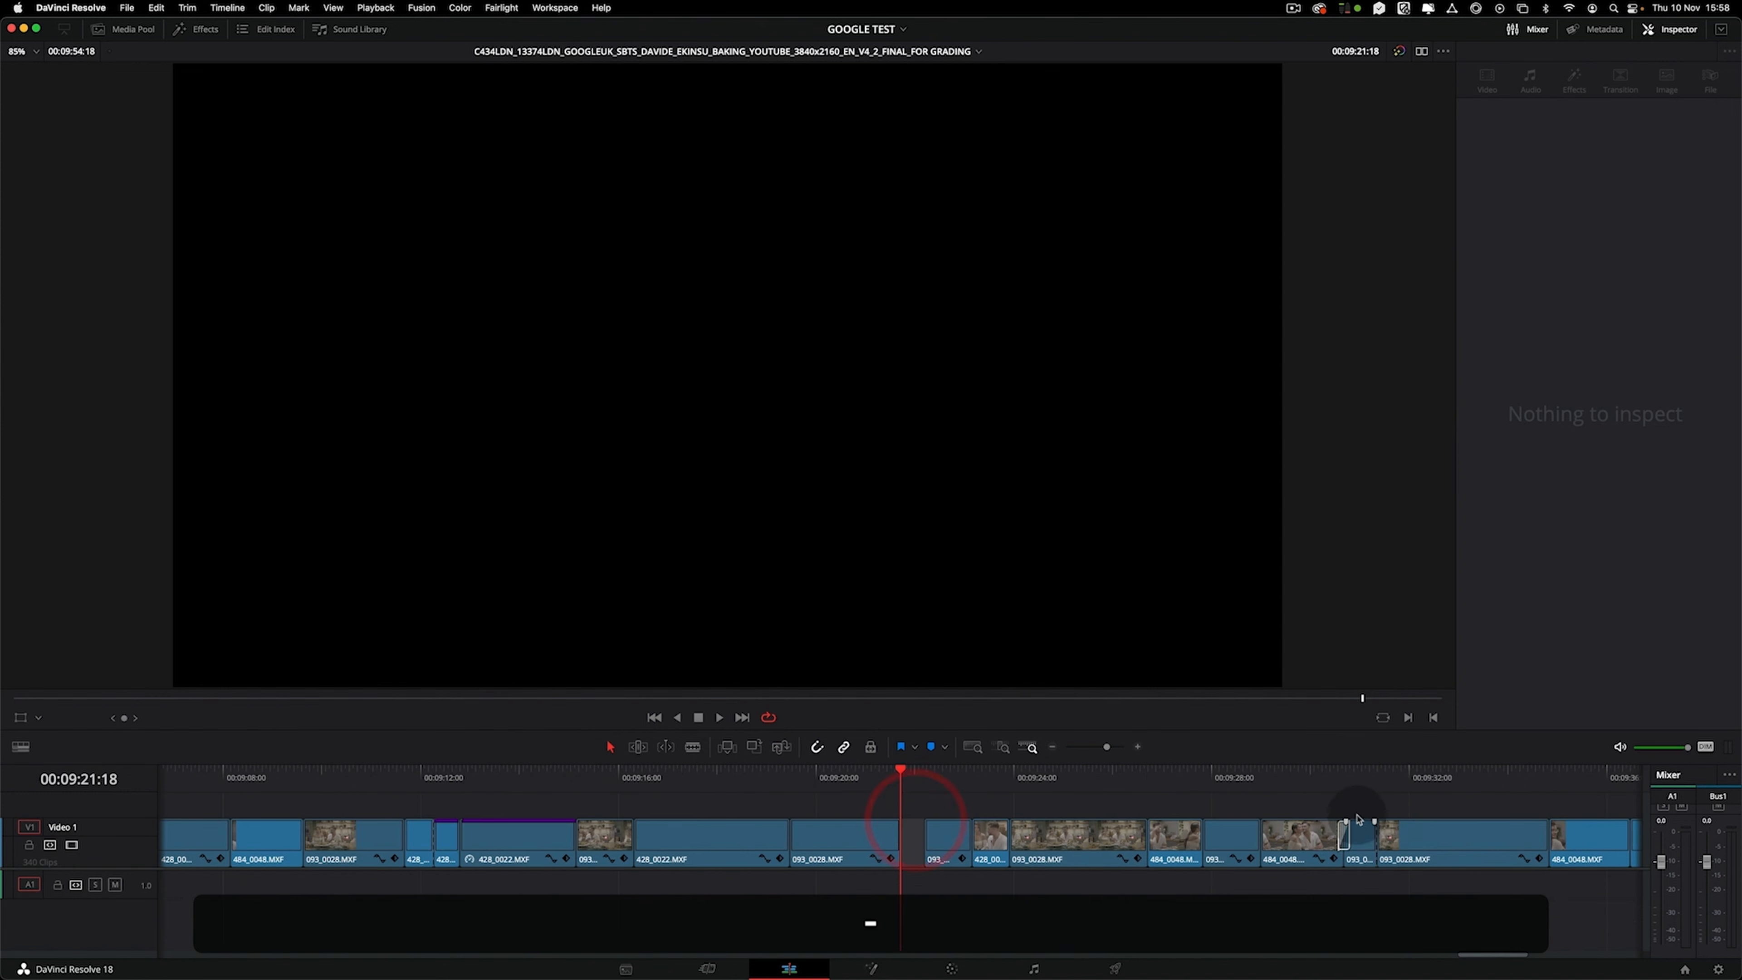
Play the transition between clips from 00:09:30:14 and return to an overview of the whole timeline.
{"action": "left_click", "coordinate": [1339, 781]}
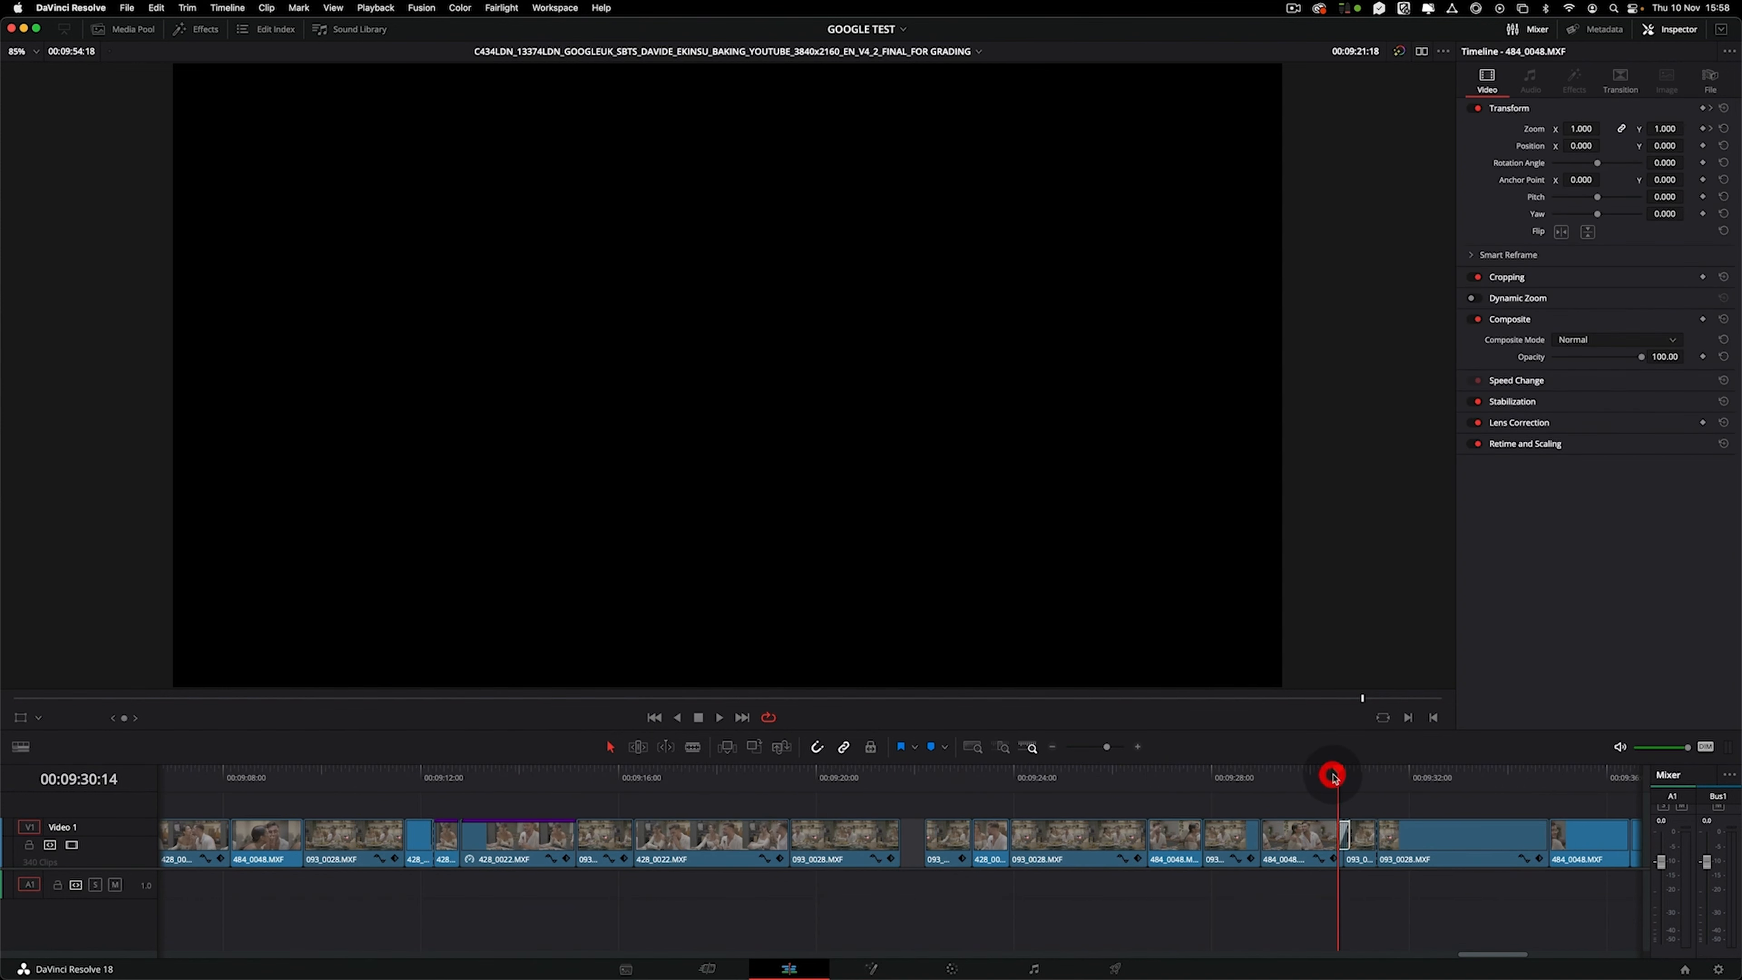
{"action": "key", "text": "="}
{"action": "key", "text": "="}
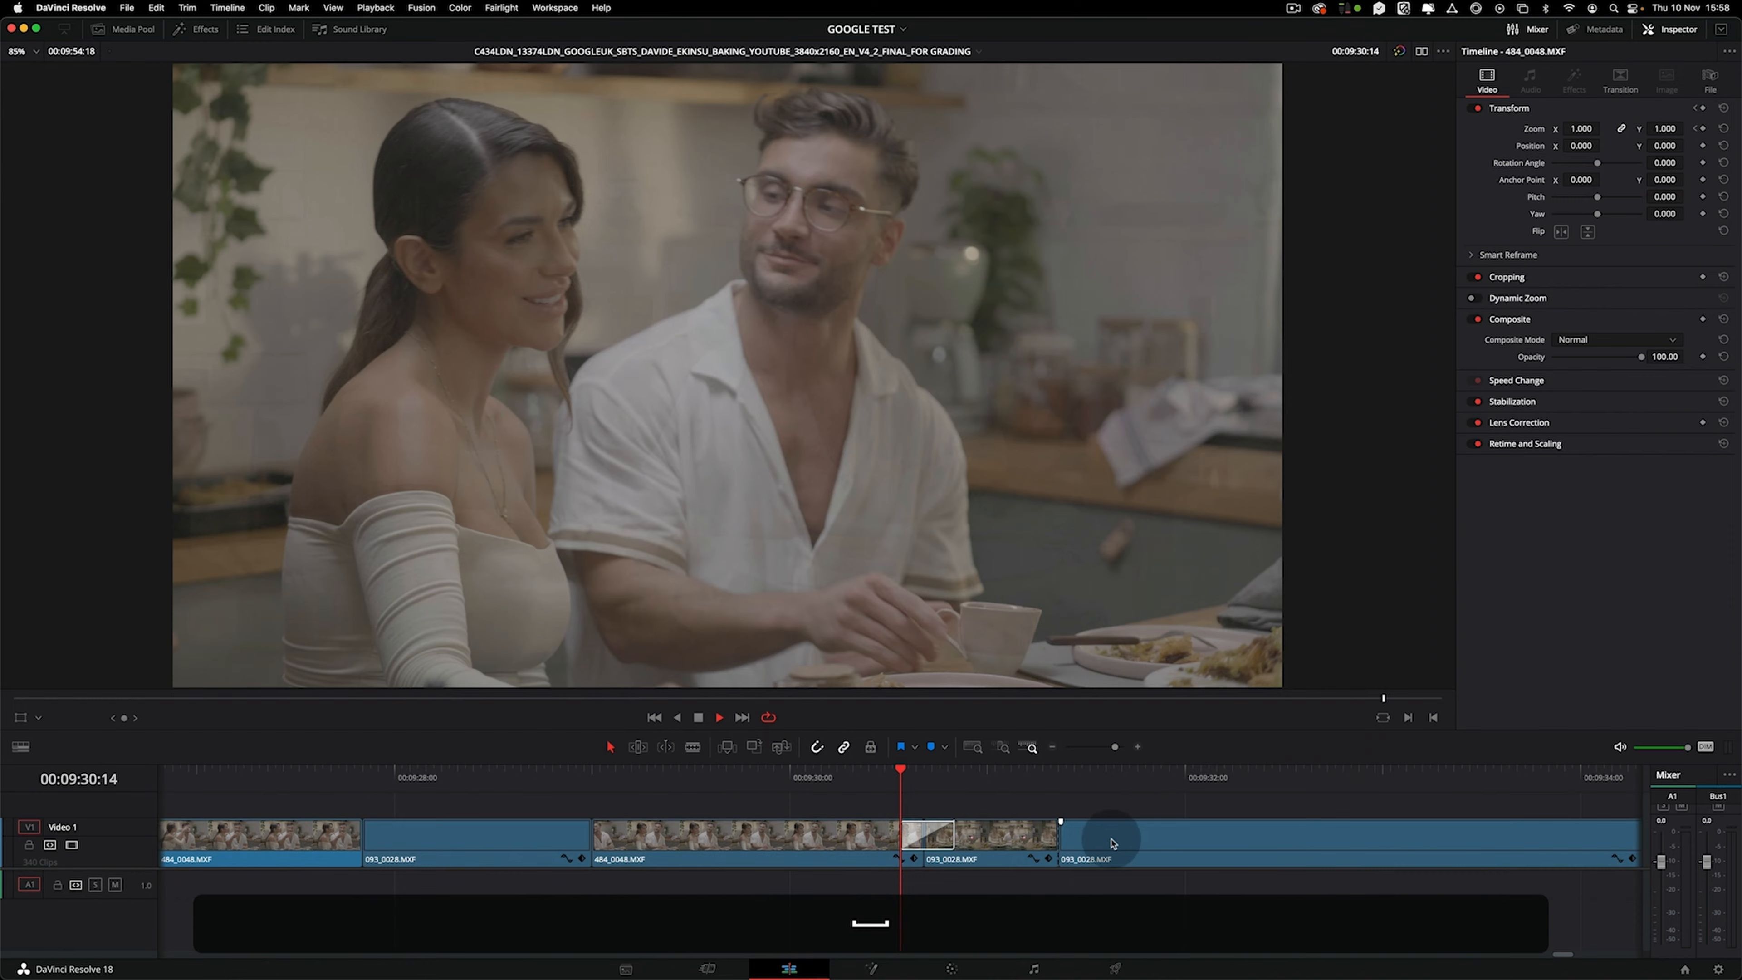
{"action": "key", "text": "space"}
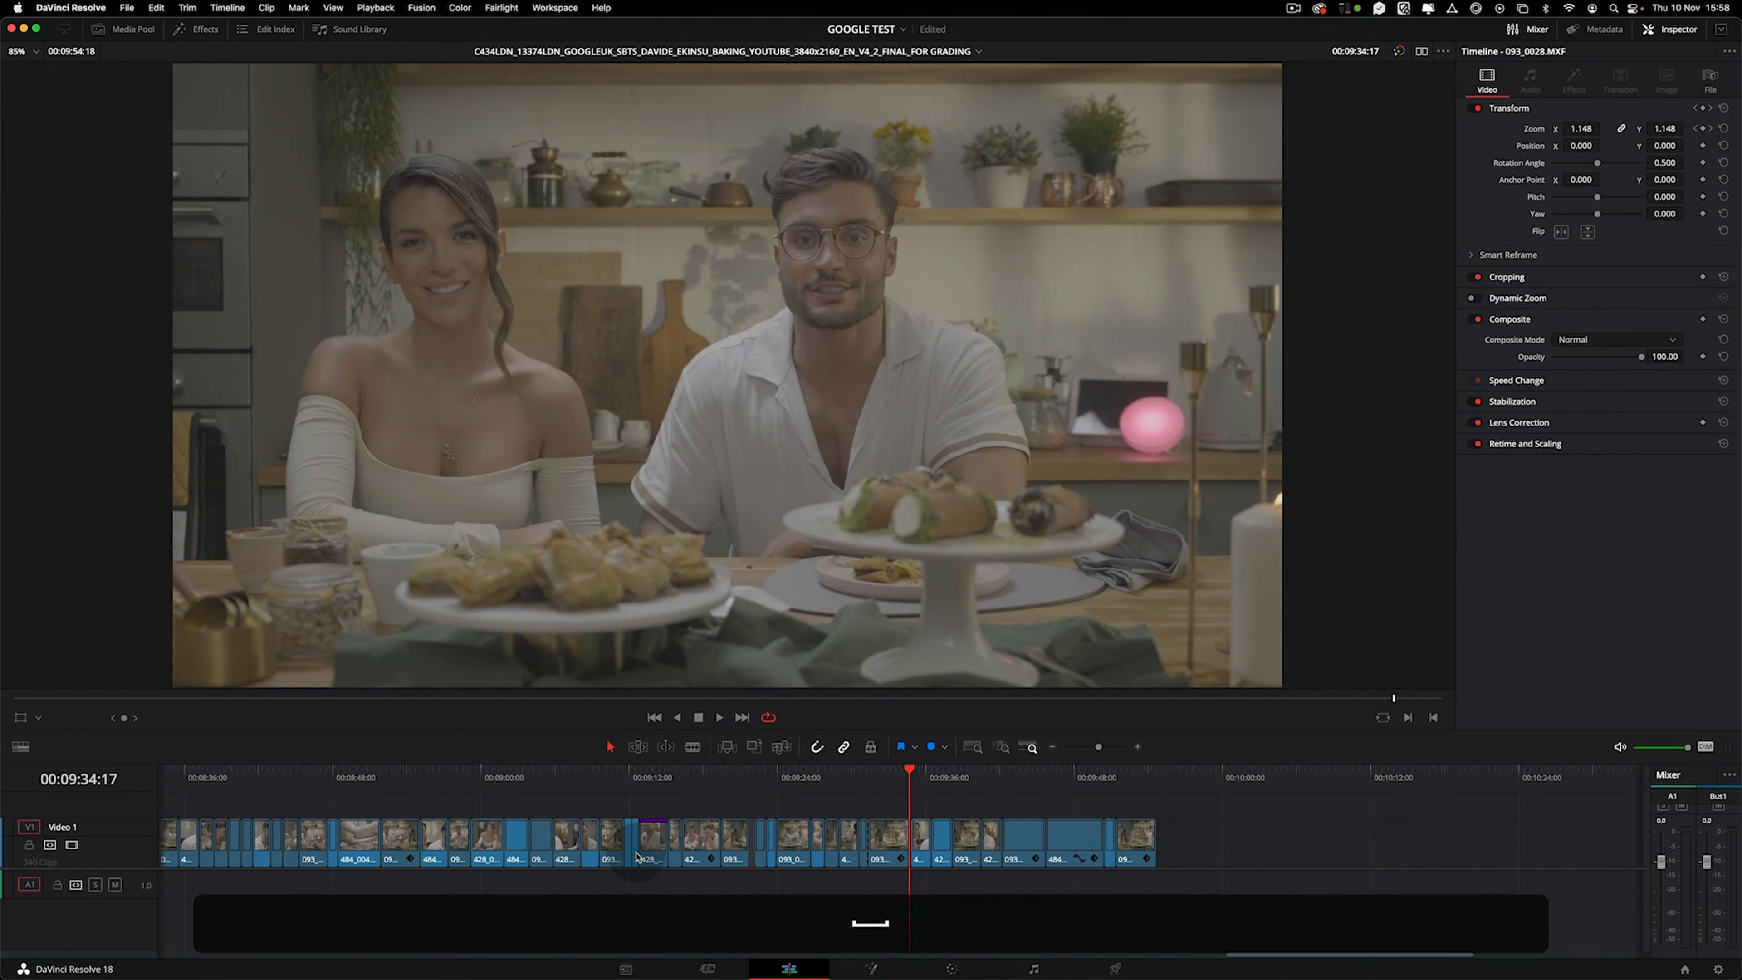
{"action": "key", "text": "shift+z"}
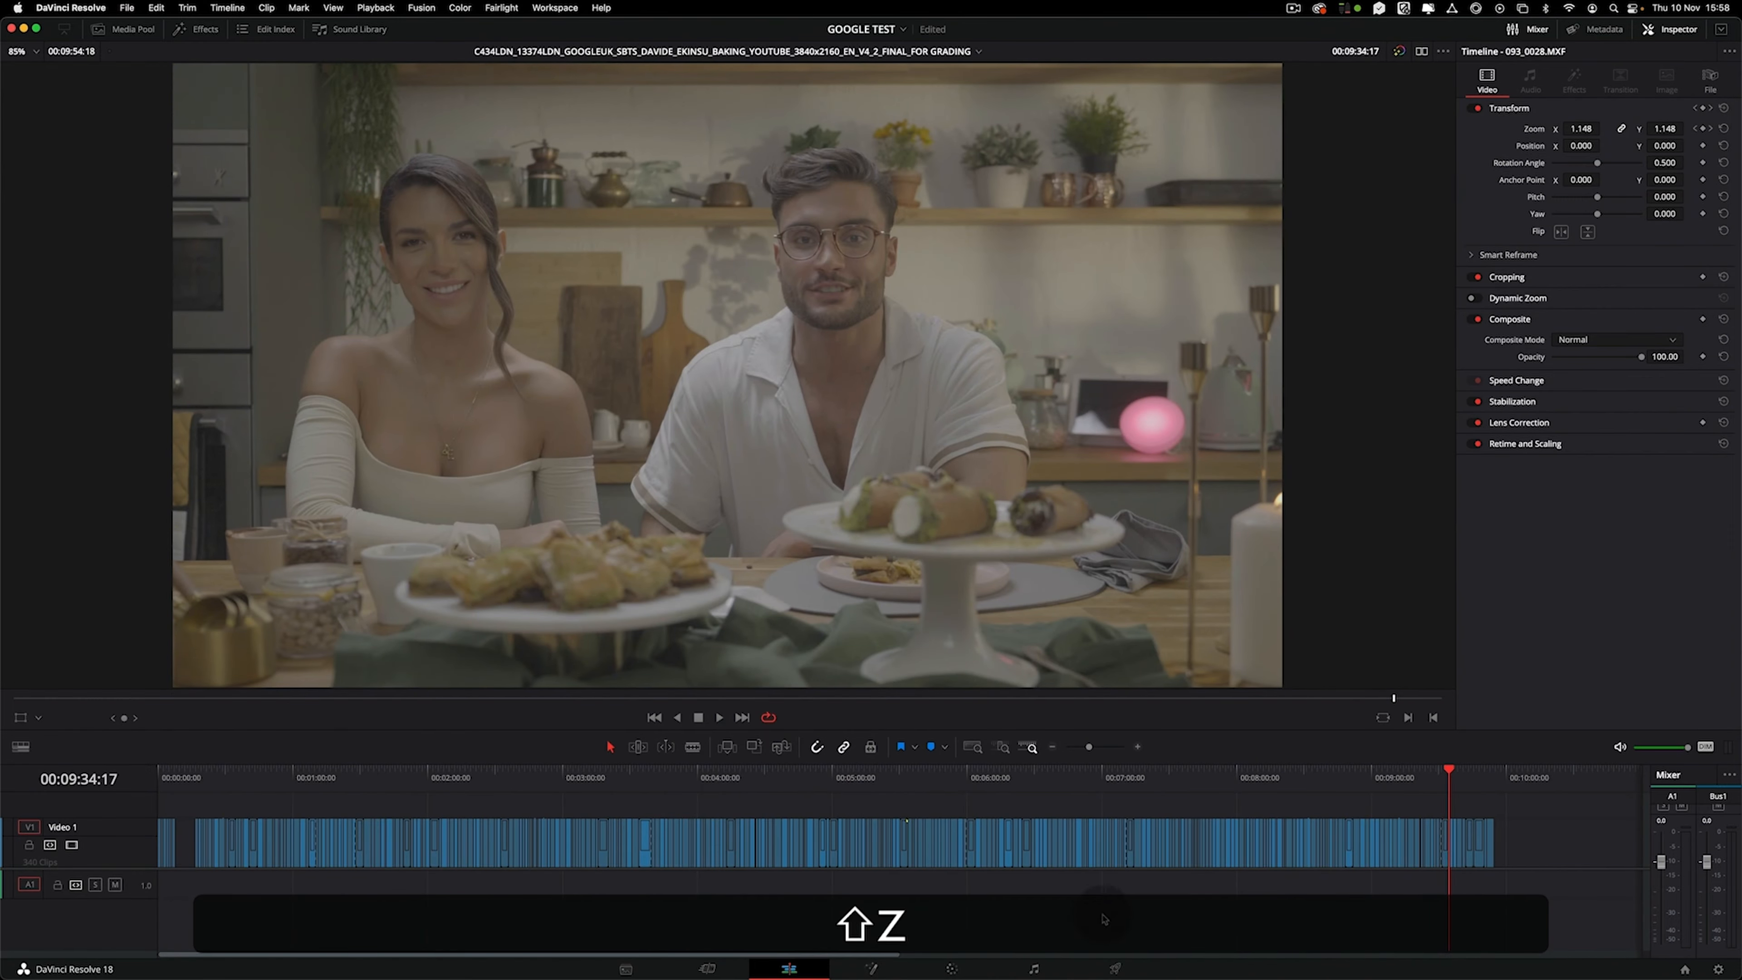